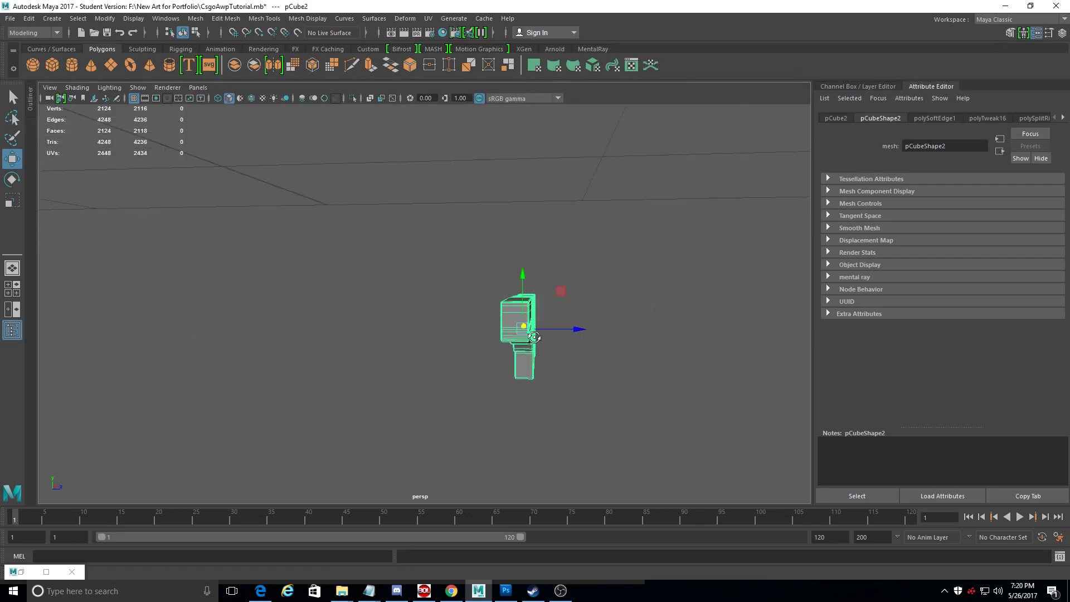
In the front view, move the rifle stock mesh along X to line it up with the AWP reference image.
alt+middle_drag(55, 237, 661, 273)
alt+middle_drag(736, 213, 290, 212)
key(space)
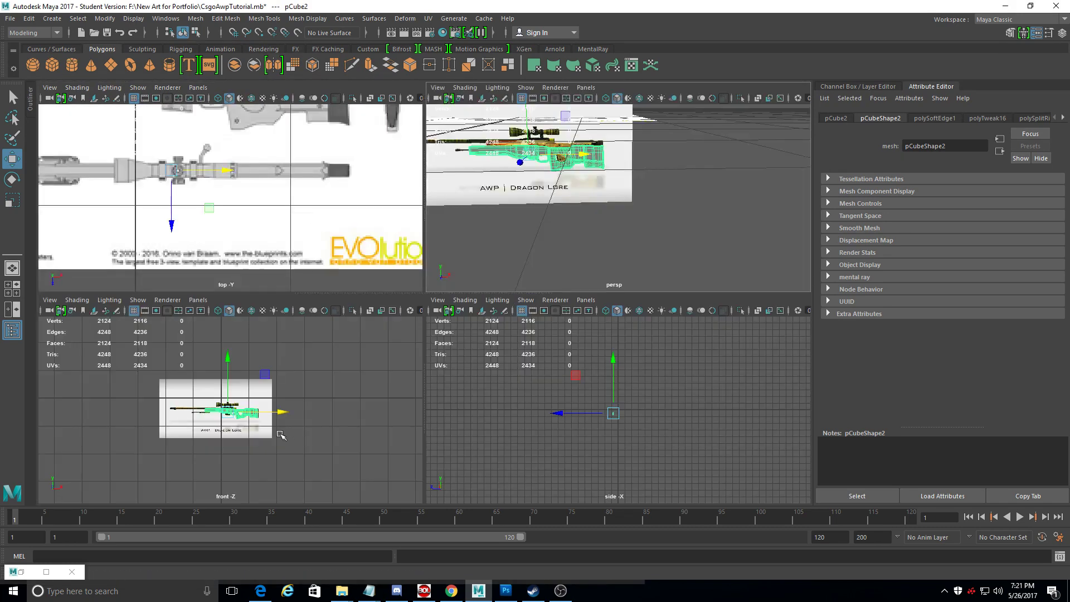
key(space)
alt+right_drag(191, 437, 499, 341)
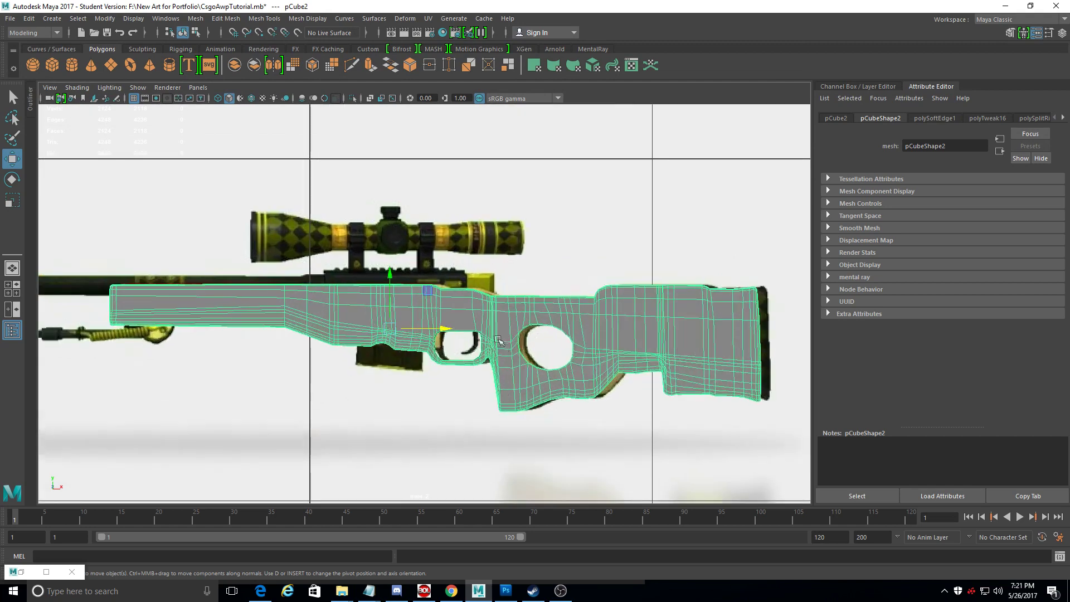
drag(451, 328, 459, 340)
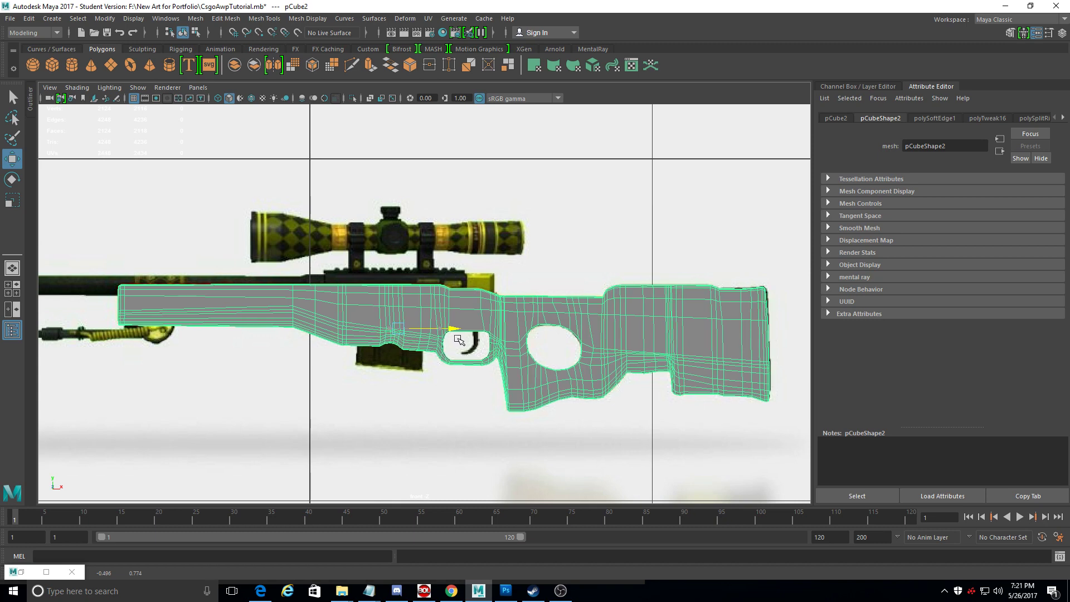
drag(398, 277, 398, 276)
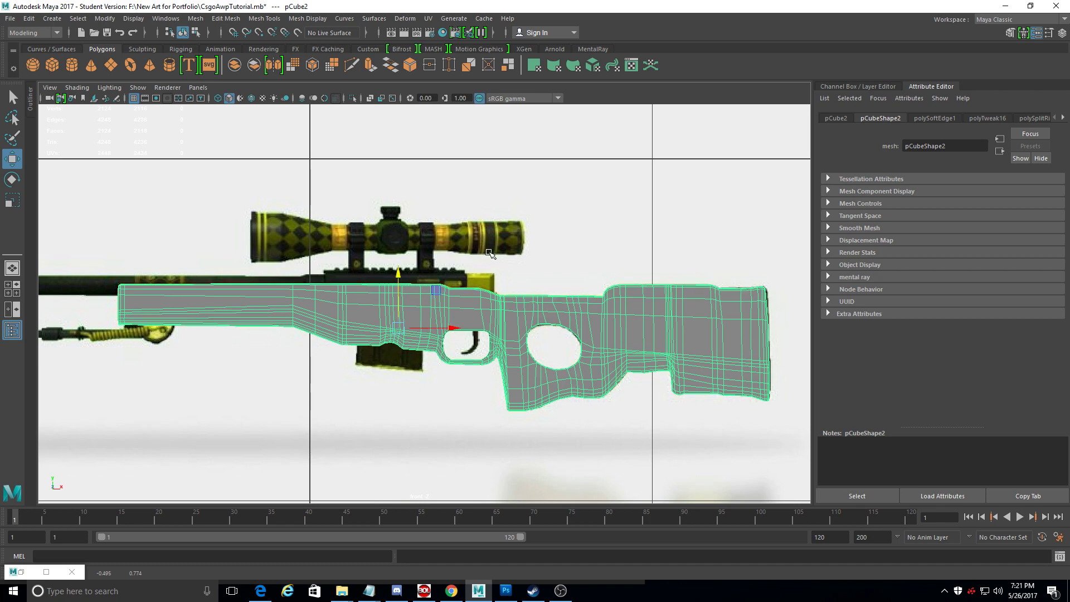
Make the stock's lambert1 material fully transparent and check the wireframe against the reference image.
click(1062, 118)
click(1062, 117)
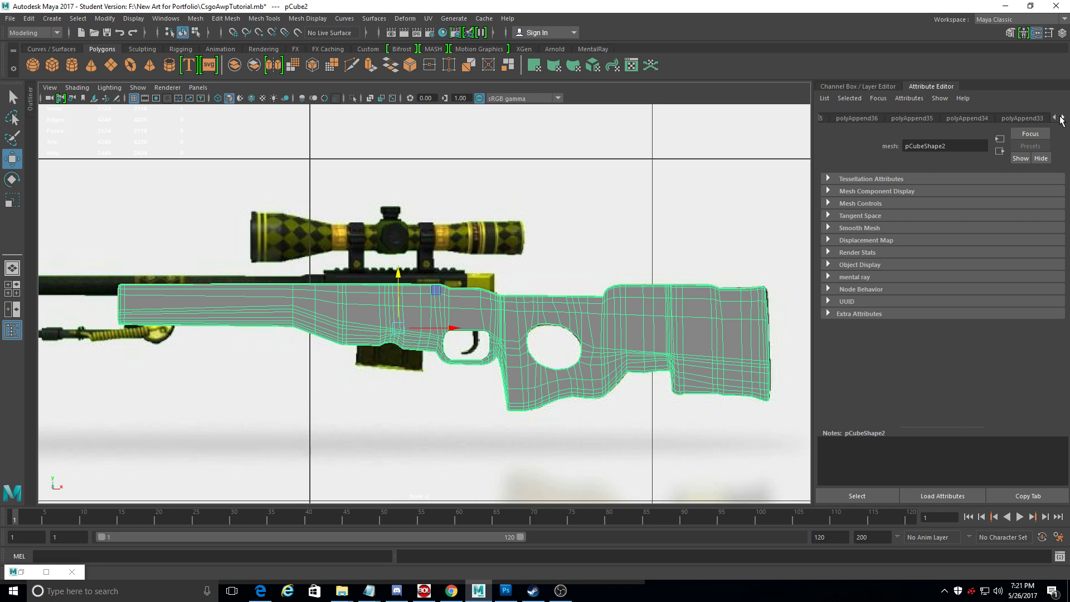
right_click(1062, 118)
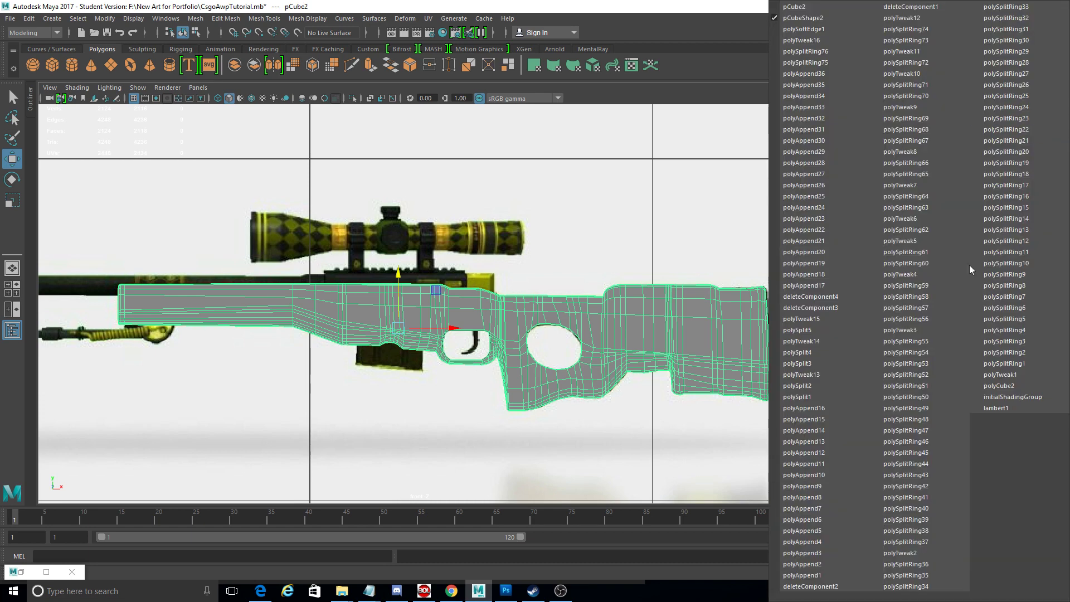
click(996, 409)
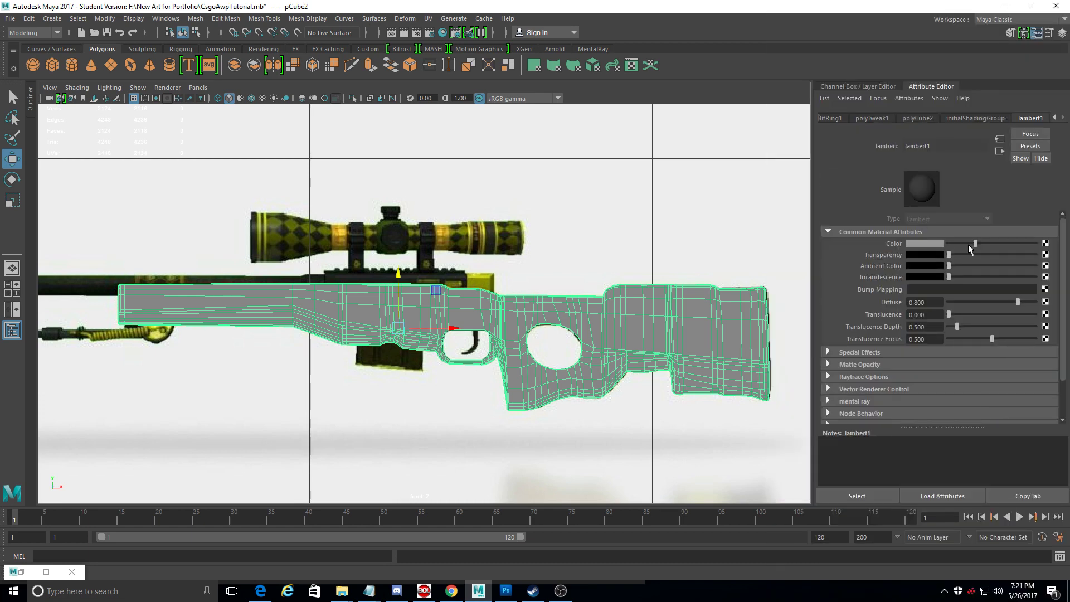
drag(972, 255, 1045, 266)
scroll(417, 338, up, 8)
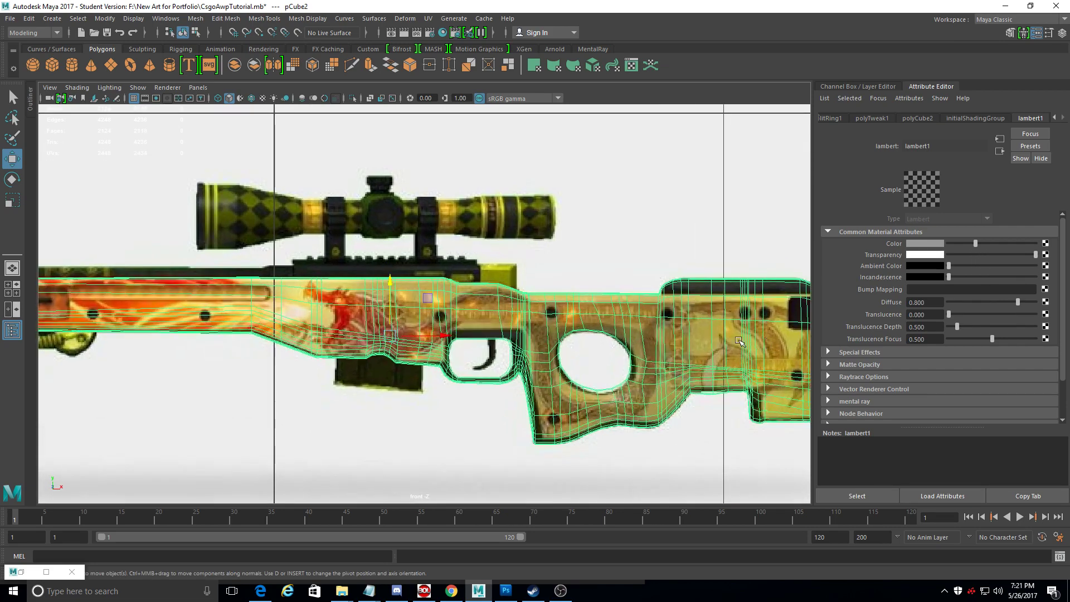
scroll(418, 339, up, 8)
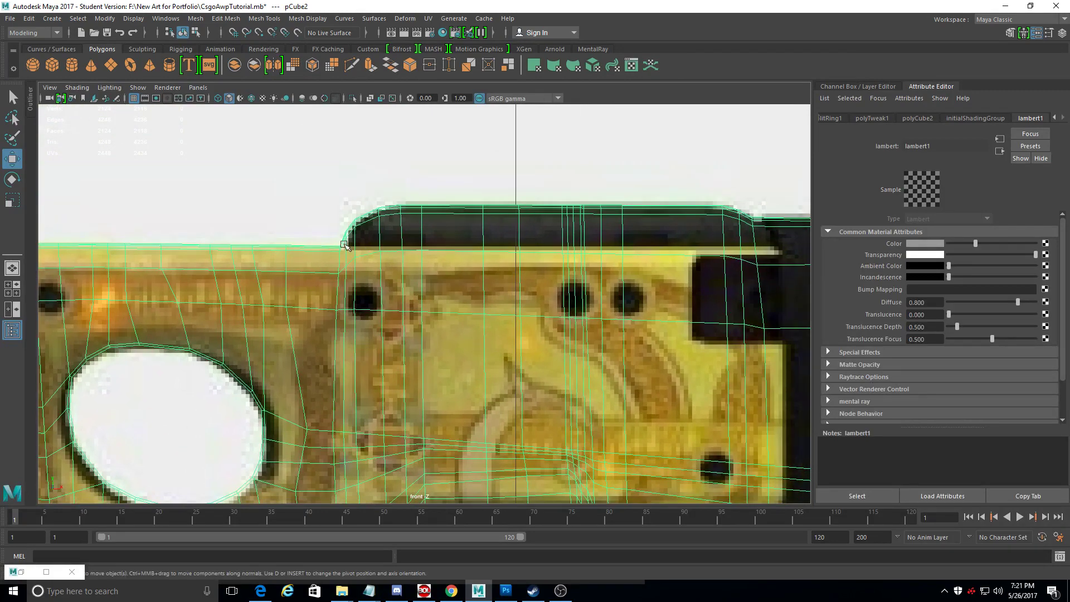
scroll(741, 196, down, 10)
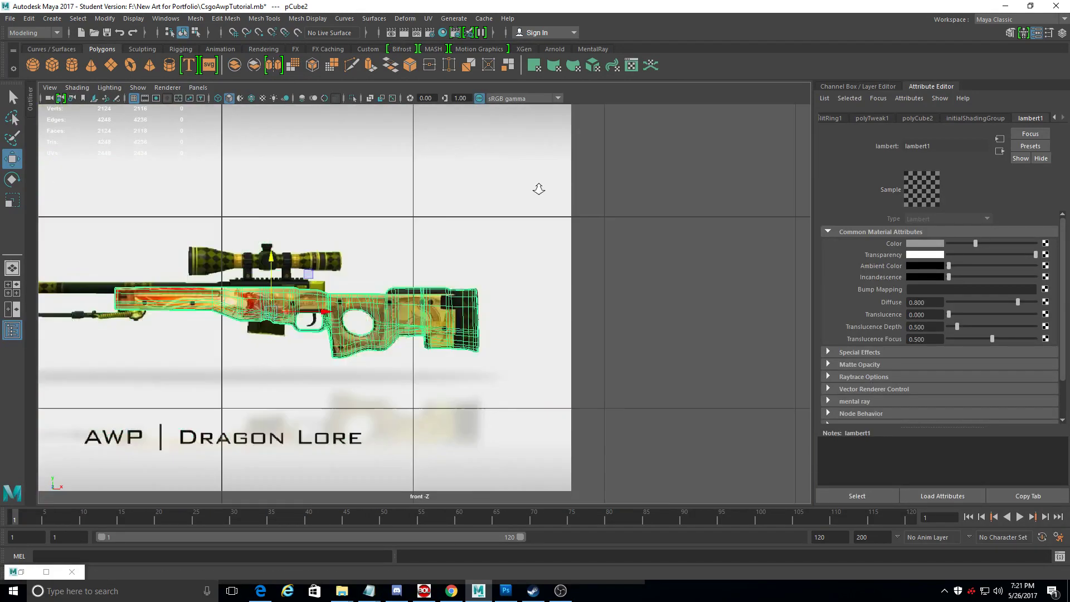
scroll(528, 219, up, 10)
scroll(558, 257, down, 8)
scroll(545, 245, up, 6)
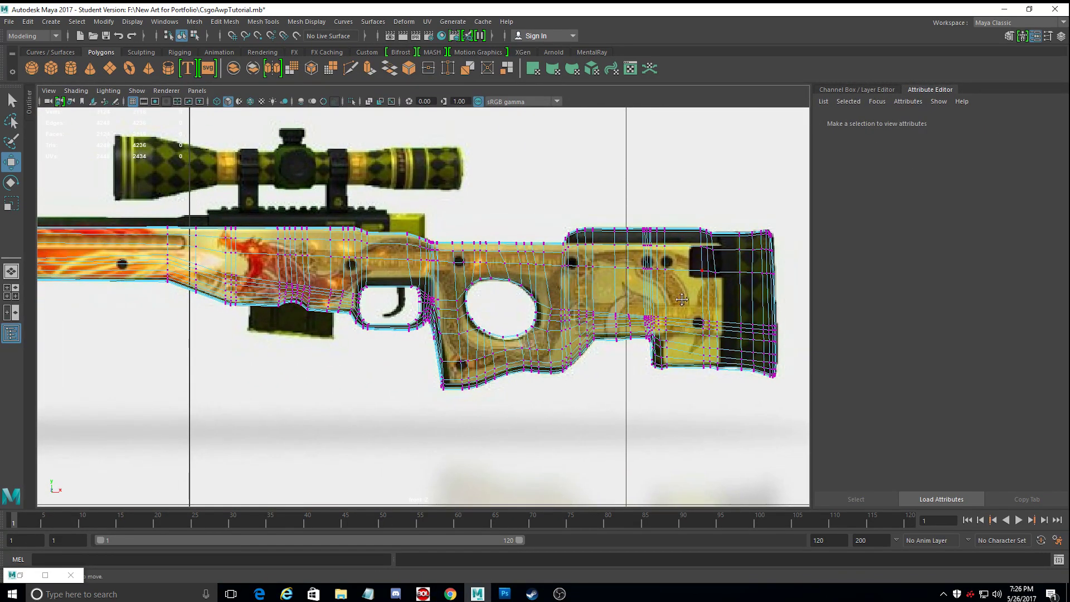
Shift the lower vertices of the vertical edge line in front of the butt pad onto the reference's yellow-to-black boundary.
alt+middle_drag(682, 300, 448, 321)
scroll(447, 324, down, 6)
scroll(447, 323, up, 6)
alt+middle_drag(418, 368, 275, 305)
scroll(355, 329, up, 3)
scroll(398, 377, up, 2)
scroll(398, 377, up, 2)
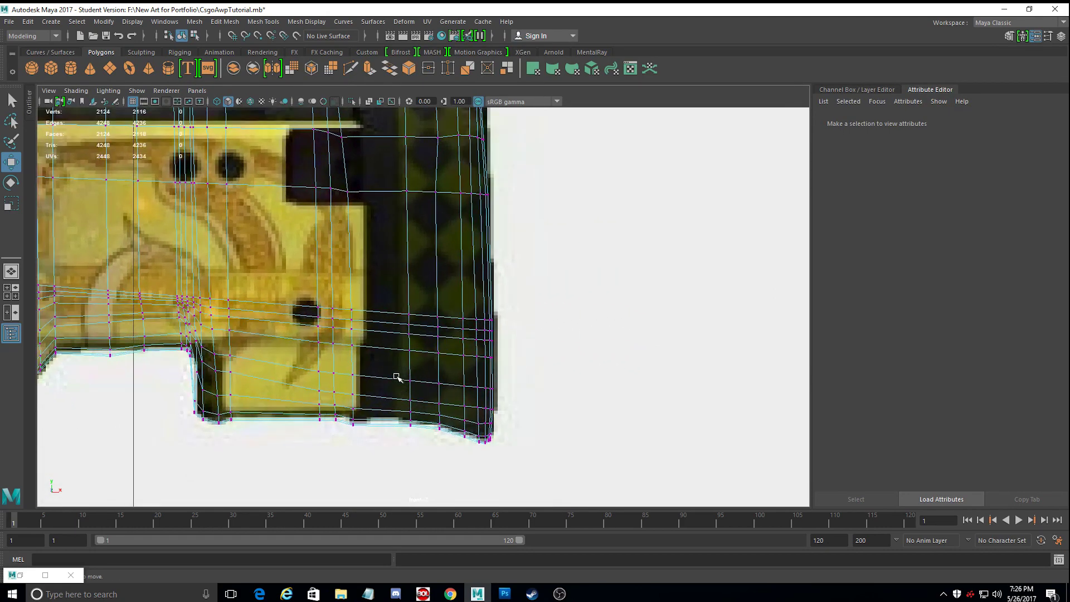
scroll(360, 403, up, 3)
alt+middle_drag(359, 390, 362, 304)
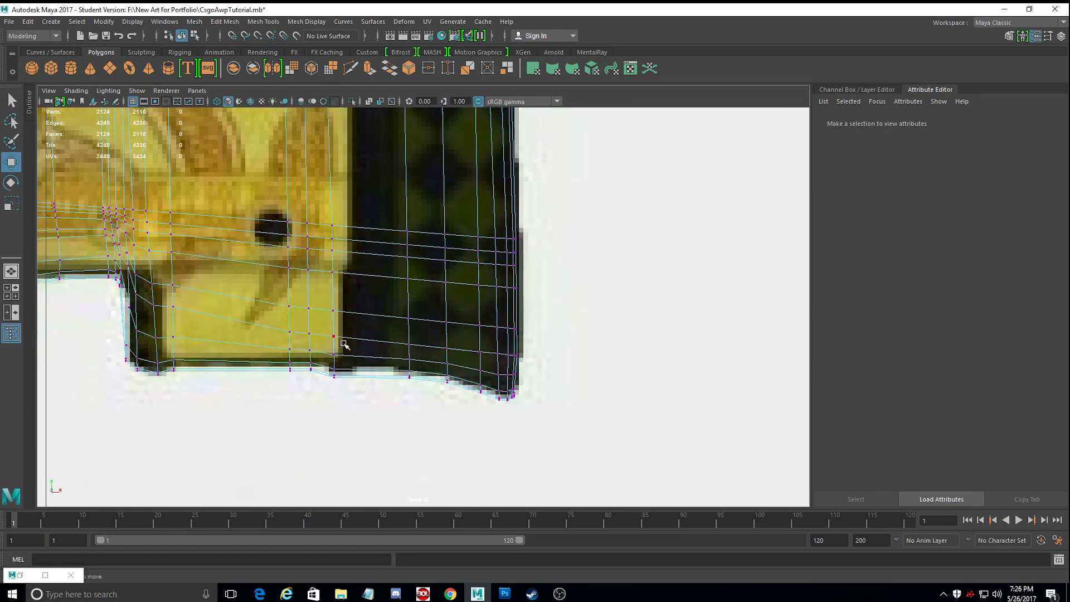
drag(320, 327, 328, 373)
scroll(327, 382, up, 5)
alt+middle_drag(327, 382, 373, 307)
drag(313, 339, 316, 329)
click(314, 350)
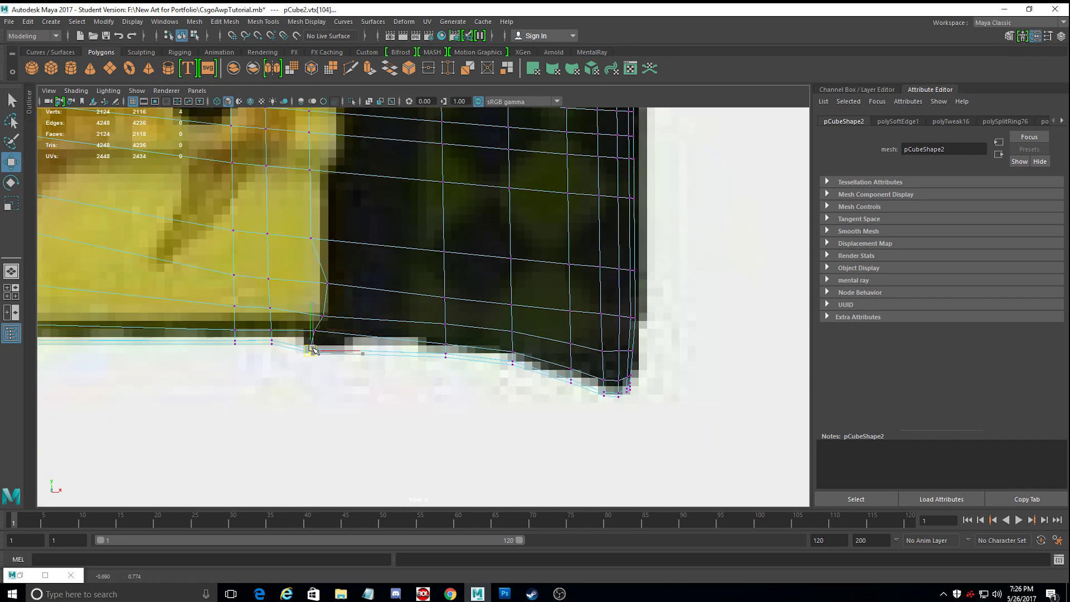
Move the next seam vertices above the stock's lower edge horizontally onto the butt pad boundary.
alt+middle_drag(315, 349, 294, 418)
drag(272, 362, 253, 277)
drag(302, 321, 322, 324)
drag(283, 280, 273, 257)
key(ctrl+z)
drag(328, 237, 350, 237)
alt+middle_drag(346, 302, 335, 378)
drag(291, 384, 266, 349)
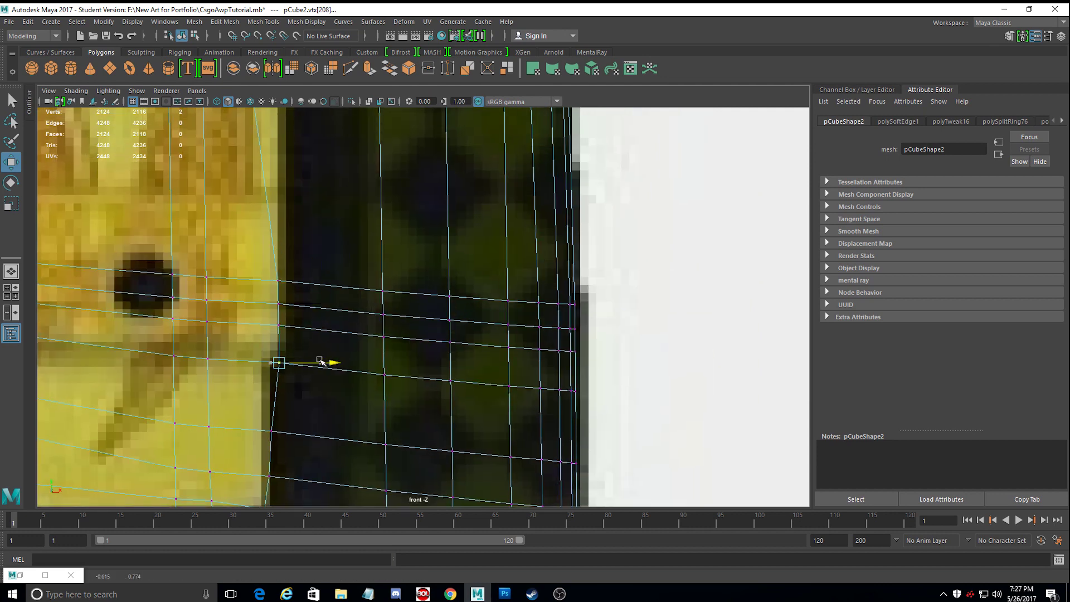
Shift the upper seam vertices toward the butt pad, following its boundary up to the notch on the stock's top edge.
alt+middle_drag(285, 268, 289, 378)
alt+middle_drag(243, 198, 234, 347)
drag(252, 313, 284, 273)
alt+middle_drag(281, 273, 292, 425)
drag(254, 291, 280, 279)
scroll(280, 279, up, 2)
alt+middle_drag(255, 274, 316, 327)
drag(272, 261, 305, 276)
click(243, 222)
drag(246, 221, 275, 226)
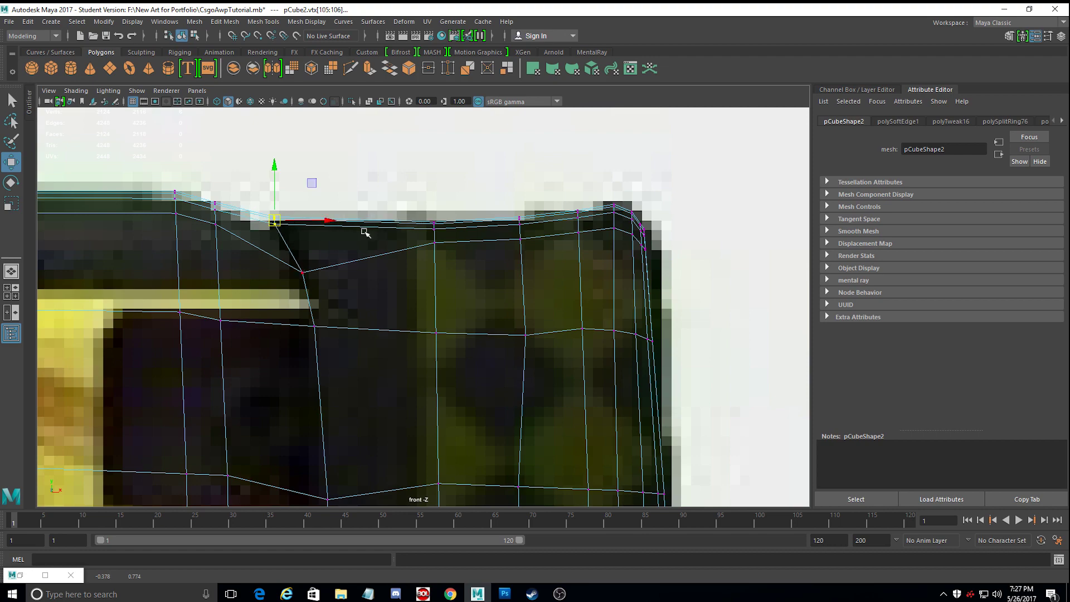
Check the seam in object mode, then adjust the seam vertex beside the black rectangle to match the butt pad boundary.
key(F8)
click(349, 251)
click(325, 270)
scroll(328, 273, down, 15)
scroll(415, 323, up, 10)
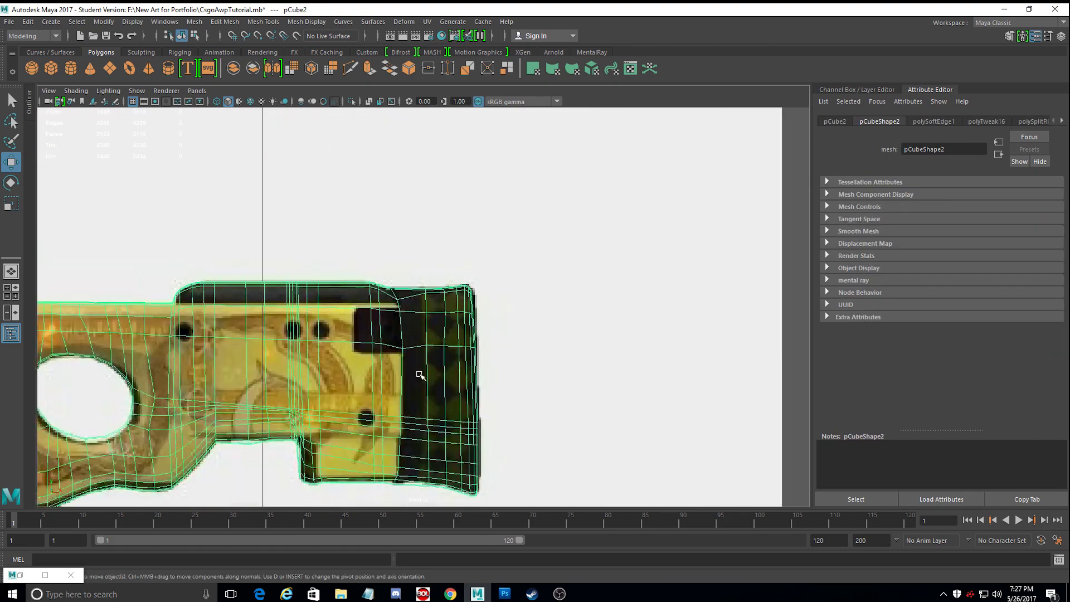
right_drag(325, 261, 281, 245)
click(319, 278)
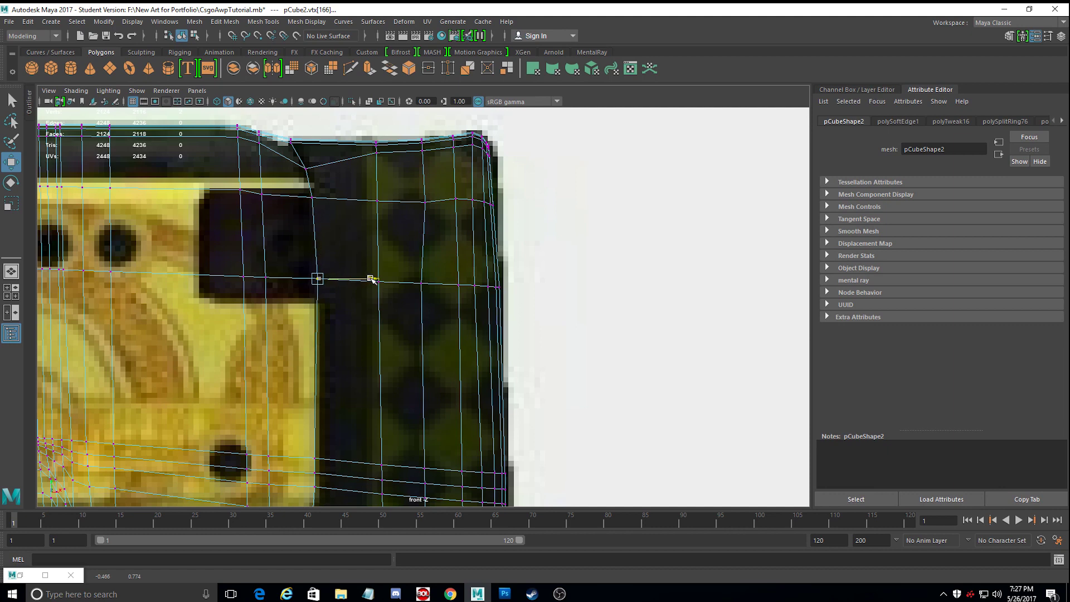
click(307, 171)
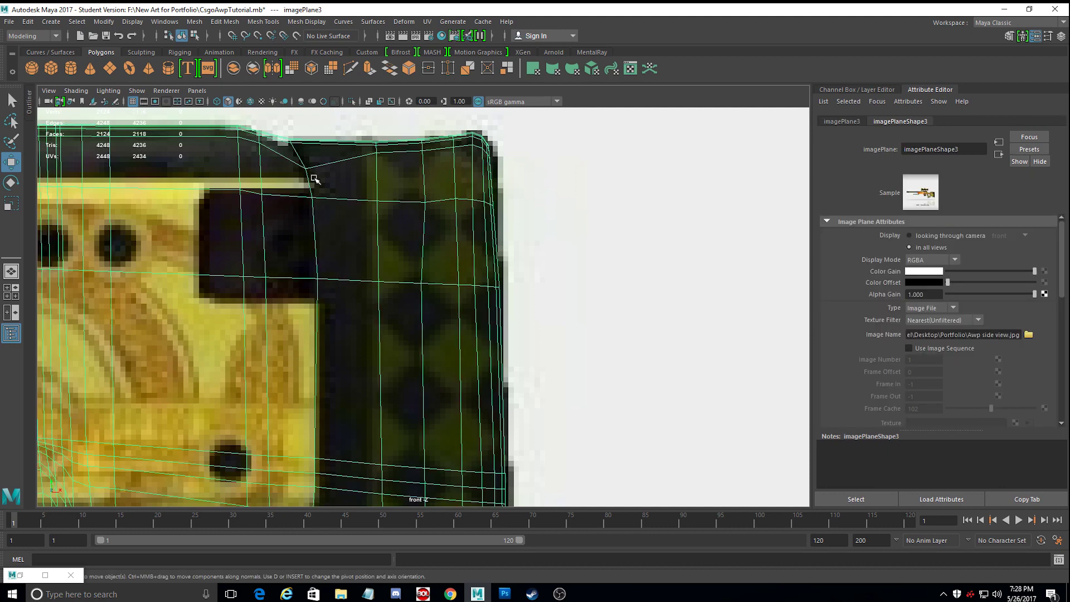
Insert an edge loop right beside the butt pad seam with Multi-Cut, then switch to edge selection at the seam.
right_click(344, 202)
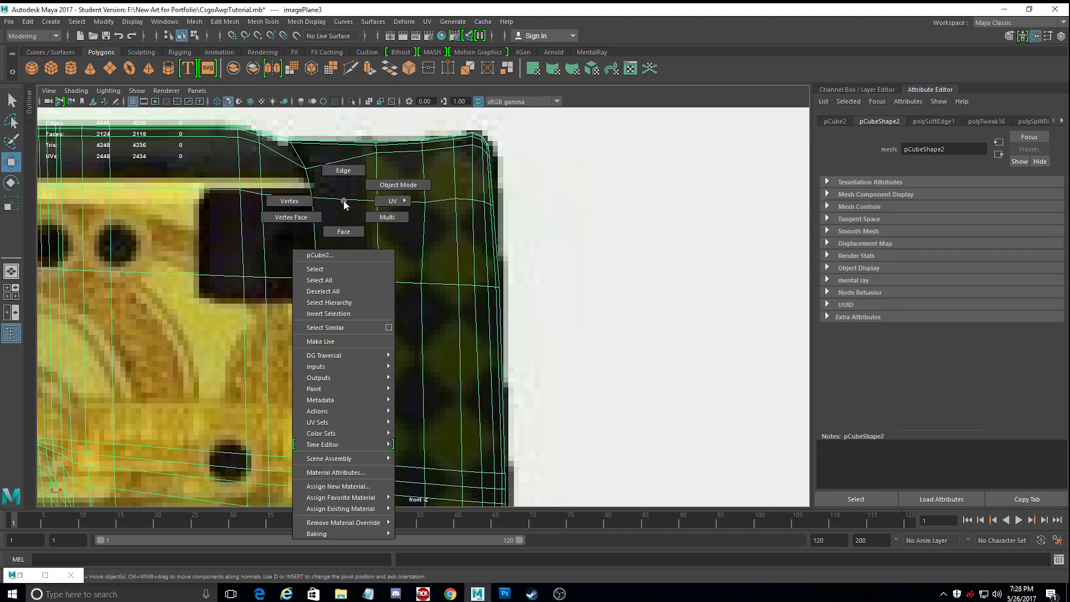
click(344, 204)
click(273, 23)
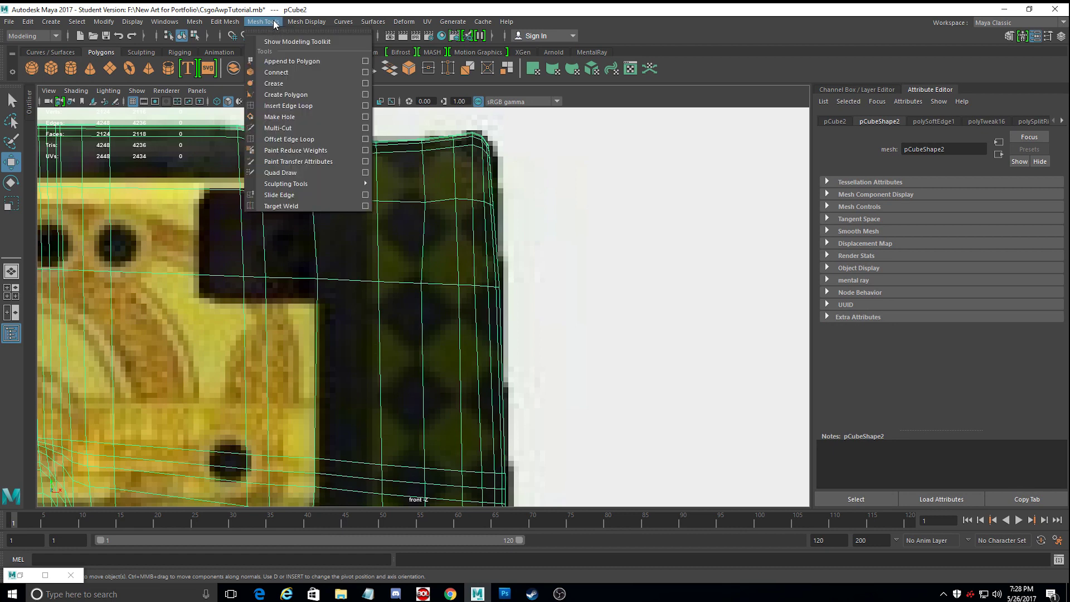
click(279, 127)
ctrl+click(307, 199)
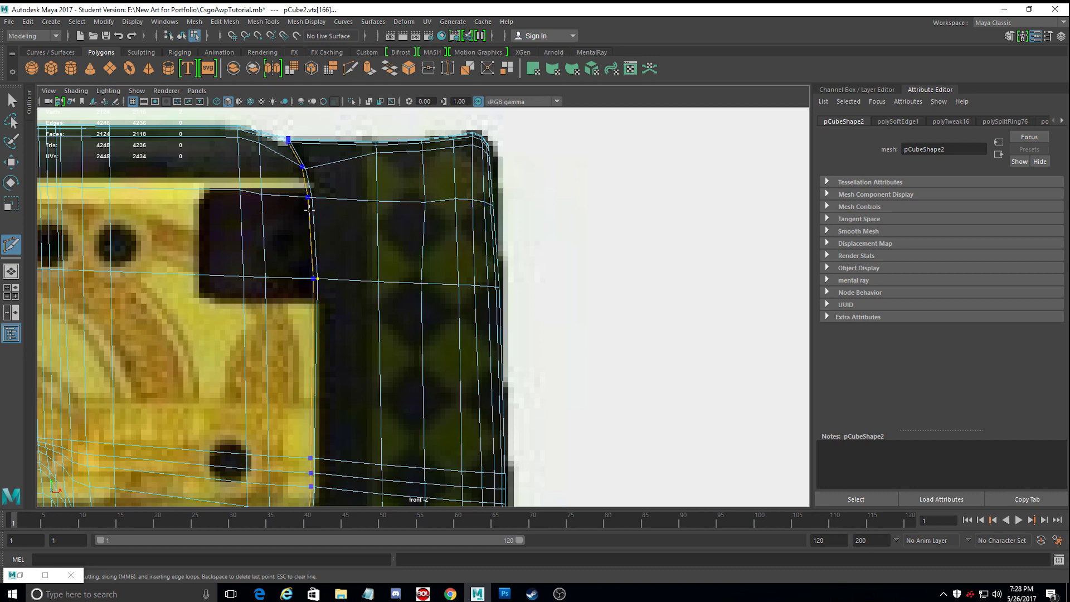
ctrl+drag(354, 265, 357, 268)
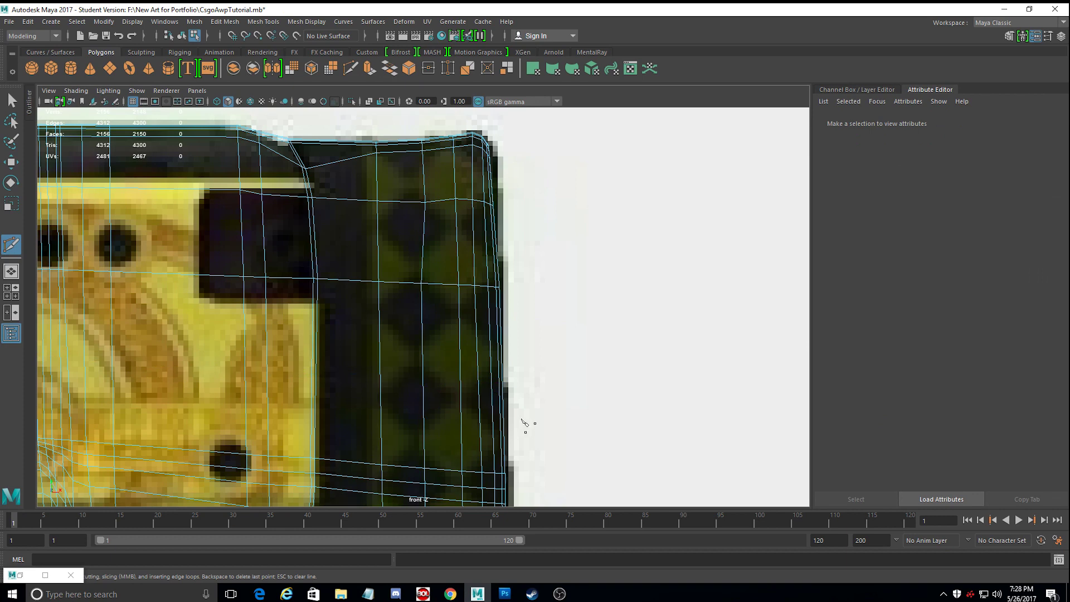
key(Escape)
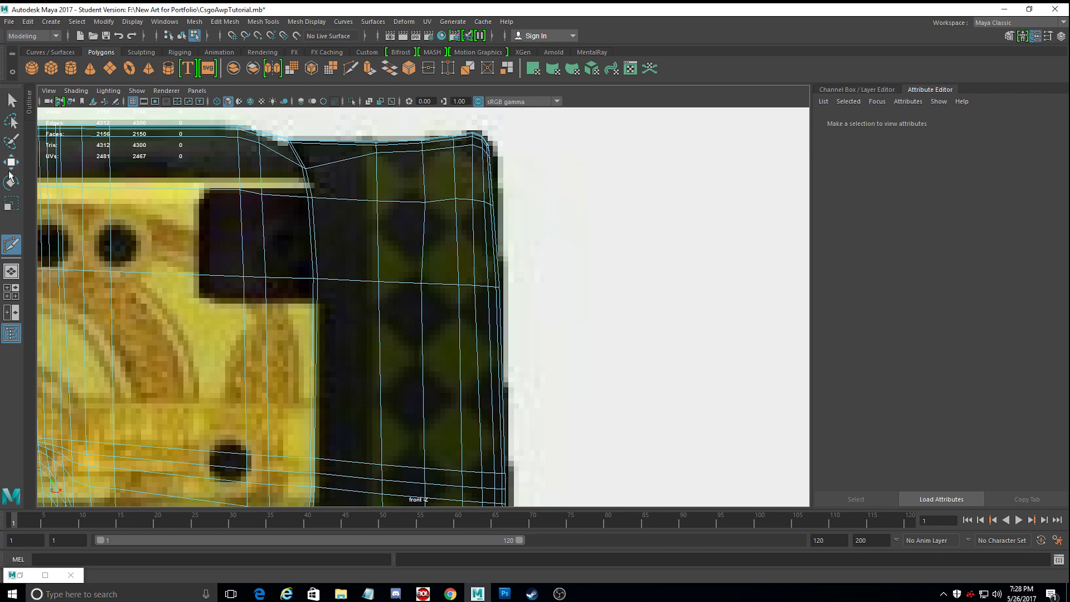
right_click(304, 187)
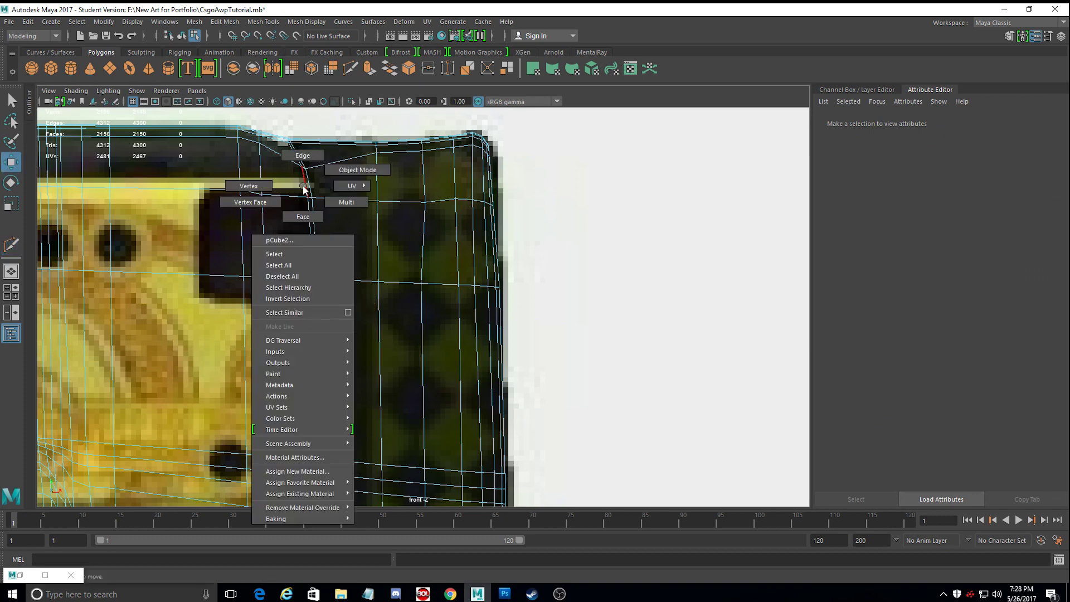
right_drag(303, 186, 303, 155)
click(305, 190)
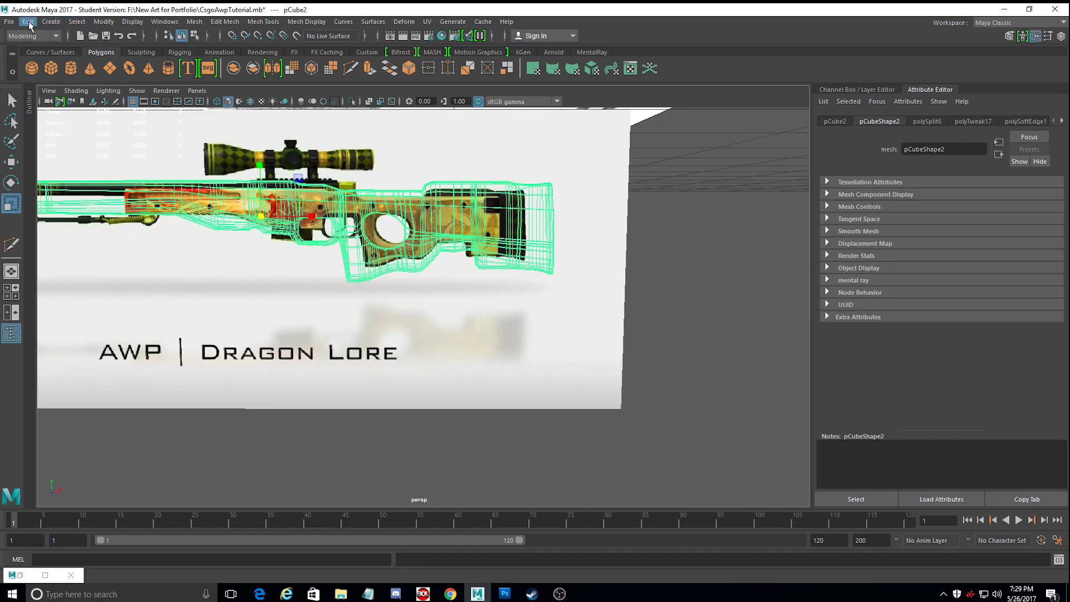
Delete the construction history of the stock mesh.
click(28, 23)
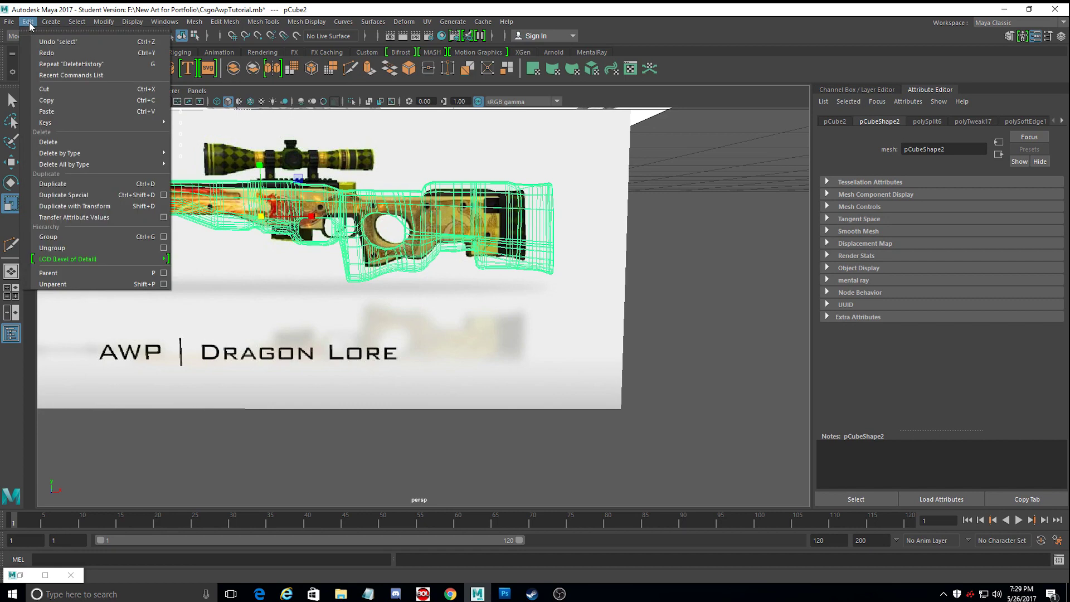
mouse_move(84, 165)
click(226, 174)
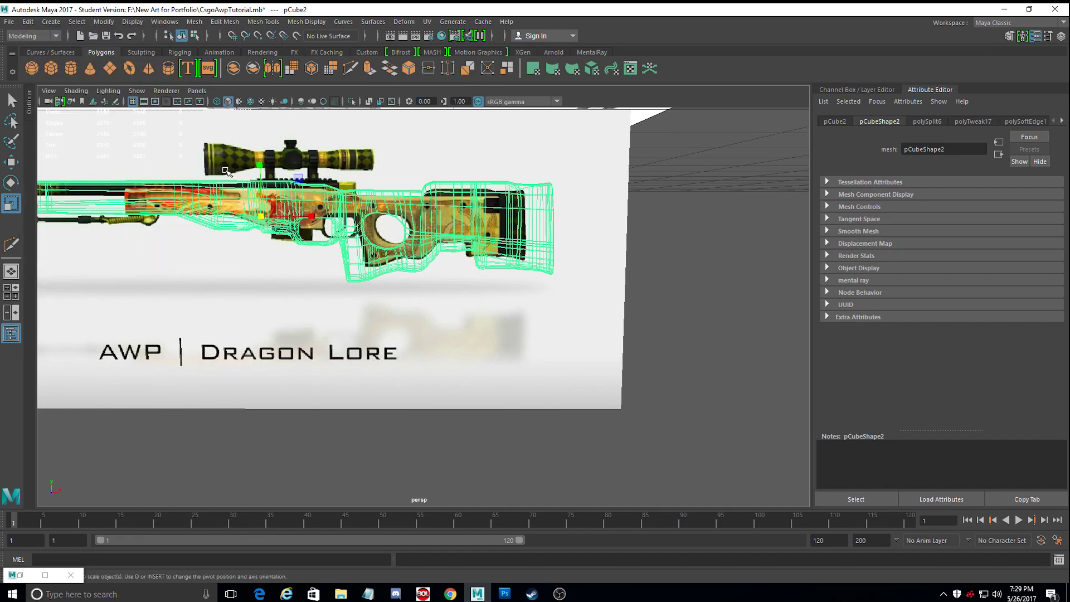
Lower the transparency of lambert1 until the stock is almost opaque.
click(998, 122)
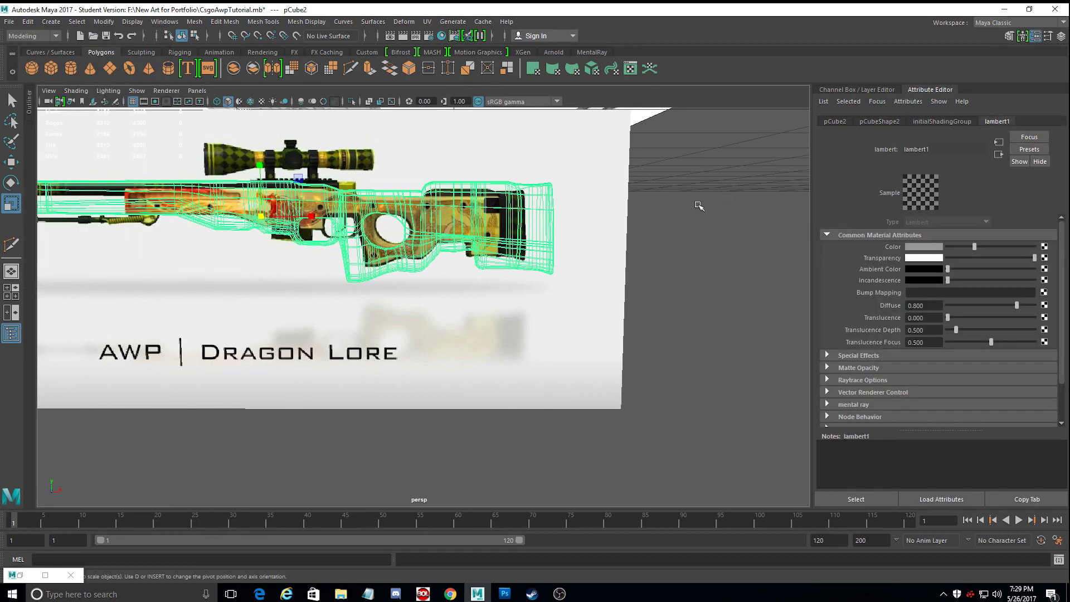
scroll(341, 205, up, 10)
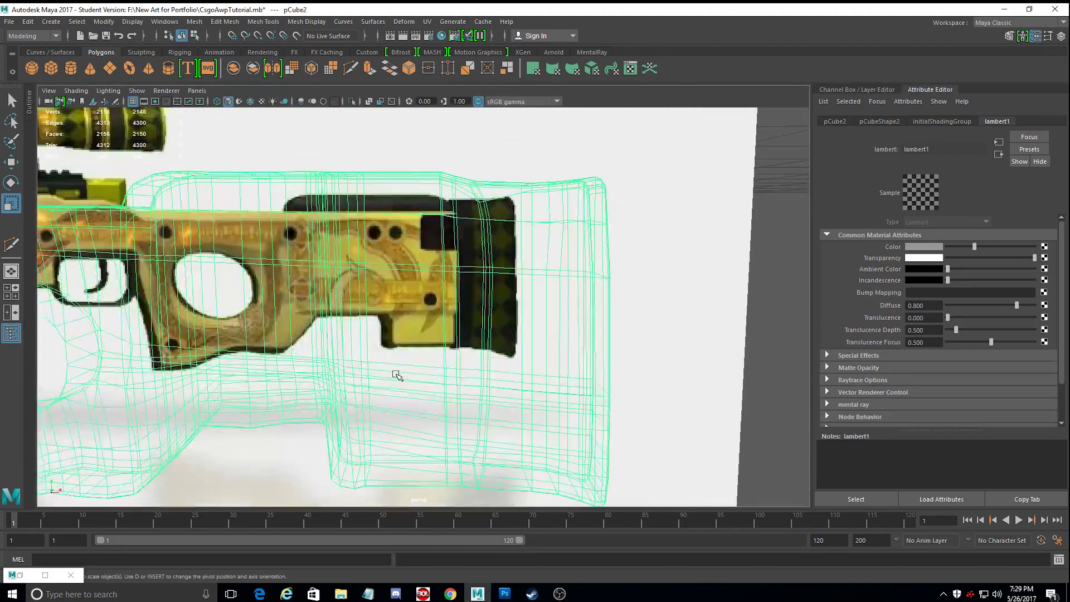
scroll(396, 374, up, 8)
alt+drag(383, 372, 405, 405)
click(953, 256)
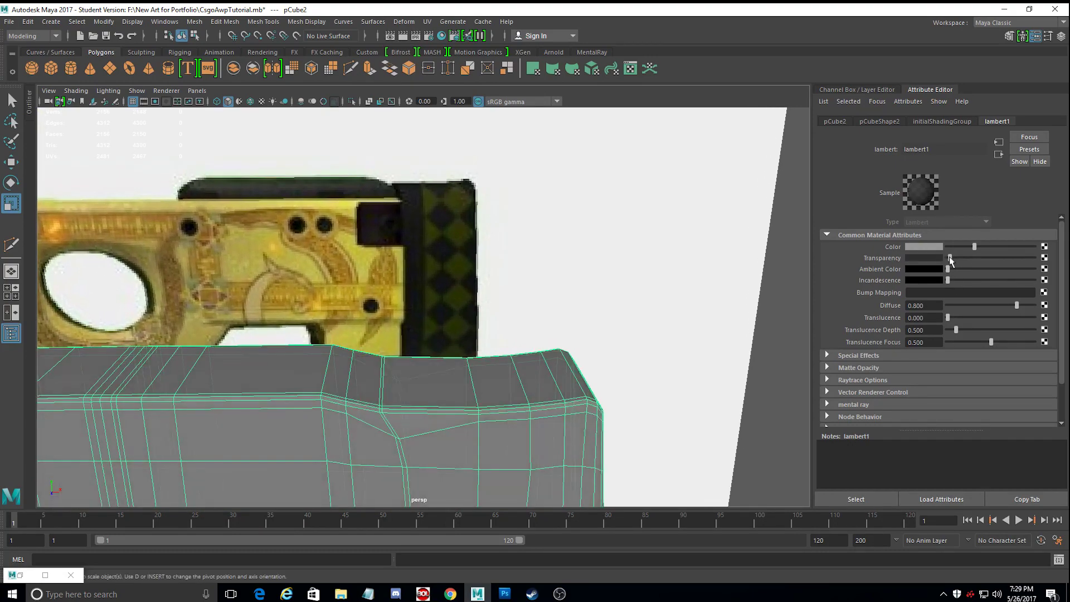
Select the full edge loop along the butt pad seam and scale it slightly in the perspective view.
alt+drag(578, 327, 525, 234)
right_drag(421, 262, 422, 220)
double_click(430, 251)
mouse_move(424, 402)
alt+mouse_down()
mouse_move(429, 377)
mouse_move(428, 390)
alt+mouse_up()
alt+drag(428, 303, 493, 331)
drag(515, 368, 492, 353)
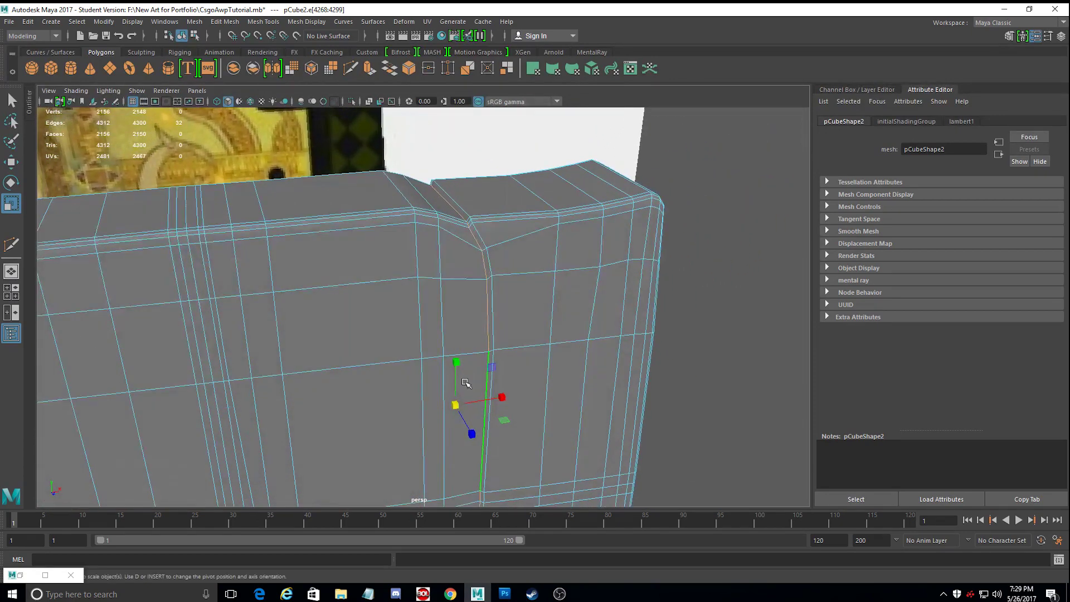
drag(455, 404, 456, 406)
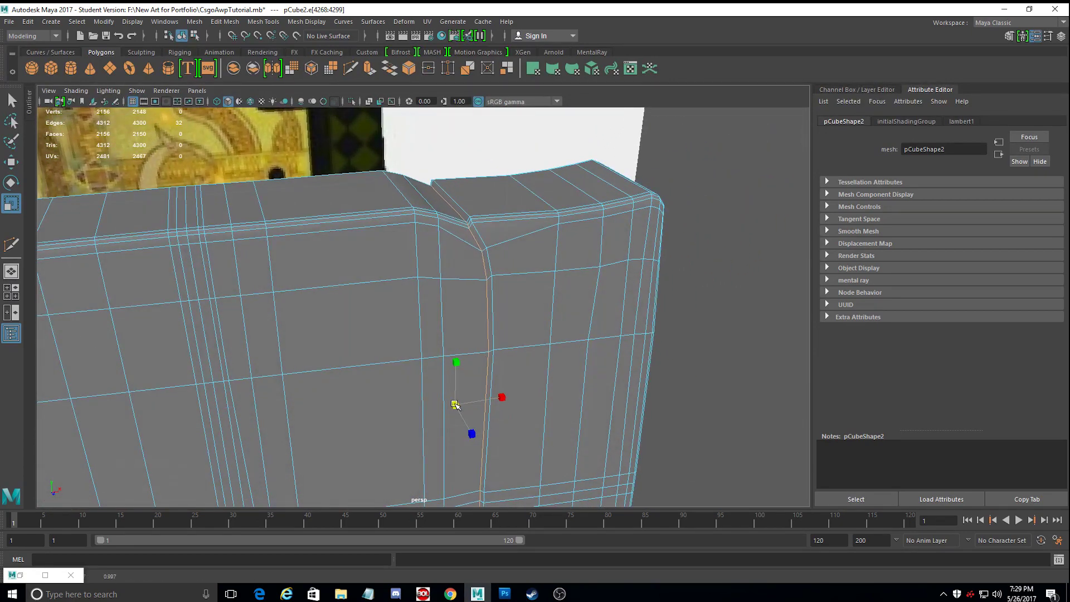
alt+drag(455, 406, 428, 387)
alt+middle_drag(428, 387, 443, 407)
drag(329, 255, 323, 247)
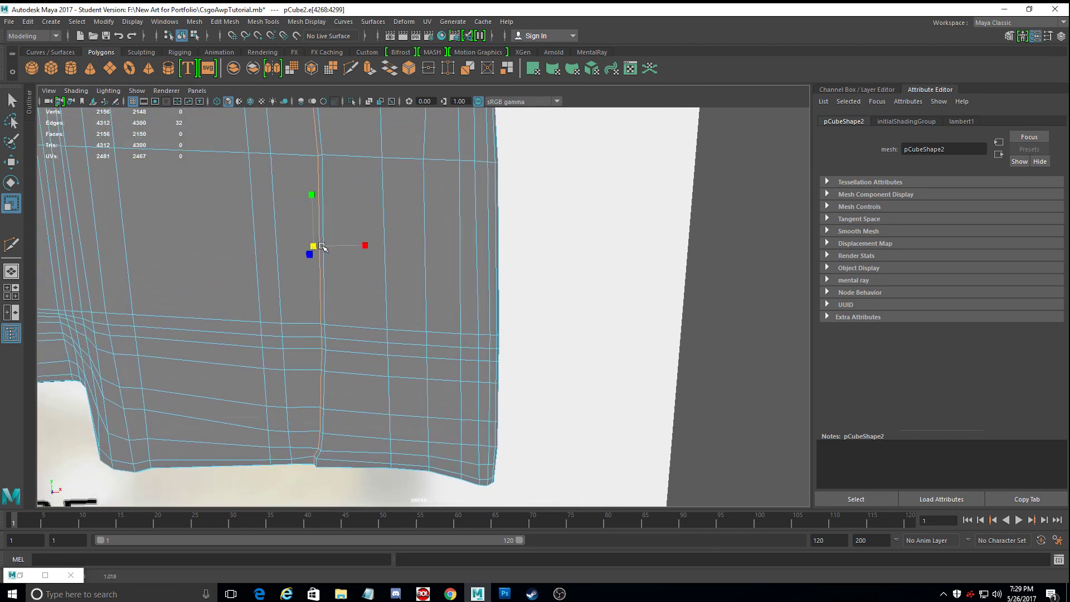
drag(320, 246, 321, 246)
alt+drag(321, 246, 334, 81)
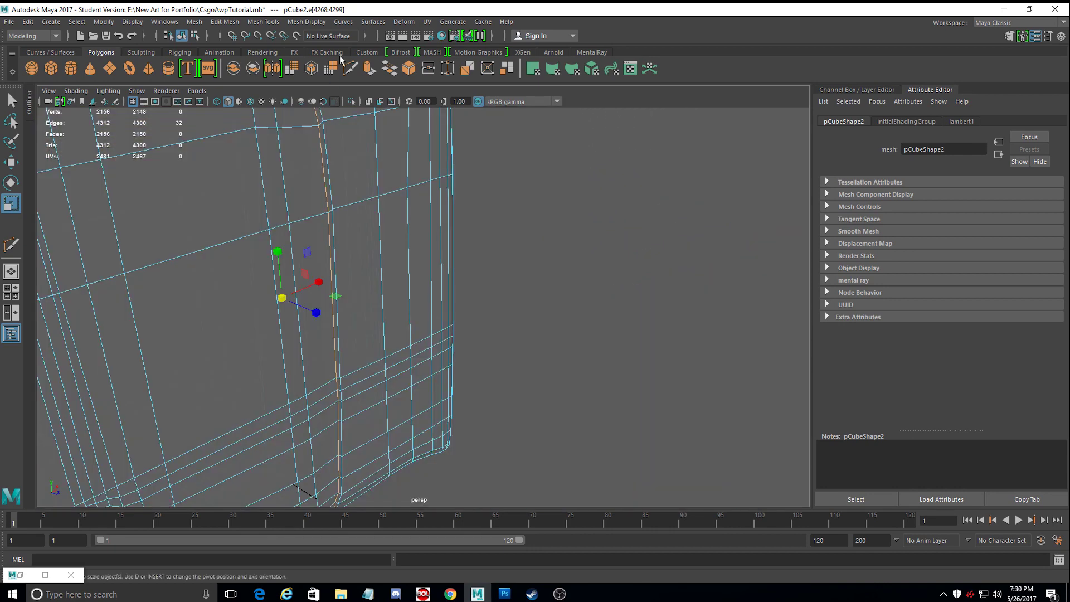
Harden the selected edge loop along the butt pad seam, return to object mode and deselect the mesh.
click(263, 21)
click(306, 21)
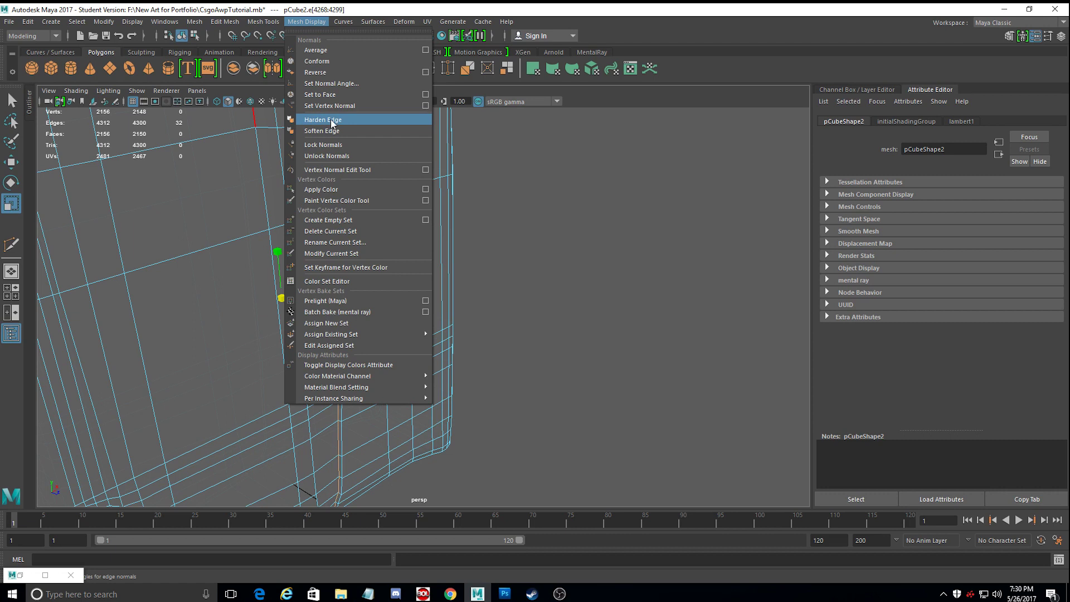
click(331, 119)
right_drag(363, 206, 417, 191)
click(514, 261)
Select the stock and raise the transparency of lambert1 until the reference image shows through, then maximize the front view.
alt+drag(513, 260, 569, 292)
alt+middle_drag(569, 292, 616, 412)
alt+drag(616, 412, 349, 342)
click(349, 343)
mouse_move(234, 310)
alt+middle_down()
mouse_move(219, 301)
mouse_move(227, 327)
alt+middle_up()
alt+middle_drag(162, 291, 282, 302)
scroll(240, 251, up, 5)
scroll(282, 301, down, 3)
key(space)
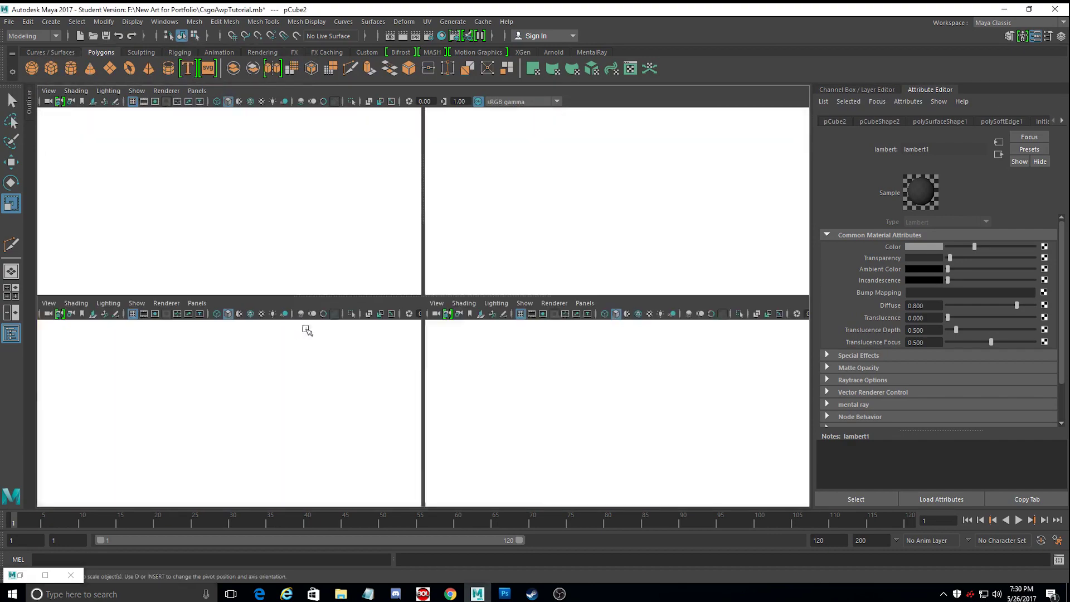
drag(951, 257, 1006, 258)
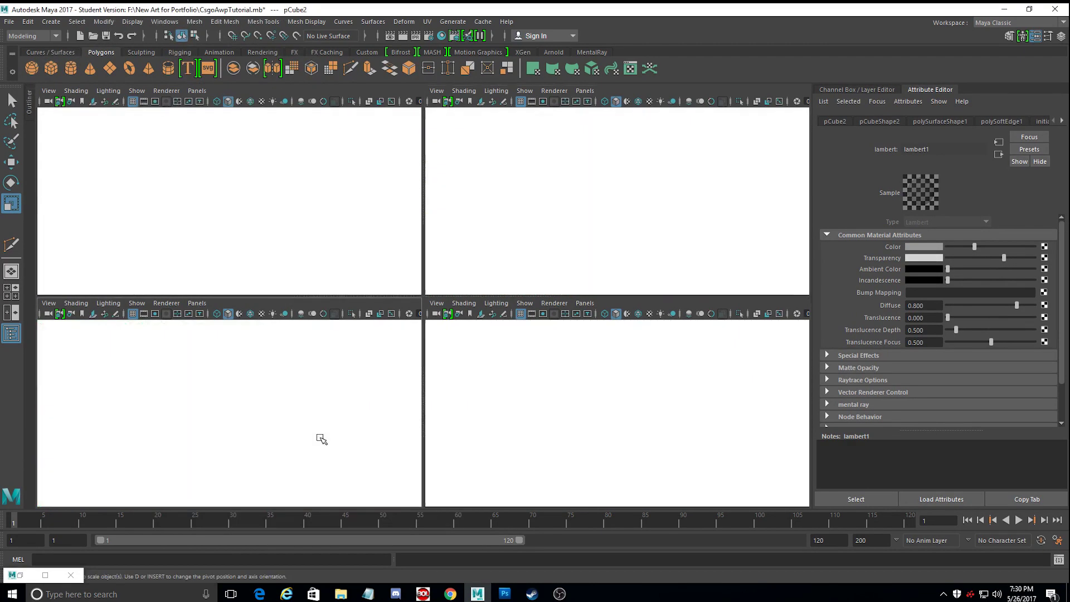
key(space)
Start a Multi-Cut in the front view at the front corner of the black cheek rest, placing points on the first vertical edges of its lower border.
alt+middle_drag(361, 366, 581, 412)
alt+middle_drag(402, 325, 448, 331)
alt+middle_drag(498, 338, 431, 290)
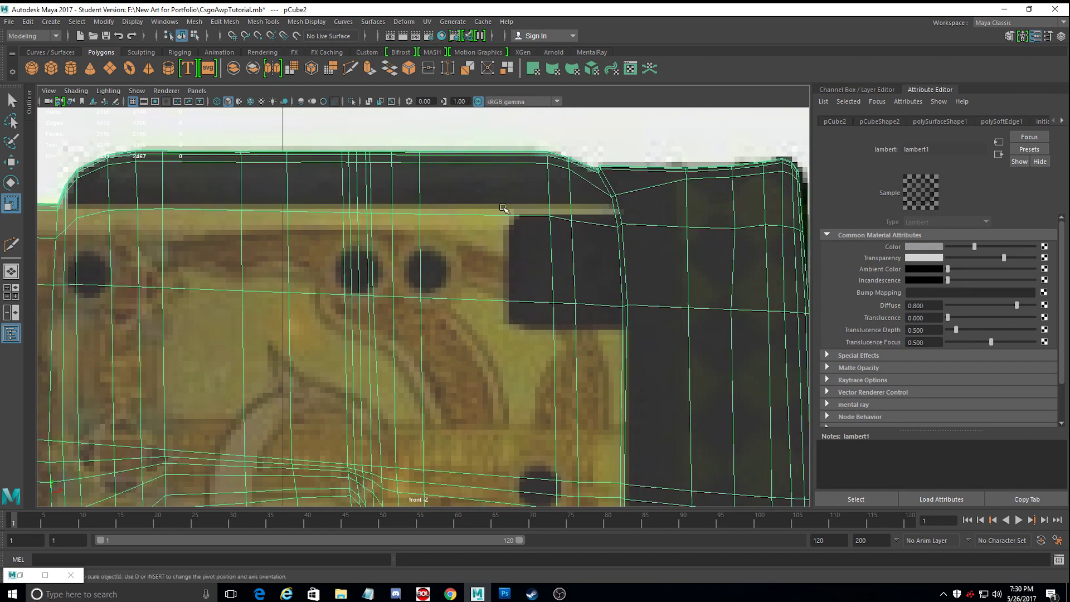
alt+middle_drag(81, 218, 190, 248)
click(12, 244)
scroll(171, 238, up, 1)
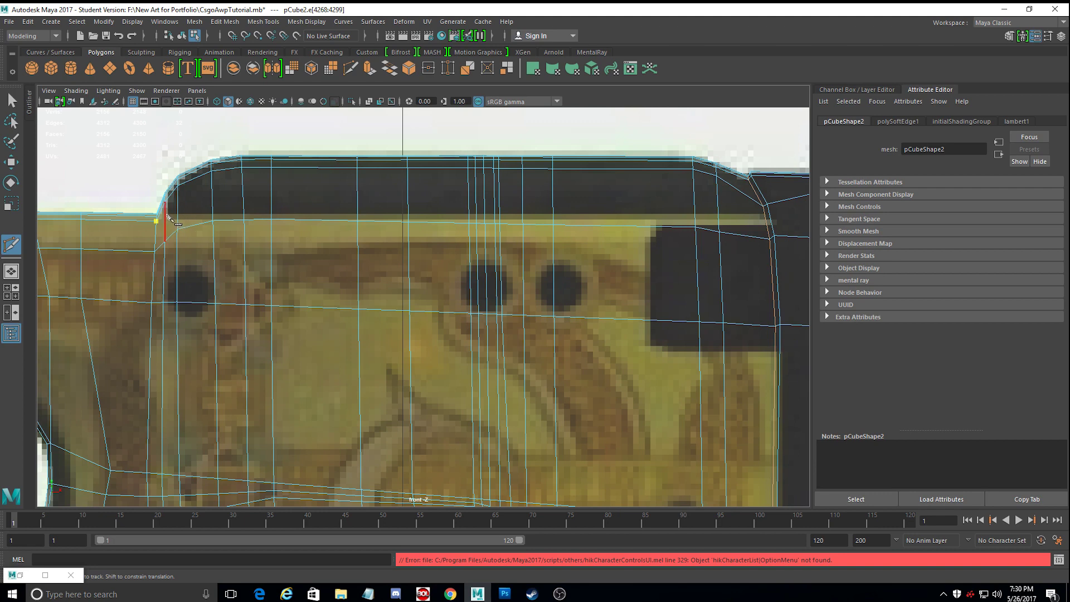
click(165, 214)
click(178, 215)
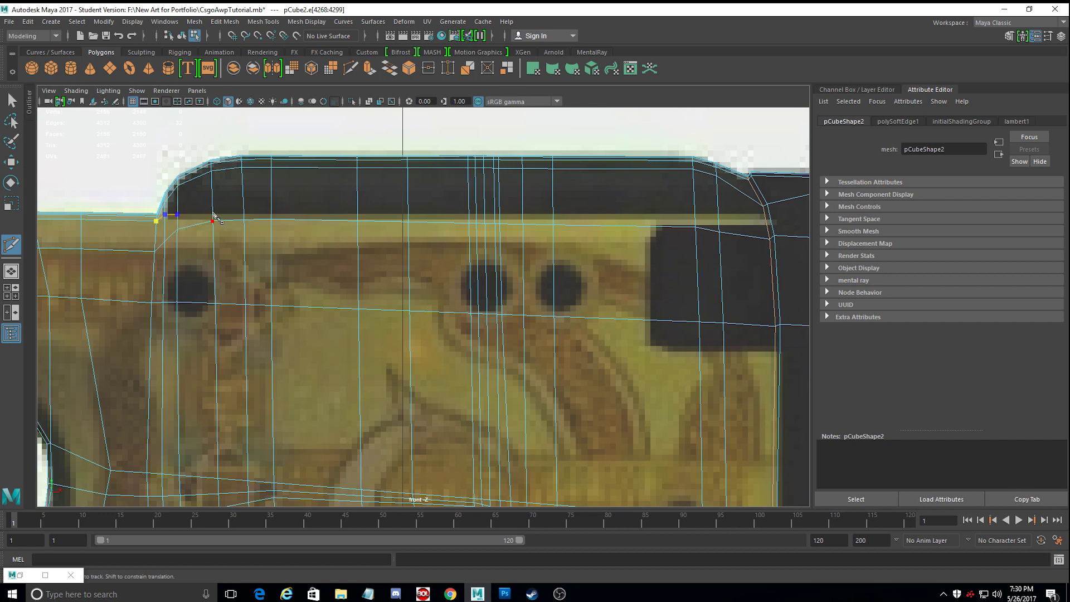
click(214, 216)
click(246, 215)
Continue the cut along the middle of the cheek rest's lower border, adding a point on each vertical edge up to the closely spaced edges.
scroll(262, 195, up, 4)
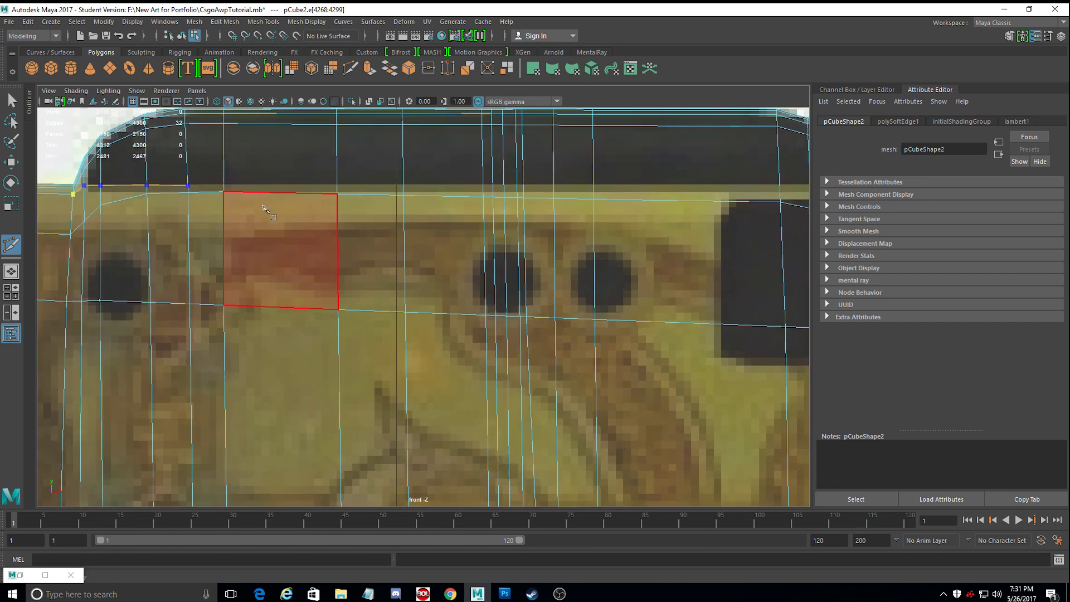
alt+middle_drag(291, 276, 399, 293)
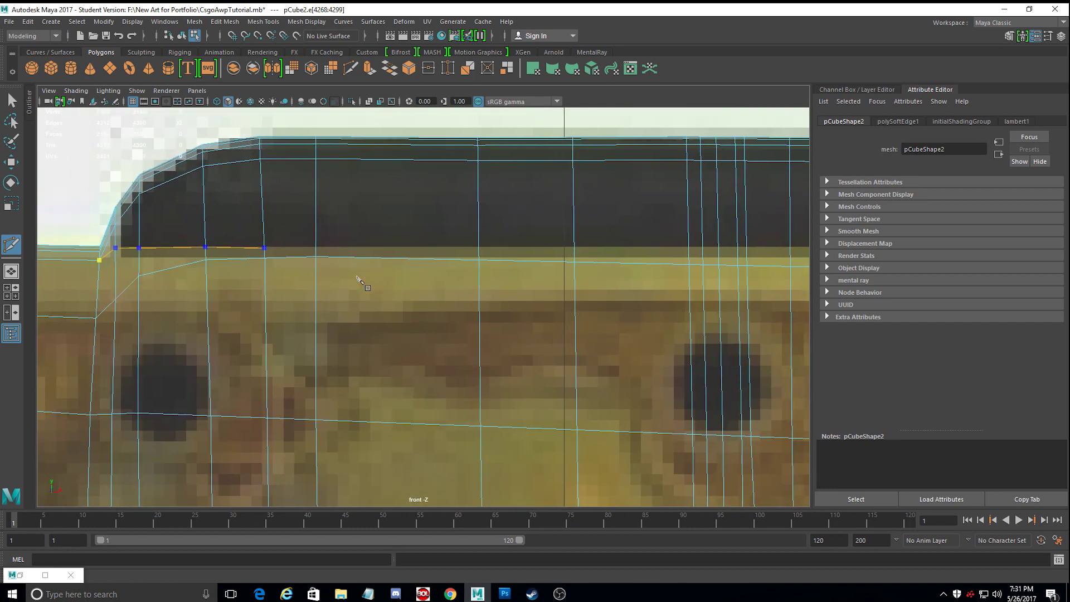
click(266, 244)
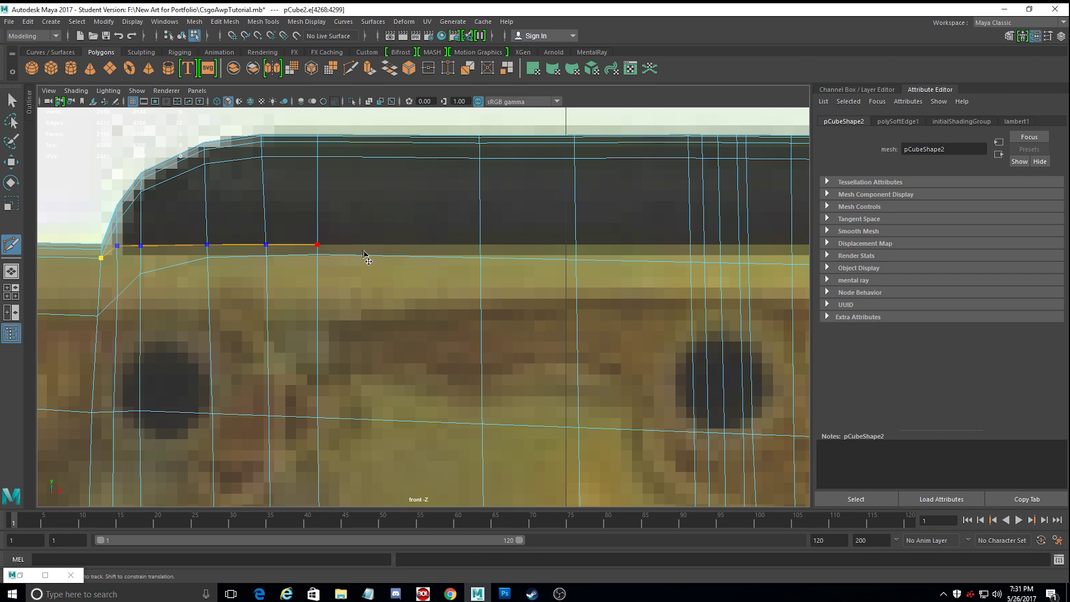
click(480, 245)
alt+middle_drag(531, 249, 358, 248)
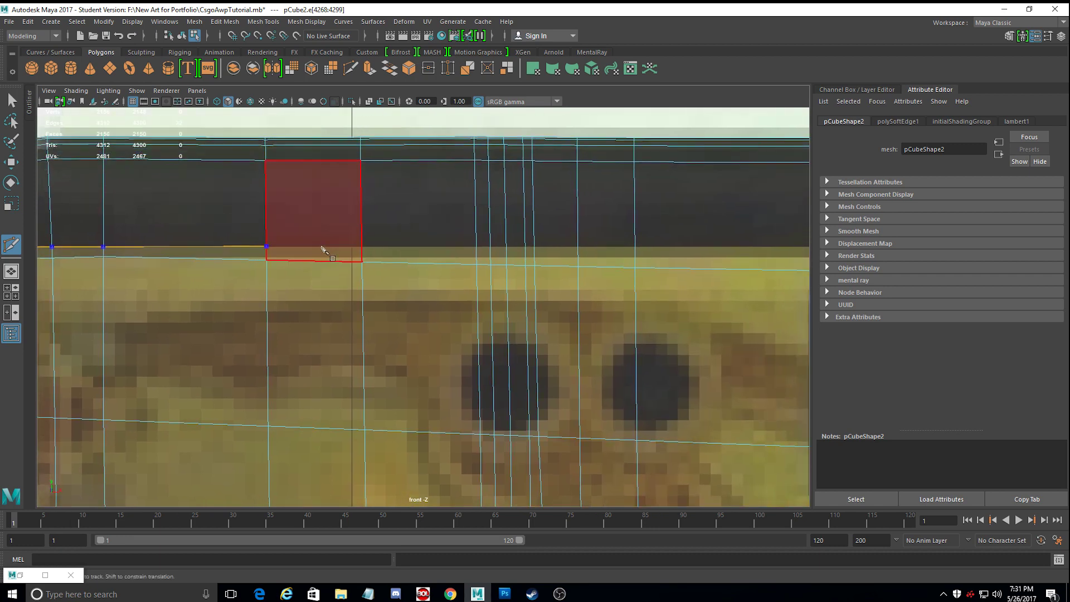
click(362, 247)
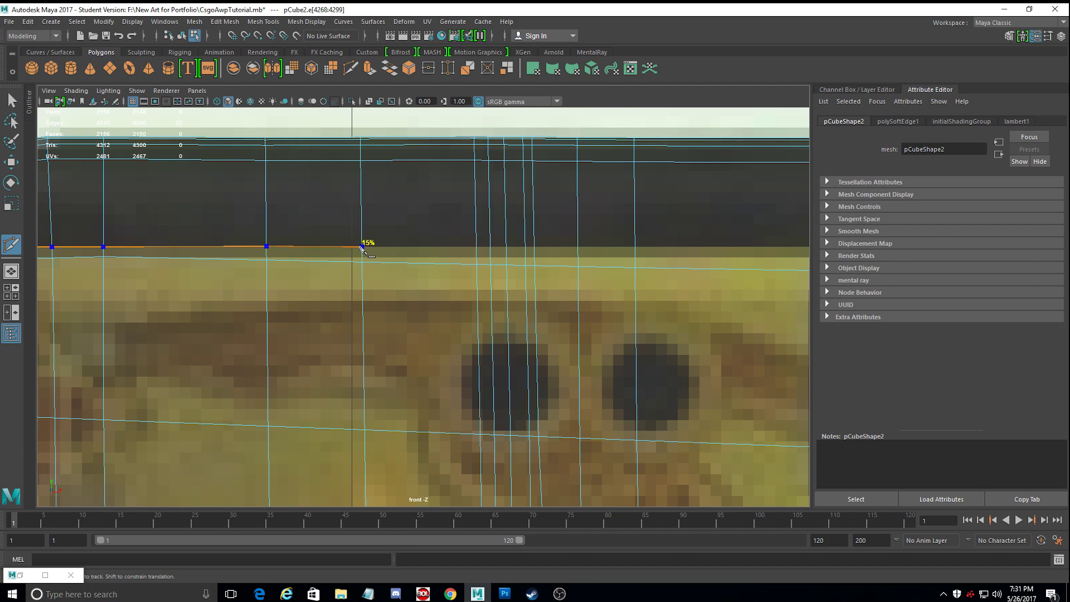
alt+middle_drag(363, 249, 294, 265)
click(408, 264)
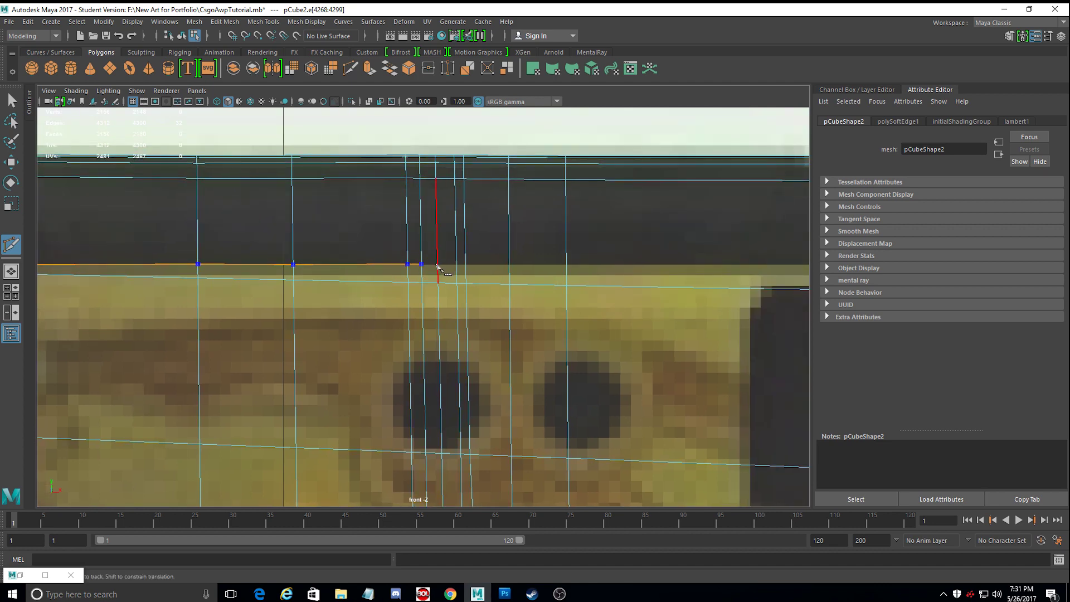
Carry the cut from the closely spaced edges to the butt pad seam along the cheek rest's lower border and complete it.
click(438, 265)
click(467, 265)
click(509, 264)
click(566, 264)
alt+middle_drag(627, 302, 361, 325)
click(568, 288)
click(613, 288)
click(700, 292)
alt+middle_drag(226, 351, 808, 348)
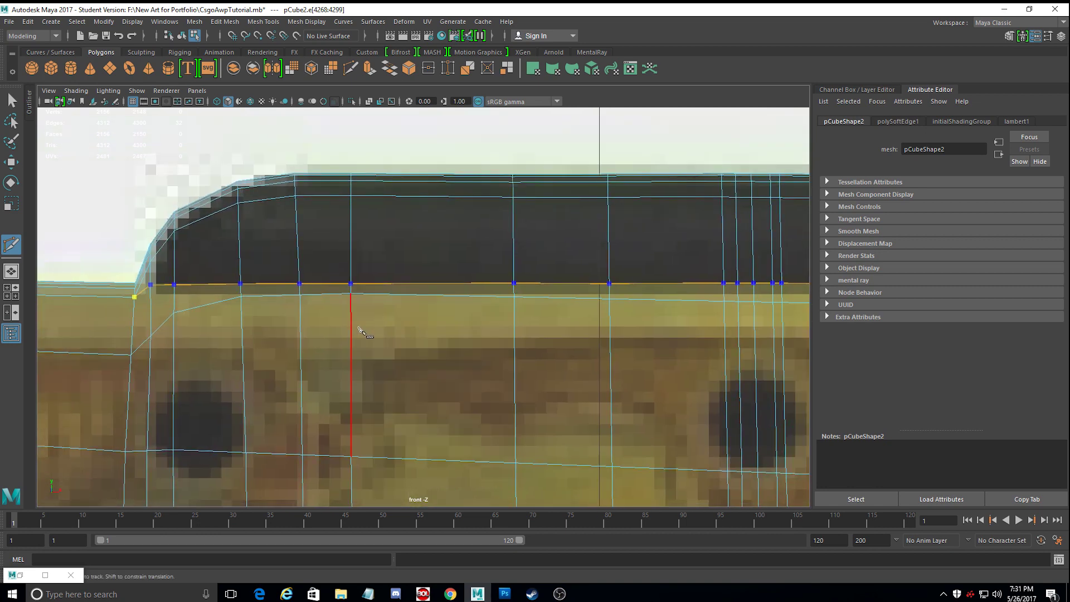
key(space)
key(f)
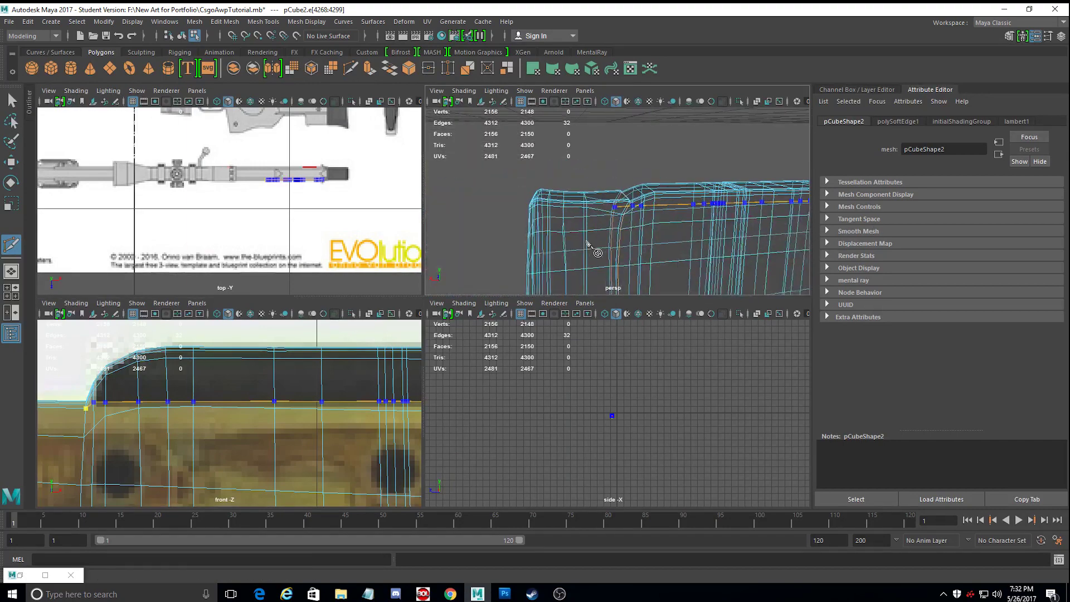
key(w)
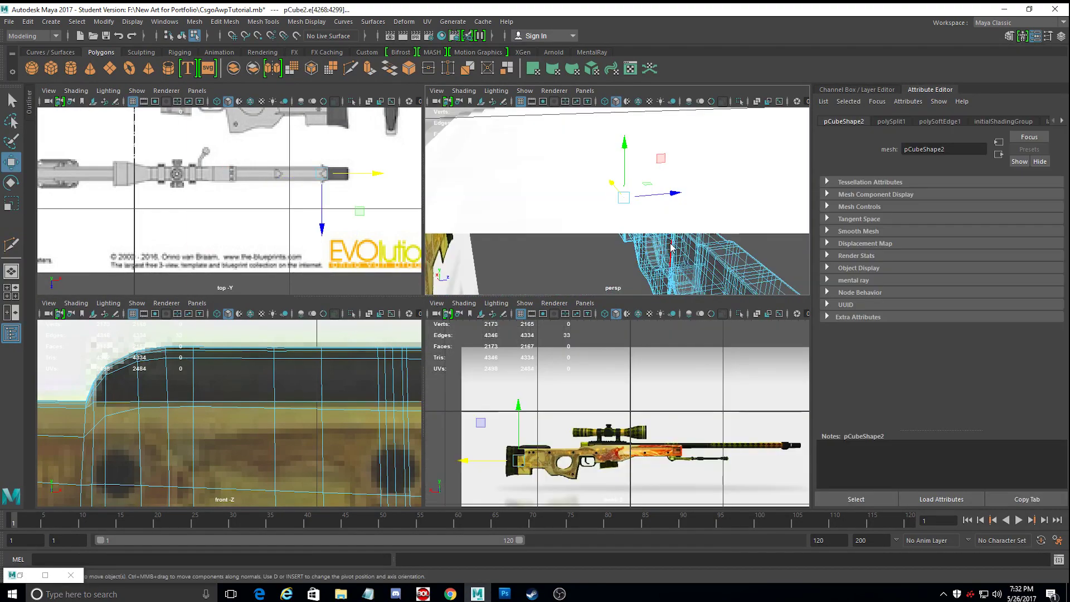
Return to object mode and move the stock sideways to the opposite side of the reference image.
right_drag(671, 241, 724, 227)
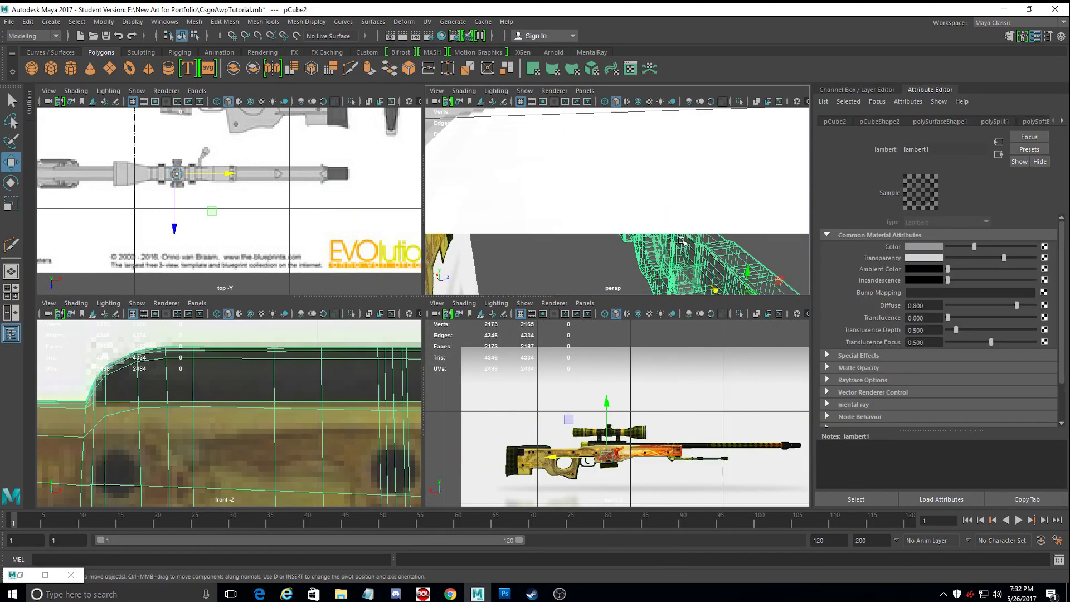
alt+middle_drag(720, 281, 709, 202)
drag(719, 196, 395, 287)
alt+middle_drag(601, 290, 723, 267)
drag(663, 231, 580, 241)
Start a Multi-Cut in the back view at the cheek rest's front corner, placing points on the first two vertical edges of its lower border.
scroll(564, 455, up, 5)
alt+middle_drag(580, 446, 719, 301)
scroll(557, 361, up, 6)
alt+middle_drag(537, 385, 727, 543)
scroll(635, 423, up, 5)
alt+middle_drag(636, 423, 421, 478)
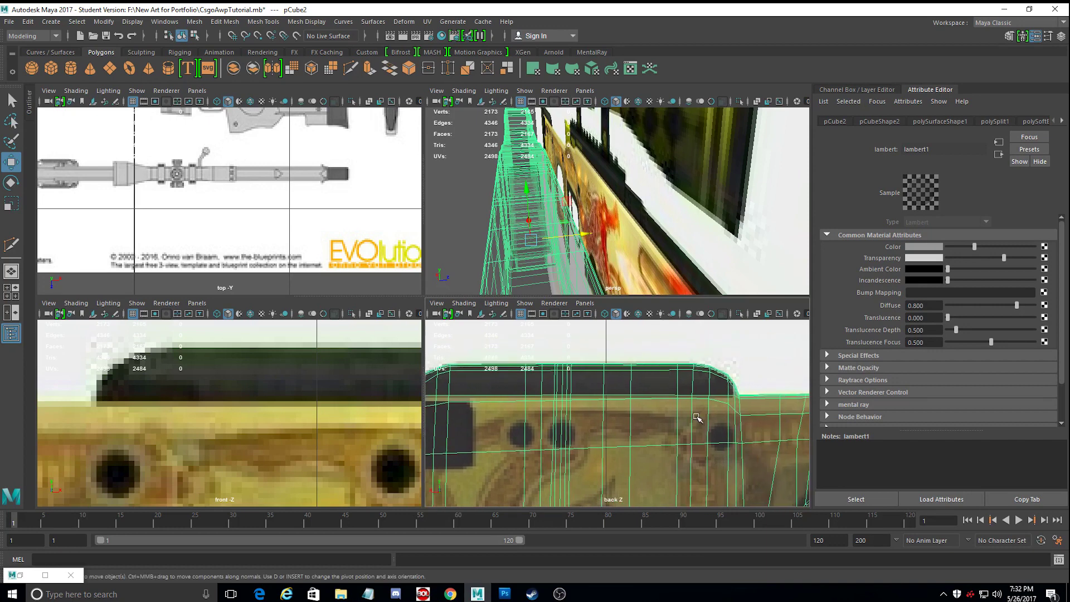
scroll(690, 420, up, 3)
alt+middle_drag(690, 420, 569, 433)
scroll(571, 432, up, 3)
scroll(572, 432, up, 2)
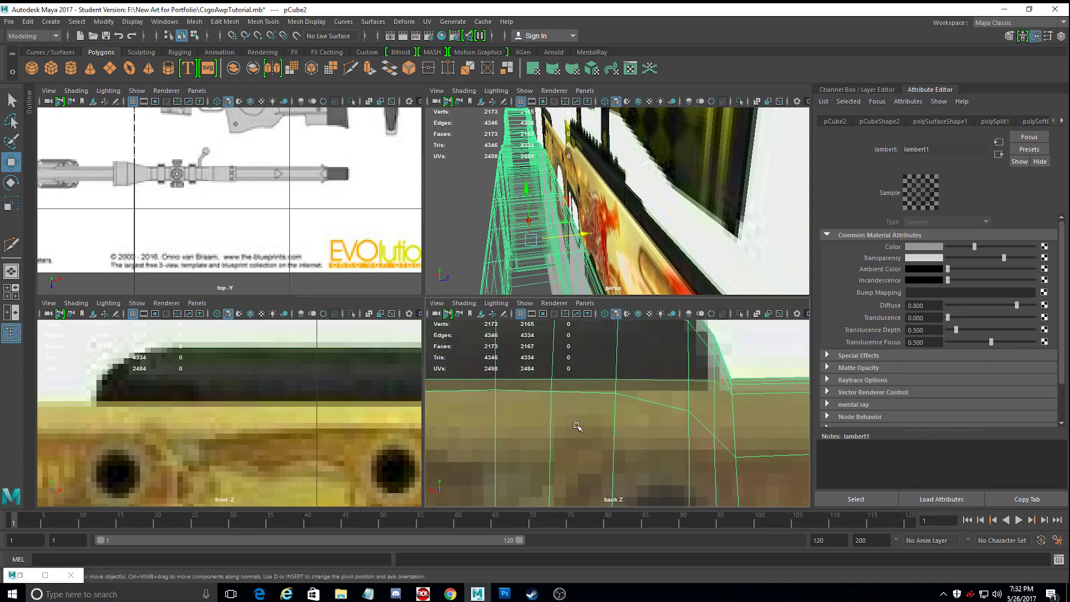
scroll(635, 390, up, 5)
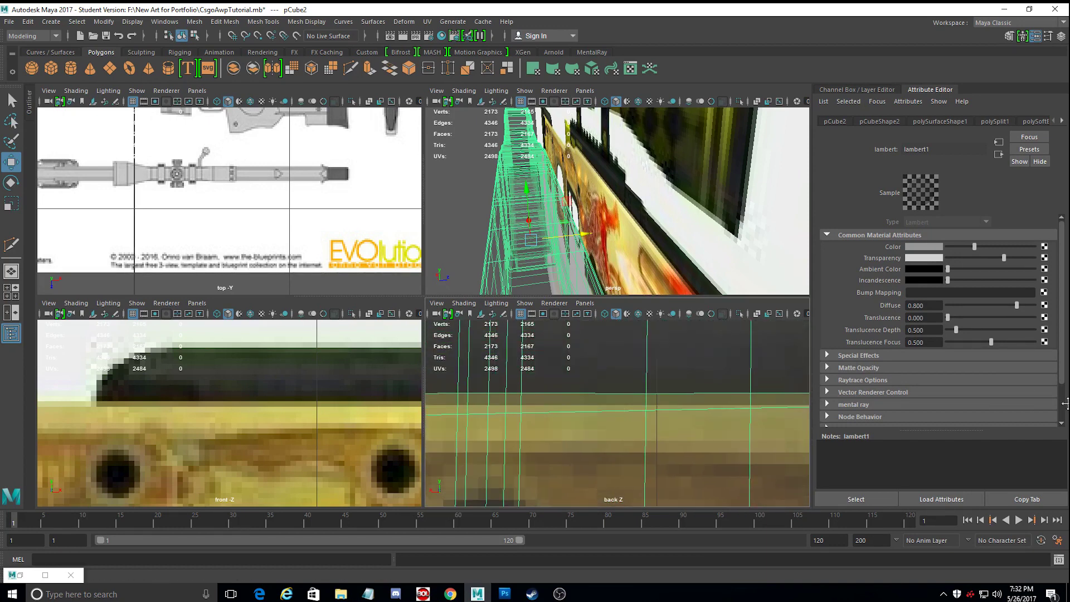
key(space)
alt+middle_drag(647, 333, 464, 306)
alt+middle_drag(524, 247, 473, 311)
scroll(502, 282, up, 1)
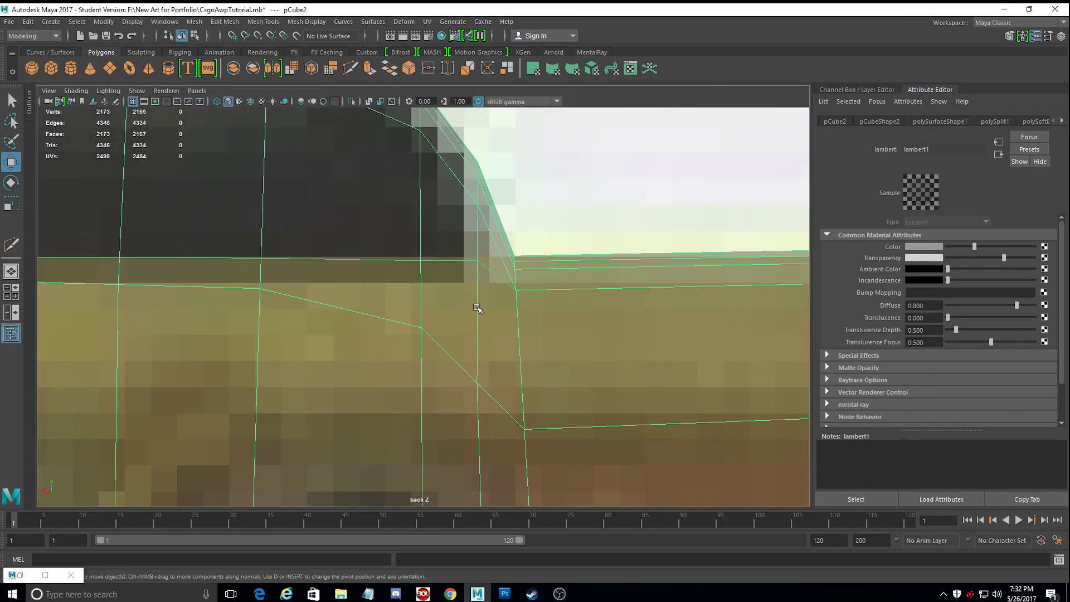
click(11, 246)
scroll(418, 322, up, 1)
click(535, 276)
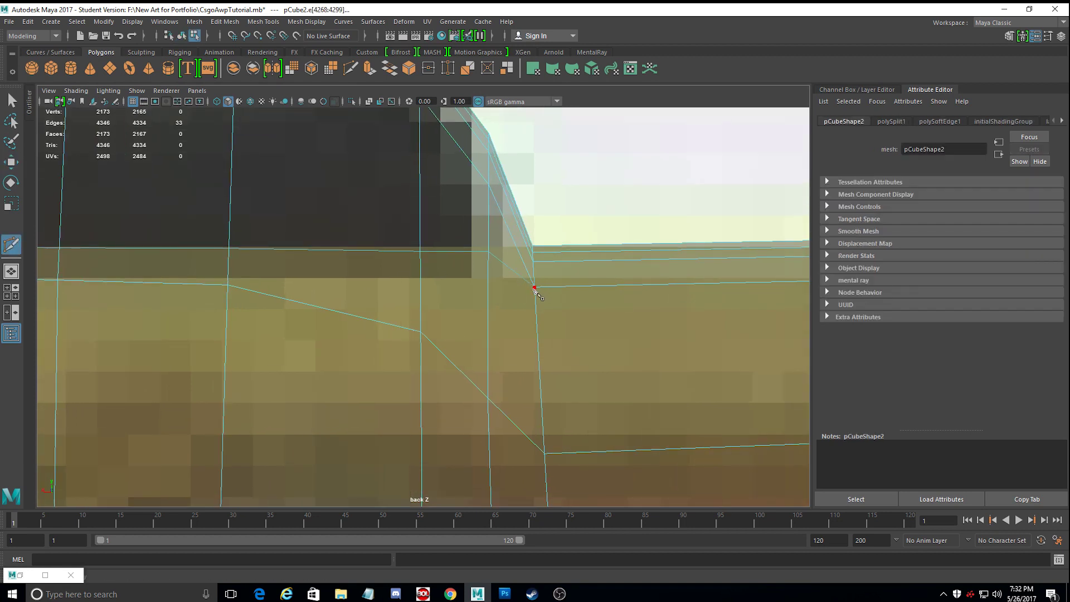
click(534, 288)
click(488, 252)
click(421, 253)
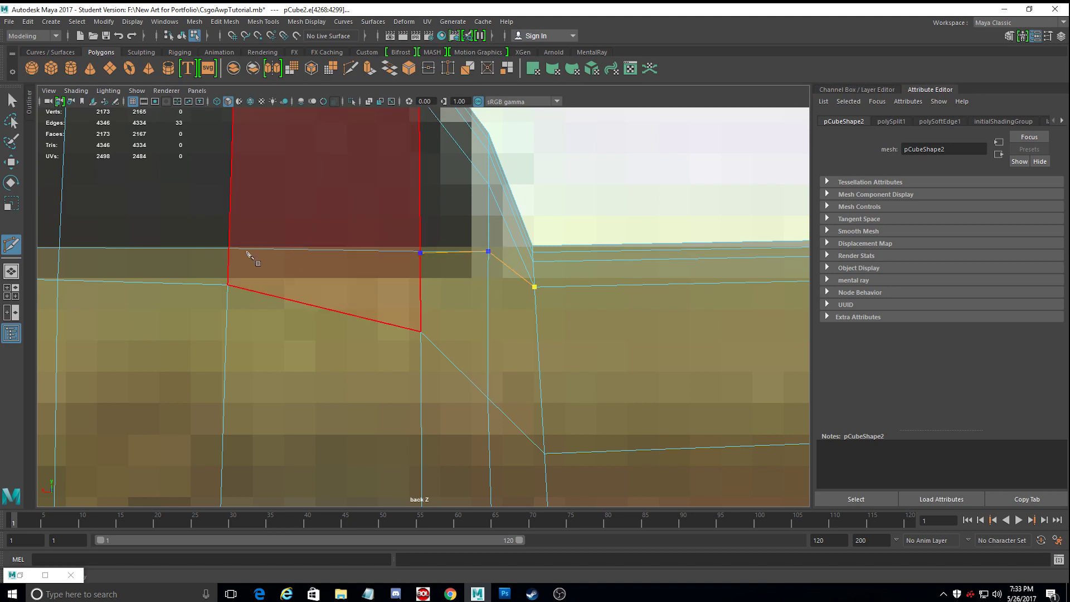
Extend the back-side cut across the widely spaced vertical edges, following the lower border of the cheek rest.
scroll(229, 249, up, 3)
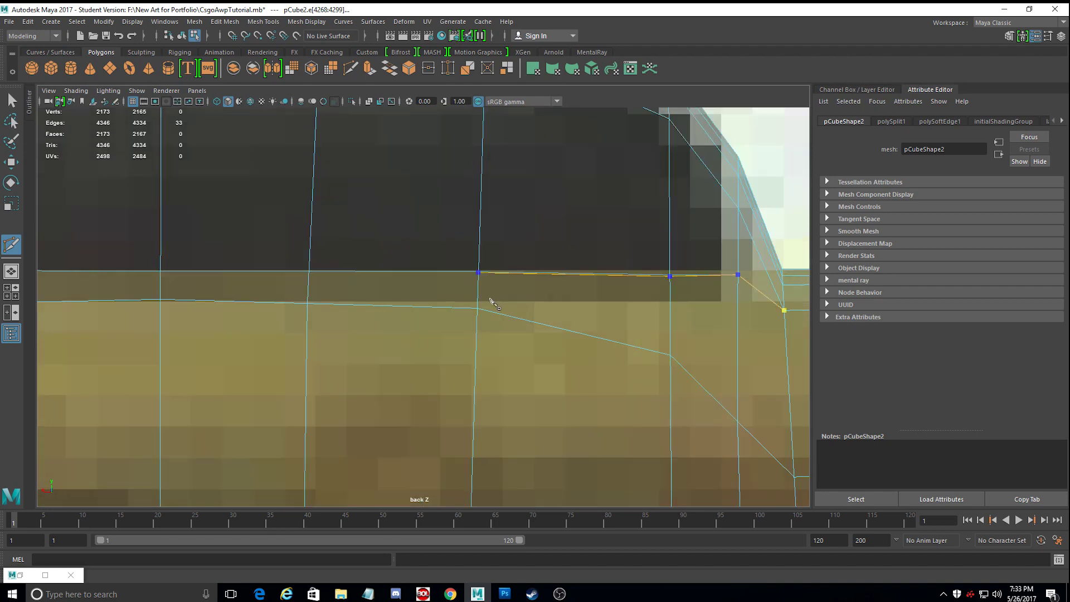
scroll(326, 270, up, 2)
alt+middle_drag(396, 303, 429, 305)
click(337, 284)
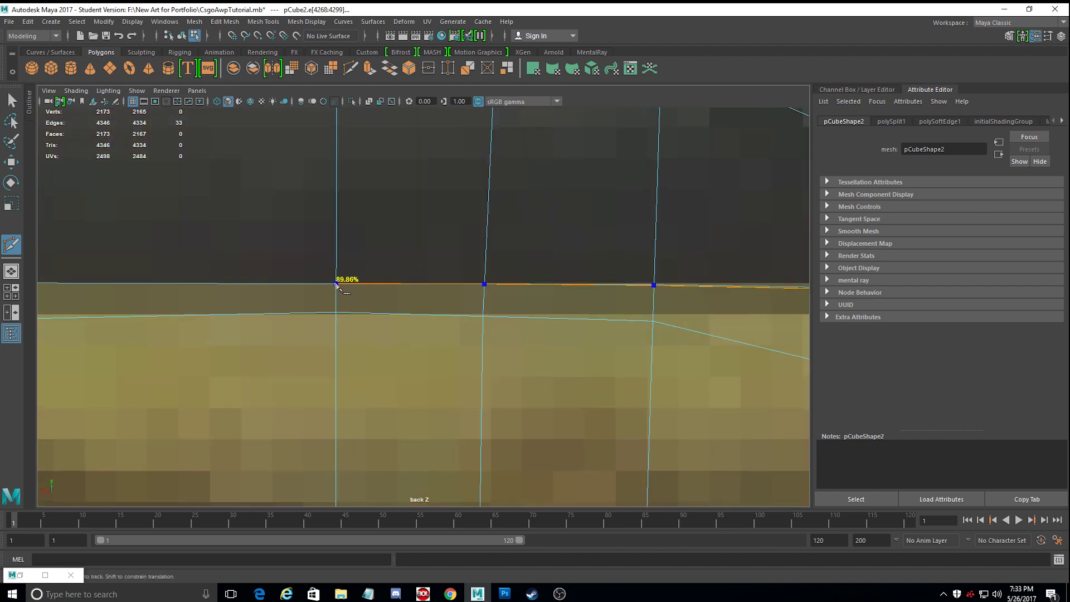
alt+middle_drag(337, 287, 789, 307)
click(319, 301)
drag(319, 300, 319, 303)
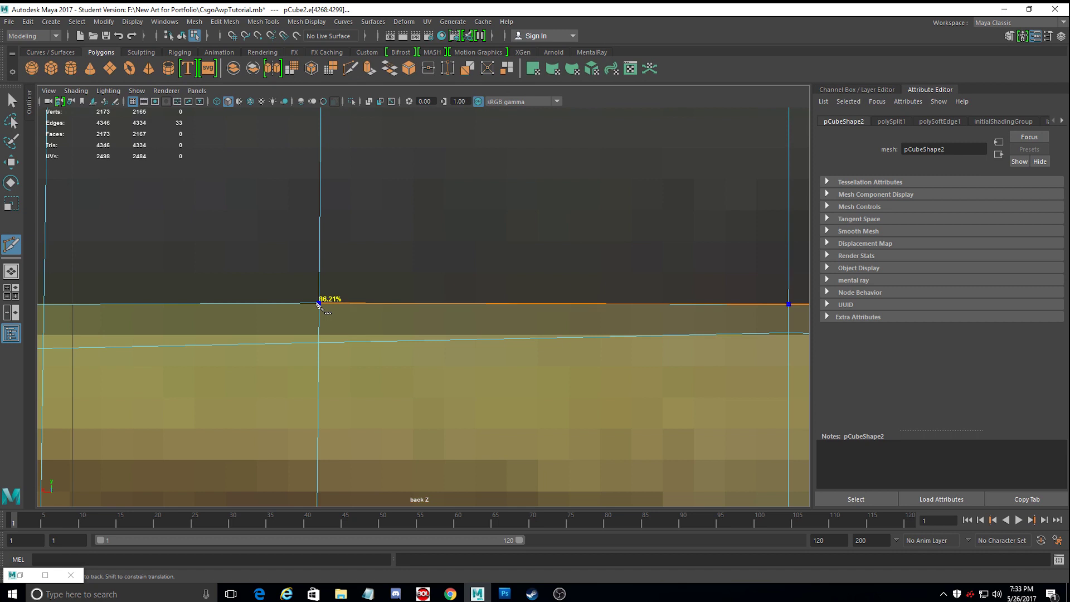
alt+middle_drag(51, 306, 368, 322)
click(361, 321)
Add cut points on the closely spaced vertical edges and the two edges beyond them on the back side of the cheek rest.
alt+middle_drag(40, 318, 514, 326)
click(382, 314)
click(339, 314)
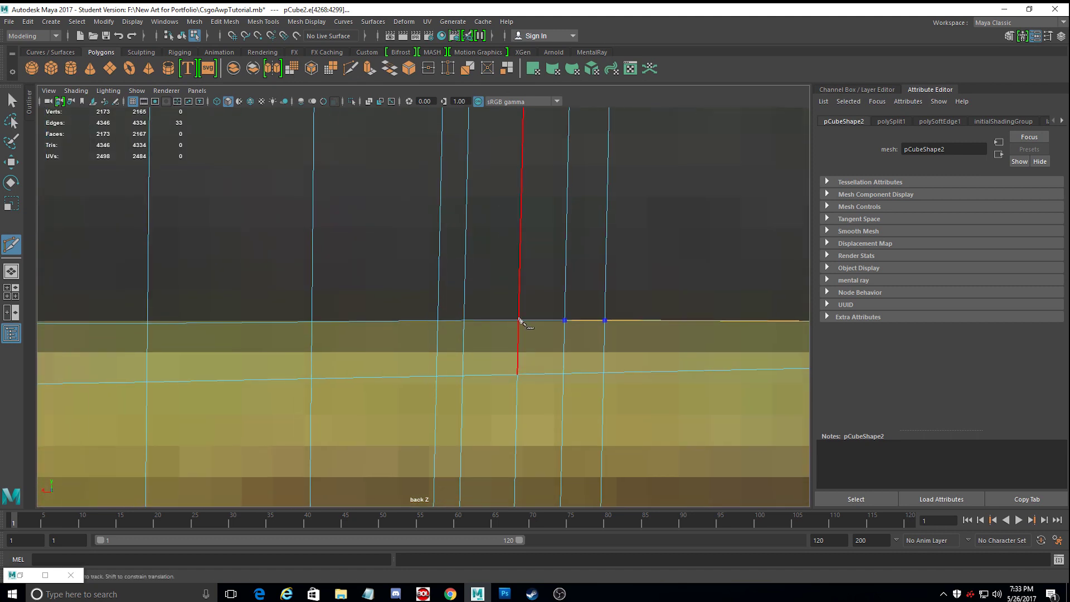
click(464, 321)
click(437, 321)
click(311, 321)
click(147, 326)
Carry the back-side cut along the rest of the cheek rest's border to the butt pad seam and complete it.
alt+middle_drag(144, 348, 468, 370)
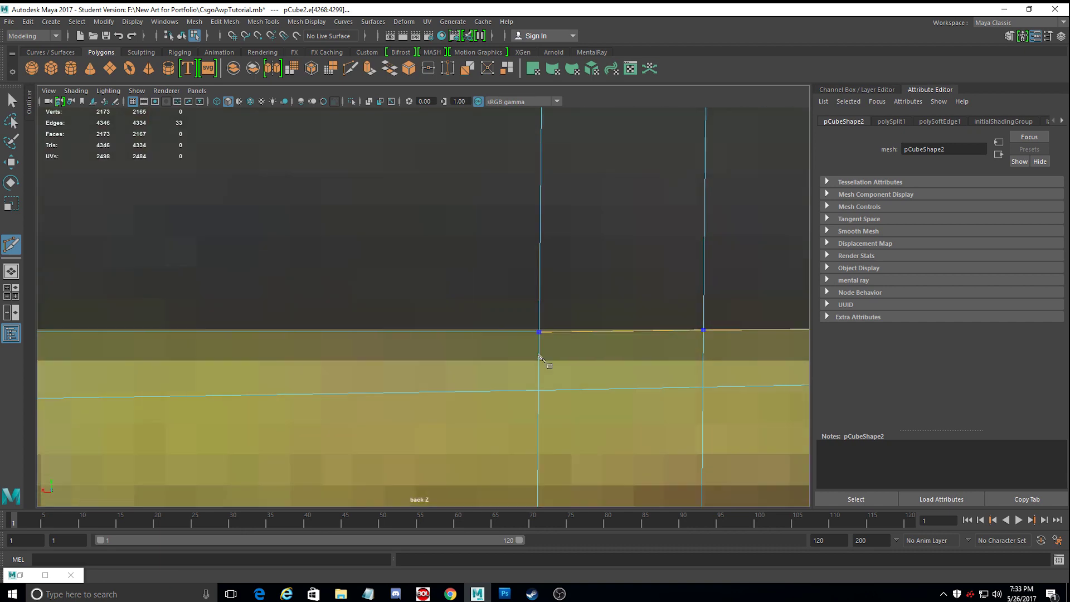
scroll(468, 370, down, 15)
scroll(387, 321, up, 10)
alt+middle_drag(341, 348, 389, 363)
scroll(389, 363, up, 3)
scroll(389, 363, up, 2)
click(425, 312)
click(362, 313)
alt+middle_drag(393, 398, 521, 395)
click(361, 315)
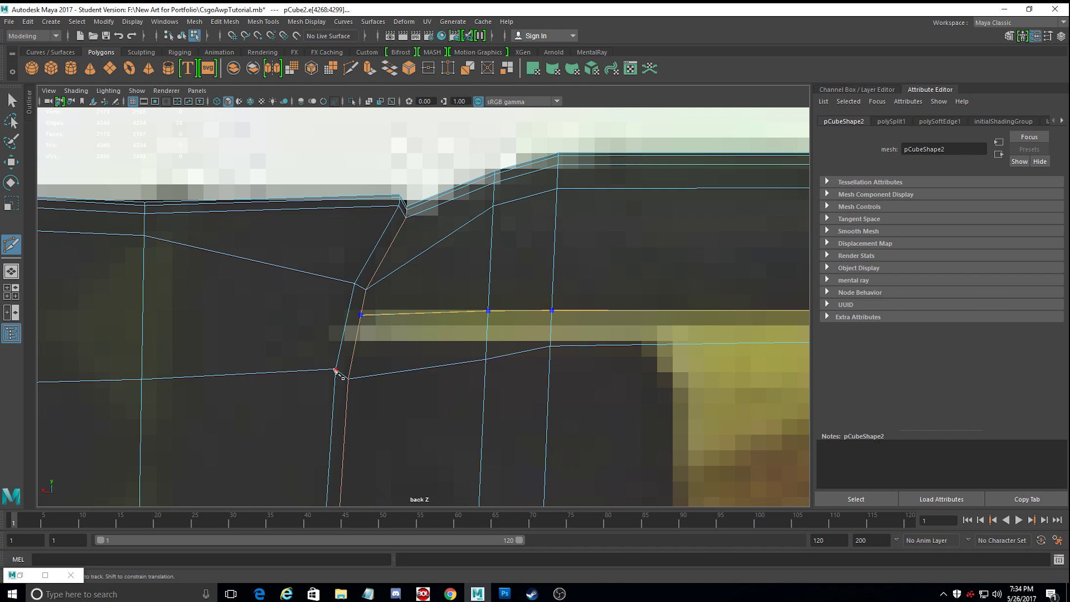
key(Return)
Cut a connecting edge from the cheek rest line's end at the seam across to the upper vertex on the butt pad.
click(365, 290)
click(361, 316)
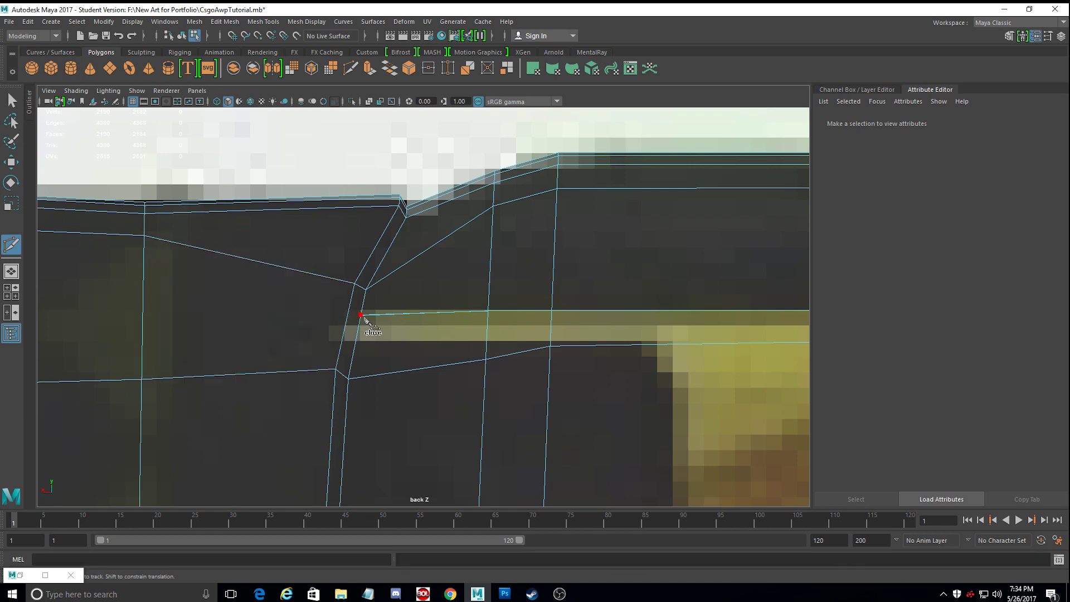
click(145, 236)
key(Return)
Return to object mode, select the stock and move it sideways back across the reference image.
key(space)
mouse_move(535, 223)
alt+mouse_down()
mouse_move(442, 274)
mouse_move(541, 235)
alt+mouse_up()
right_drag(562, 199, 592, 189)
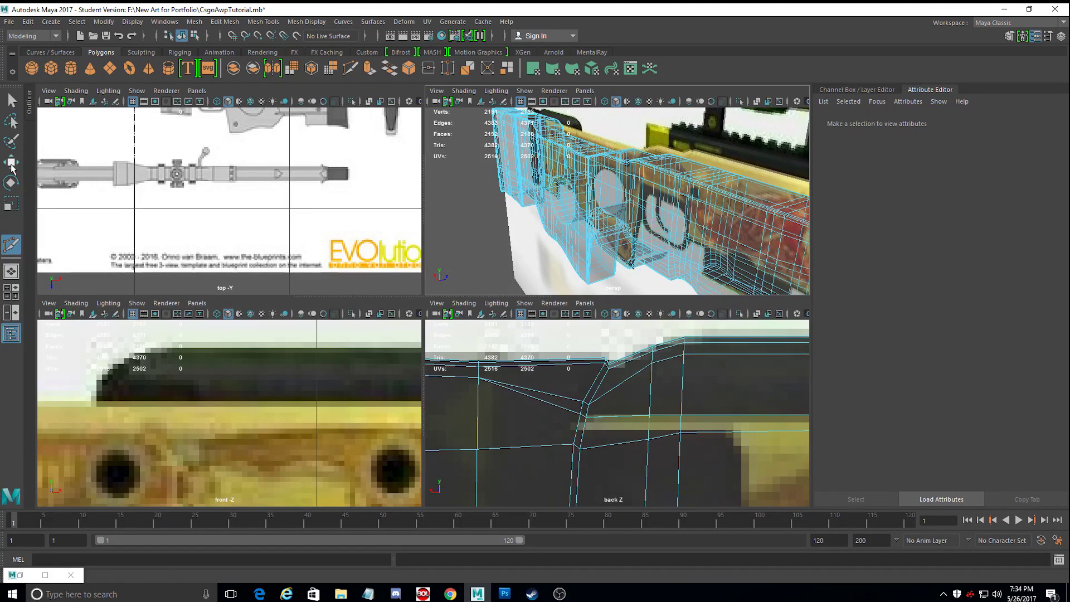
click(11, 162)
click(572, 202)
click(627, 195)
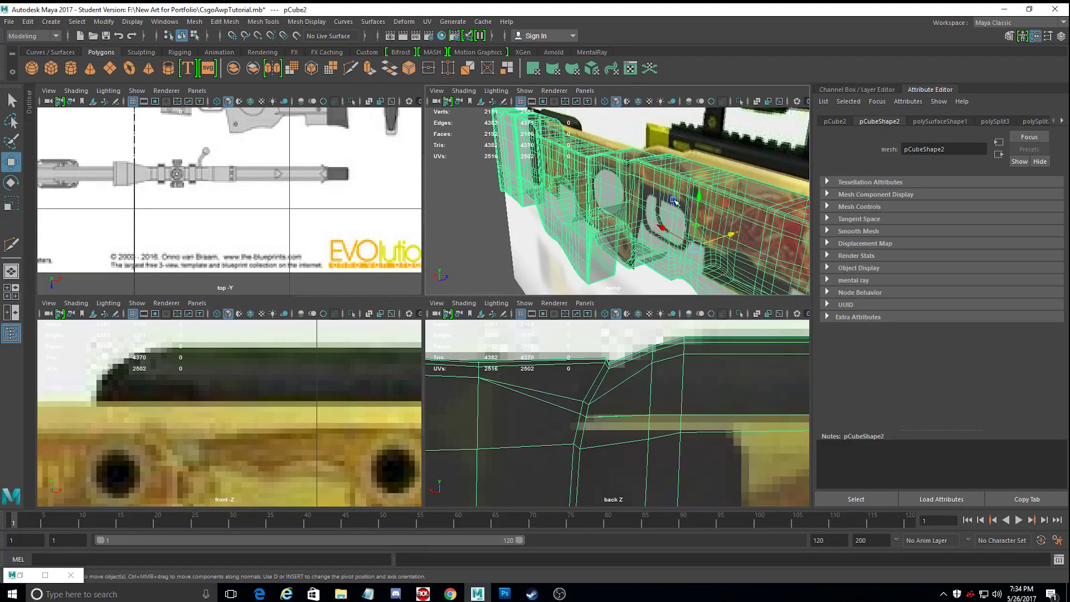
drag(728, 233, 818, 217)
Cut an edge on the front side from the cheek rest line's end across the seam to the upper butt pad vertex.
alt+middle_drag(362, 411, 2, 368)
key(space)
alt+middle_drag(469, 303, 131, 299)
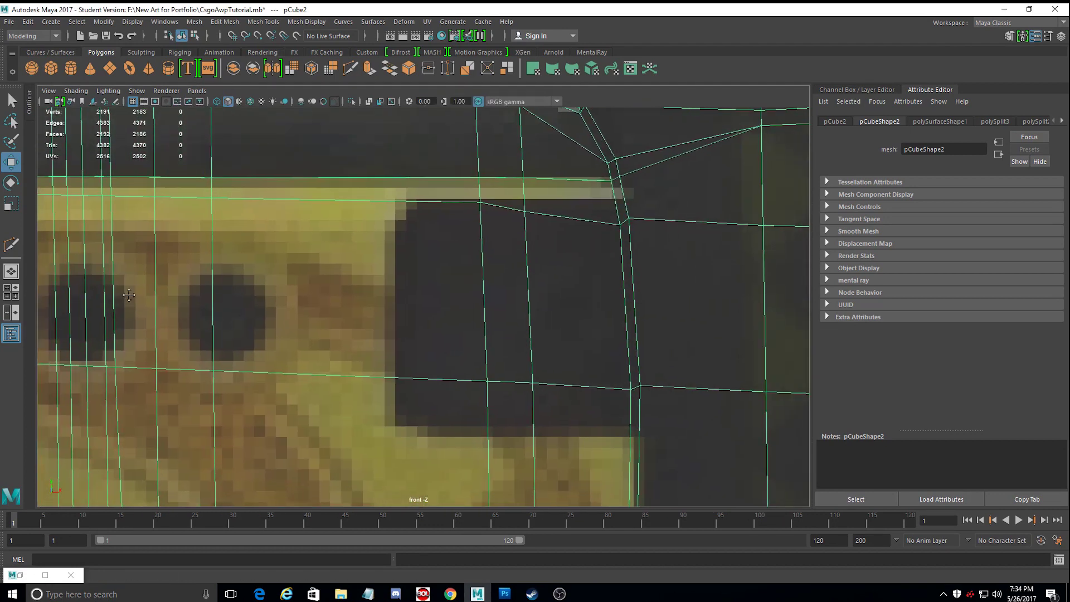
alt+middle_drag(501, 285, 412, 310)
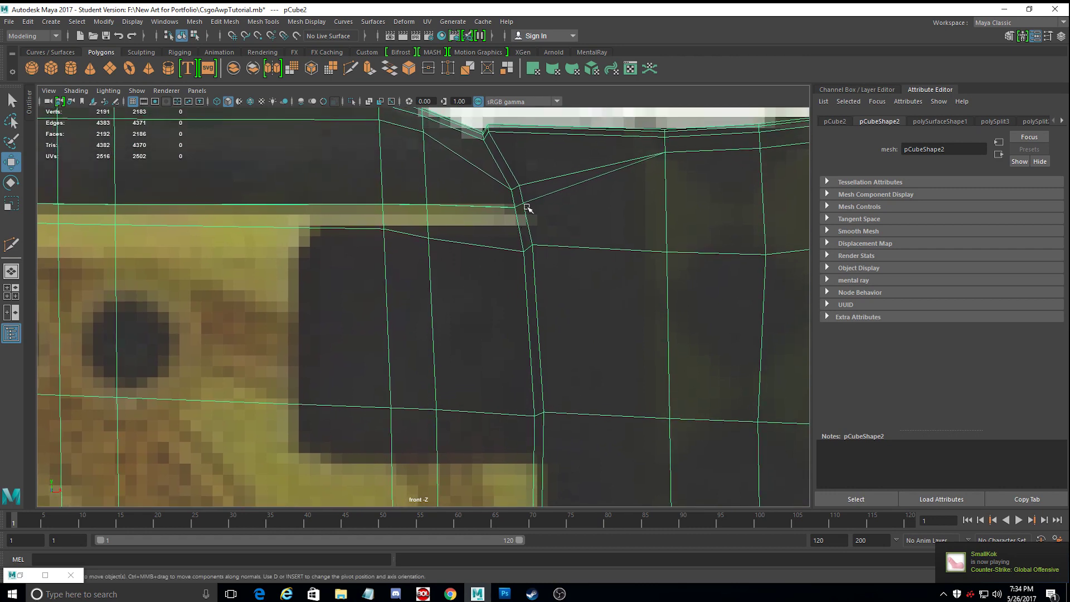
scroll(529, 208, up, 2)
alt+middle_drag(525, 209, 489, 248)
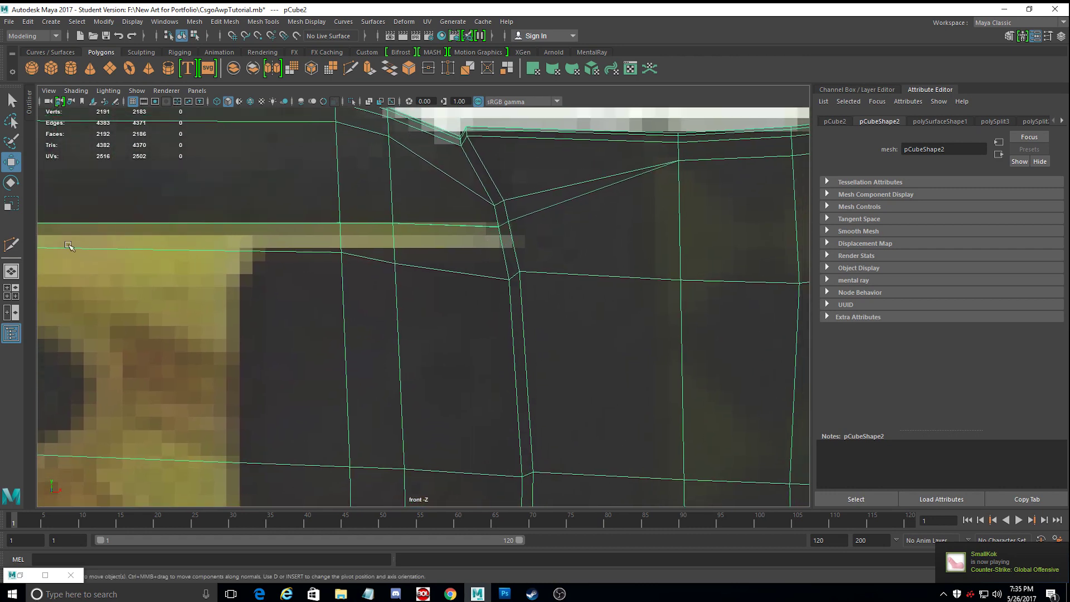
click(11, 245)
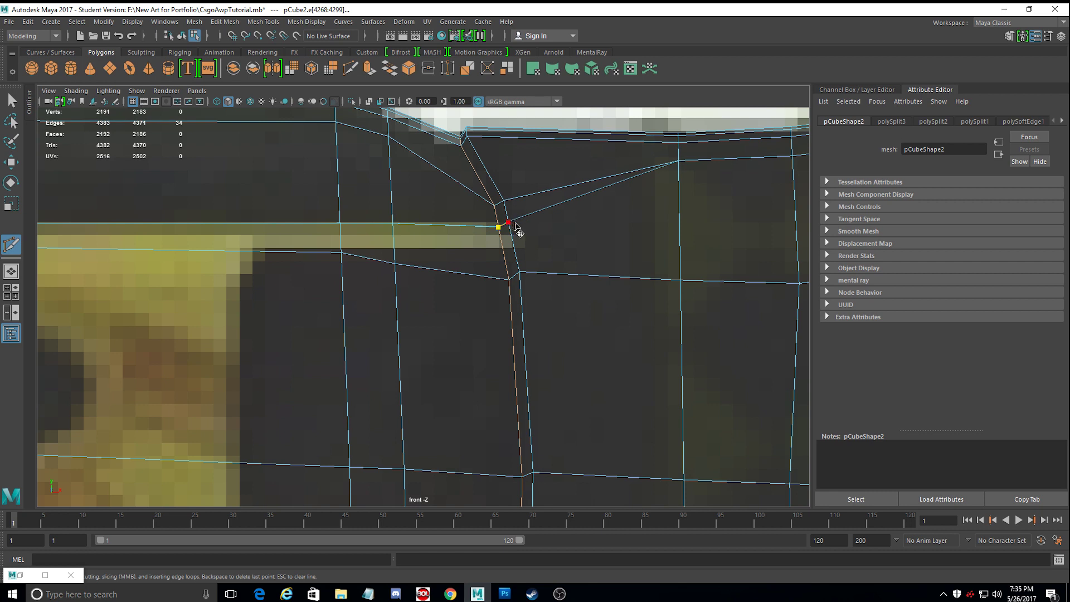
click(677, 162)
key(Return)
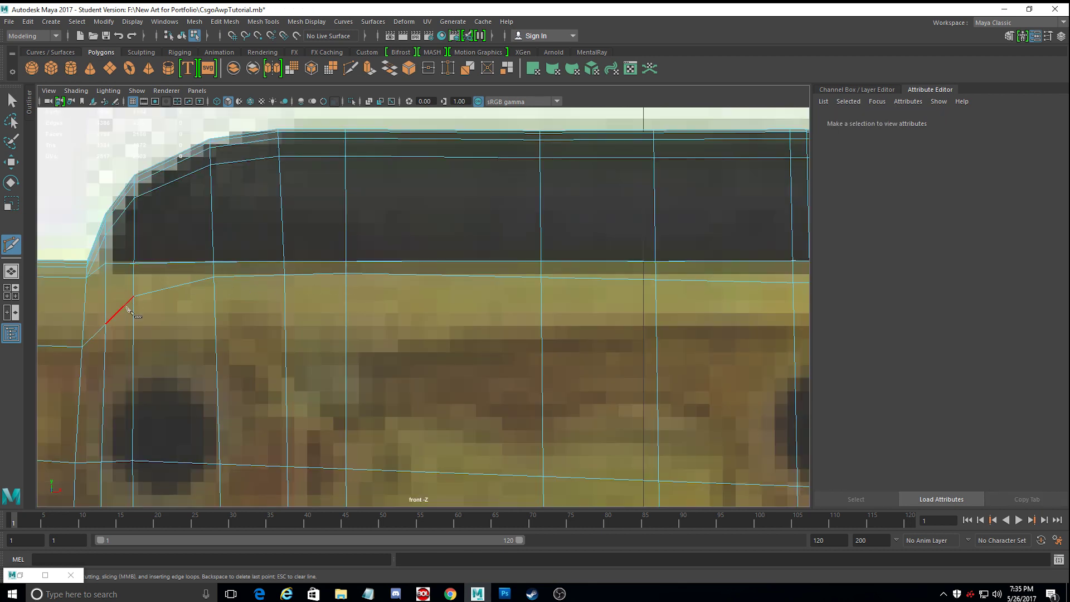
Insert an edge loop just beneath the cheek rest's lower border line, running across the seam into the butt pad.
ctrl+click(87, 285)
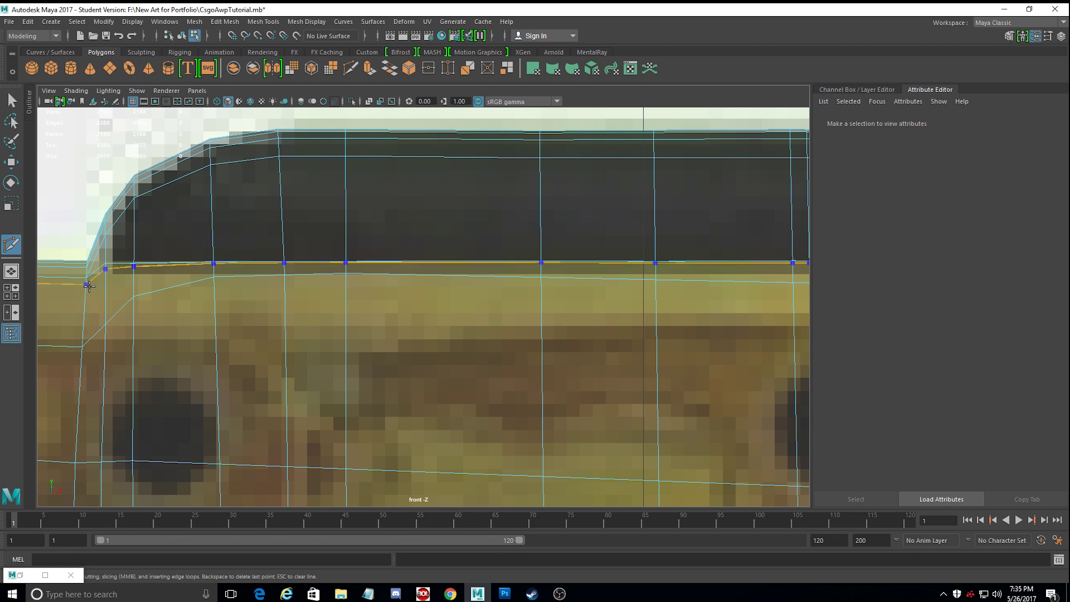
alt+middle_drag(298, 346, 10, 295)
alt+middle_drag(505, 219, 26, 216)
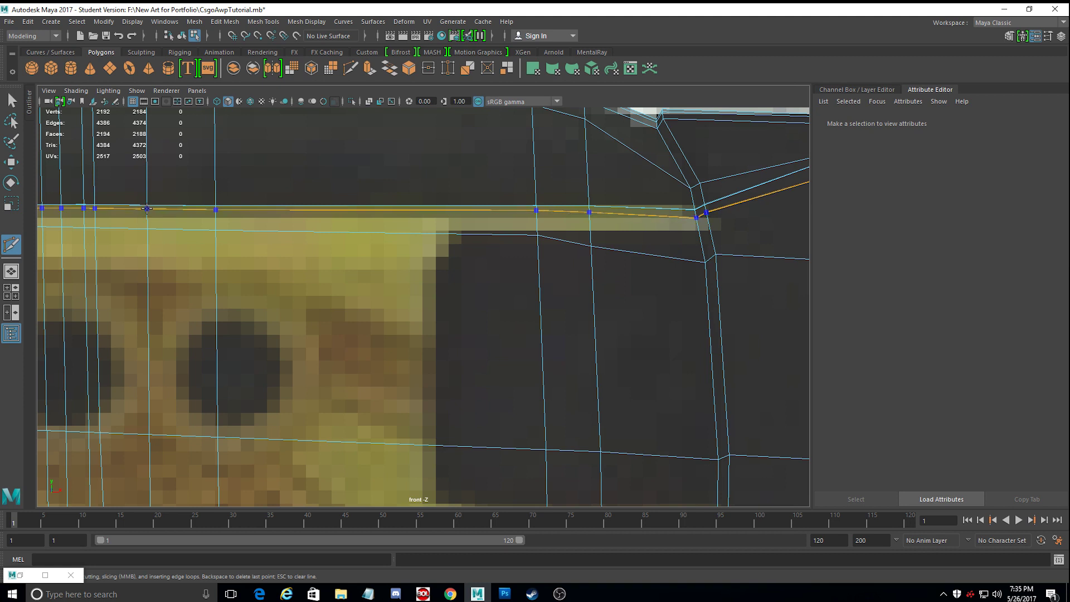
ctrl+click(148, 209)
alt+middle_drag(500, 239, 389, 245)
Raise the new loop's two vertices at the cheek rest's front end to just beneath the border line.
click(10, 162)
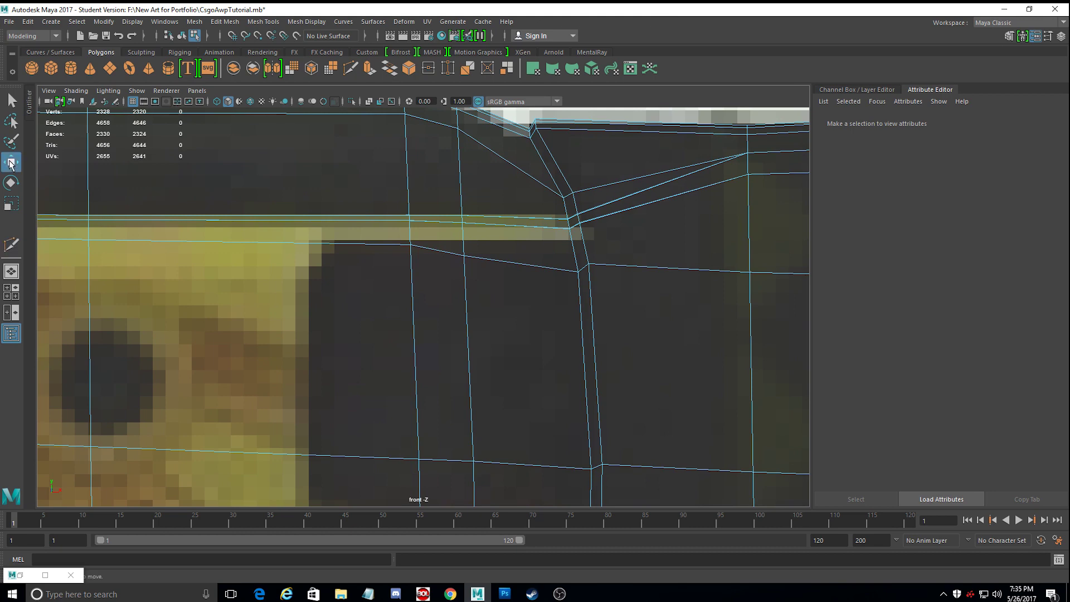
alt+middle_drag(301, 245, 1069, 292)
alt+middle_drag(353, 251, 451, 237)
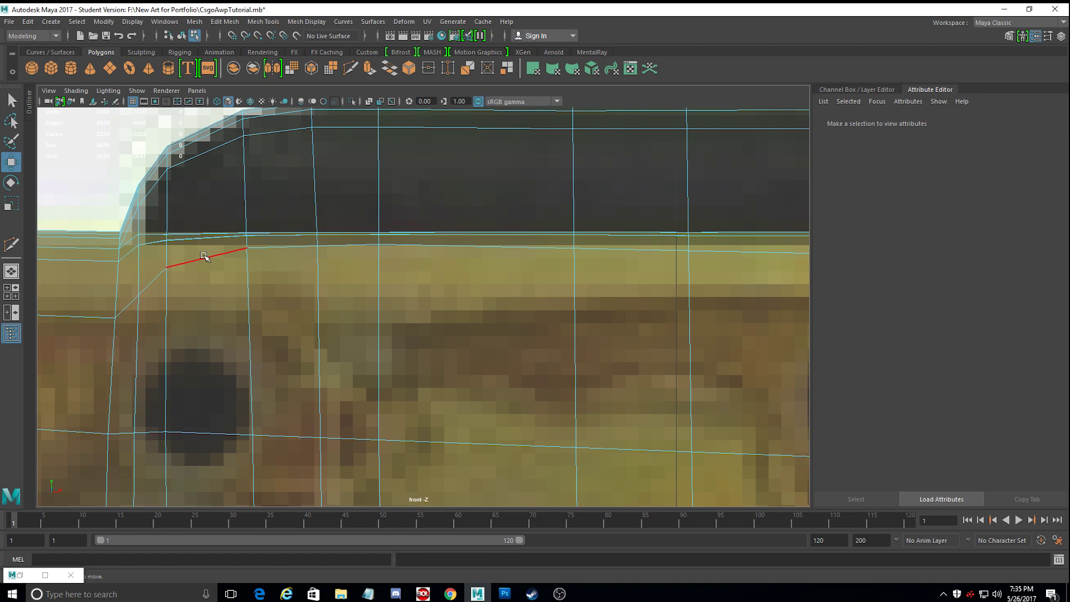
scroll(205, 255, up, 4)
alt+middle_drag(224, 266, 381, 290)
alt+middle_drag(184, 251, 289, 269)
right_drag(313, 255, 308, 257)
click(309, 256)
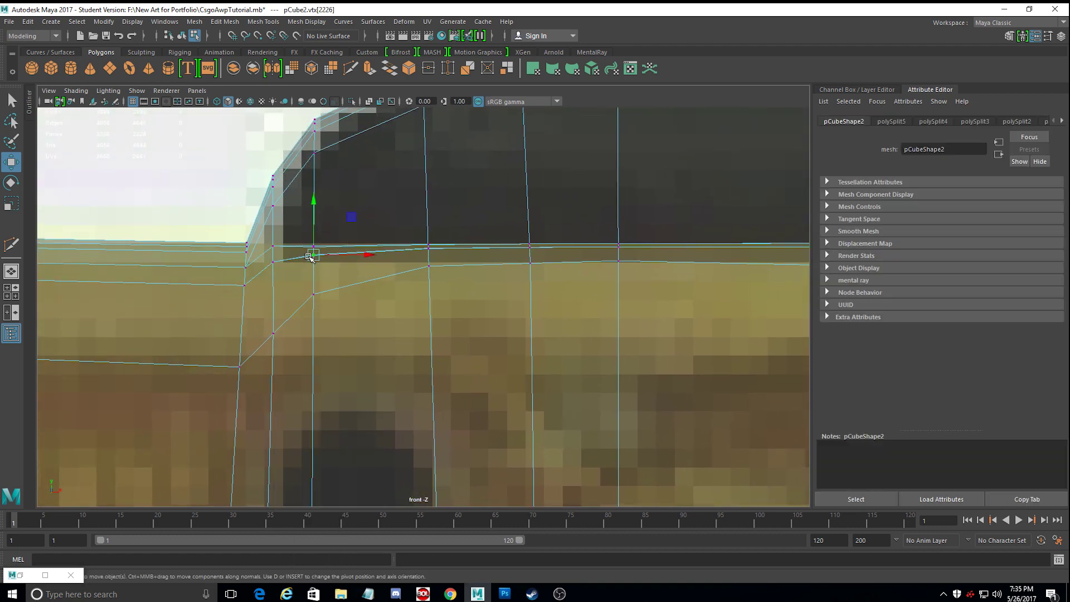
scroll(306, 262, up, 3)
alt+middle_drag(299, 270, 388, 290)
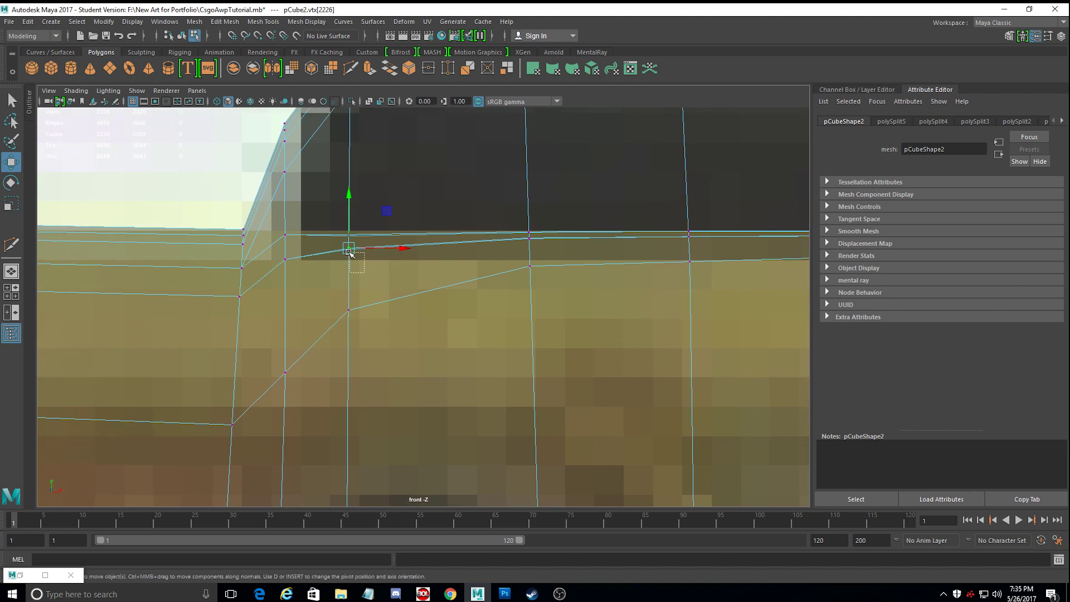
drag(347, 201, 350, 188)
click(285, 257)
drag(287, 221, 287, 206)
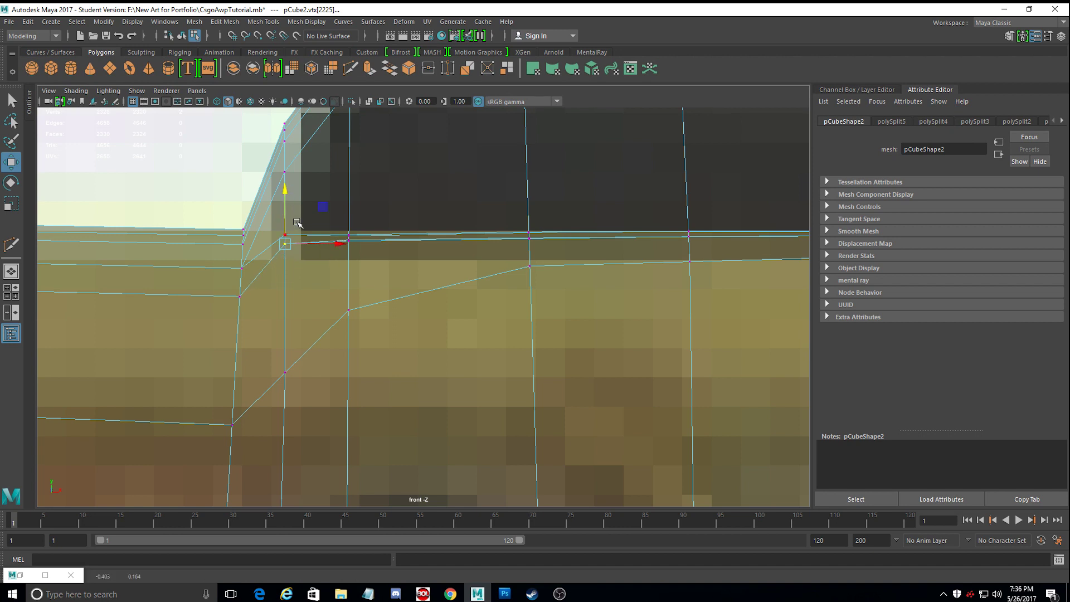
Reposition the border line's corner vertex at the cheek rest's front end, keeping it directly above the new loop's vertex.
click(276, 237)
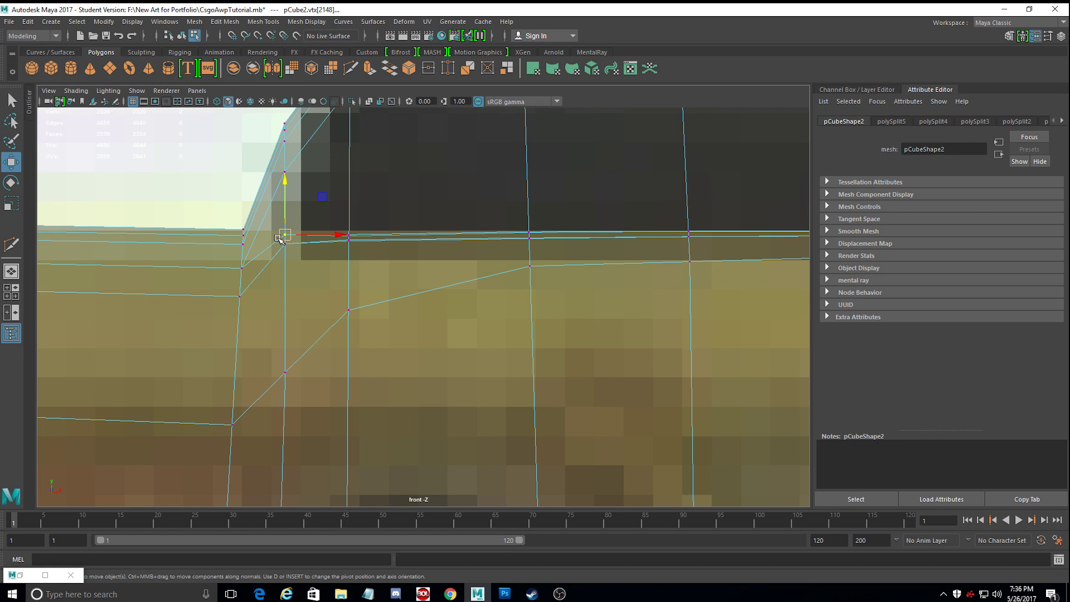
drag(330, 233, 337, 236)
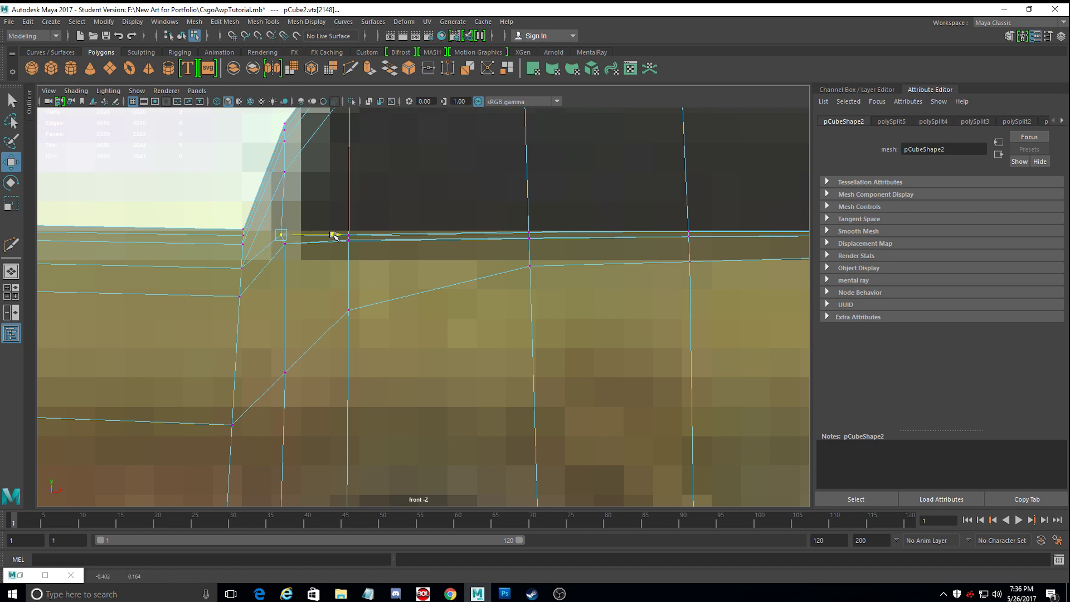
drag(290, 190, 293, 189)
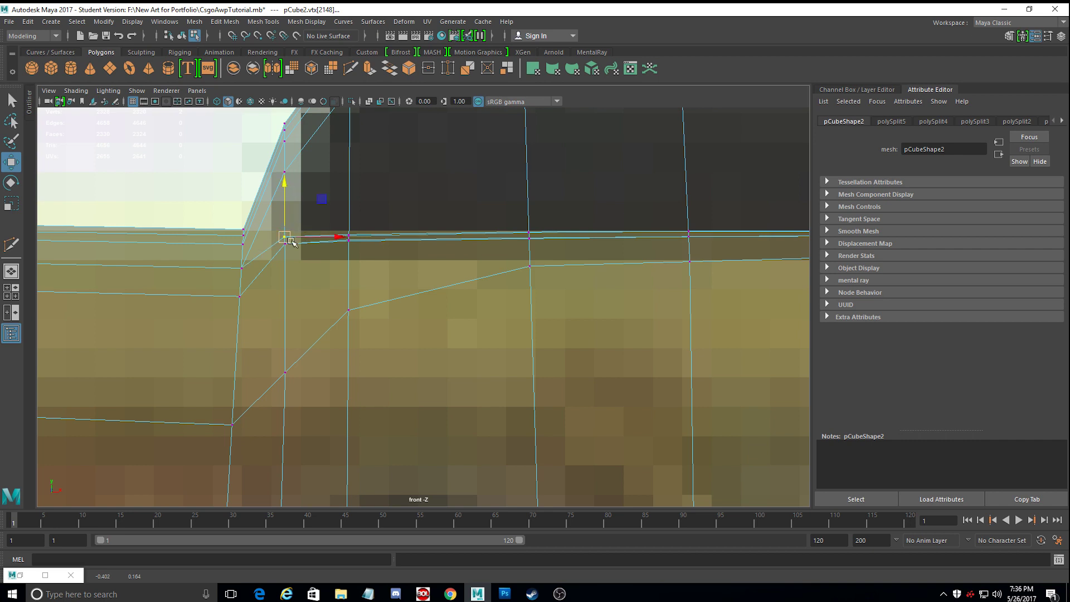
drag(286, 258, 286, 211)
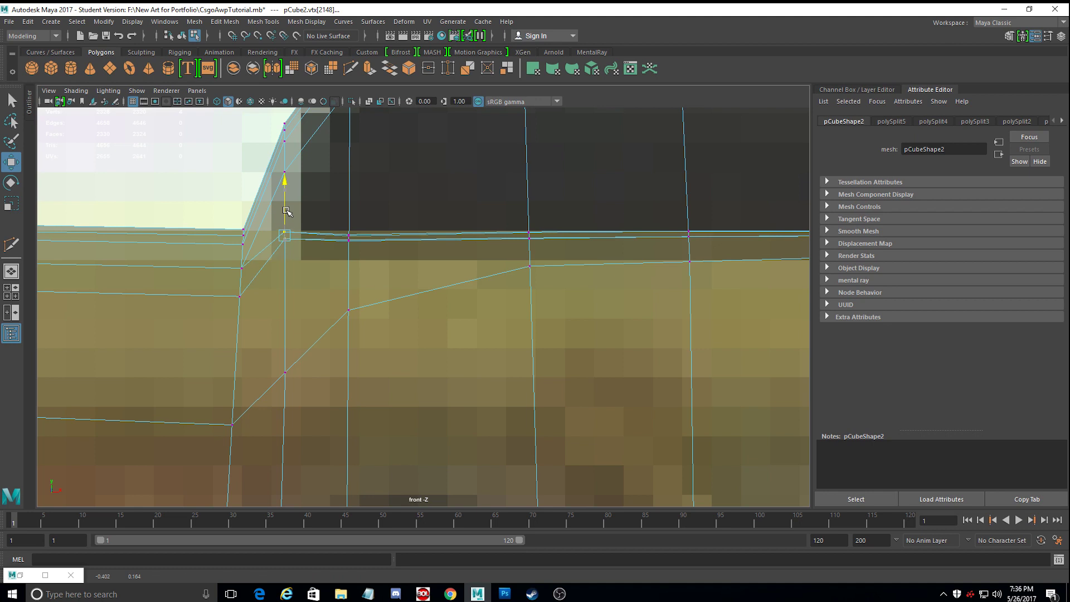
drag(283, 162, 288, 186)
Raise the new loop's vertices near the butt pad seam so the loop runs close beneath the border line.
scroll(287, 231, down, 10)
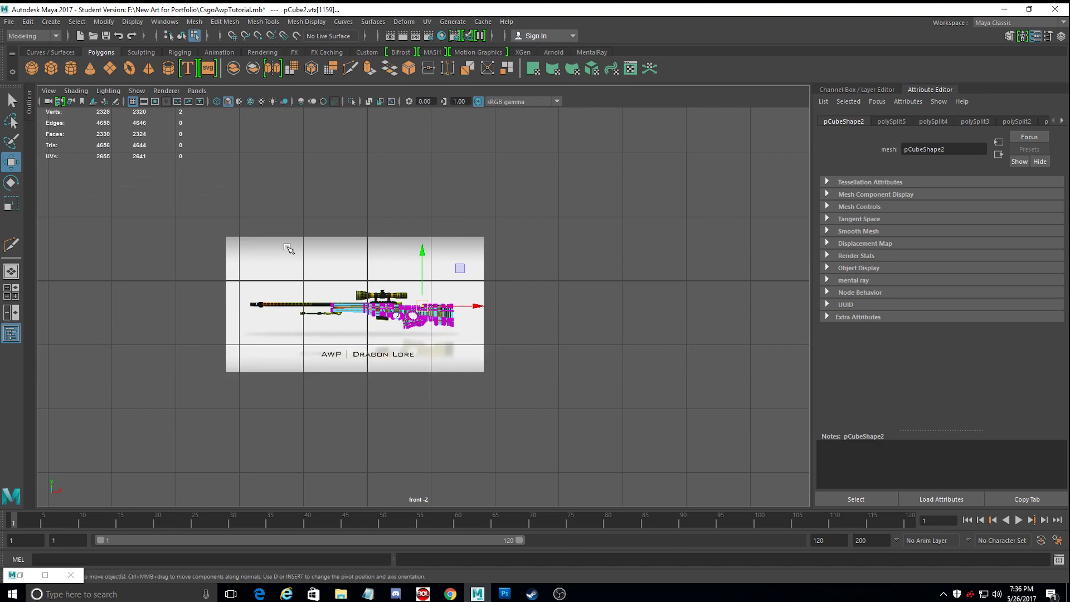
scroll(287, 241, up, 8)
scroll(364, 285, up, 6)
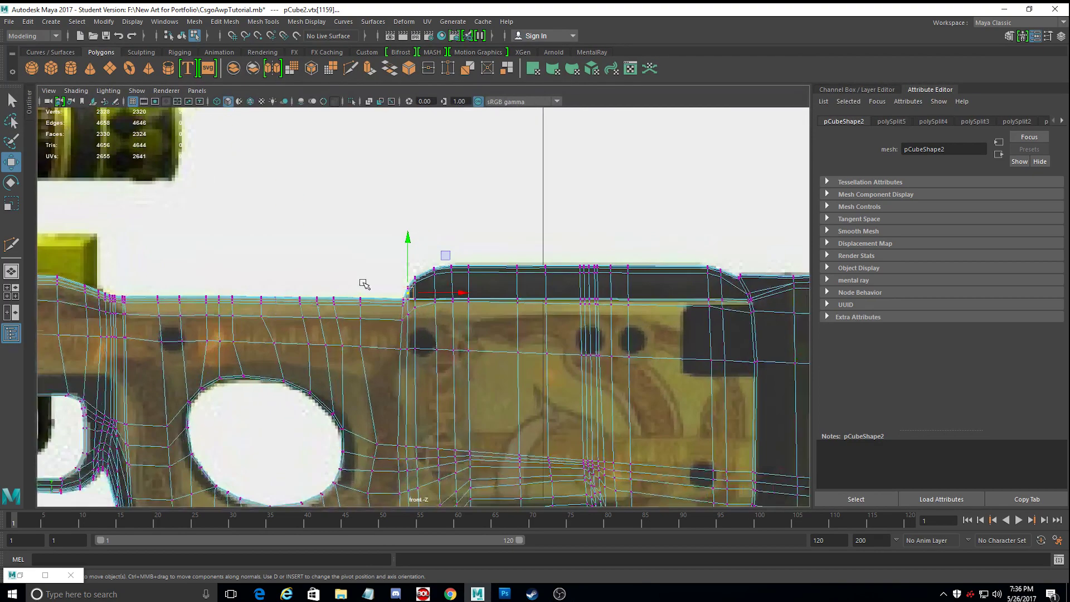
scroll(368, 296, up, 2)
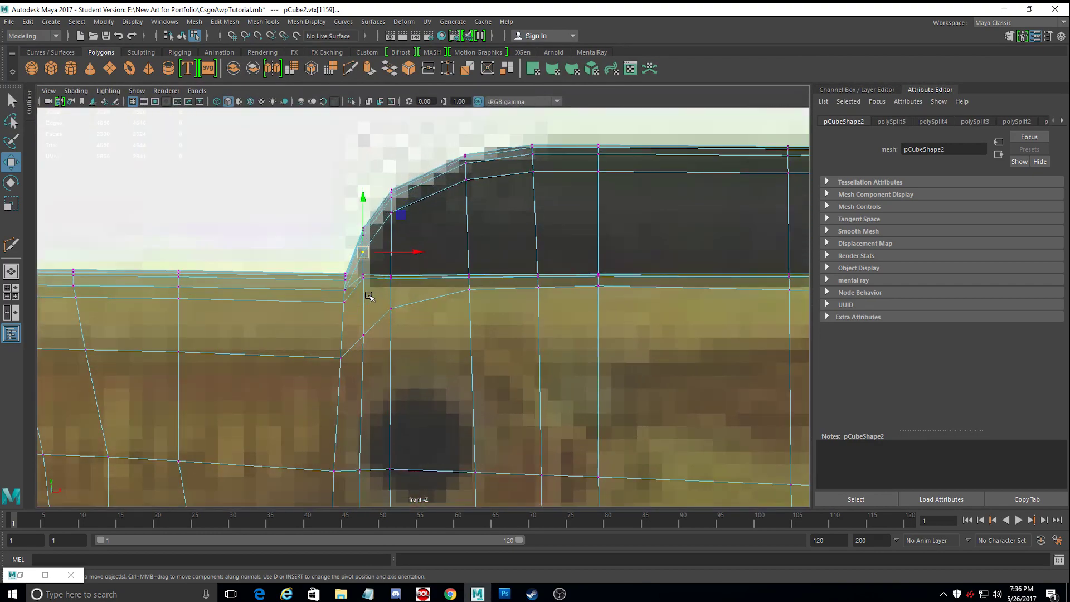
scroll(390, 314, down, 15)
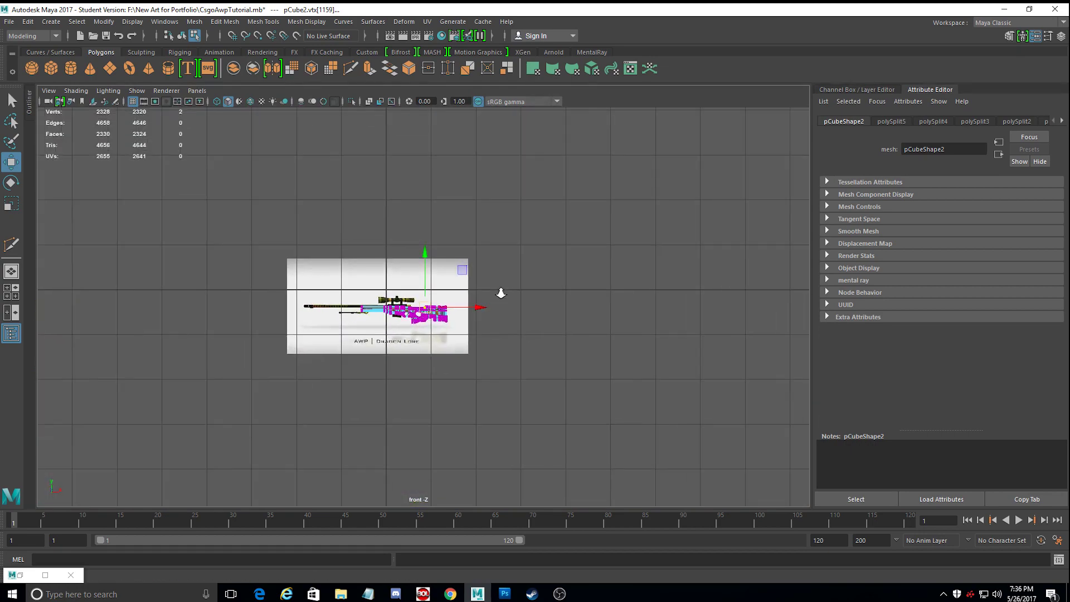
scroll(427, 309, up, 15)
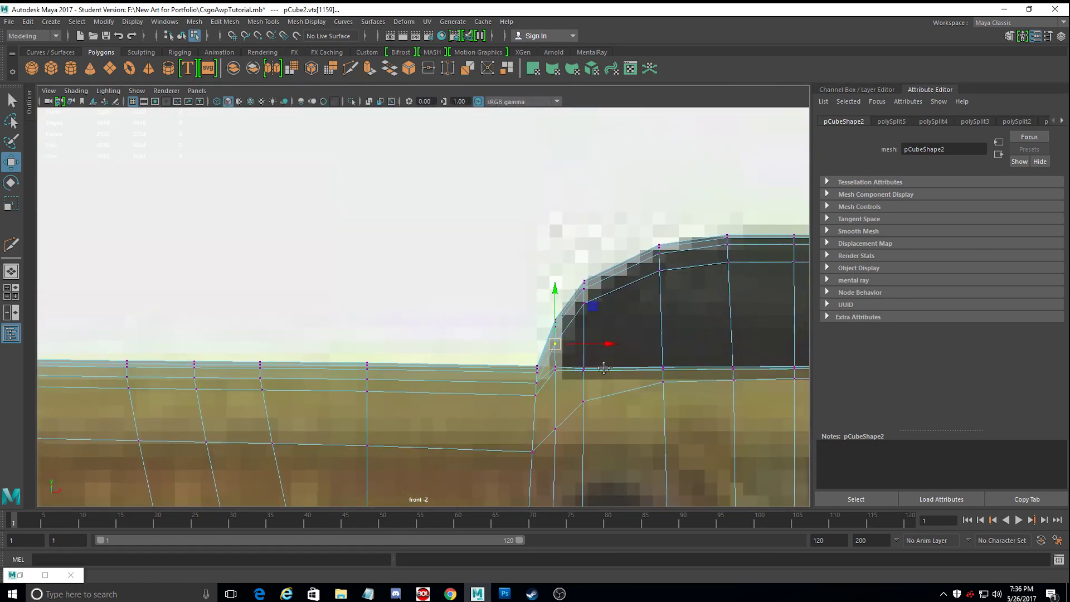
alt+middle_drag(55, 285, 11, 292)
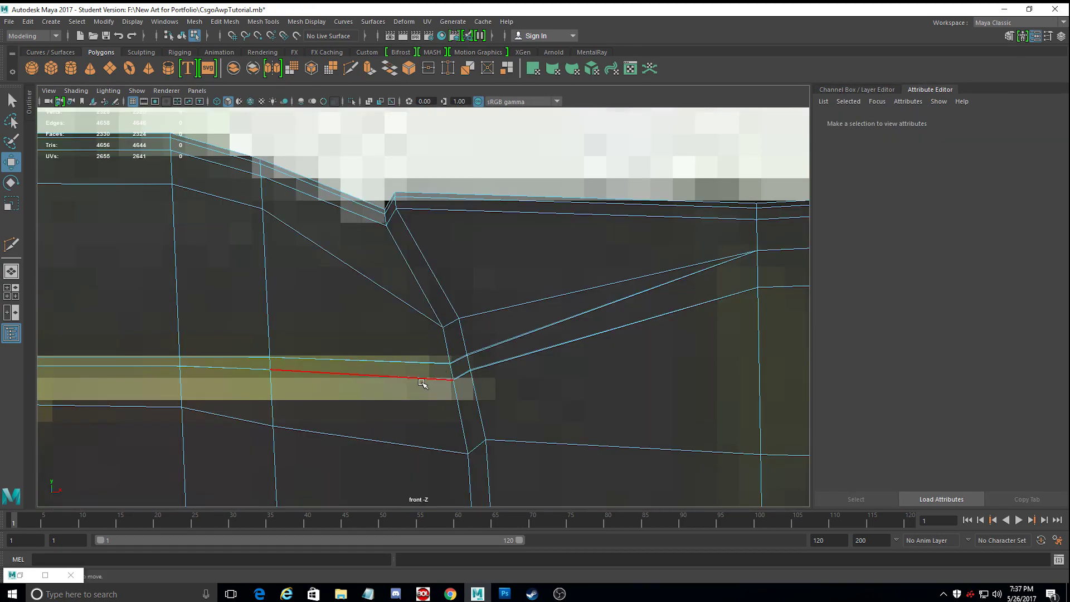
alt+middle_drag(309, 388, 479, 383)
right_drag(485, 261, 430, 268)
click(445, 350)
click(627, 369)
drag(629, 369, 629, 365)
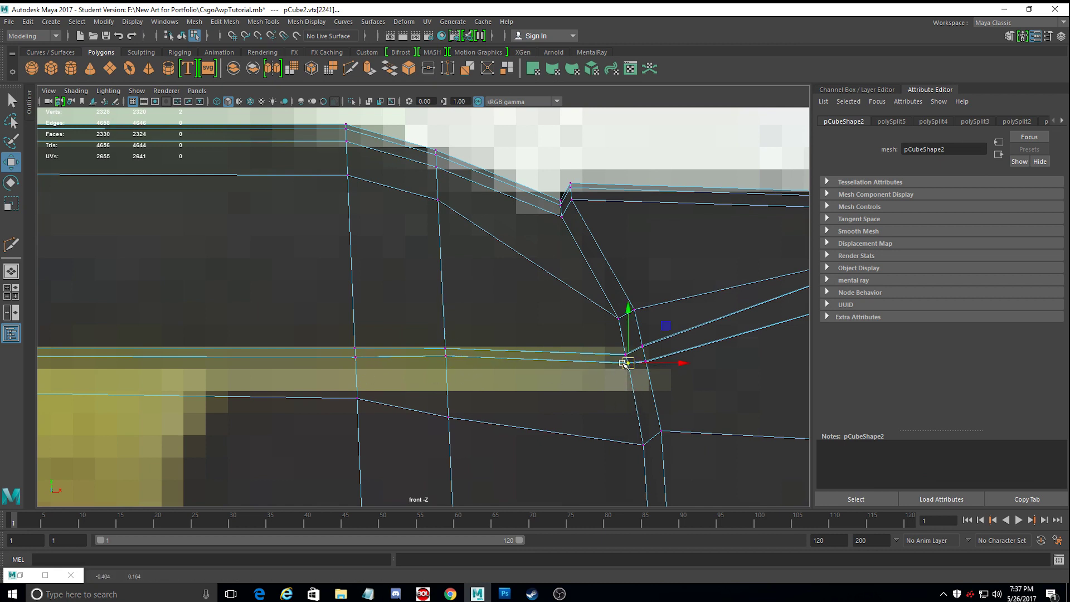
Select the seam edges above the cheek rest's lower border and the adjoining edges of the new loop.
key(F10)
click(629, 358)
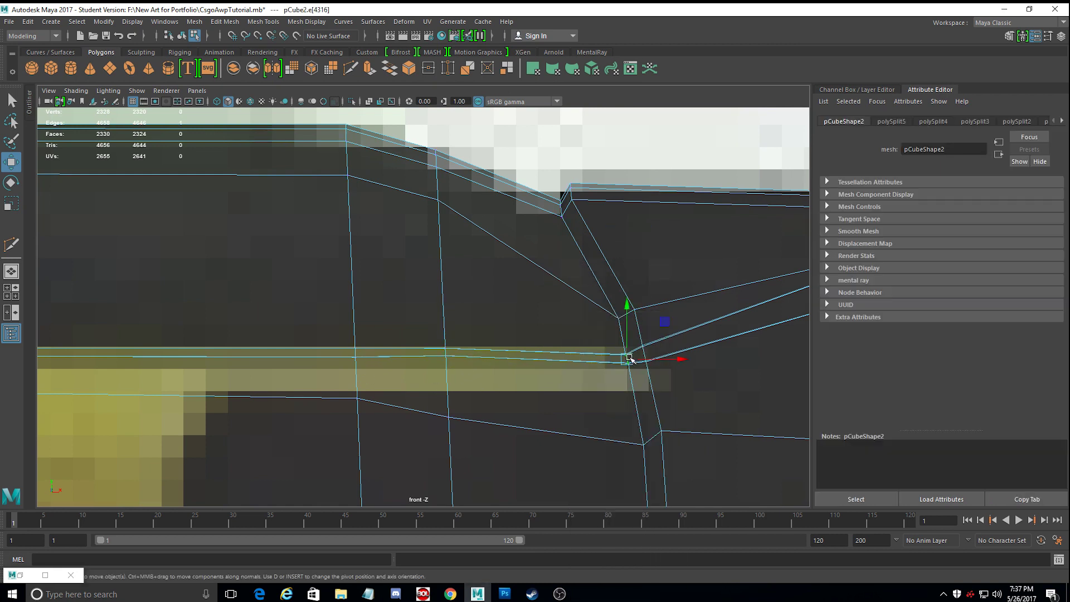
double_click(563, 211)
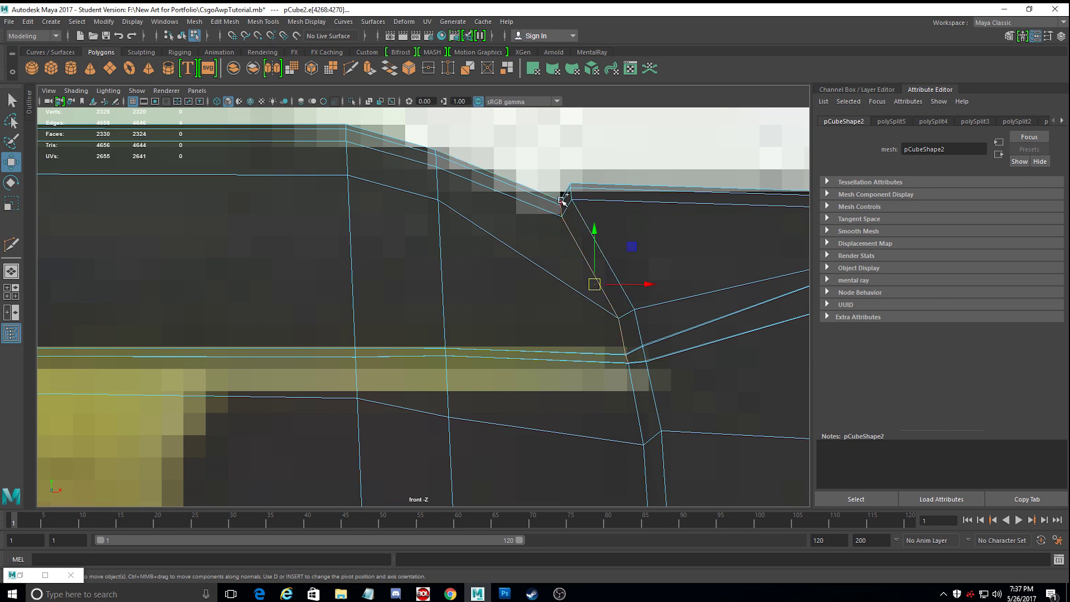
shift+click(610, 352)
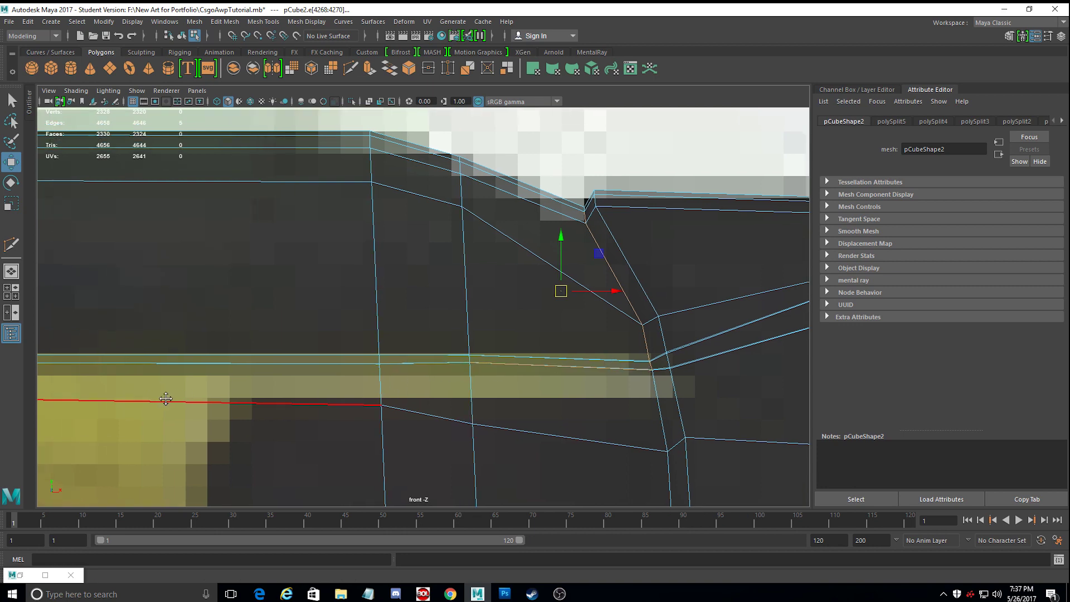
Extend the edge selection along the cheek rest's lower border to its front corner.
scroll(154, 395, down, 12)
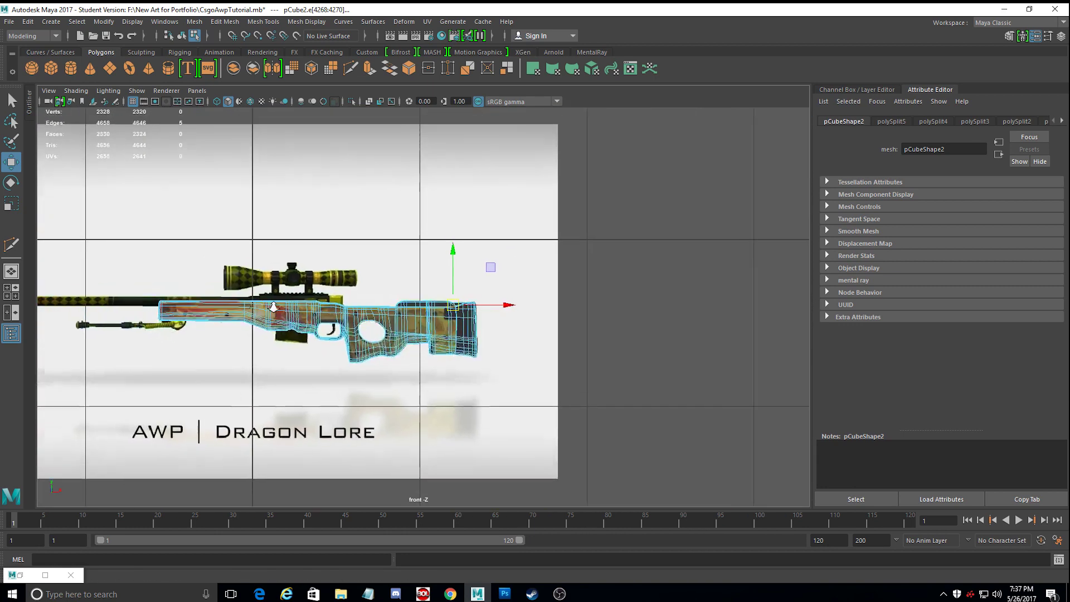
scroll(274, 308, up, 14)
alt+middle_drag(303, 340, 590, 337)
alt+middle_drag(246, 317, 604, 290)
alt+middle_drag(375, 287, 716, 295)
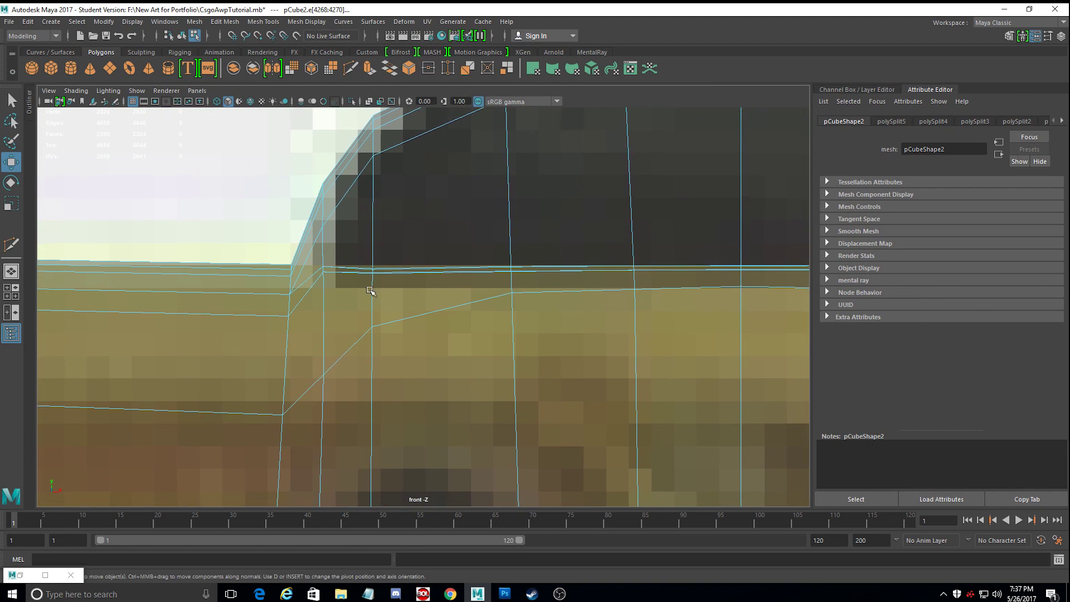
shift+click(332, 273)
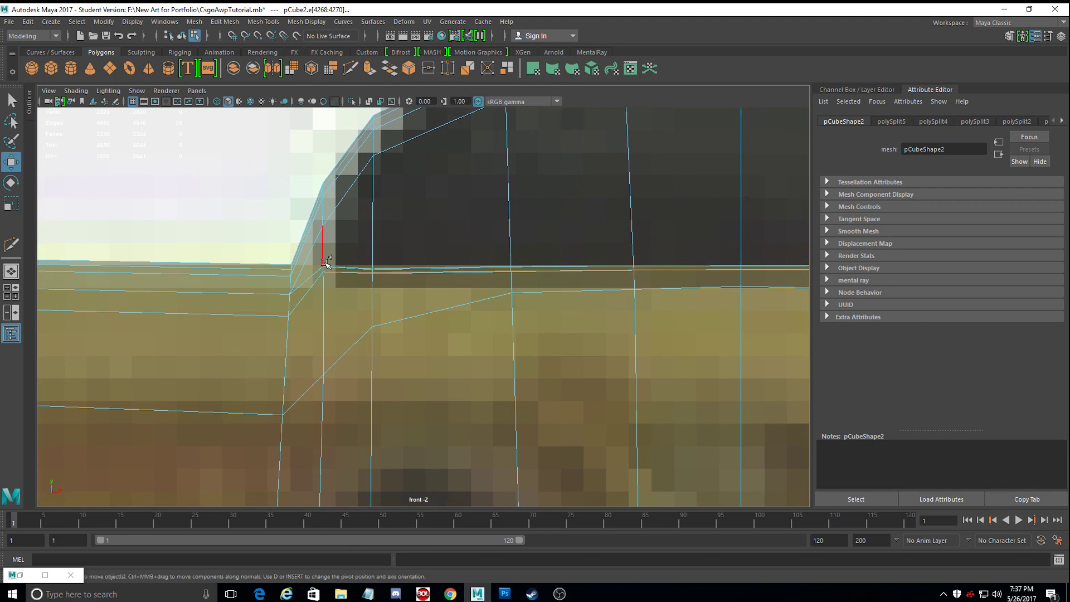
click(373, 263)
click(325, 273)
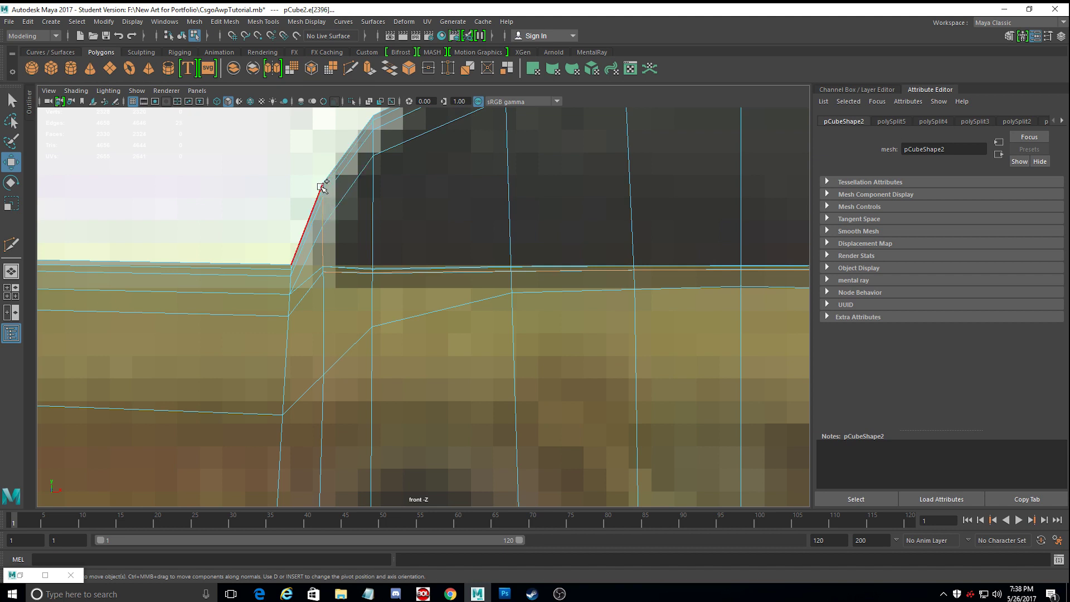
Add the short upright edges above the front corner, up to the cheek rest's outline, to the edge selection.
shift+click(313, 198)
scroll(316, 203, up, 3)
alt+middle_drag(403, 274, 526, 433)
scroll(526, 433, up, 3)
alt+right_drag(526, 433, 536, 443)
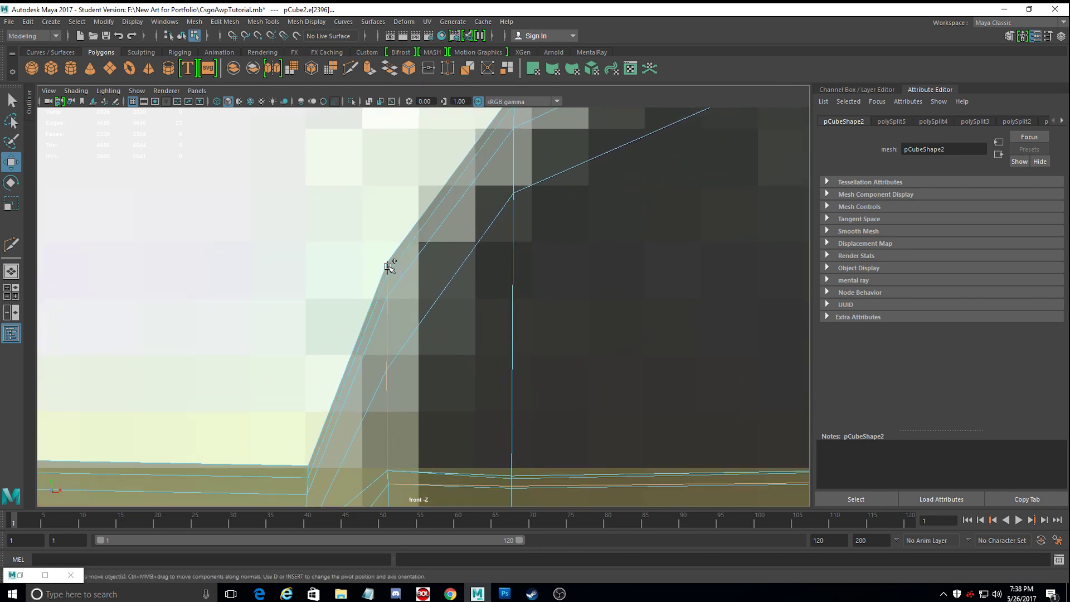
shift+click(391, 265)
Inspect the front corner in the perspective view and remove its upright edges from the edge selection.
scroll(409, 303, down, 10)
scroll(407, 303, down, 2)
scroll(407, 303, up, 3)
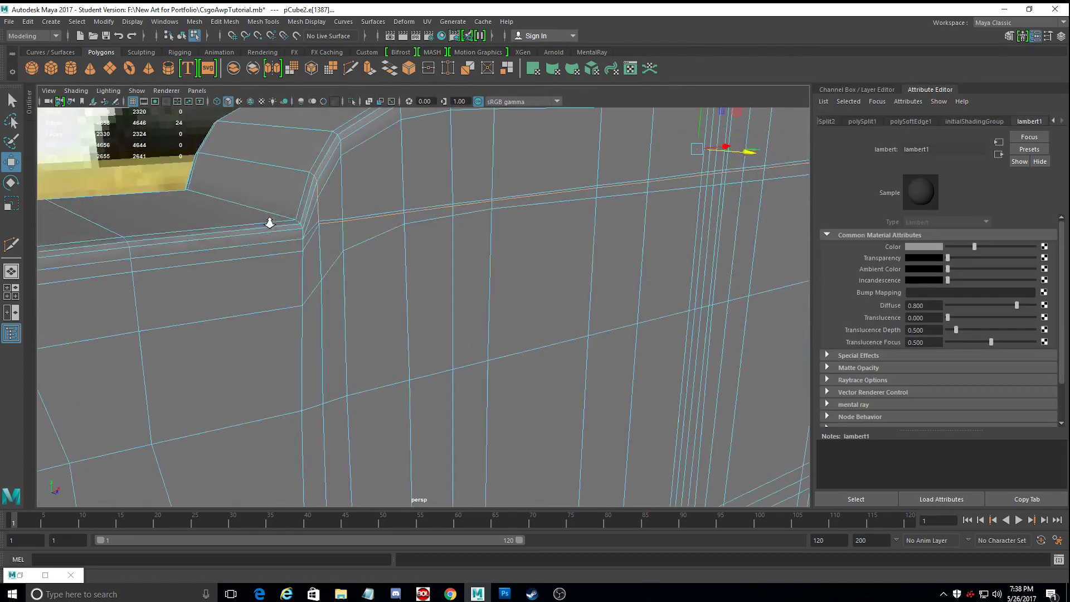
ctrl+click(318, 210)
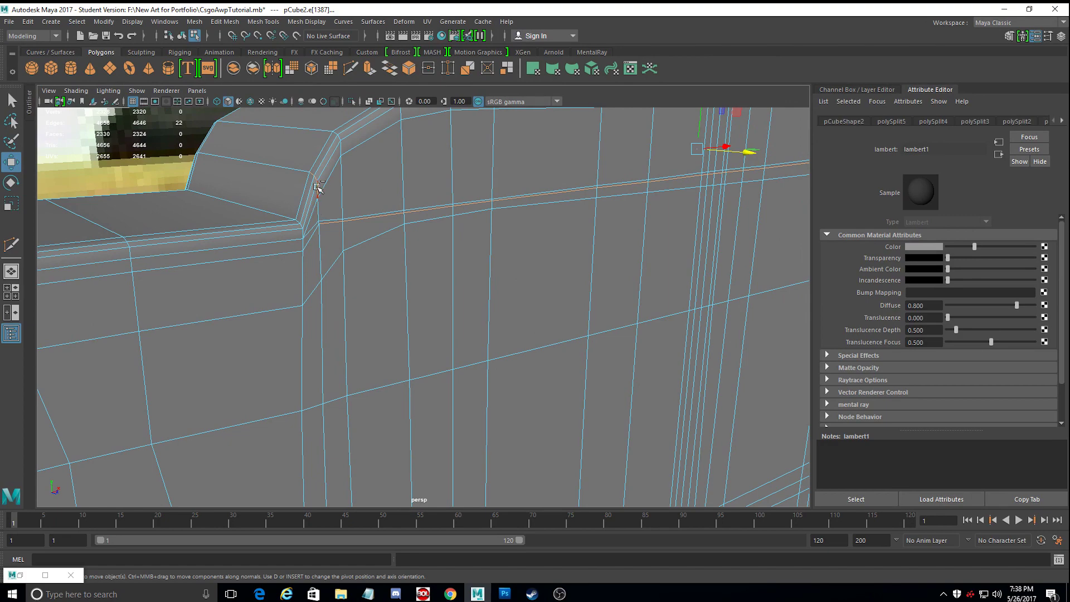
ctrl+click(312, 173)
Inspect the front corner on both sides of the cheek rest and remove the stray corner edges from the edge selection.
alt+middle_drag(482, 229, 325, 251)
scroll(327, 253, up, 3)
scroll(329, 254, down, 5)
alt+drag(316, 255, 513, 269)
alt+middle_drag(514, 270, 464, 277)
alt+right_drag(464, 277, 468, 283)
scroll(471, 292, up, 3)
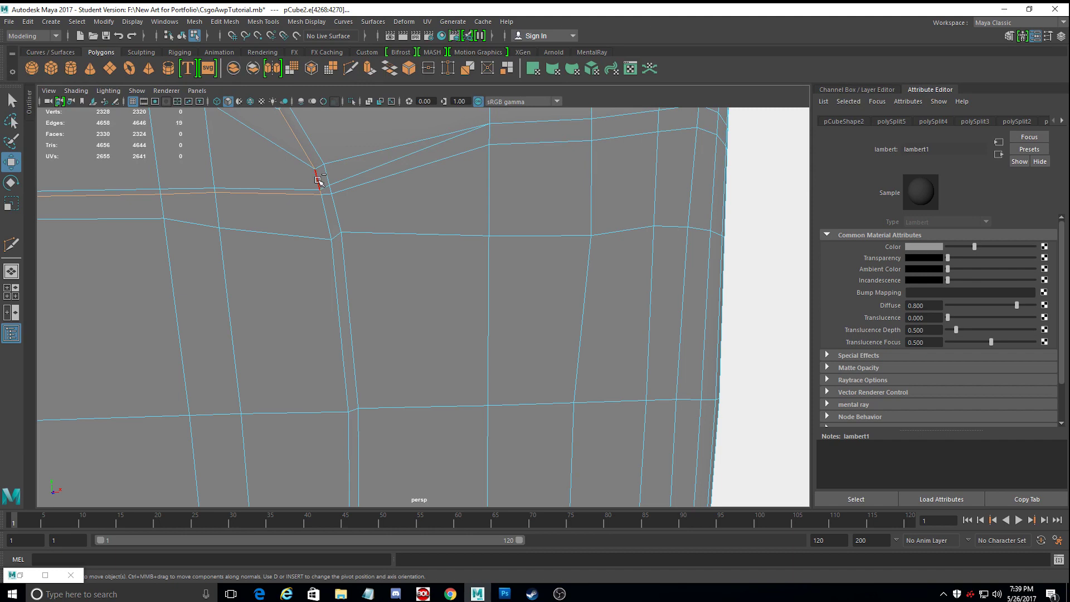
shift+click(301, 144)
alt+middle_drag(302, 146, 329, 204)
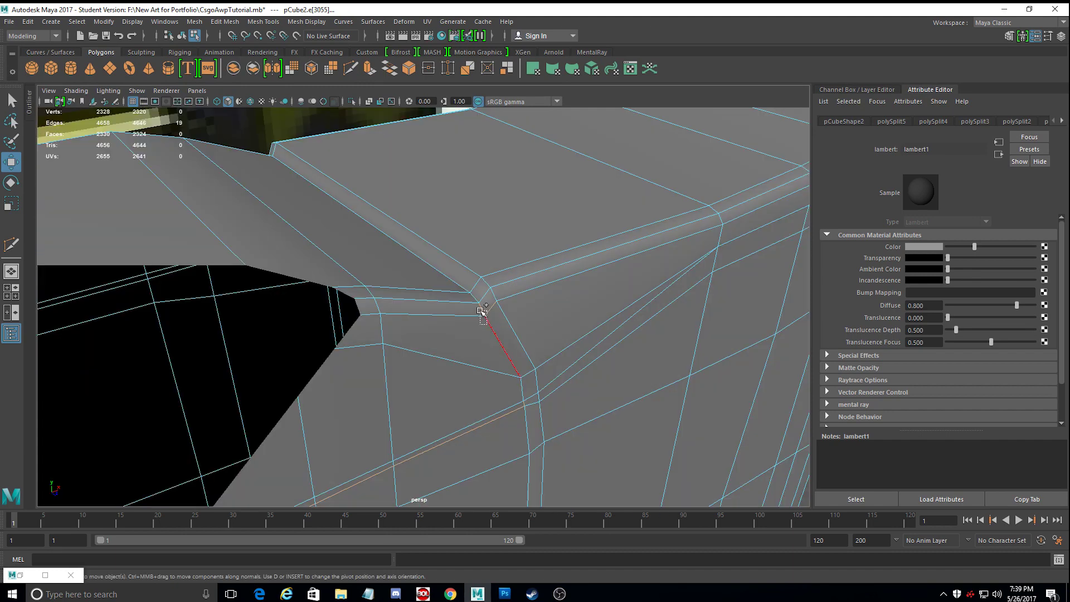
shift+click(484, 317)
ctrl+click(491, 324)
alt+drag(449, 361, 426, 326)
mouse_move(426, 326)
alt+right_down()
mouse_move(437, 332)
mouse_move(434, 324)
alt+right_up()
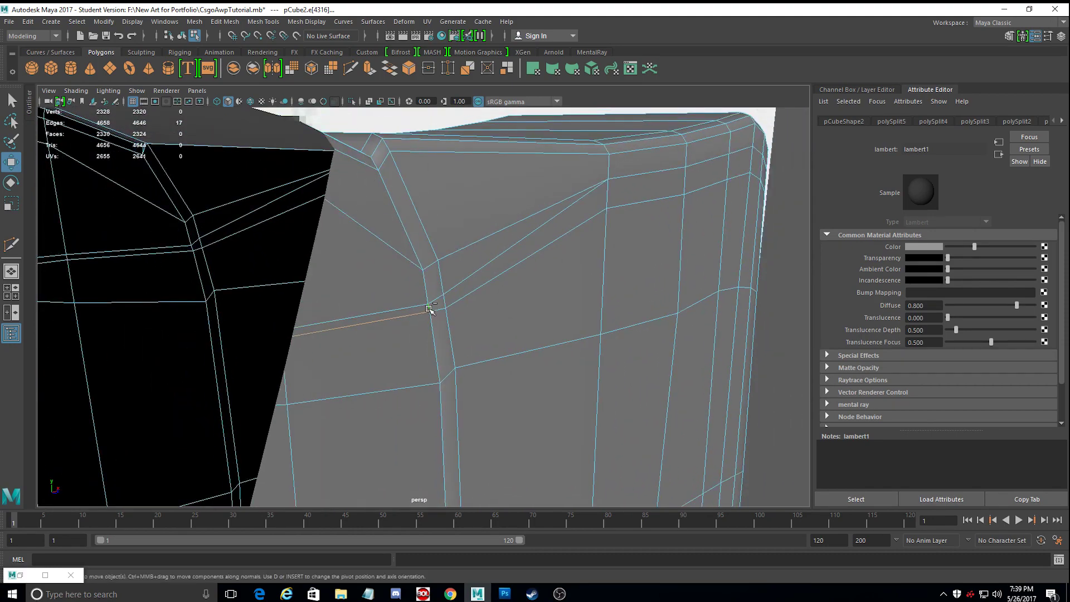
alt+drag(430, 309, 327, 325)
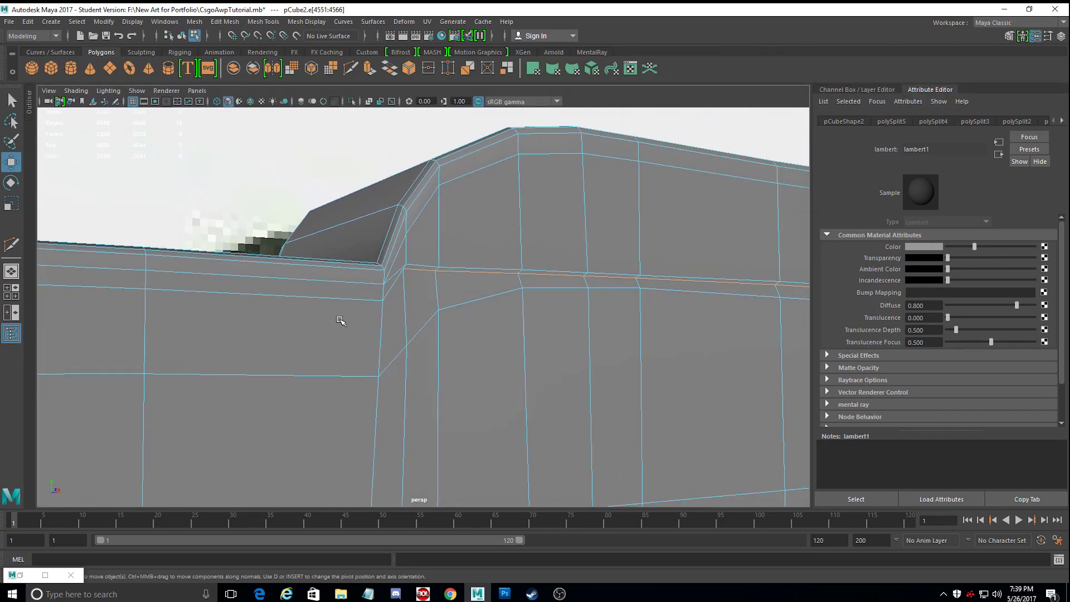
Insert an edge loop right beside the vertical edge running down from the cheek rest's front corner.
right_drag(386, 301, 323, 262)
click(383, 301)
drag(381, 283, 334, 282)
key(y)
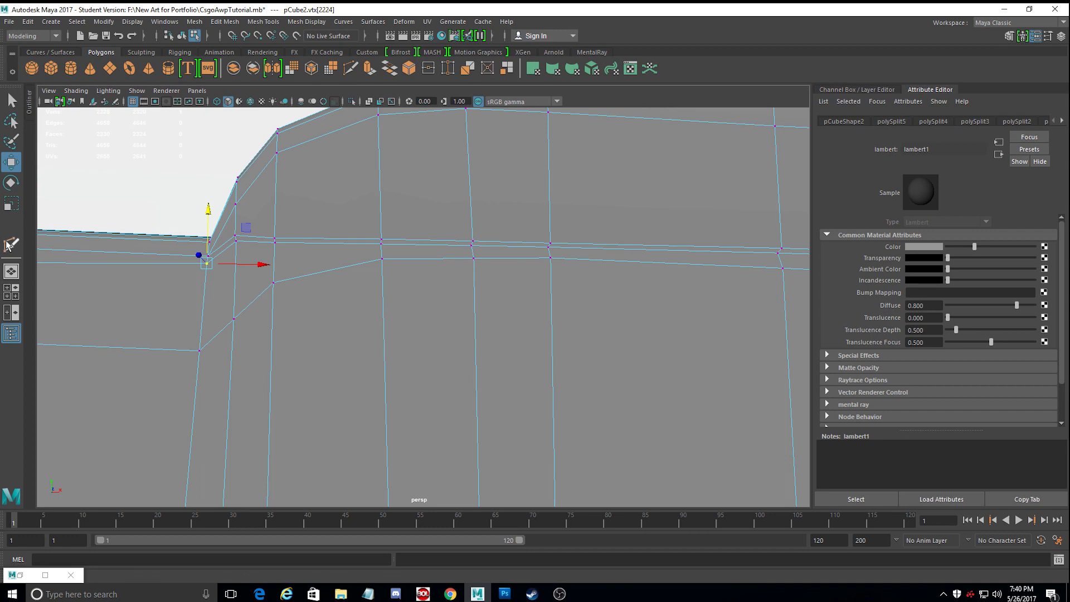
click(207, 263)
key(ctrl)
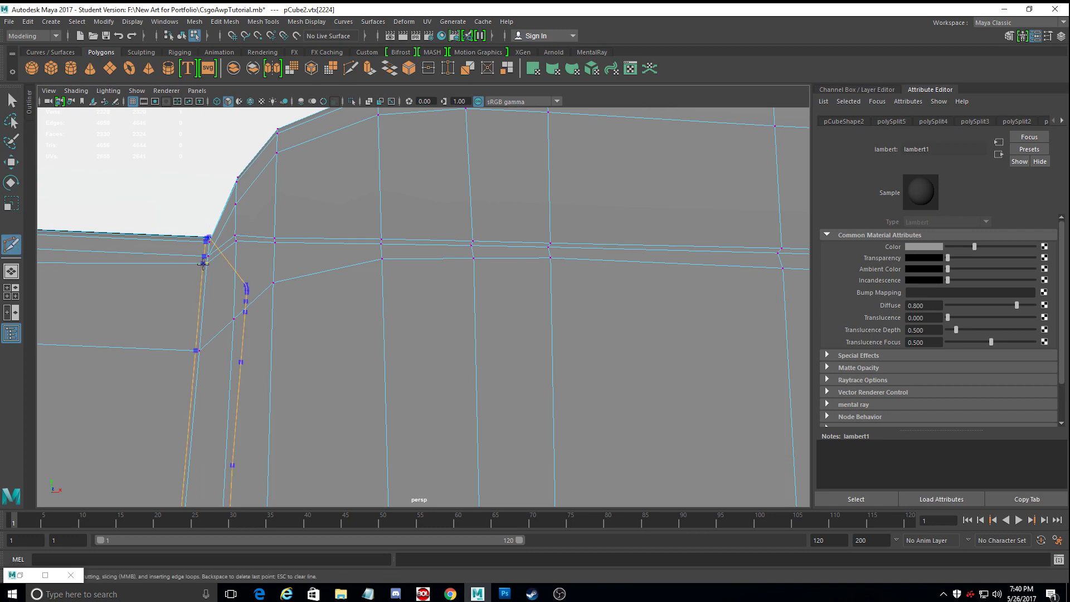
ctrl+click(203, 263)
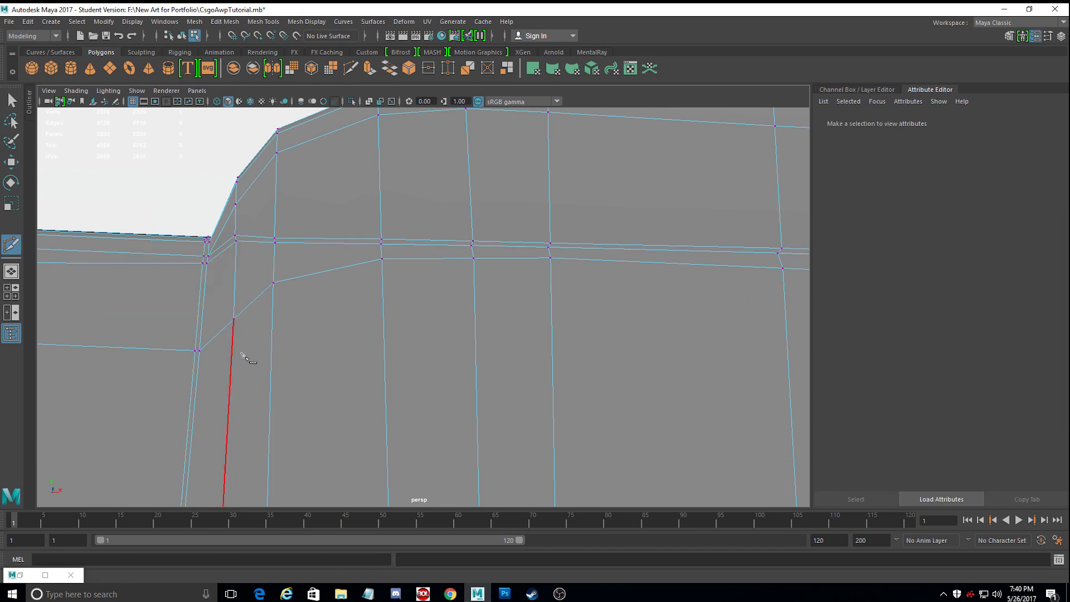
In the front view, lower the pair of lower-border vertices next to the cheek rest's front corner.
alt+middle_drag(239, 350, 271, 363)
click(361, 374)
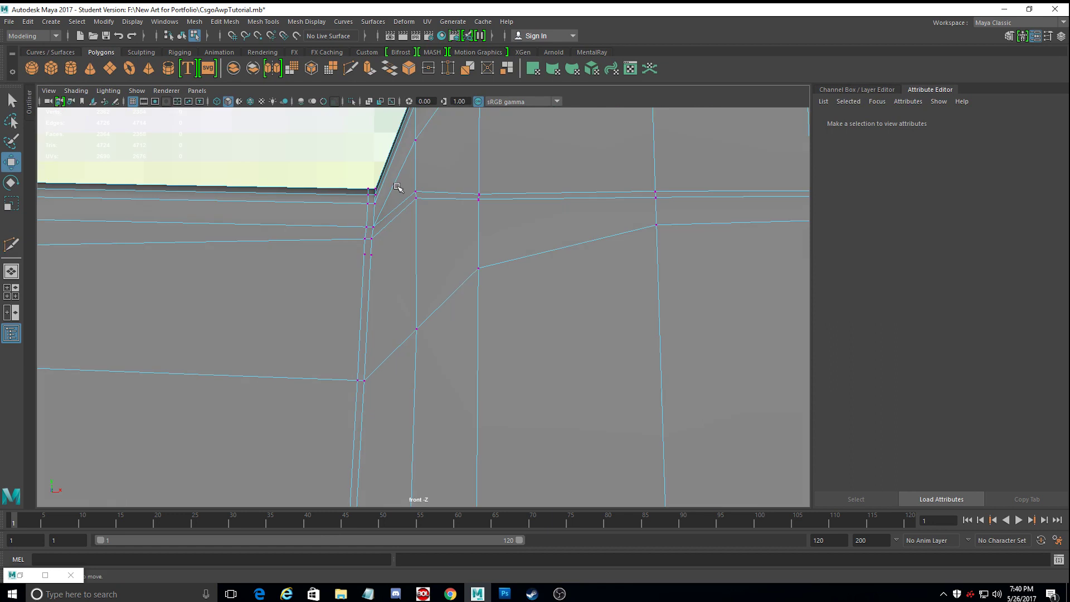
scroll(413, 193, up, 1)
alt+middle_drag(413, 192, 421, 252)
click(421, 225)
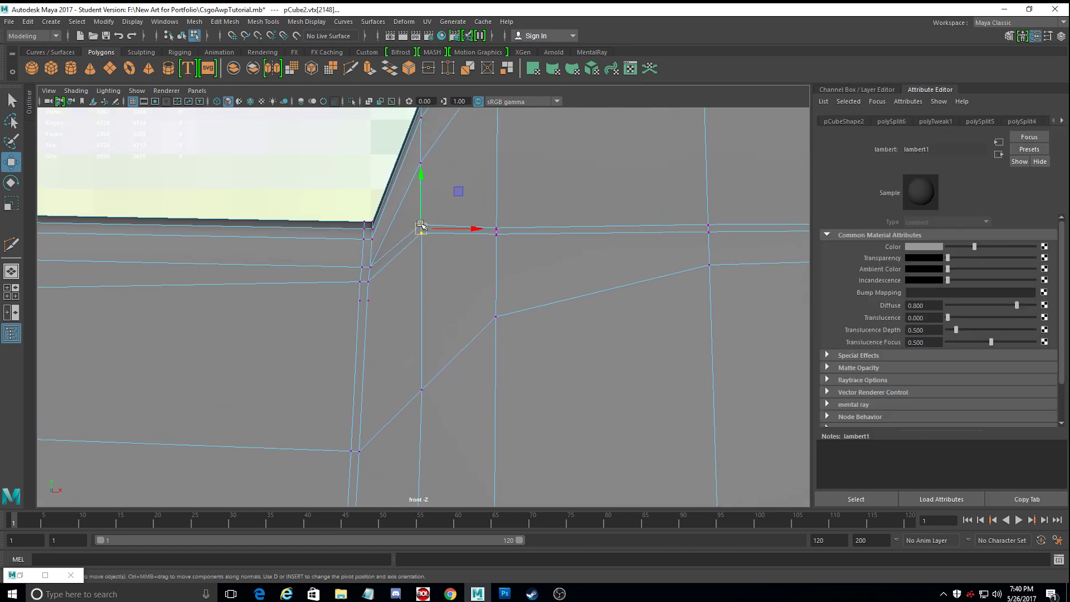
drag(422, 189, 422, 210)
Select the short edges at the cheek rest's front corner and check them in the perspective view.
right_drag(378, 262, 370, 225)
click(371, 263)
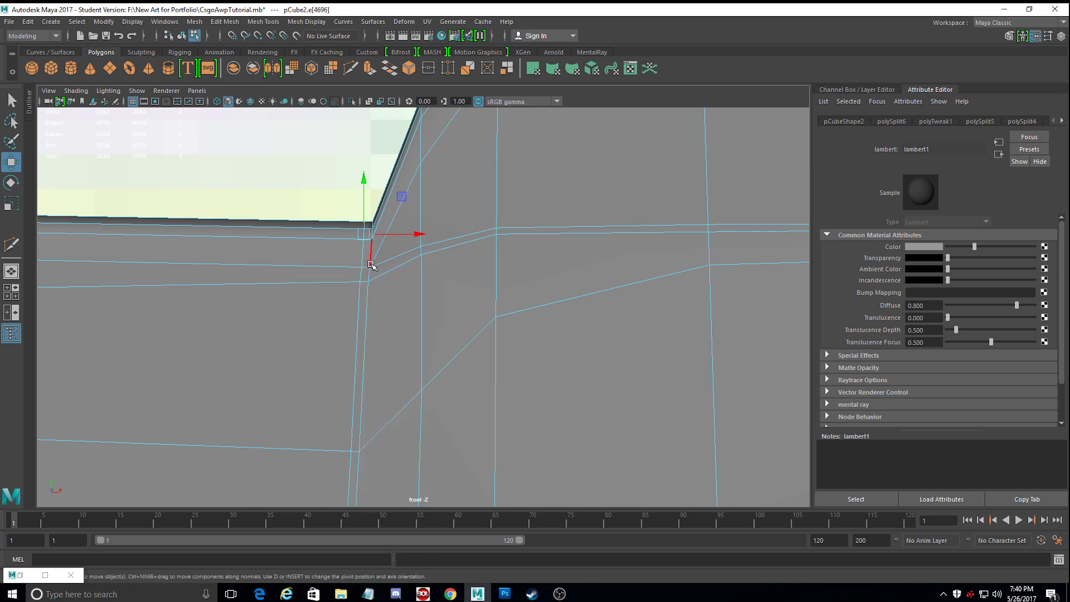
click(399, 264)
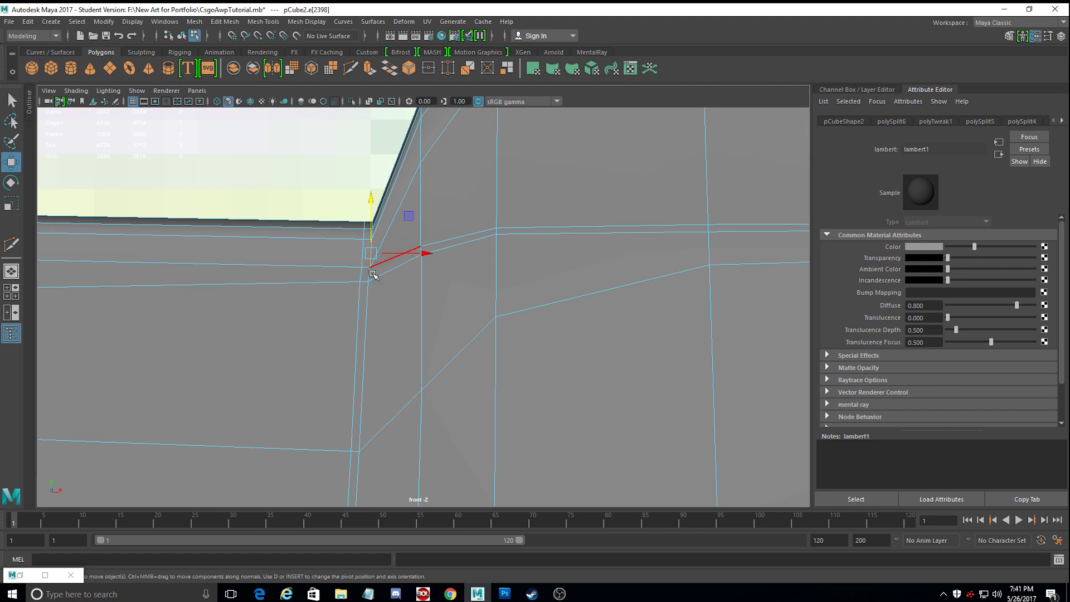
shift+click(373, 237)
key(space)
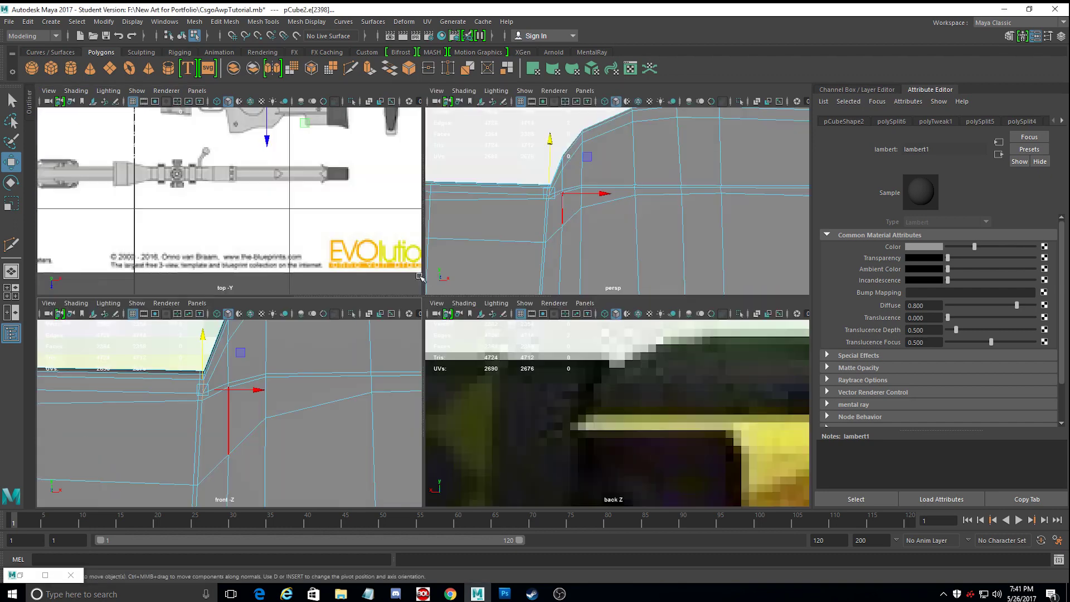
alt+drag(611, 239, 664, 245)
alt+right_drag(664, 246, 667, 269)
alt+drag(667, 270, 667, 263)
alt+right_drag(667, 263, 663, 261)
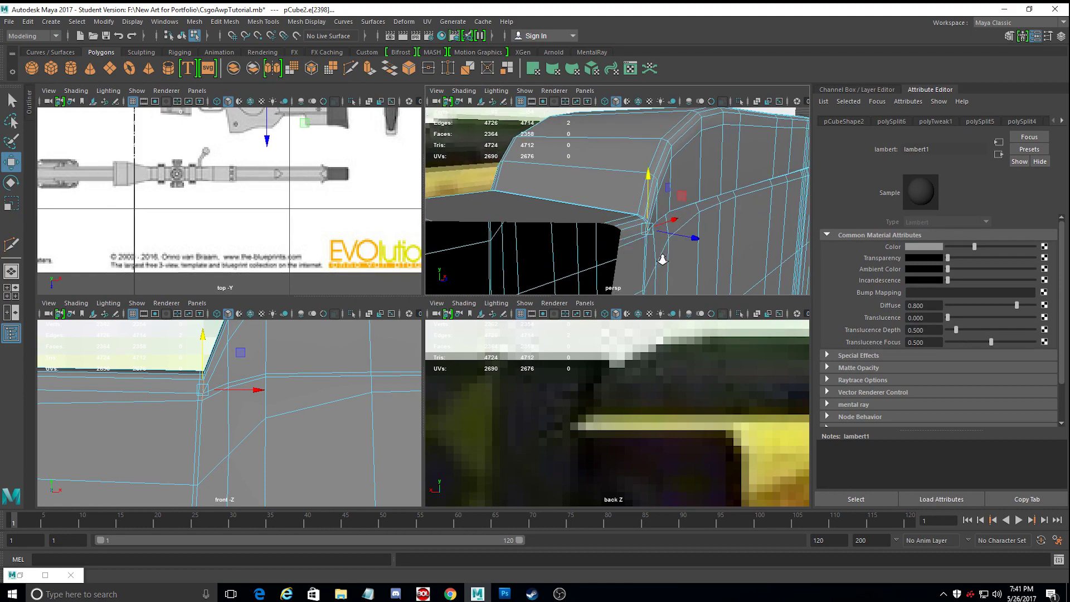
key(space)
Nudge the selected front-corner edges slightly along the stock's width axis.
alt+drag(530, 301, 497, 322)
alt+right_drag(496, 322, 492, 303)
alt+middle_drag(493, 303, 499, 273)
alt+right_drag(499, 273, 499, 270)
scroll(496, 274, down, 6)
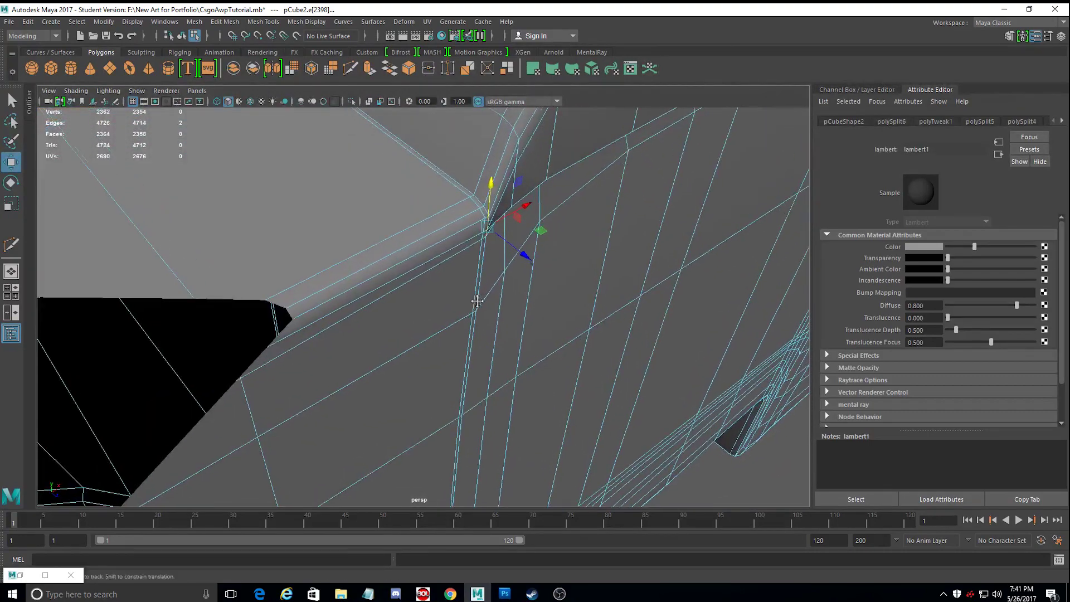
alt+middle_drag(543, 268, 471, 307)
drag(455, 294, 451, 290)
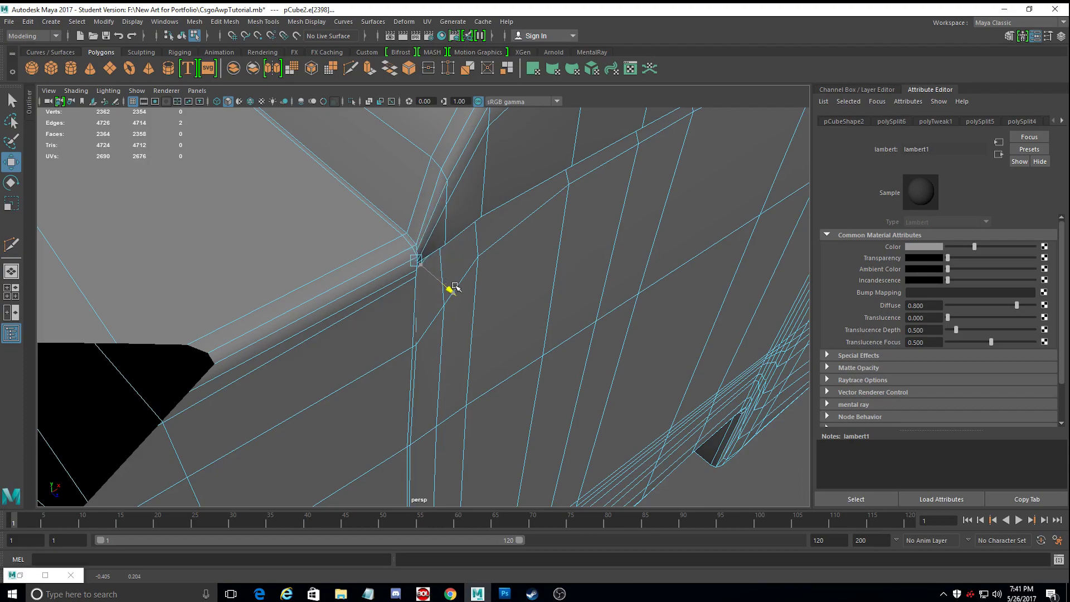
drag(456, 285, 454, 284)
Select the single vertex where the lower border meets the front corner and nudge it slightly in depth.
alt+drag(455, 285, 426, 273)
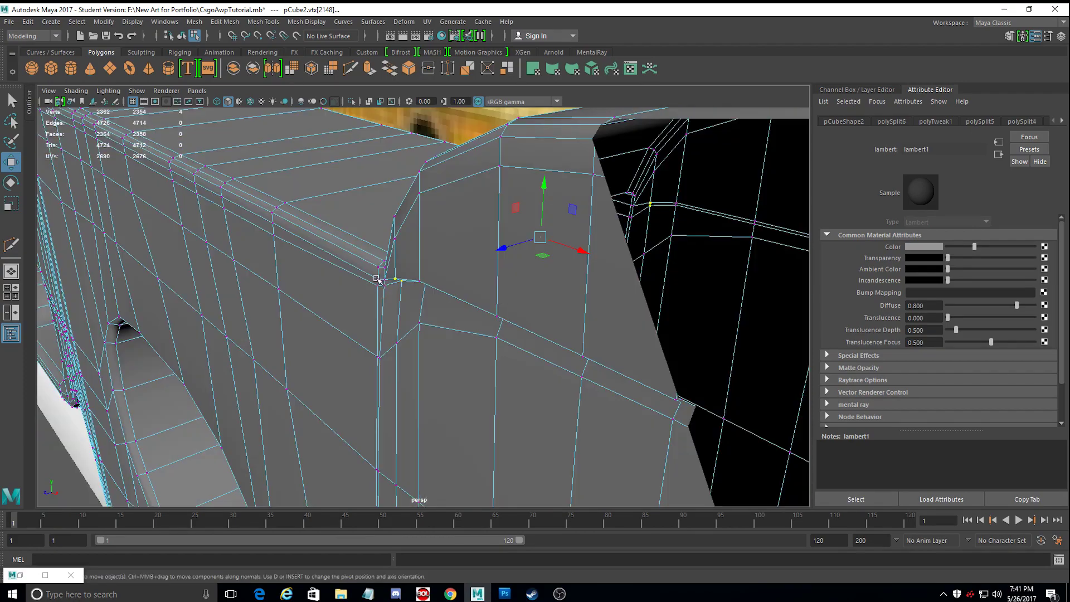
click(386, 287)
alt+drag(386, 288, 396, 315)
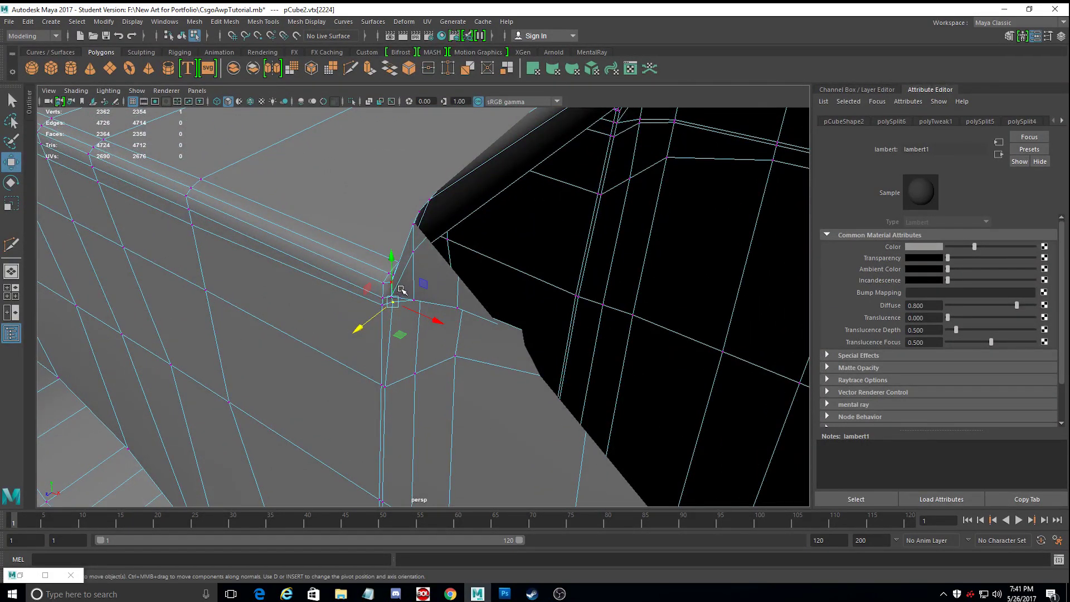
click(402, 291)
drag(368, 316, 371, 315)
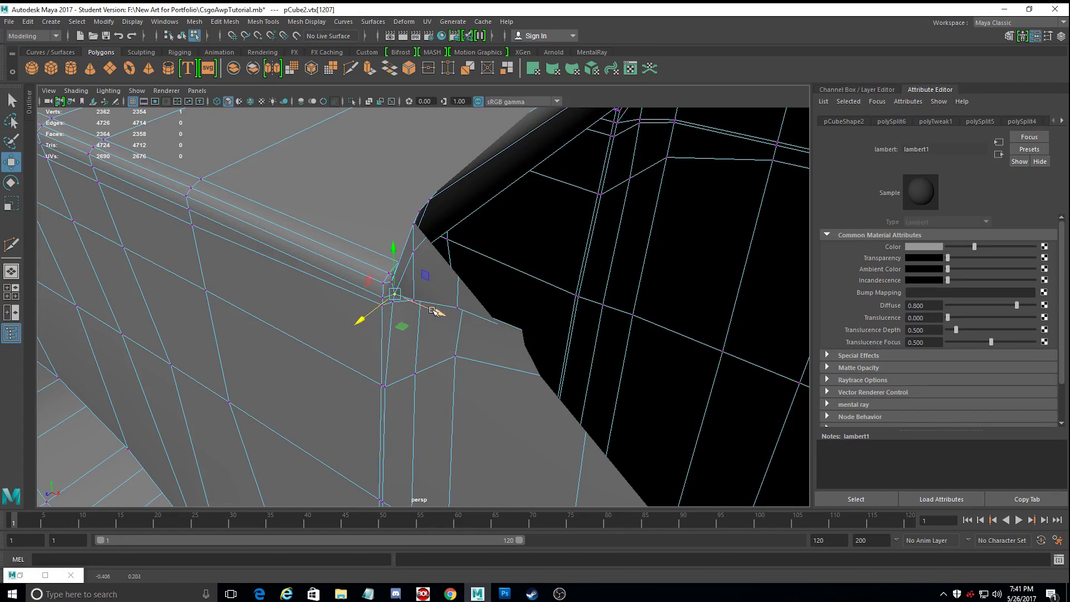
alt+drag(431, 310, 471, 296)
Select the top vertices of the front corner on both sides of the stock and lower them slightly.
click(447, 245)
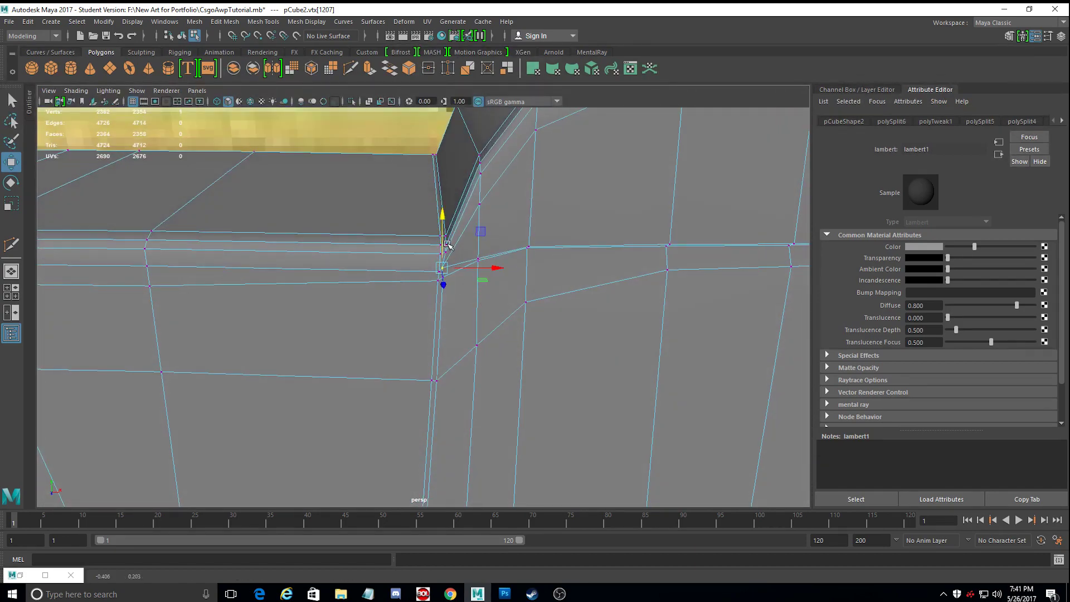
click(449, 243)
alt+drag(448, 243, 479, 281)
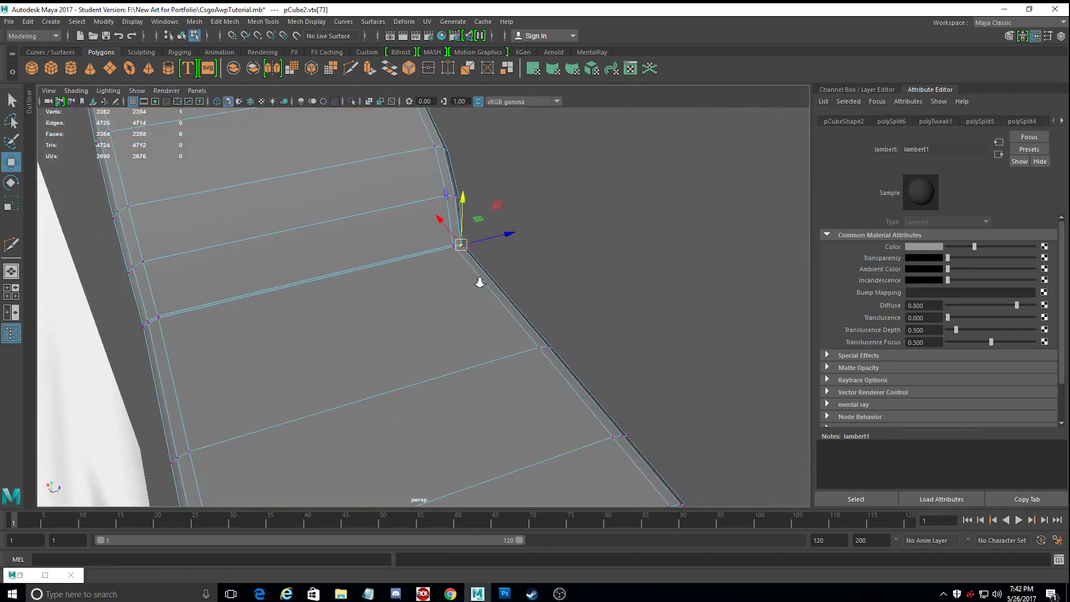
alt+middle_drag(479, 281, 554, 265)
alt+drag(553, 265, 510, 281)
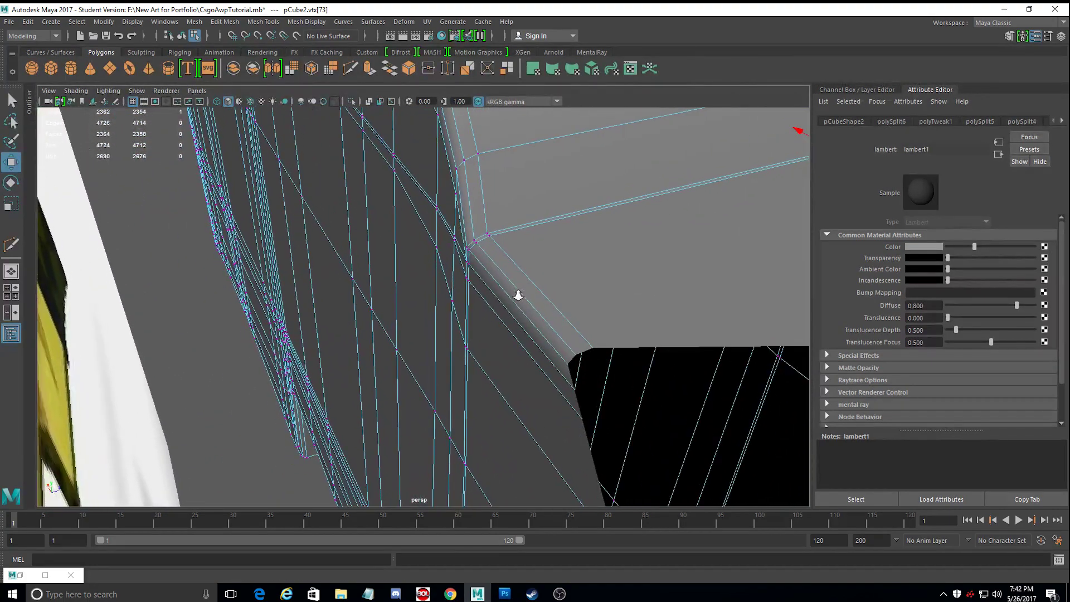
shift+double_click(476, 236)
alt+drag(476, 236, 531, 255)
drag(583, 205, 668, 193)
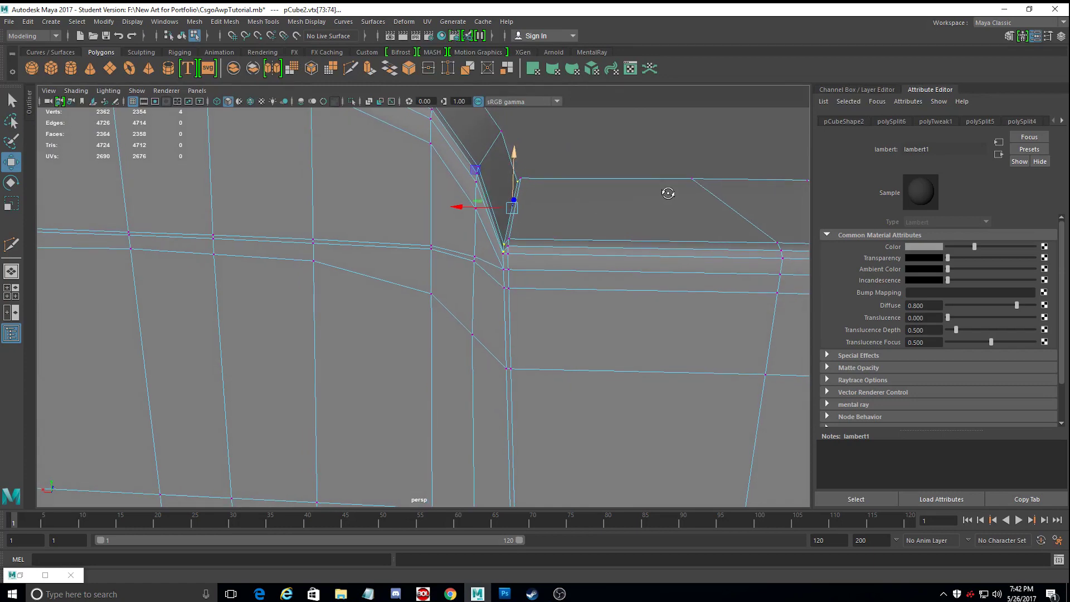
drag(513, 153, 520, 185)
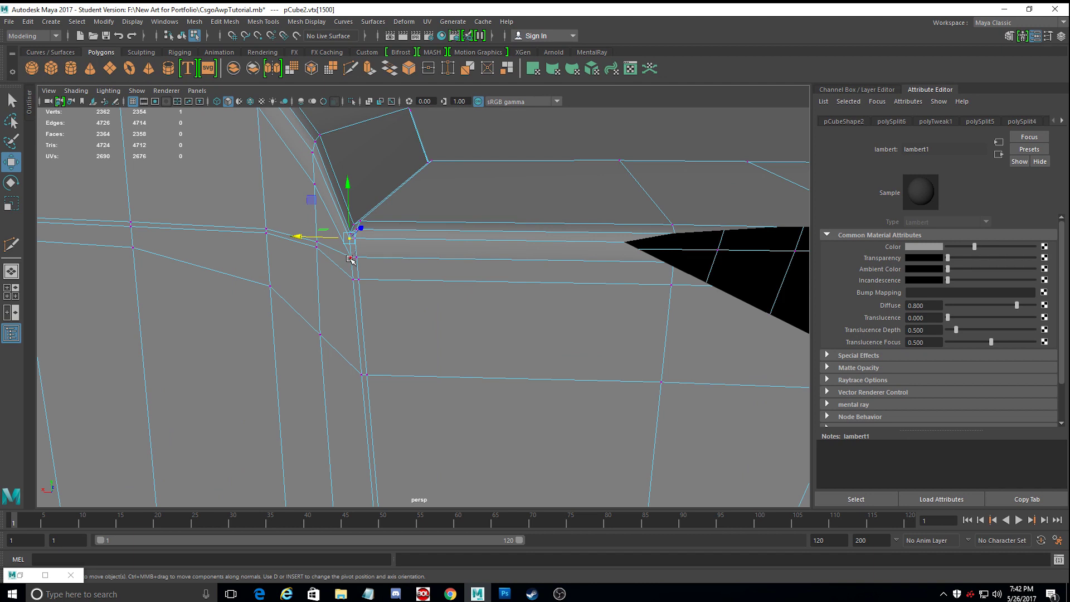
Adjust the vertices just below the cheek rest's front corner on the opposite side of the stock.
click(353, 280)
drag(352, 249, 354, 232)
key(ctrl+z)
drag(322, 262, 357, 233)
click(357, 278)
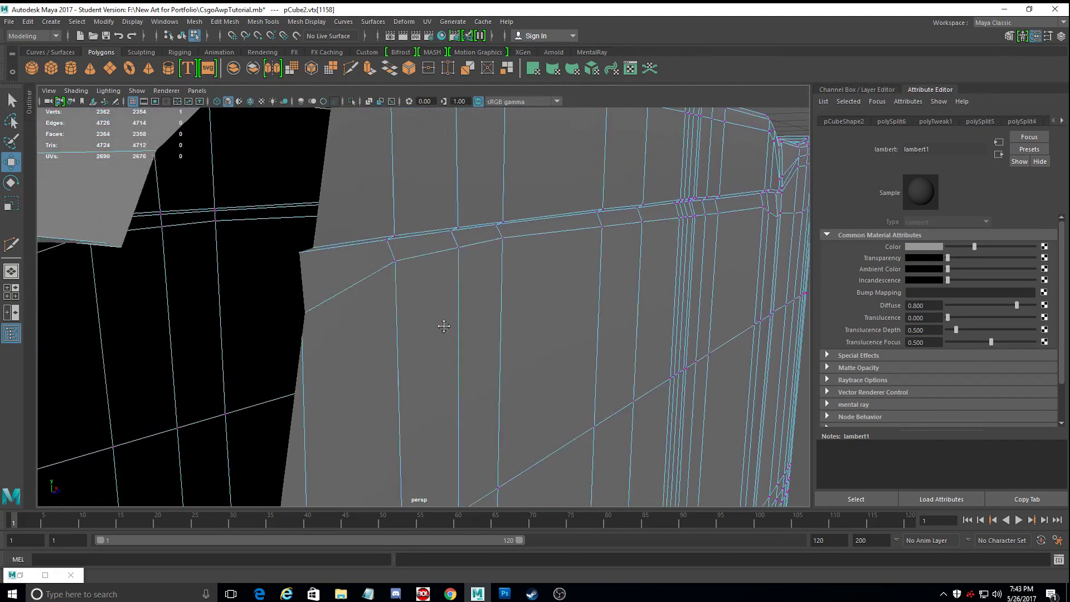
Return to object mode, deselect the stock and inspect the shading around the cheek rest's front corner.
alt+middle_drag(444, 326, 448, 333)
right_drag(450, 262, 511, 246)
scroll(520, 251, down, 5)
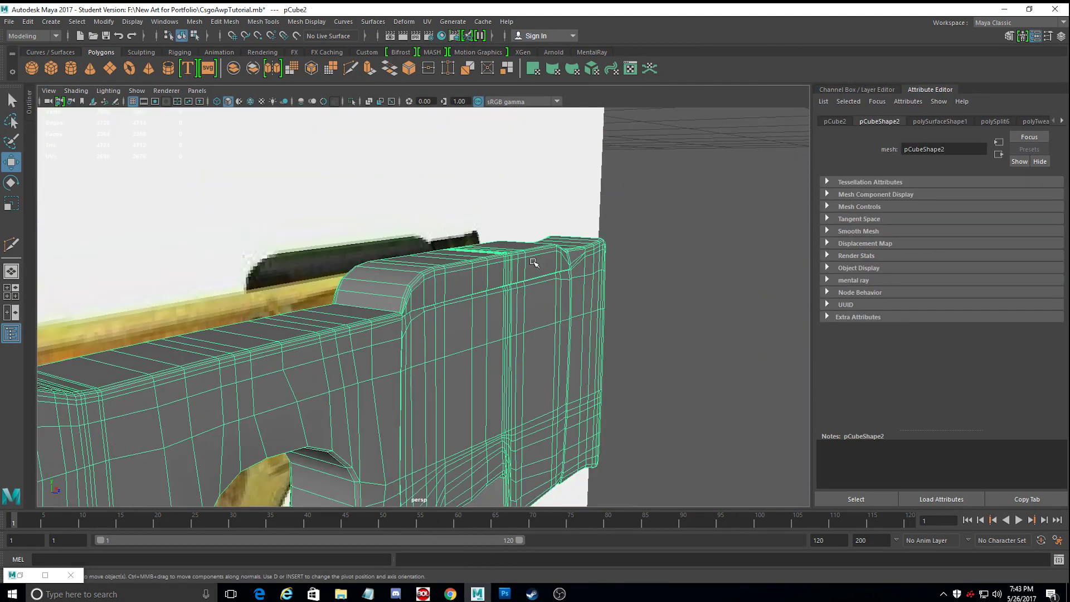
click(660, 299)
alt+drag(660, 299, 552, 285)
scroll(505, 280, up, 2)
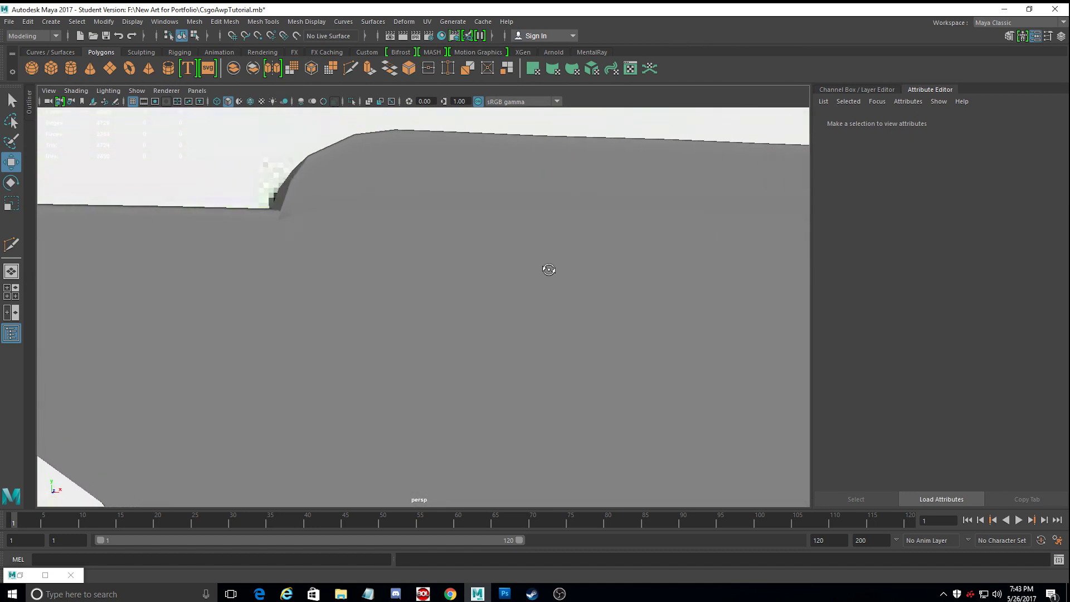
alt+drag(556, 274, 641, 284)
alt+right_drag(395, 276, 408, 289)
Select the stock's lower-border vertex at the front corner and fine-tune it along the stock's length.
click(375, 258)
mouse_move(375, 258)
alt+mouse_down()
mouse_move(323, 276)
mouse_move(269, 269)
mouse_move(279, 289)
mouse_move(254, 307)
mouse_move(191, 323)
mouse_move(201, 316)
mouse_move(162, 263)
mouse_move(176, 272)
mouse_move(238, 261)
alt+mouse_up()
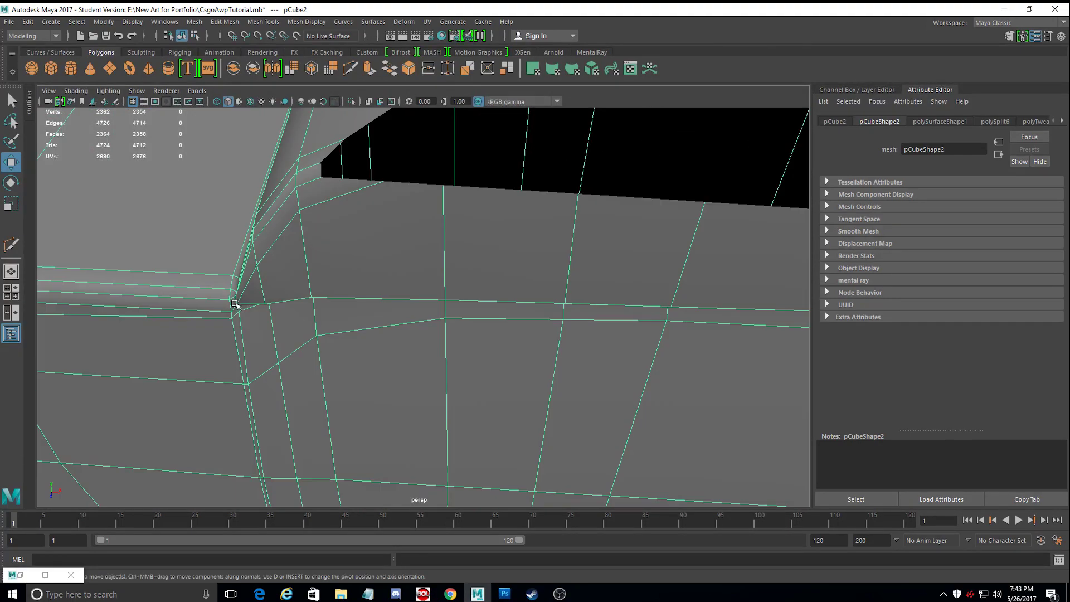
right_drag(238, 261, 239, 308)
right_drag(204, 272, 200, 256)
click(241, 305)
alt+drag(241, 305, 239, 322)
alt+middle_drag(278, 394, 284, 366)
alt+drag(284, 366, 280, 366)
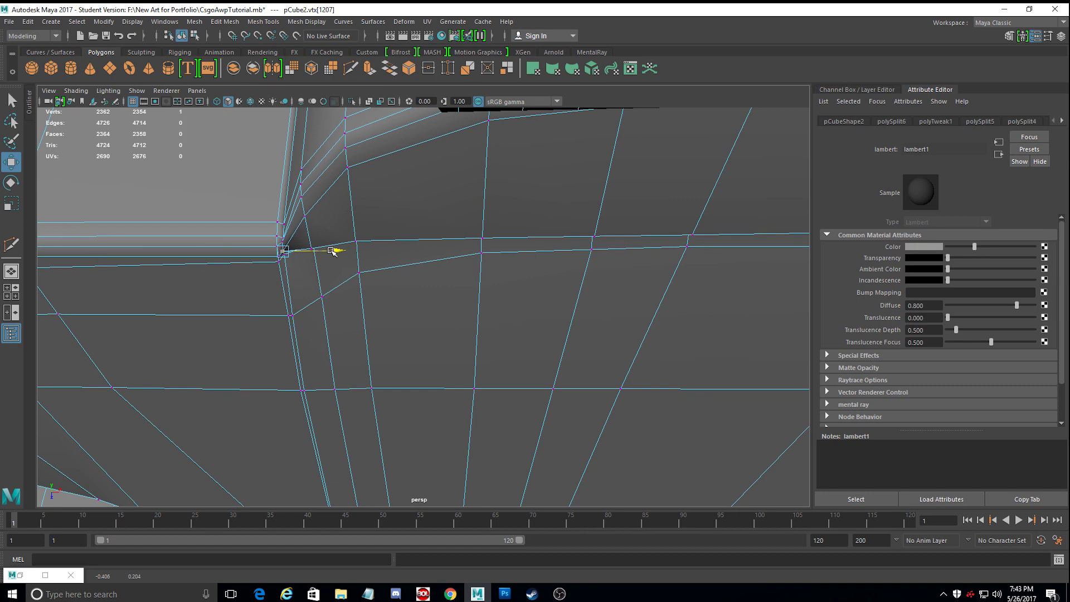
mouse_move(330, 252)
alt+mouse_down()
mouse_move(327, 232)
mouse_move(313, 320)
mouse_move(322, 270)
alt+mouse_up()
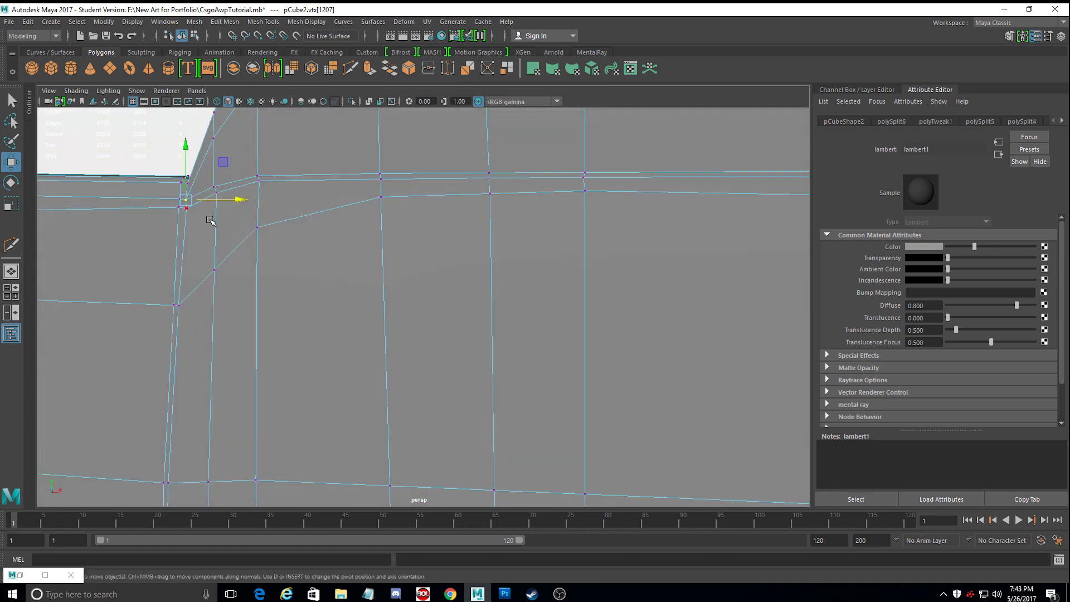
Check the neighbouring front-corner vertices from several angles and realign them along the stock's length.
alt+drag(199, 216, 246, 237)
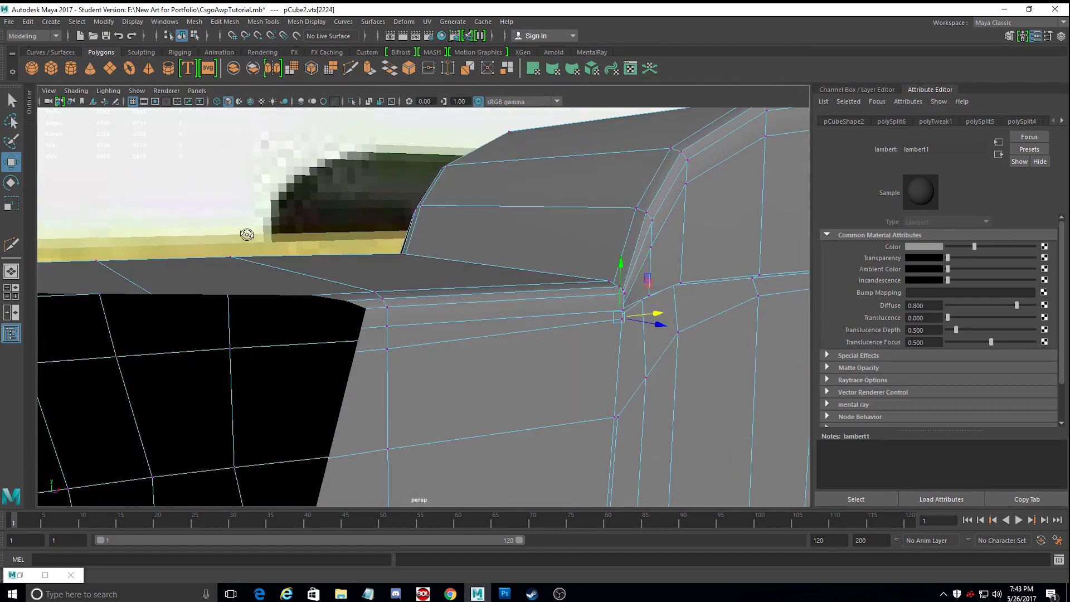
drag(652, 327, 480, 261)
alt+right_drag(450, 281, 439, 255)
alt+drag(440, 256, 399, 168)
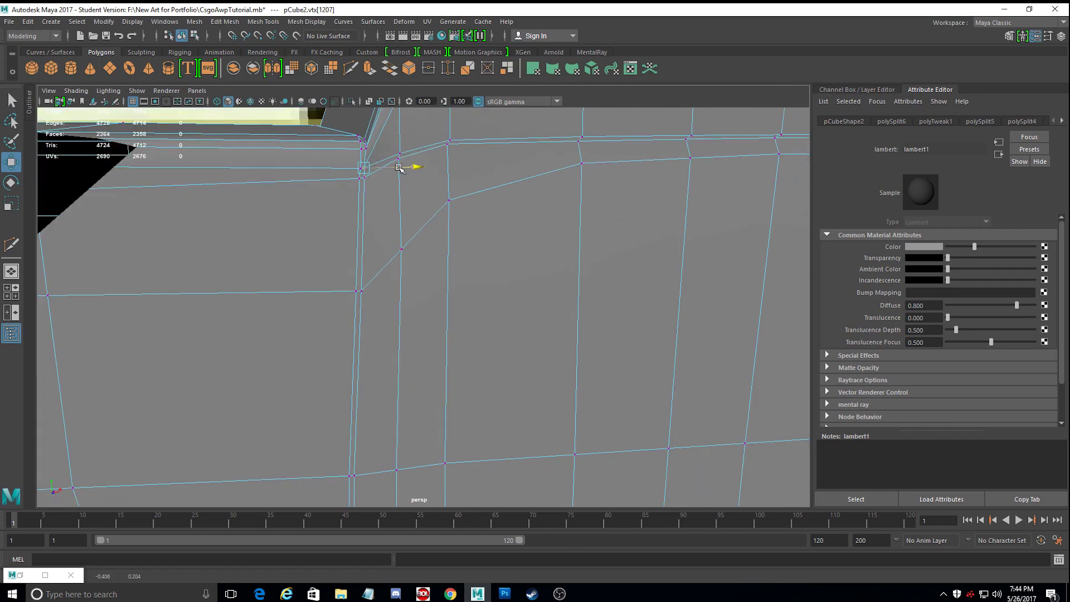
Select the four vertices on the edge line beneath the front corner and raise them towards the lower border.
alt+drag(399, 167, 524, 273)
alt+middle_drag(524, 273, 586, 282)
scroll(531, 303, up, 4)
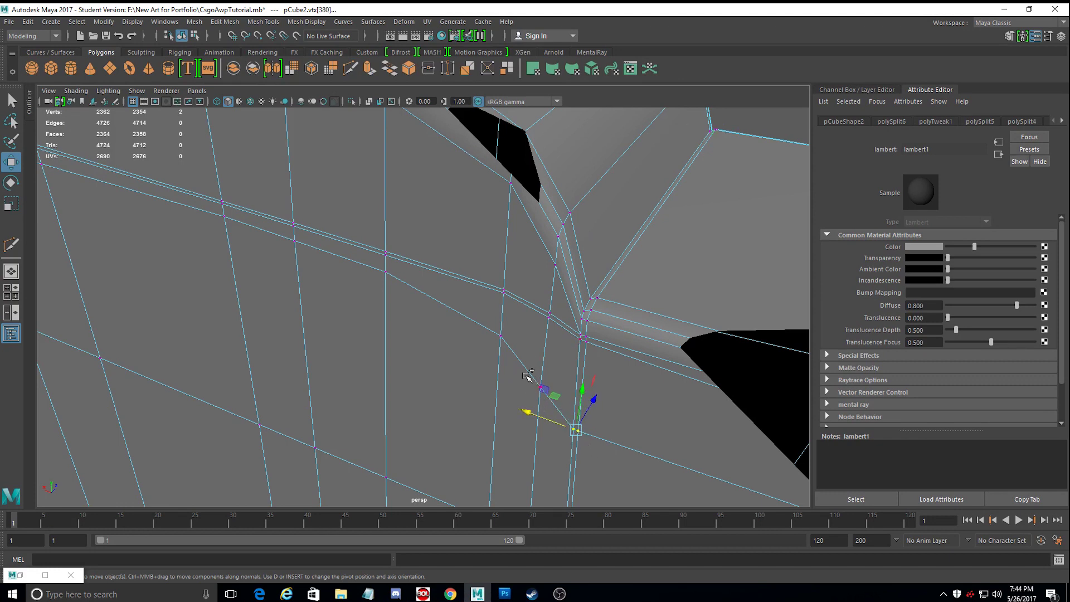
drag(568, 368, 575, 337)
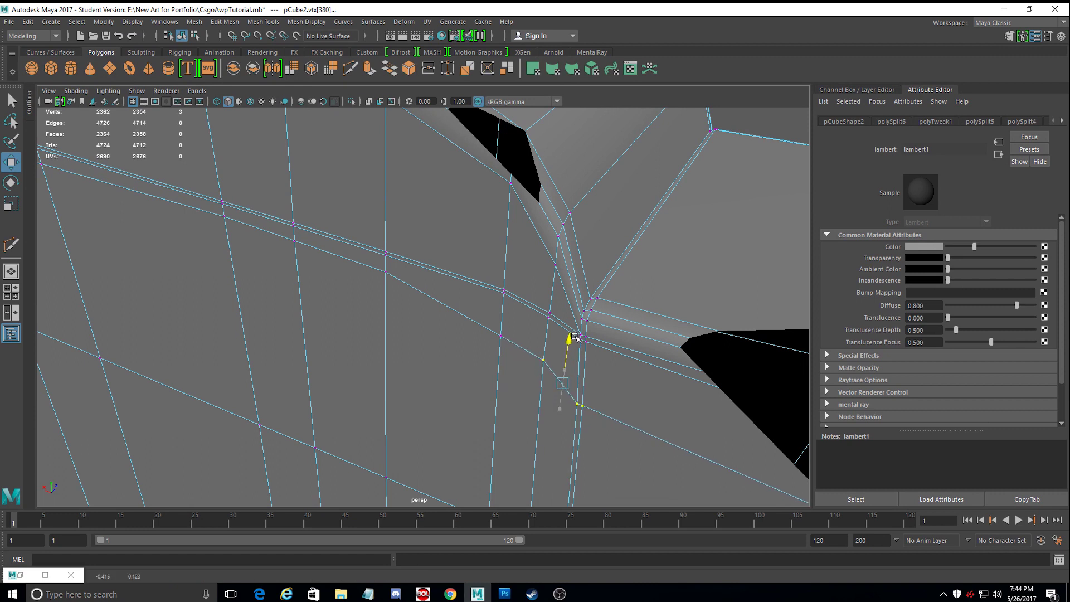
shift+click(496, 324)
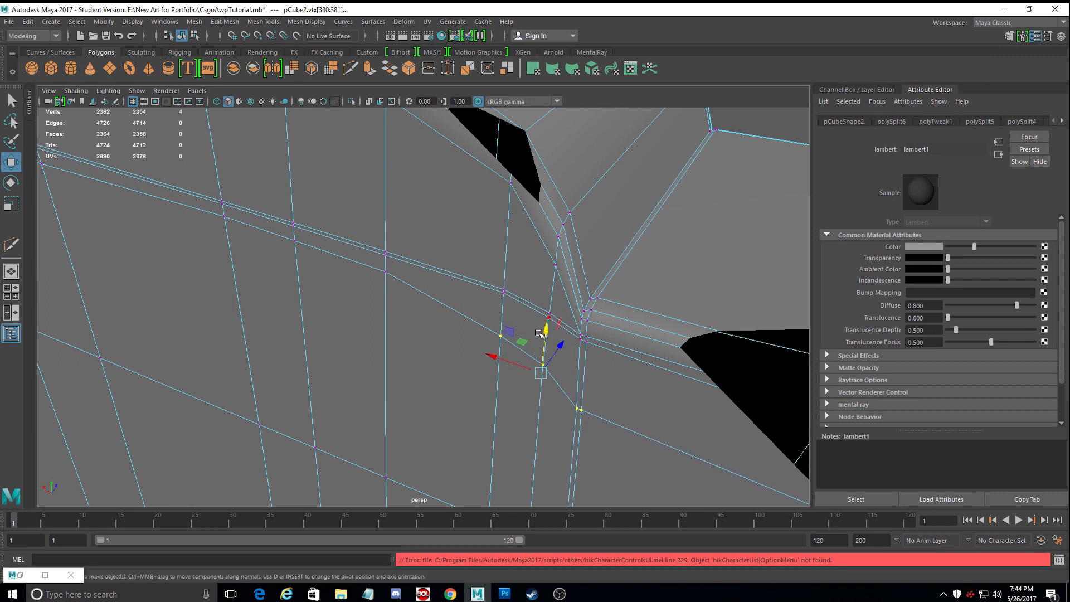
drag(549, 336, 552, 314)
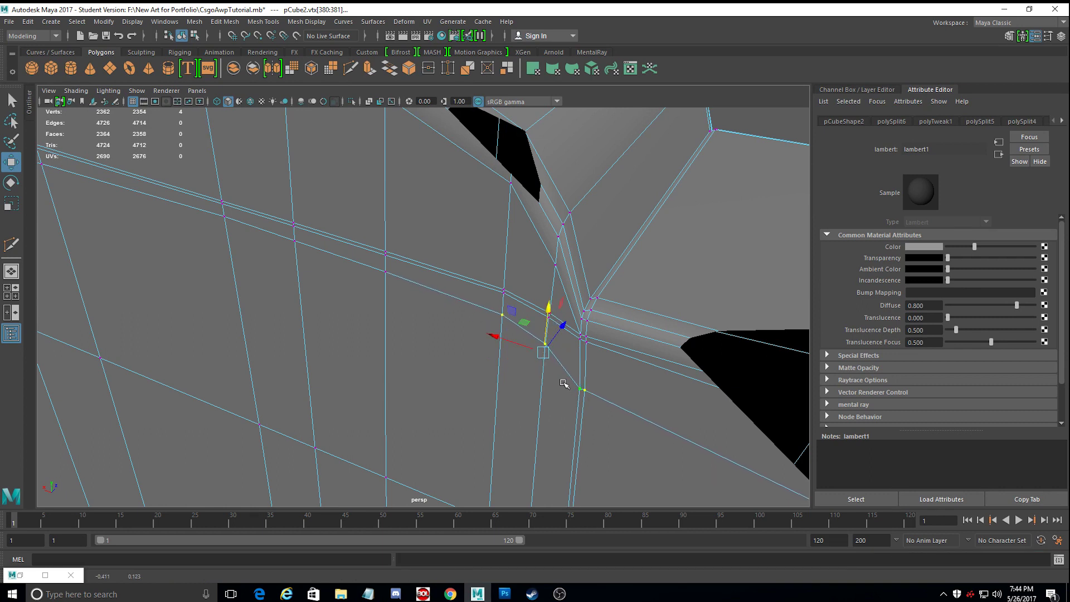
Raise the edge-line vertices beneath the front corner further, dropping the outermost ones progressively, and shift the last two across the stock's width.
drag(551, 311, 553, 307)
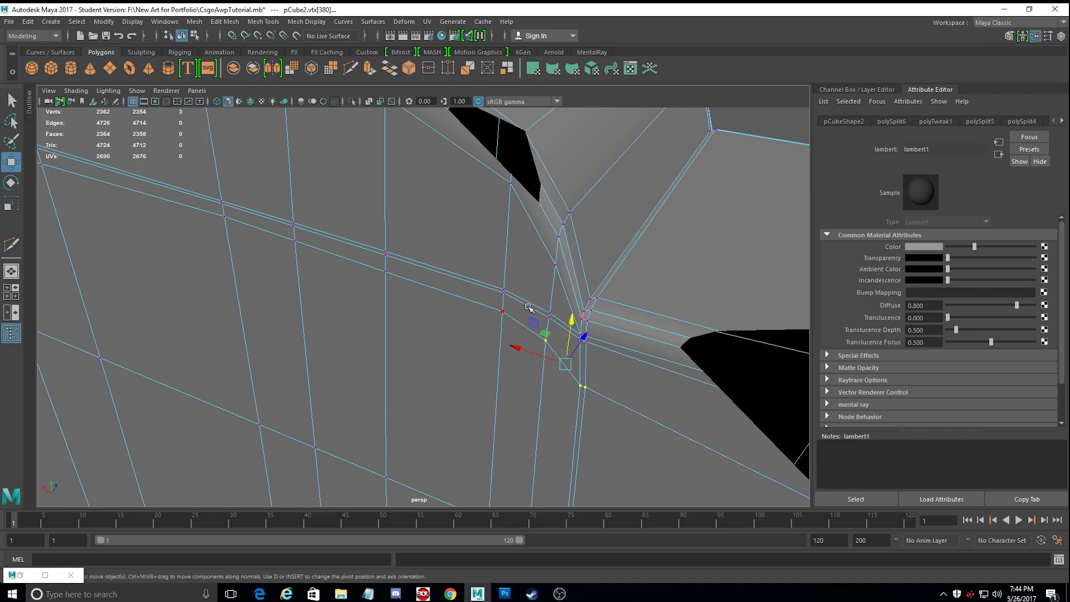
drag(550, 323, 549, 329)
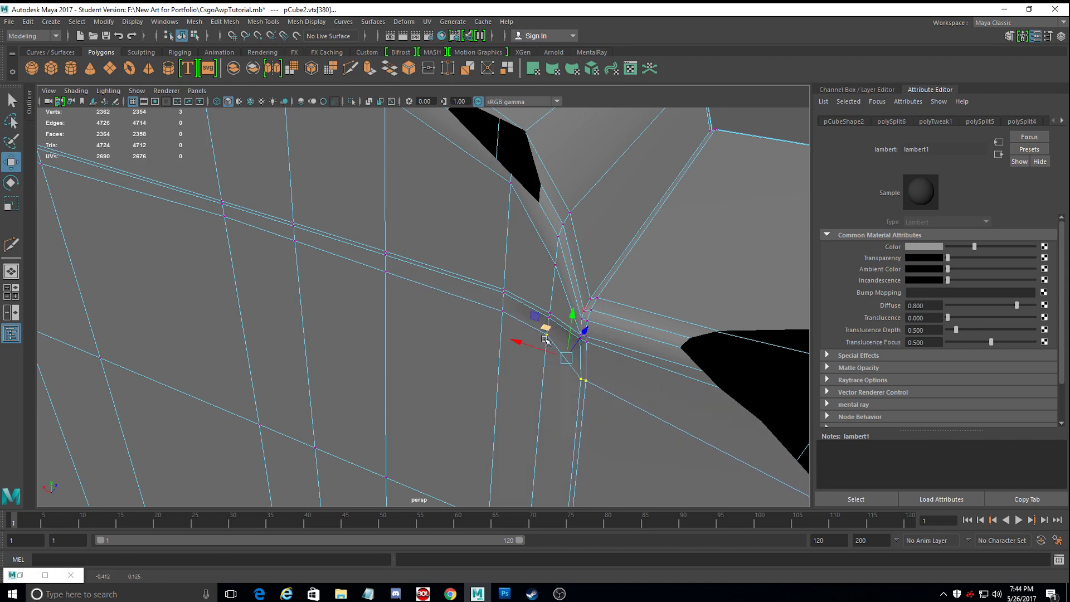
ctrl+click(549, 337)
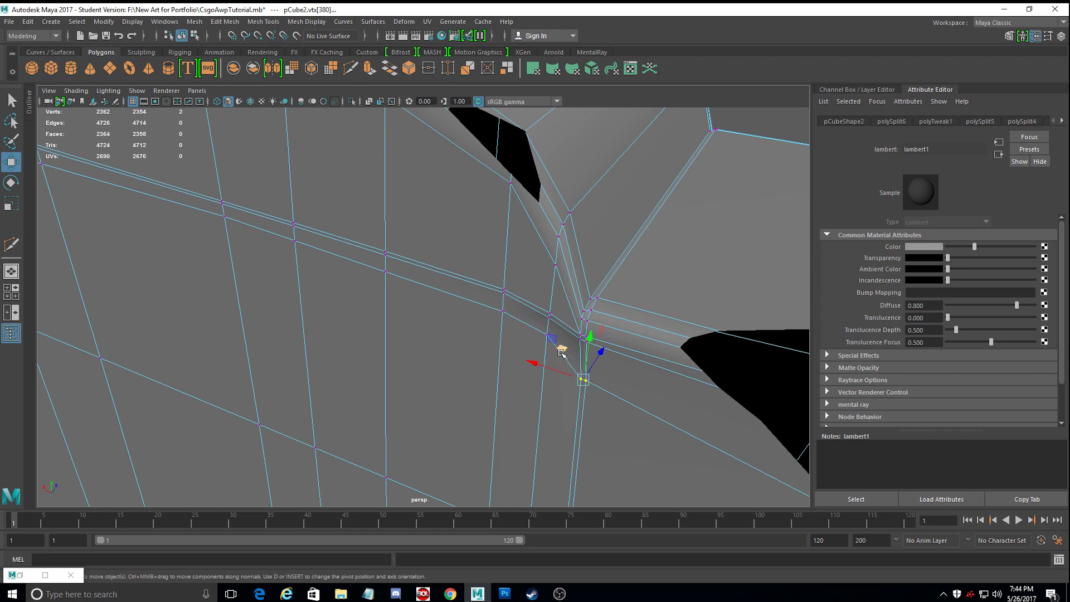
drag(553, 369, 550, 370)
drag(584, 338, 491, 340)
drag(294, 348, 303, 351)
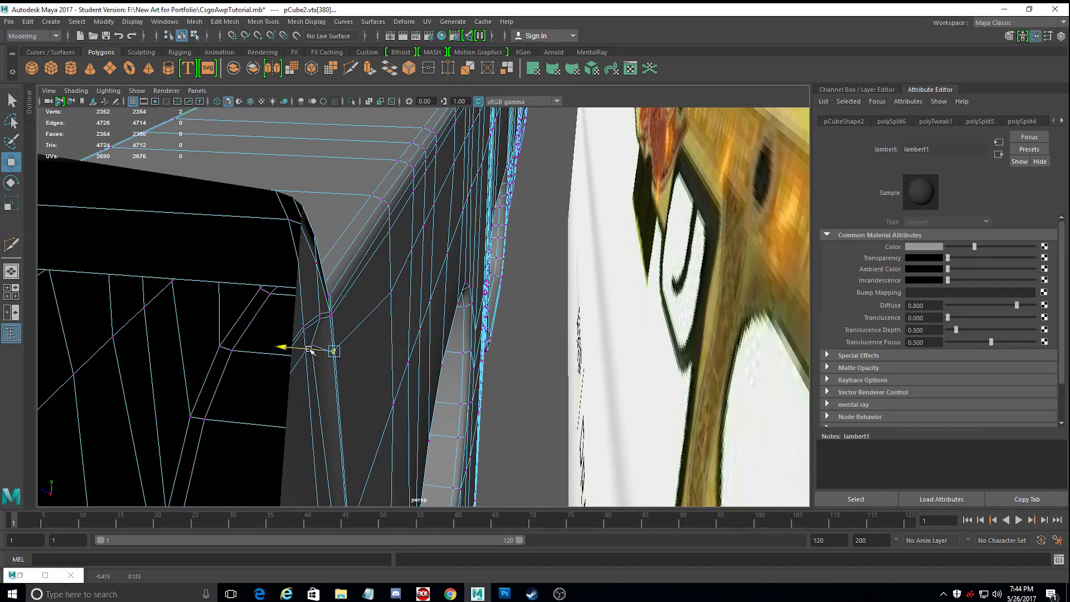
Select the neighbouring single vertex on the edge line beneath the front corner and check its alignment across the stock's width.
click(312, 343)
alt+drag(297, 342, 209, 332)
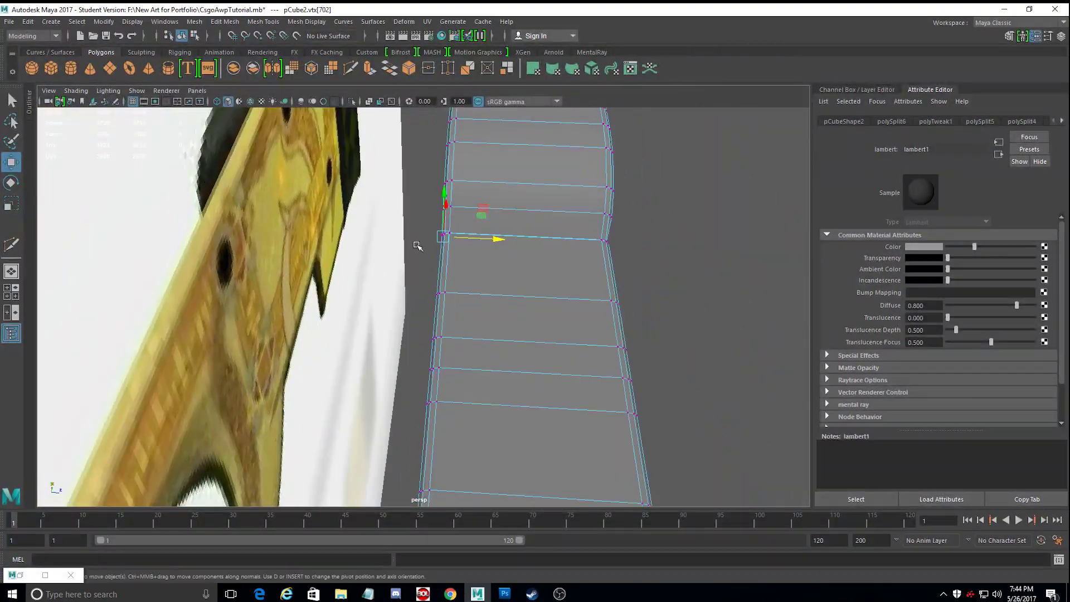
scroll(418, 247, up, 3)
alt+drag(421, 248, 422, 291)
alt+right_drag(422, 291, 451, 299)
alt+middle_drag(451, 300, 447, 272)
alt+right_drag(447, 272, 417, 284)
alt+drag(417, 284, 383, 294)
alt+drag(432, 255, 452, 241)
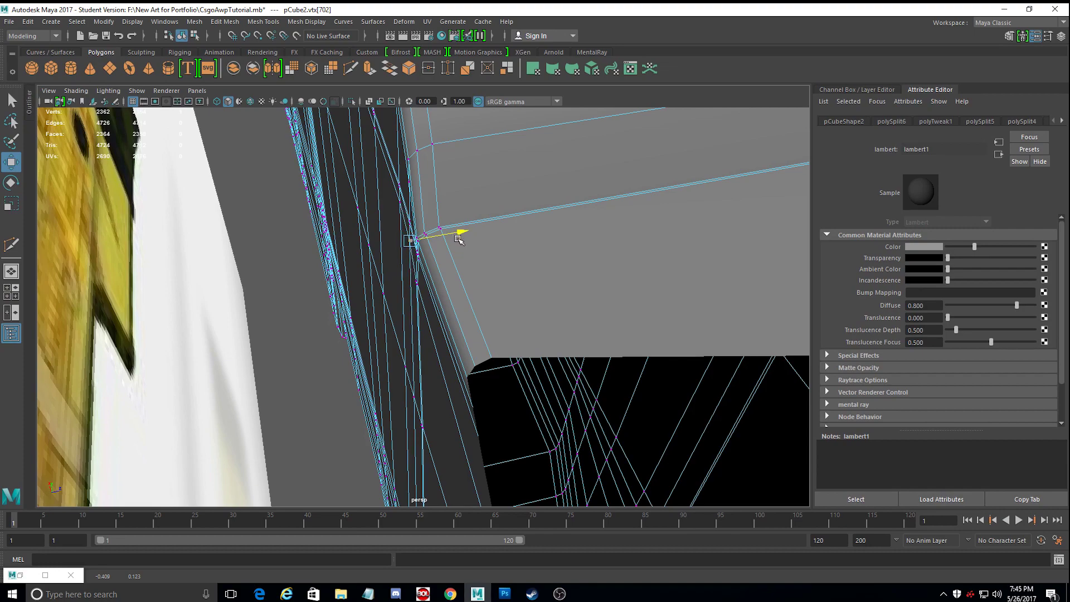
alt+drag(458, 240, 554, 227)
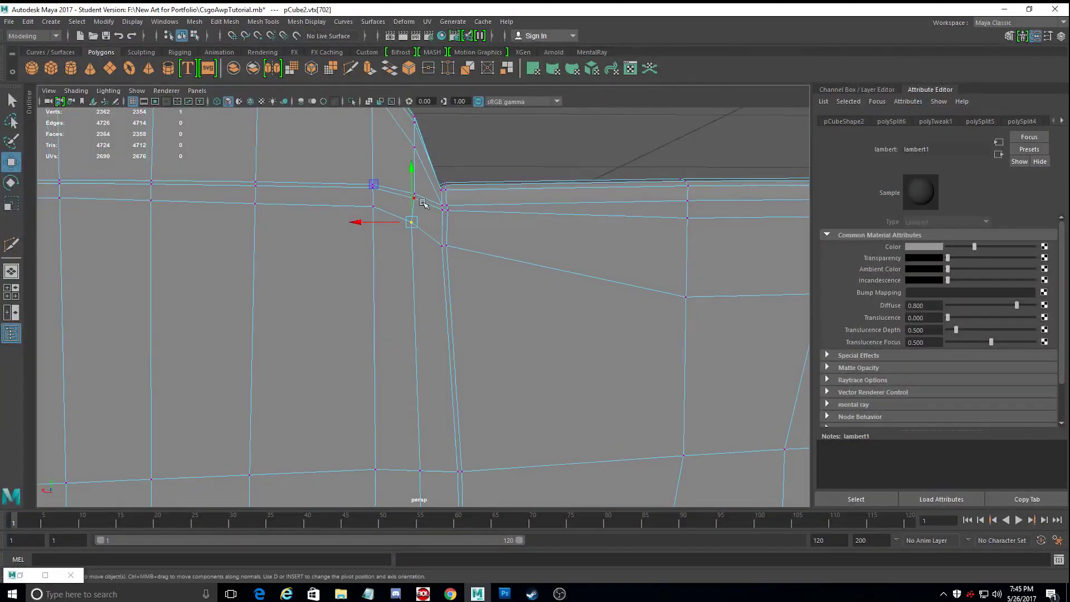
Select the row of 18 vertices along the cheek rest's lower border and nudge it slightly across the stock's width.
alt+middle_drag(379, 227, 490, 237)
alt+right_drag(490, 237, 477, 232)
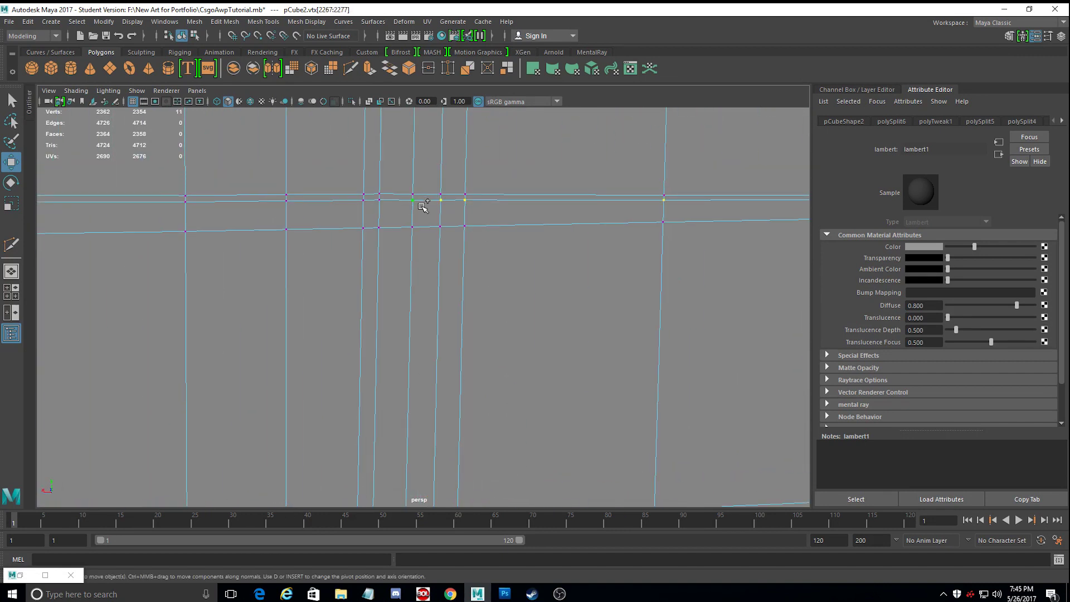
alt+drag(361, 215, 341, 238)
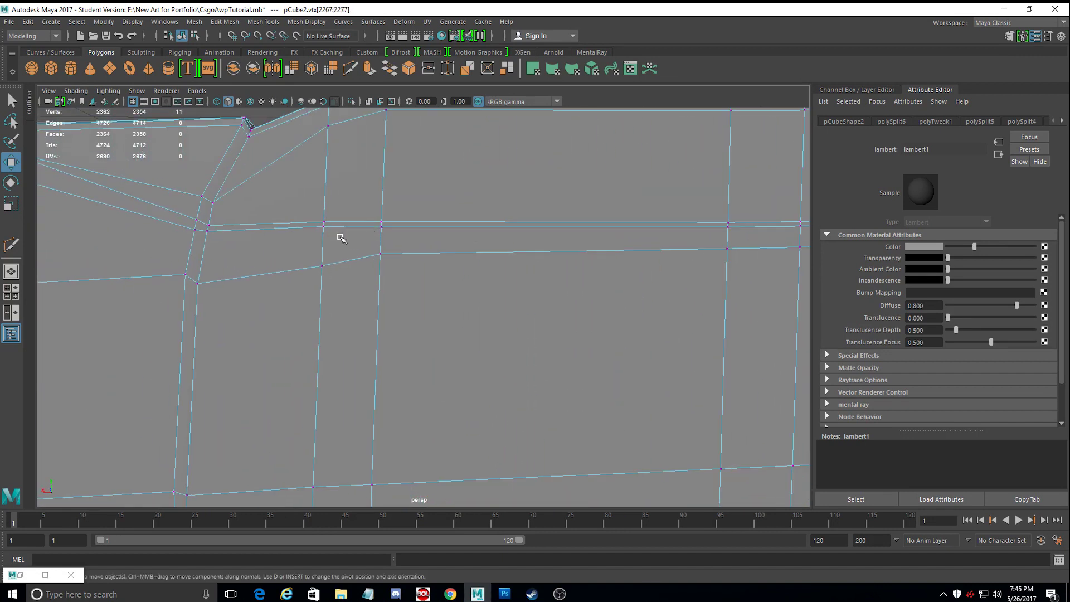
shift+double_click(216, 238)
alt+right_drag(224, 237, 209, 194)
alt+drag(209, 195, 232, 210)
alt+right_drag(232, 210, 283, 277)
alt+drag(283, 276, 381, 289)
drag(552, 174, 553, 175)
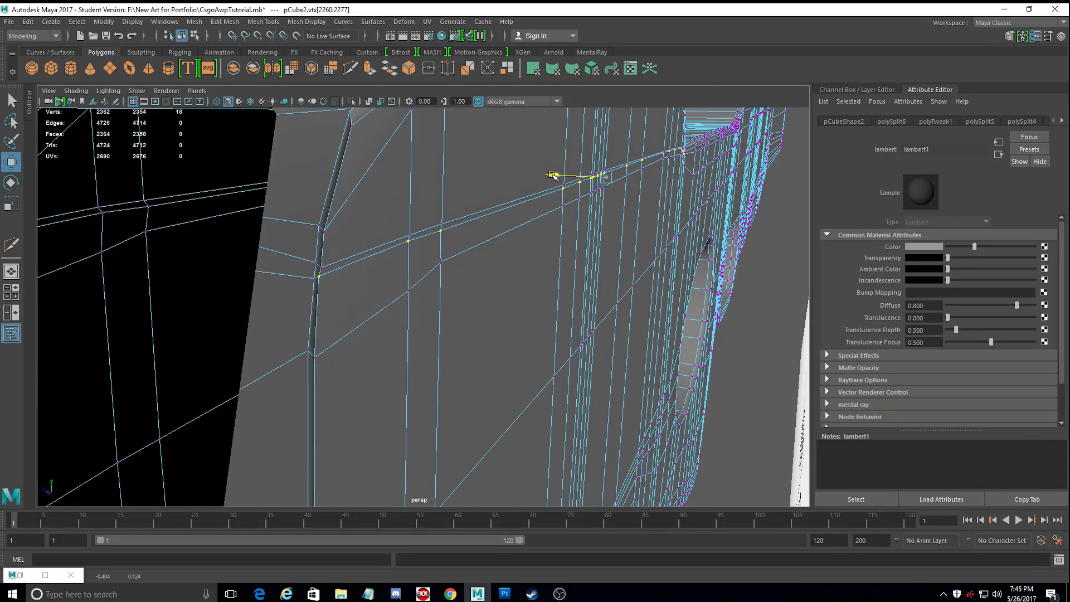
alt+drag(552, 176, 578, 165)
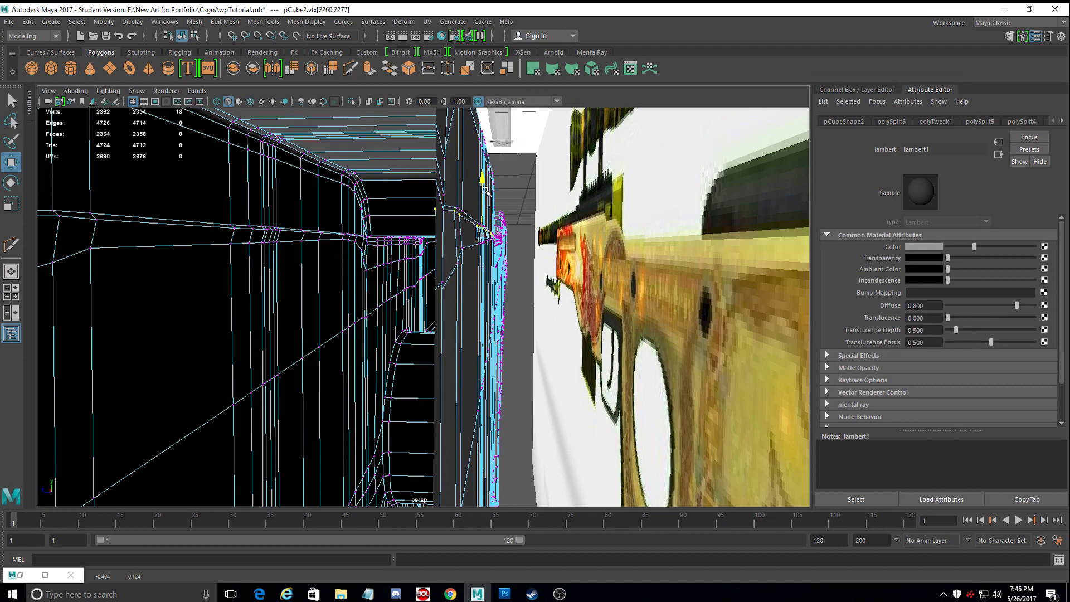
Return to object mode, deselect the stock and inspect the shading along the cheek rest's lower border, then reselect the stock.
right_drag(465, 195, 514, 172)
alt+drag(526, 219, 394, 213)
right_drag(393, 212, 437, 195)
scroll(435, 206, down, 5)
click(502, 198)
alt+drag(502, 199, 595, 310)
alt+middle_drag(594, 311, 601, 327)
alt+drag(602, 327, 525, 358)
alt+middle_drag(354, 294, 370, 275)
click(372, 277)
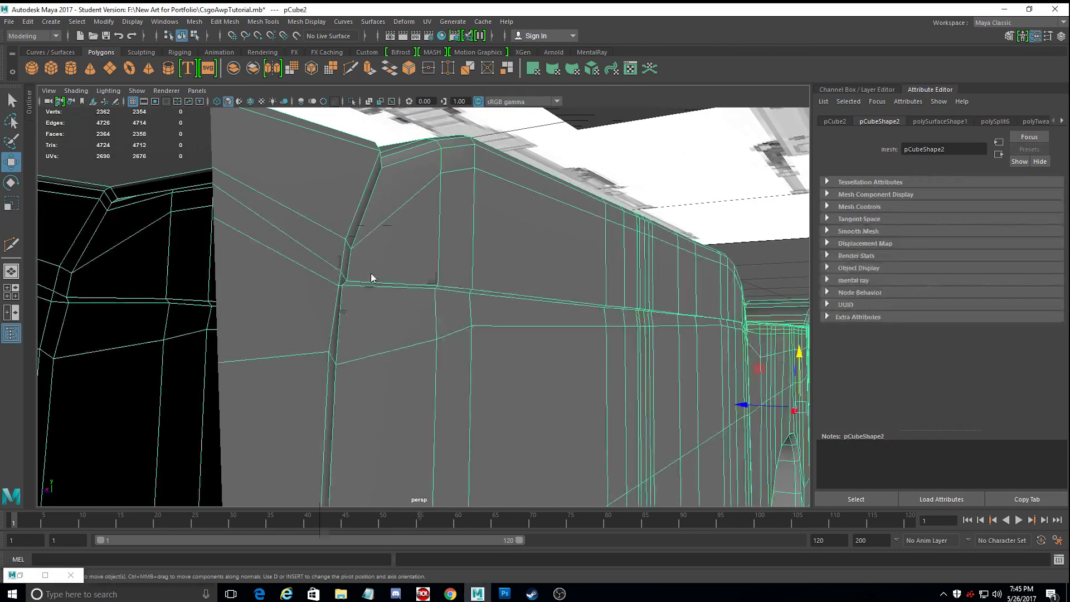
Select the 17-edge line along the cheek rest's lower border and soften its edges.
right_drag(370, 273, 369, 237)
click(374, 285)
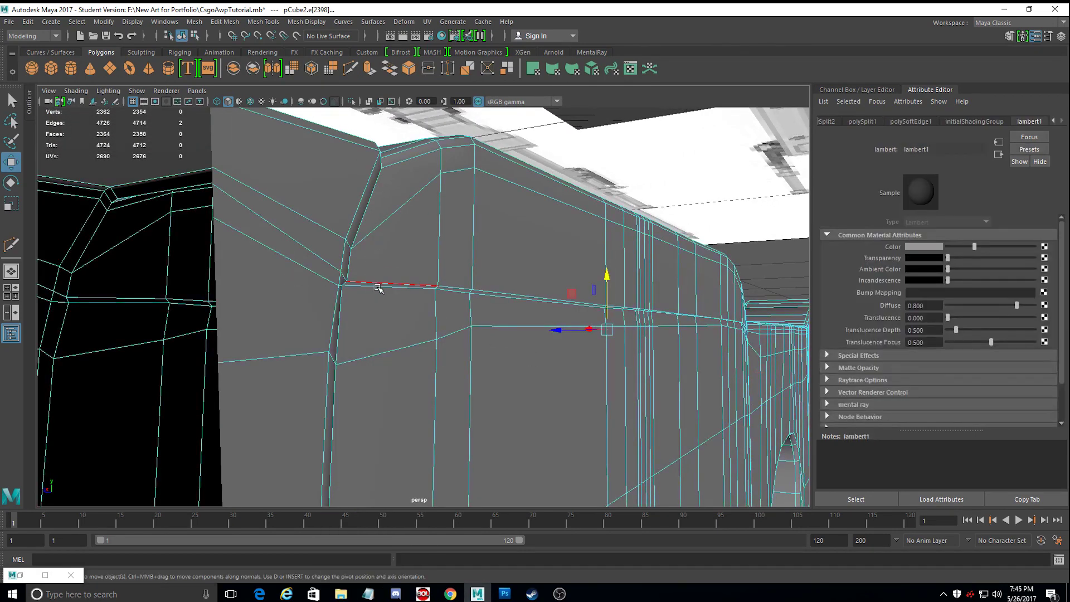
click(380, 292)
alt+drag(379, 293, 509, 333)
alt+middle_drag(509, 332, 334, 316)
alt+right_drag(335, 316, 370, 335)
alt+drag(370, 334, 435, 268)
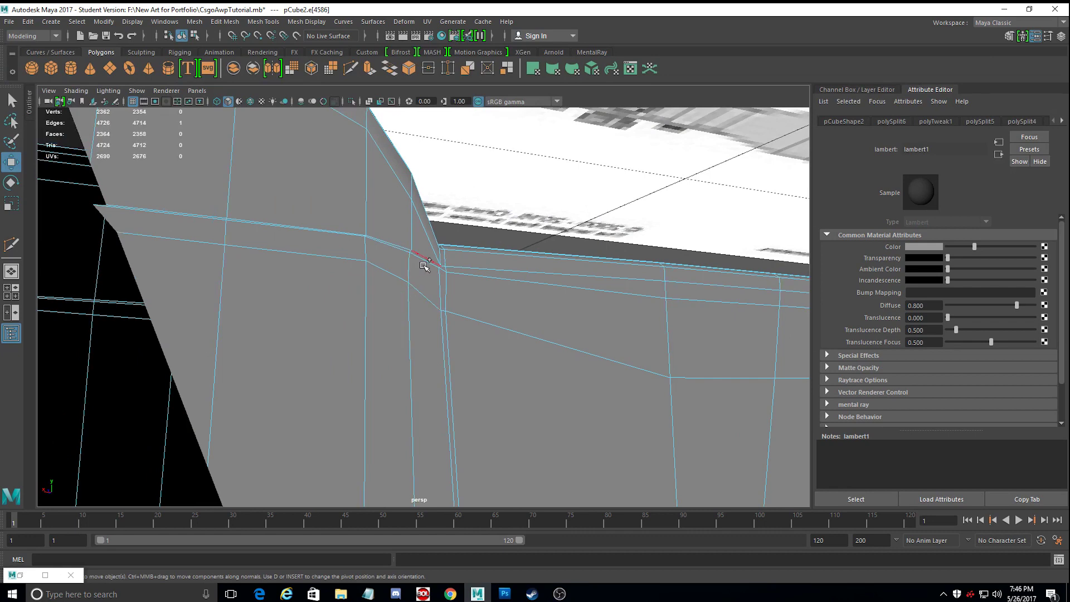
alt+drag(427, 259, 414, 263)
alt+drag(336, 235, 595, 279)
alt+middle_drag(594, 279, 570, 240)
alt+middle_drag(321, 180, 323, 195)
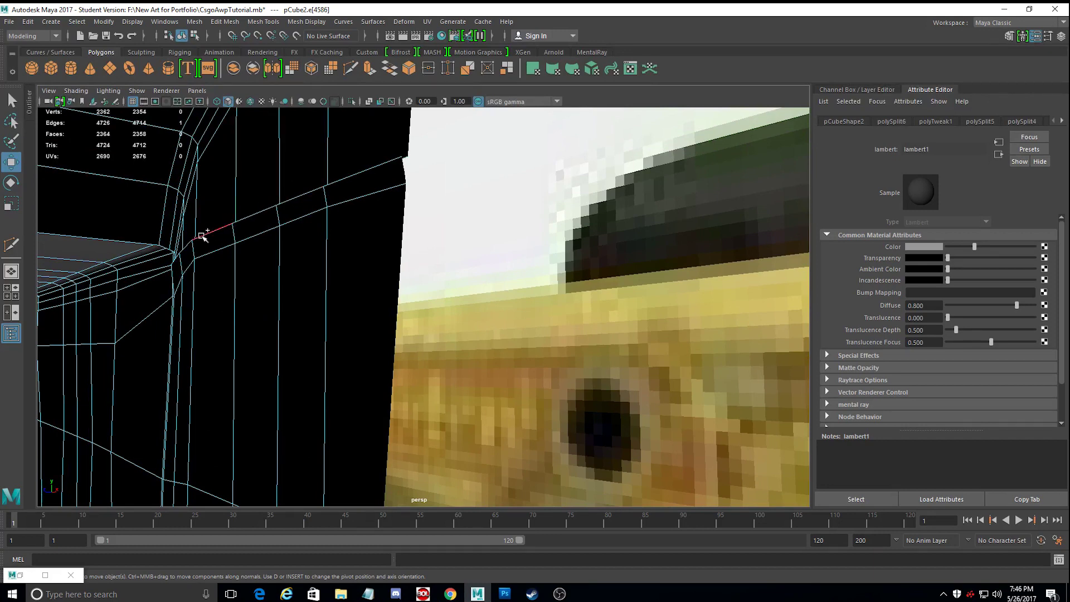
alt+drag(182, 257, 196, 269)
alt+middle_drag(195, 270, 257, 291)
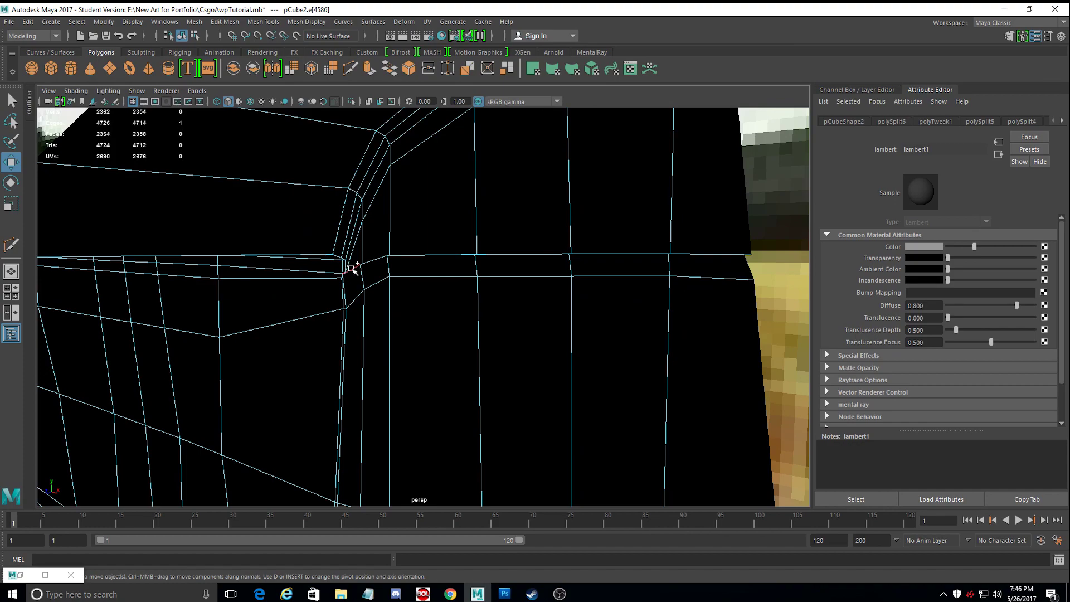
alt+drag(352, 270, 258, 283)
alt+middle_drag(301, 296, 241, 293)
alt+drag(241, 293, 210, 219)
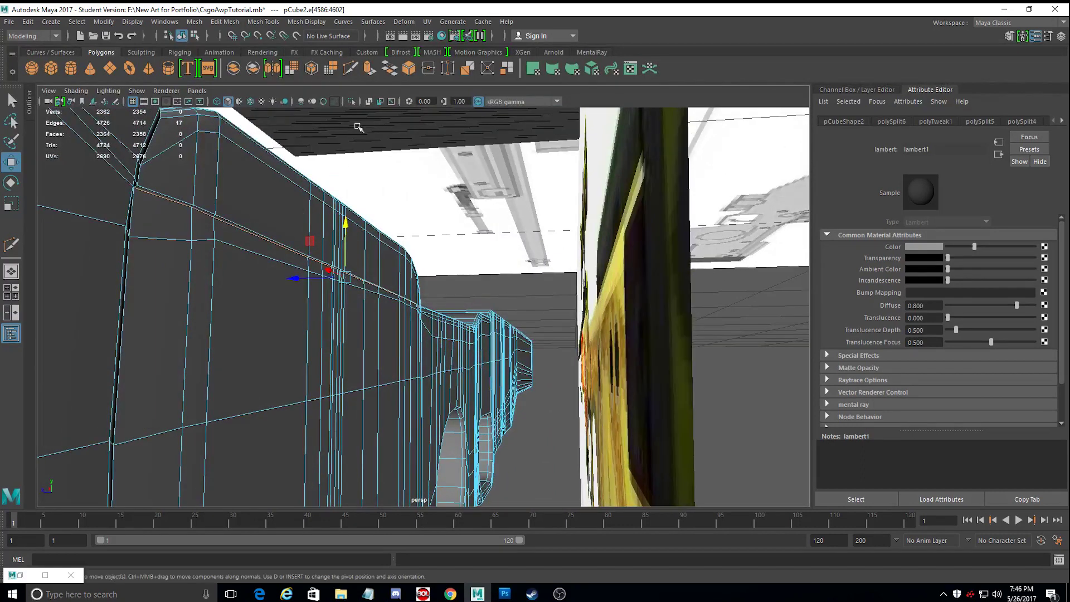
click(307, 22)
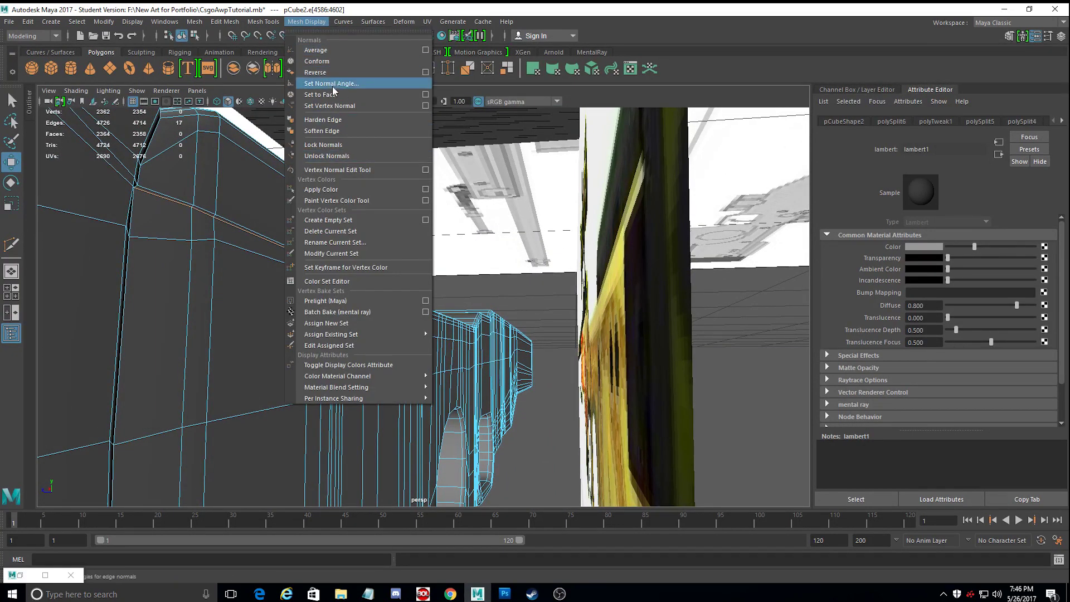
click(334, 130)
Return to object mode, deselect the stock and inspect the softened lower border of the cheek rest.
right_drag(369, 244, 426, 229)
alt+drag(483, 251, 281, 294)
click(387, 213)
alt+middle_drag(281, 294, 217, 242)
click(320, 251)
alt+drag(320, 251, 342, 259)
click(675, 144)
alt+drag(642, 215, 440, 387)
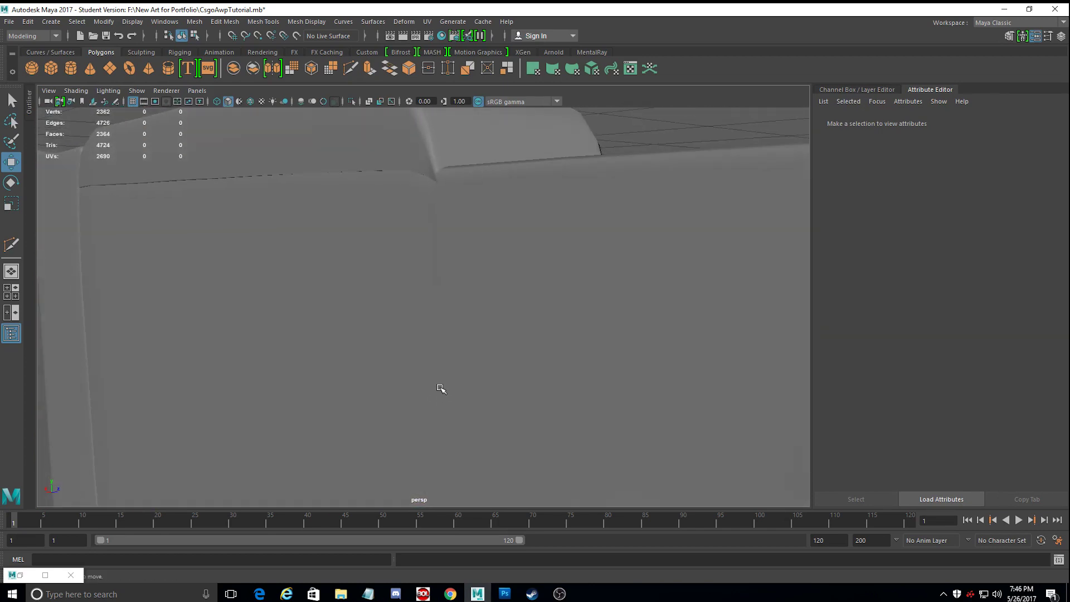
Select the ten-edge vertical line running down the stock from the cheek rest's front corner and soften its edges.
click(480, 327)
right_drag(478, 261, 477, 320)
right_drag(468, 262, 462, 238)
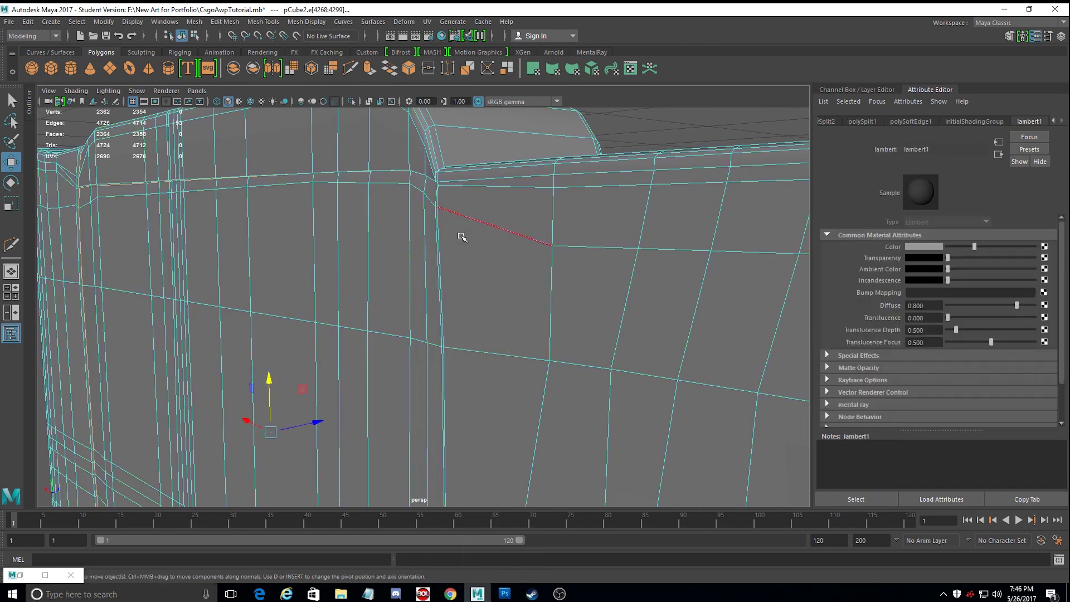
click(434, 215)
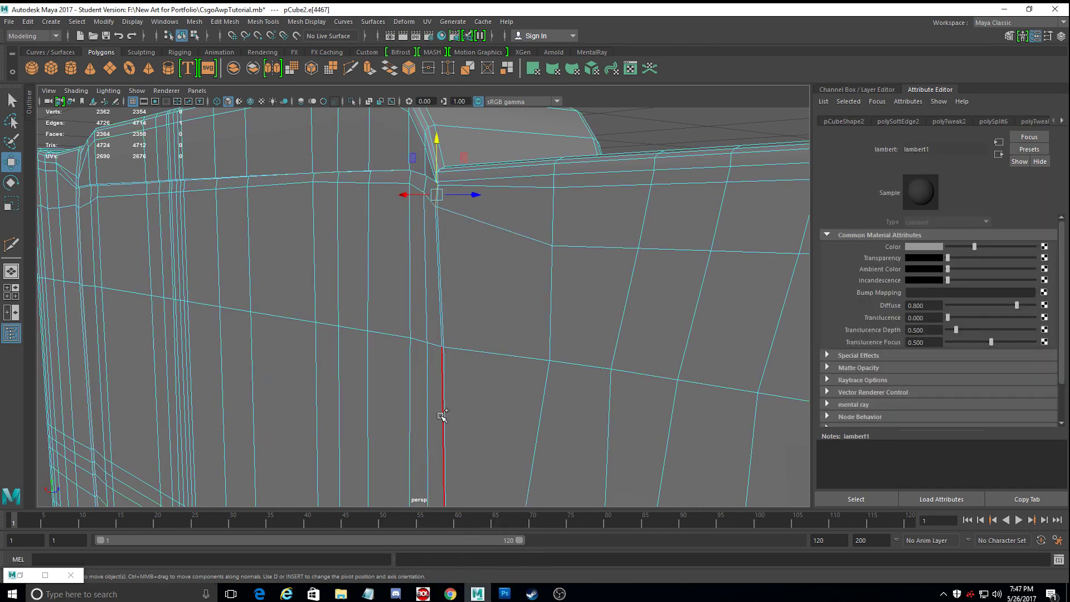
alt+drag(443, 417, 410, 368)
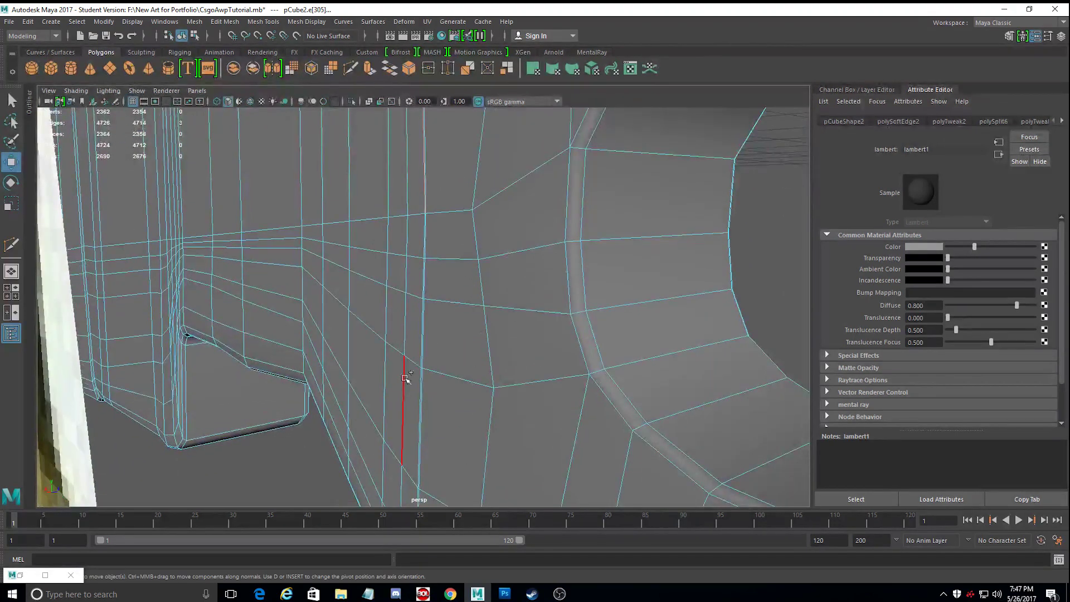
alt+drag(415, 425, 440, 536)
shift+double_click(453, 369)
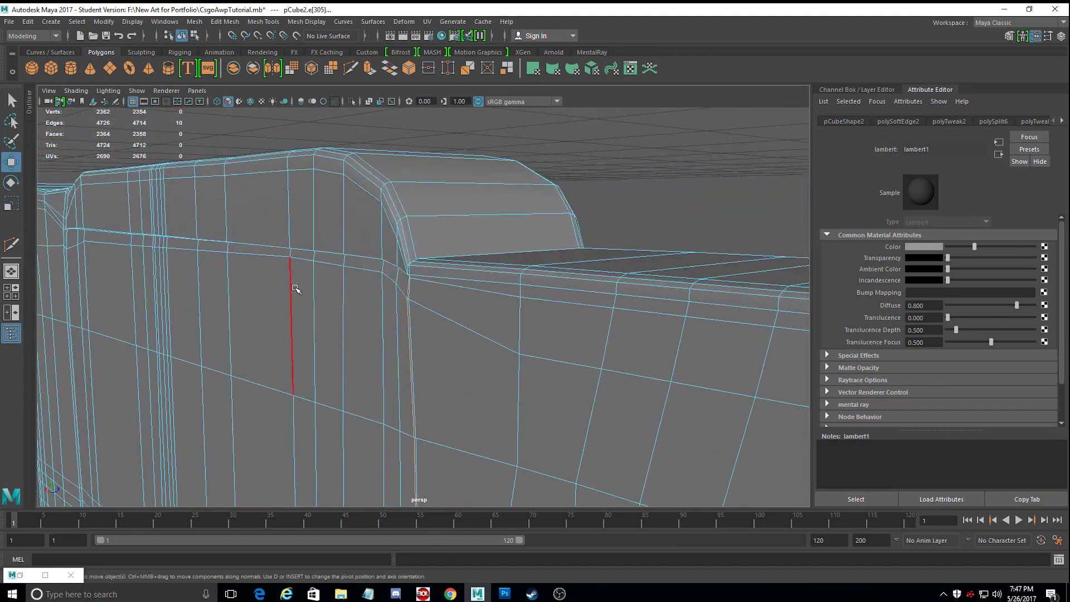
click(301, 23)
click(349, 131)
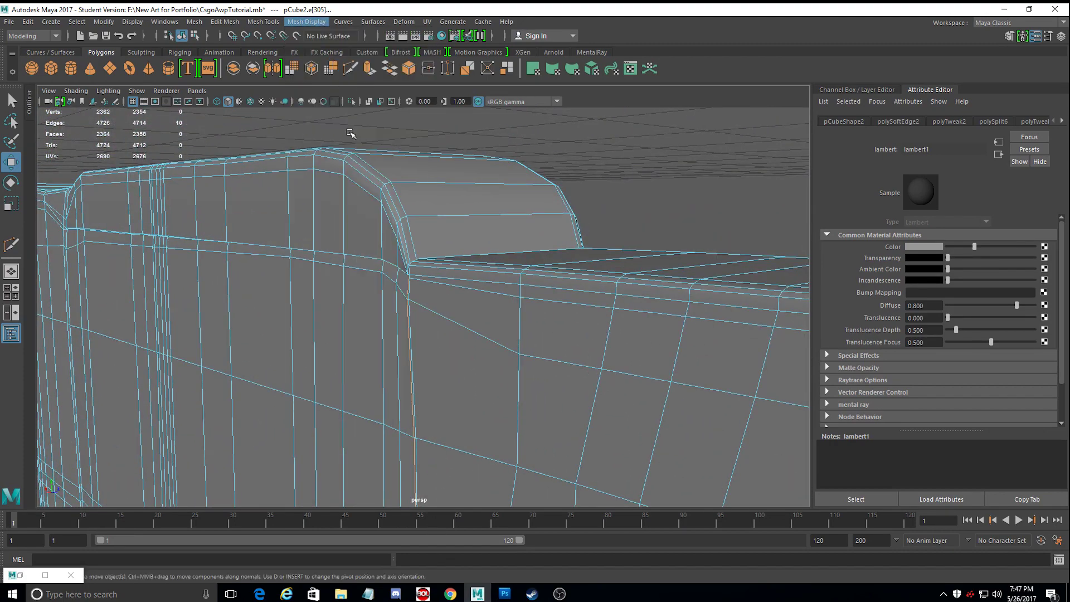
Return to object mode, check the unselected stock's shading from the opposite side and reselect it.
right_drag(478, 248, 529, 228)
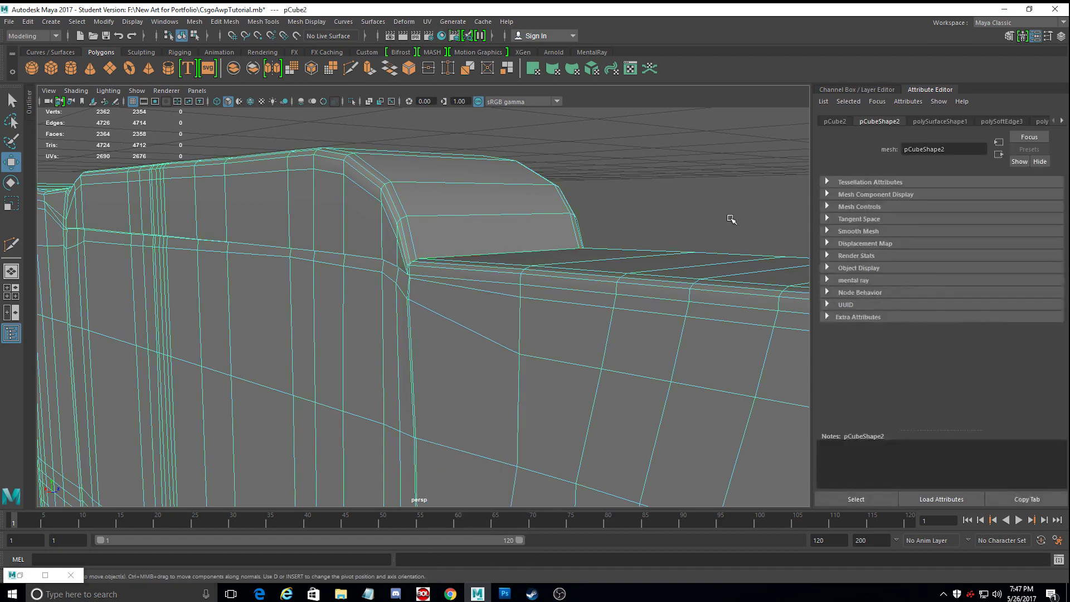
click(732, 219)
alt+drag(697, 243, 380, 315)
click(375, 314)
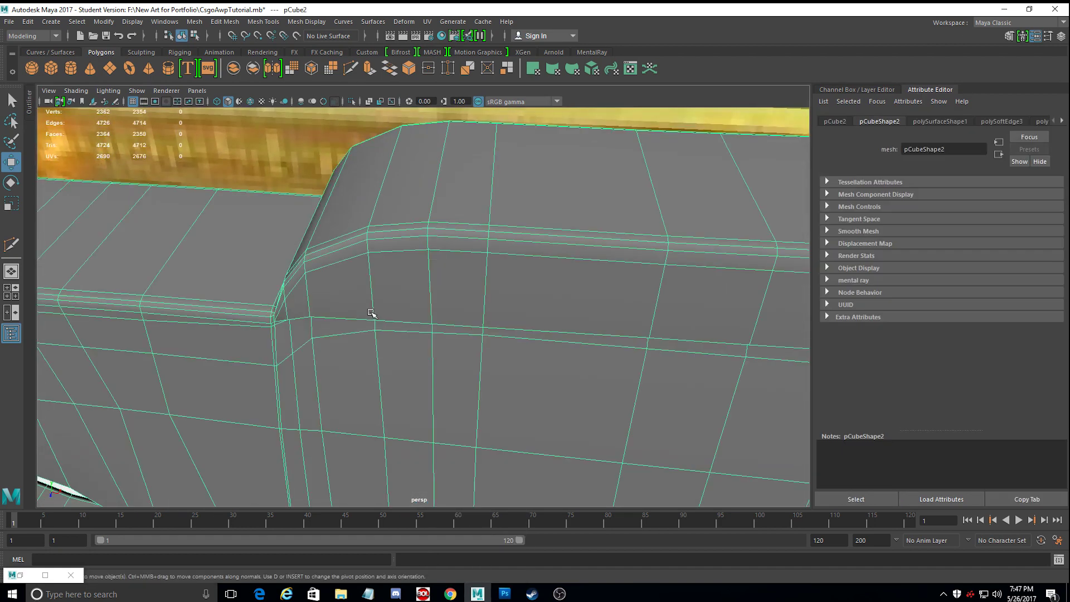
Select the edge line along the cheek rest's lower border on this side and harden its edges.
right_click(367, 314)
right_drag(328, 255, 354, 225)
alt+drag(353, 224, 394, 236)
click(334, 233)
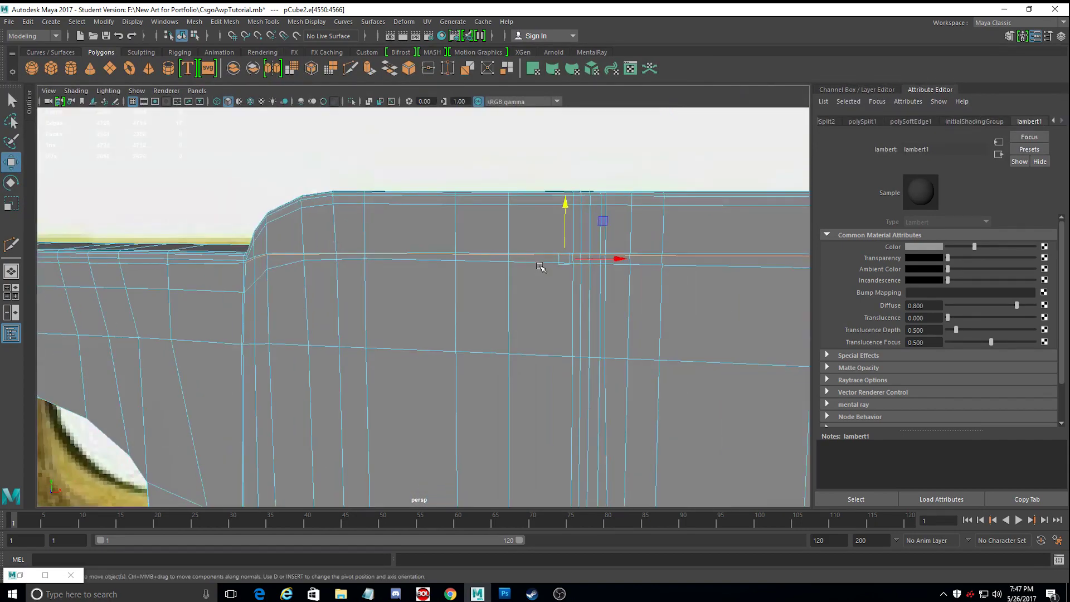
alt+right_drag(501, 244, 510, 302)
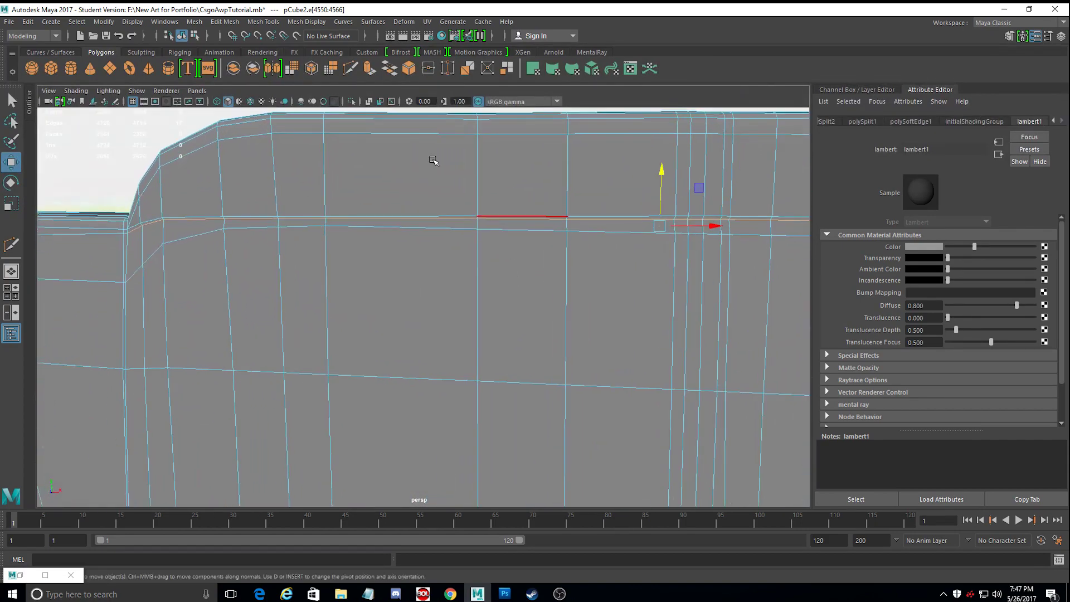
click(307, 22)
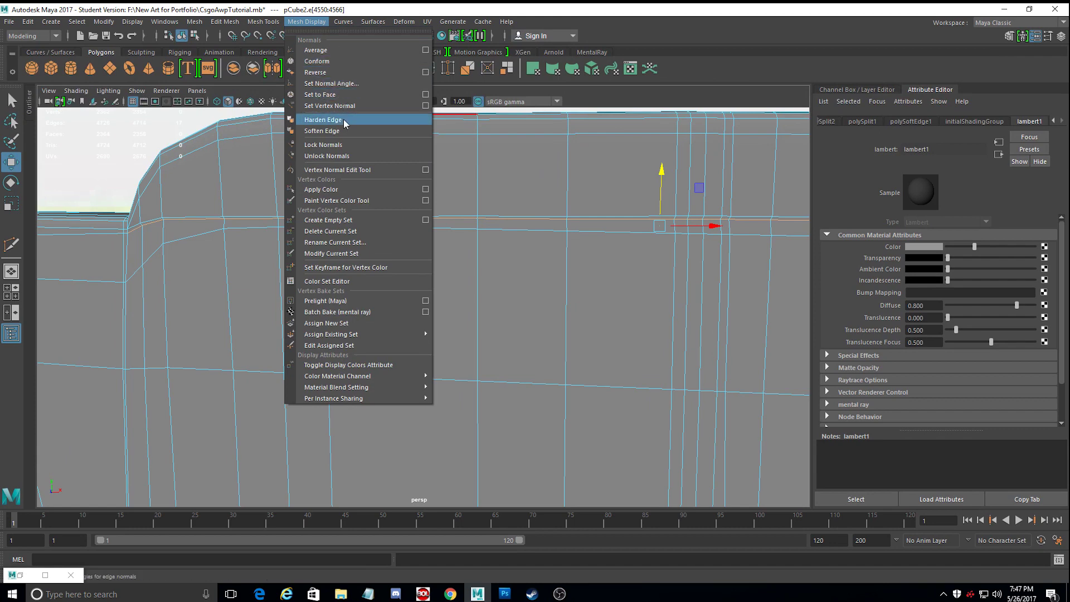
click(312, 112)
Deselect the stock's edges and examine the crease along the cheek rest's lower border up close.
scroll(409, 182, down, 5)
click(363, 176)
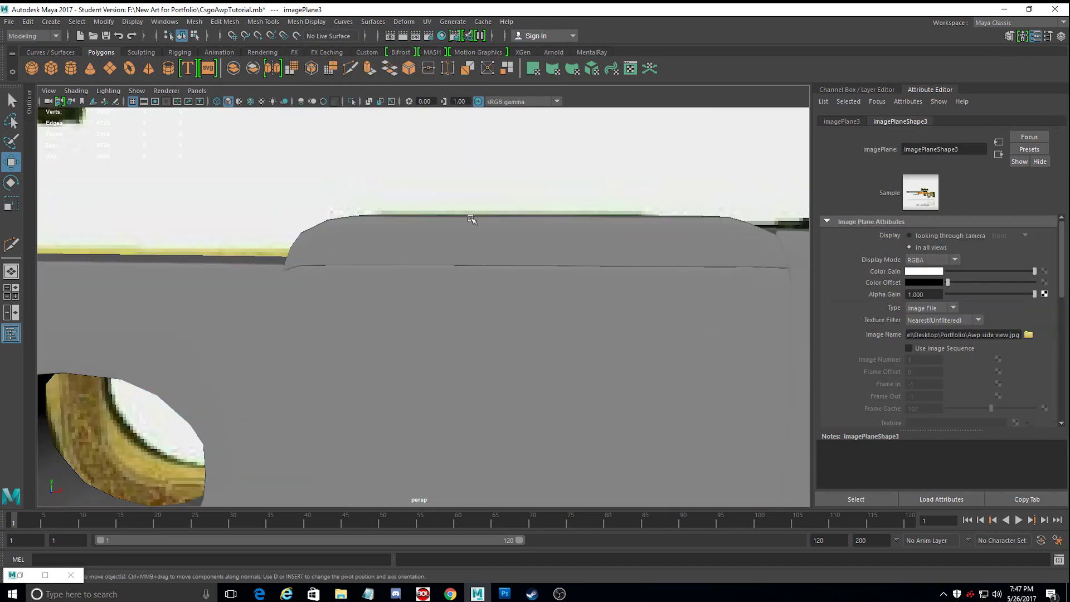
right_click(472, 221)
alt+drag(473, 224, 474, 253)
scroll(287, 274, up, 5)
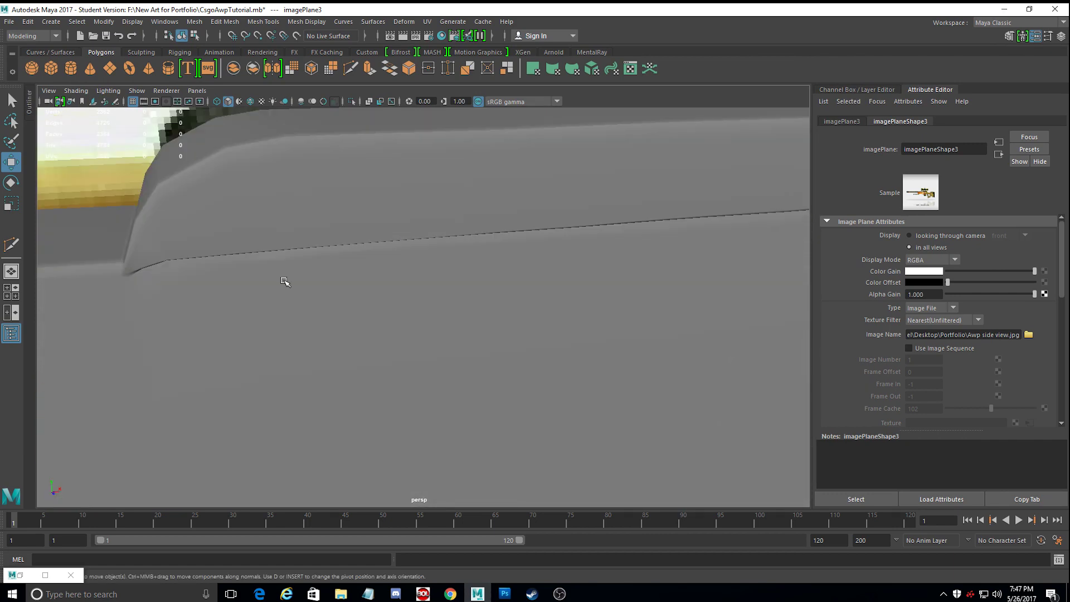
alt+drag(326, 289, 315, 273)
Select the stock, switch to edge selection and pick the edge at the cheek rest's front corner.
click(315, 274)
scroll(313, 289, up, 3)
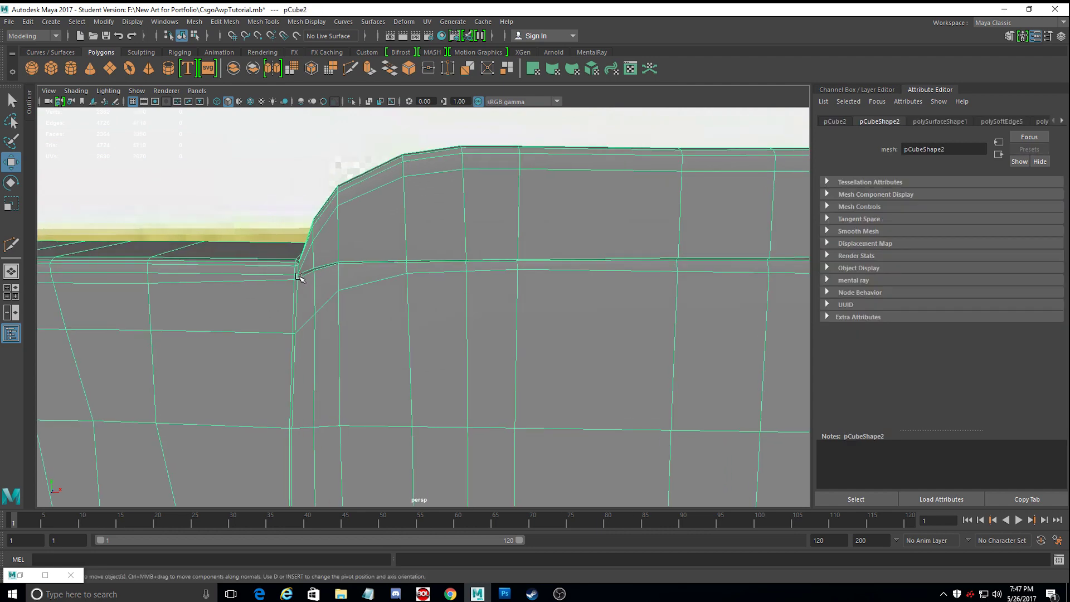
scroll(313, 294, up, 2)
alt+middle_drag(316, 306, 325, 314)
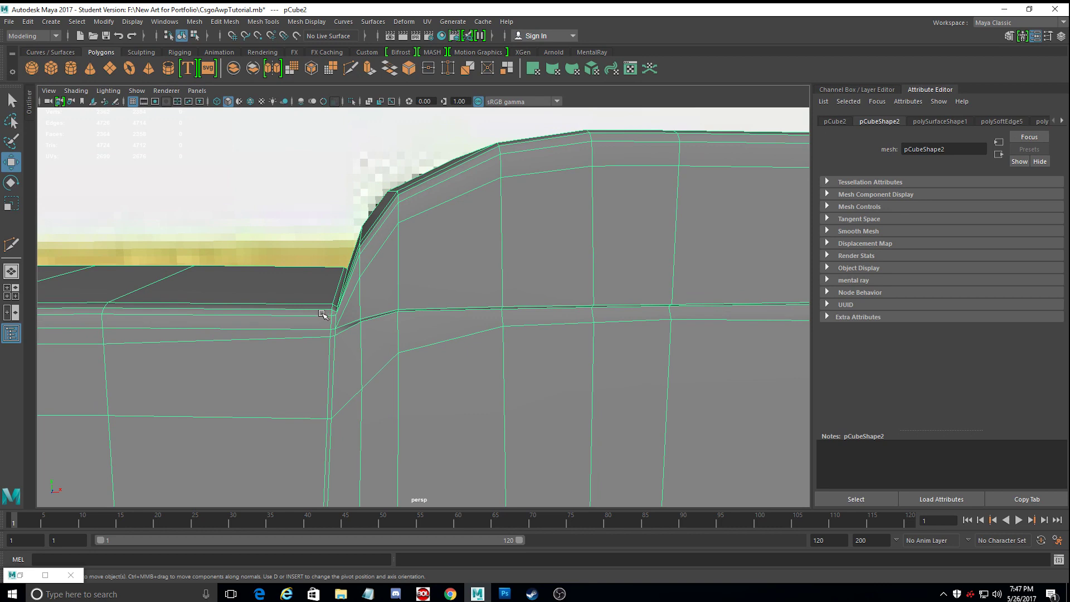
alt+drag(324, 318, 359, 339)
right_drag(369, 332, 363, 231)
double_click(380, 313)
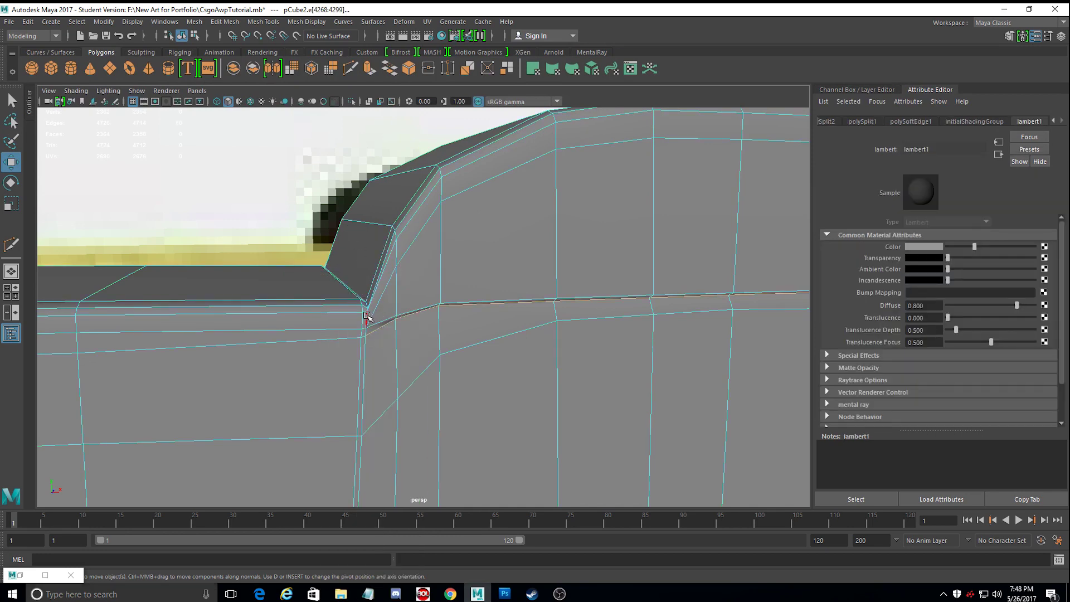
click(366, 318)
alt+middle_drag(366, 318, 174, 289)
alt+drag(175, 288, 198, 285)
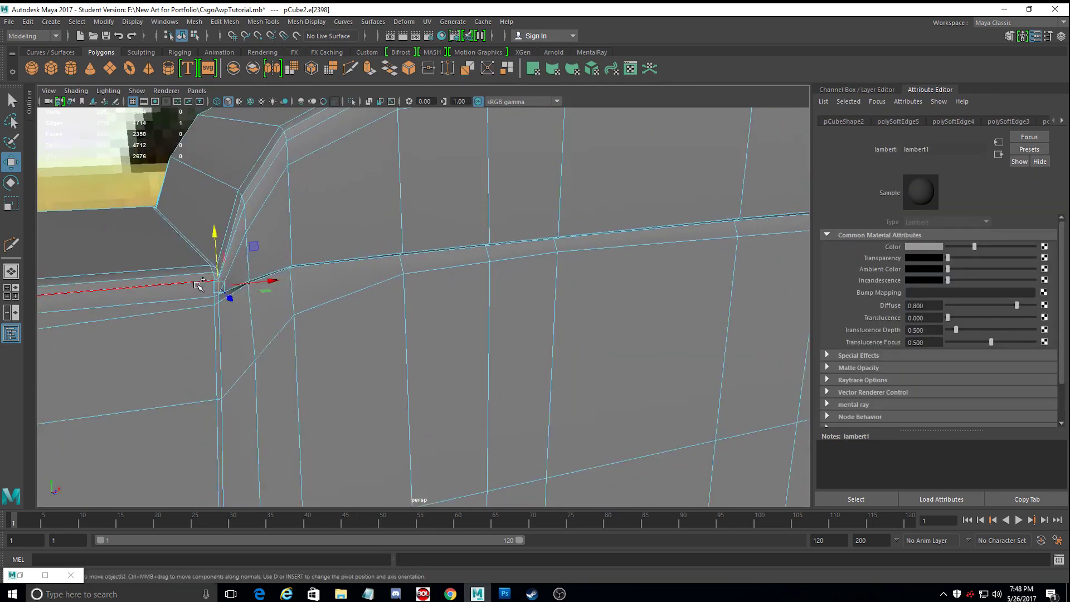
Add the matching edges around the cheek rest's front corner on the opposite side to the selection and harden them.
shift+double_click(186, 212)
alt+drag(186, 212, 420, 225)
shift+double_click(576, 268)
alt+drag(575, 267, 611, 240)
alt+middle_drag(652, 195, 639, 236)
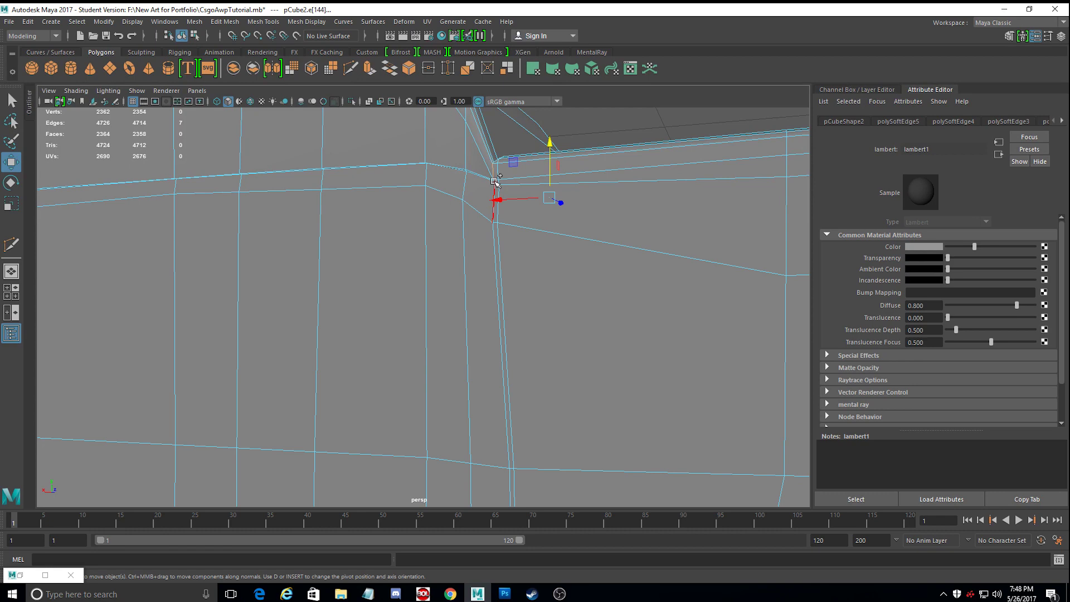
mouse_move(509, 203)
alt+mouse_down()
mouse_move(543, 154)
mouse_move(501, 184)
alt+mouse_up()
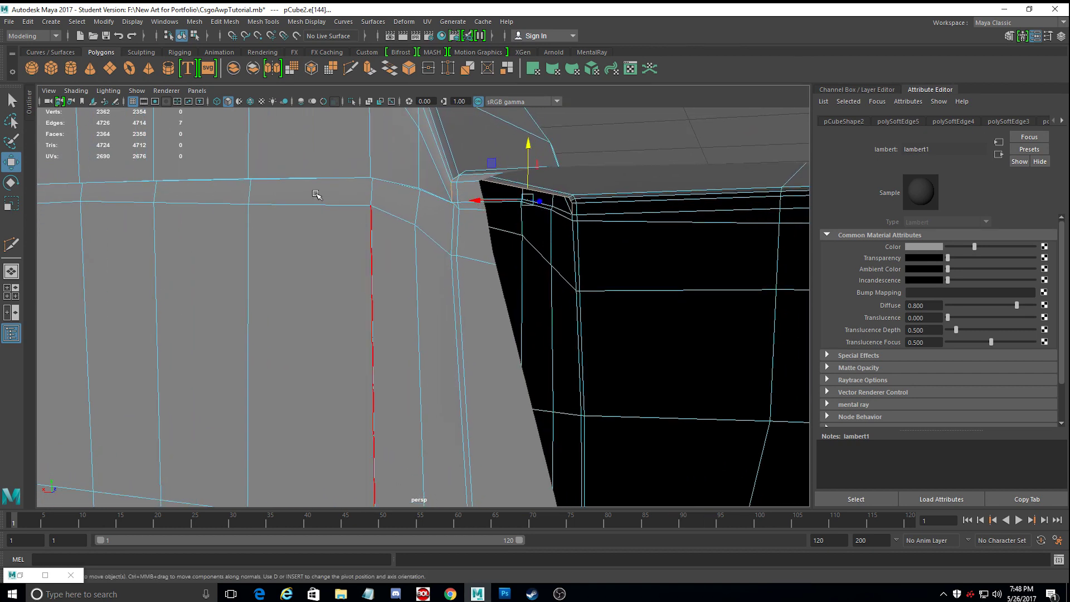
click(224, 21)
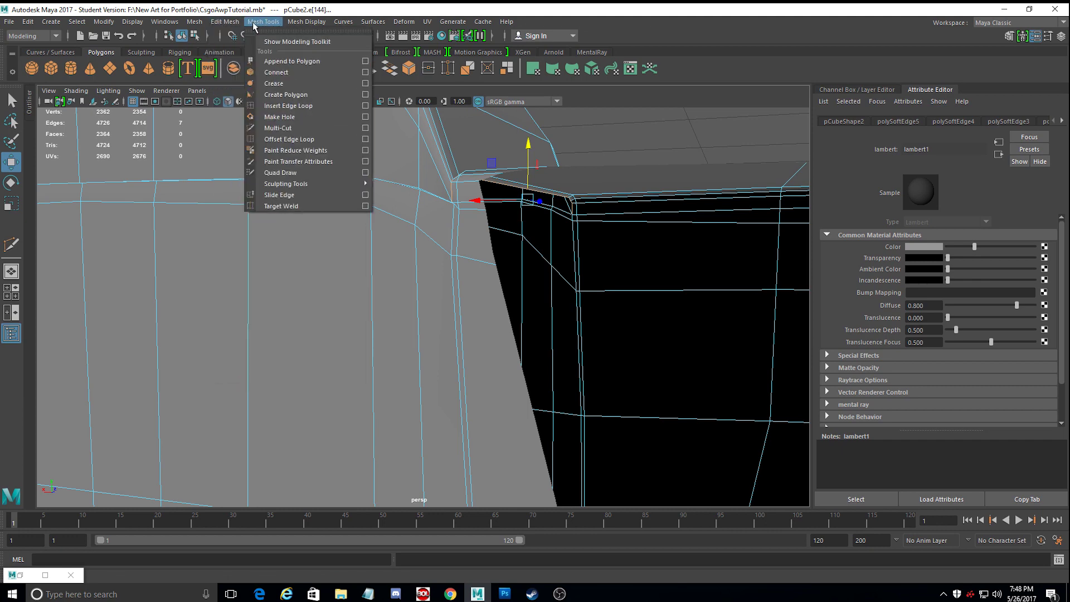
mouse_move(288, 22)
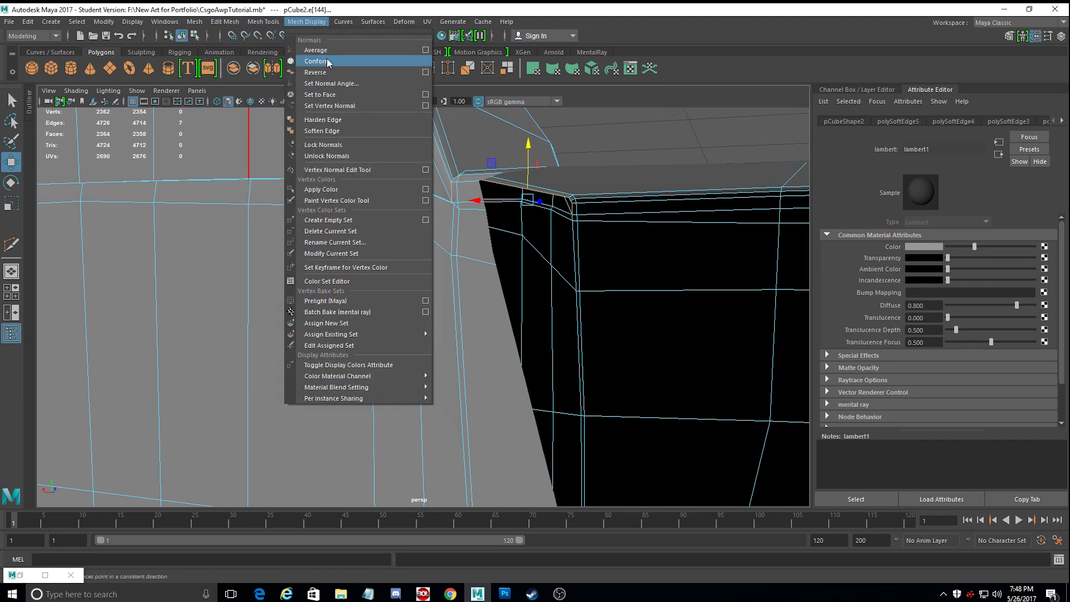
click(334, 119)
scroll(488, 202, up, 1)
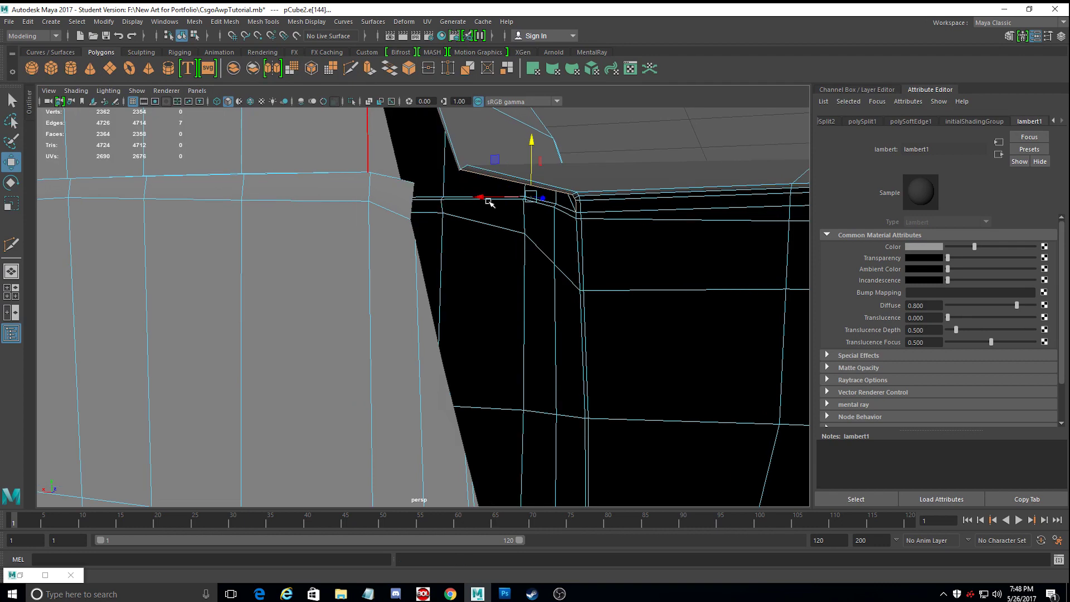
Return to object mode, deselect the stock and check the whole rifle from the side.
right_drag(489, 199, 524, 186)
scroll(613, 160, down, 3)
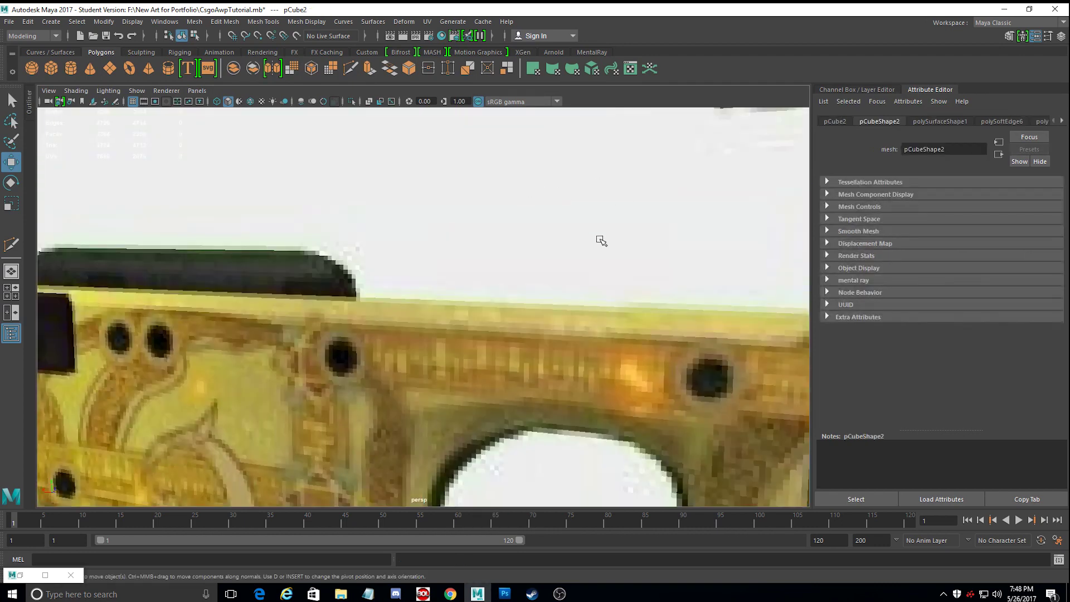
click(602, 240)
alt+drag(601, 241, 613, 268)
alt+middle_drag(491, 304, 432, 265)
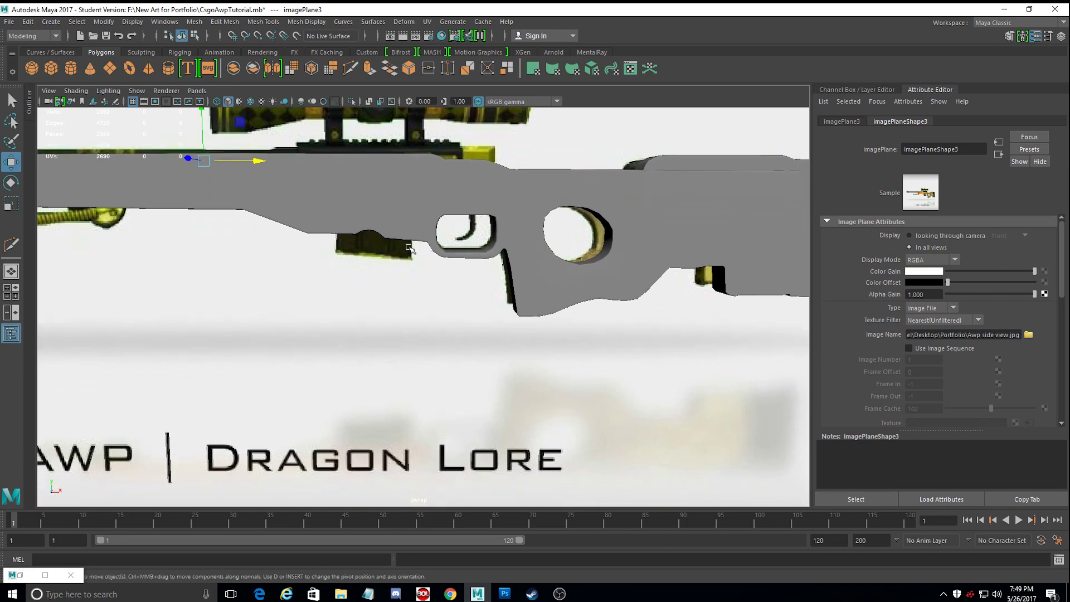
Create a polygon cube, scale it down uniformly below the stock and move it outward from the side reference image.
click(51, 68)
alt+drag(370, 268, 168, 206)
drag(335, 120, 370, 332)
click(10, 204)
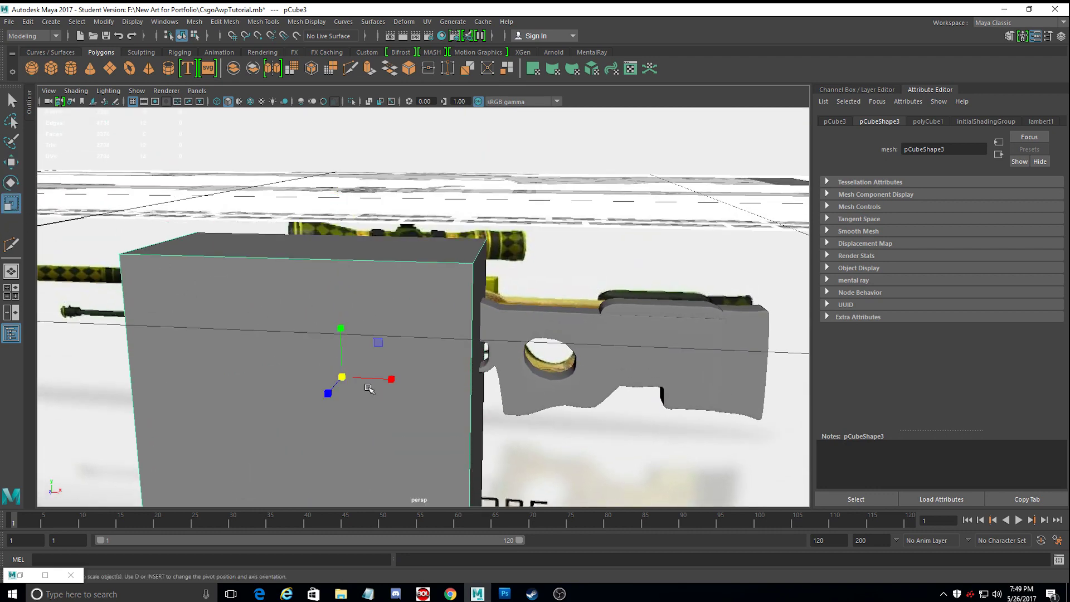
drag(343, 378, 131, 368)
alt+right_drag(228, 390, 319, 432)
alt+drag(319, 432, 318, 368)
alt+middle_drag(319, 368, 320, 399)
alt+drag(319, 400, 418, 348)
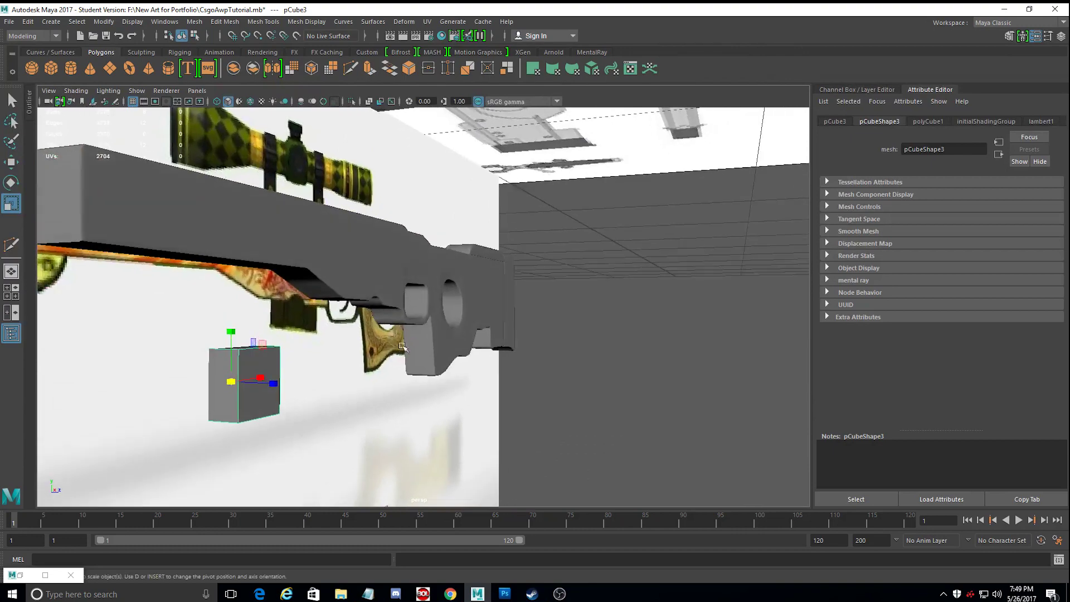
click(13, 164)
drag(274, 383, 301, 378)
Enlarge the front view and make the lambert1 material semi-transparent so the reference image shows through the model.
key(space)
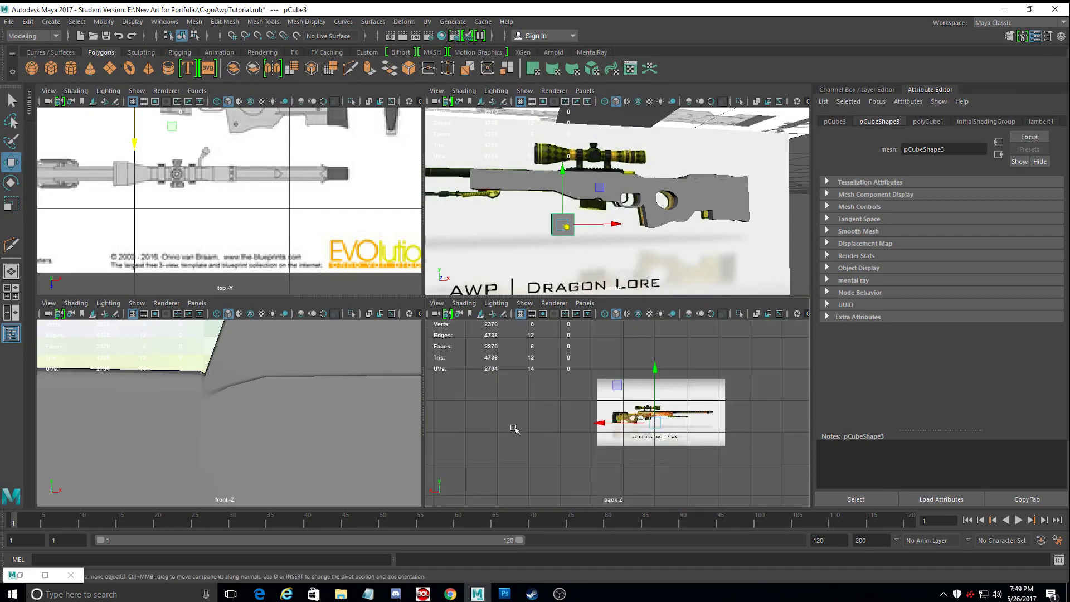
key(space)
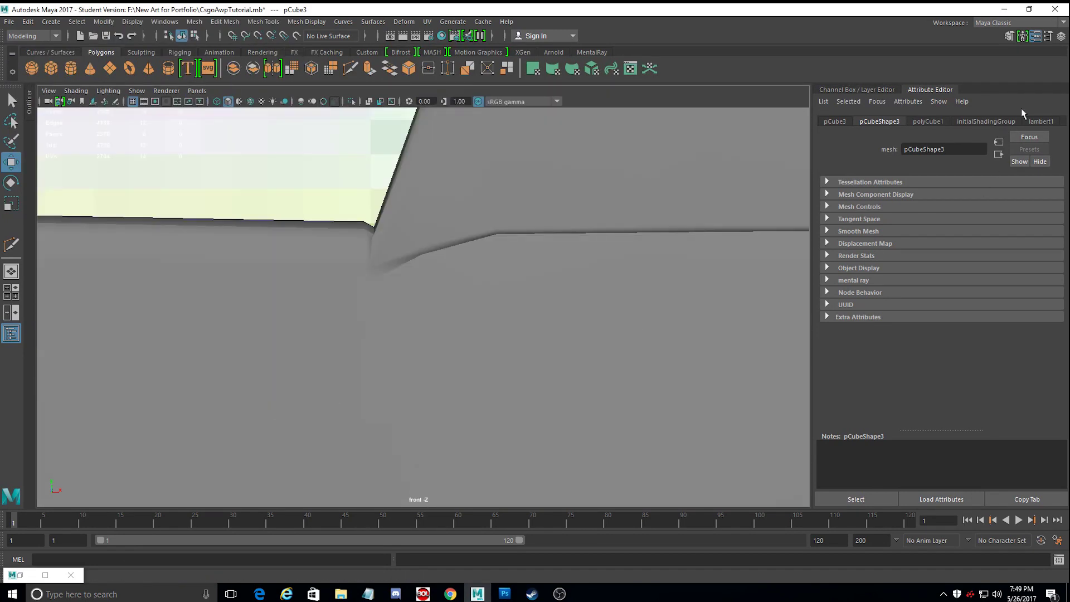
click(1042, 121)
drag(965, 262, 988, 258)
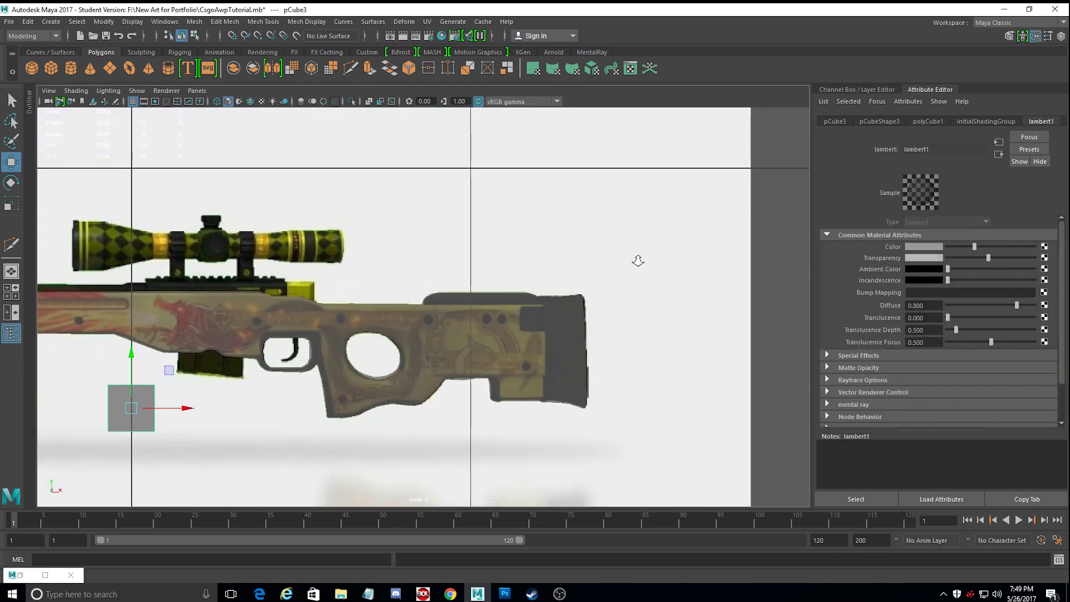
In the front view, move the cube over the magazine in the reference image.
alt+right_drag(638, 261, 540, 272)
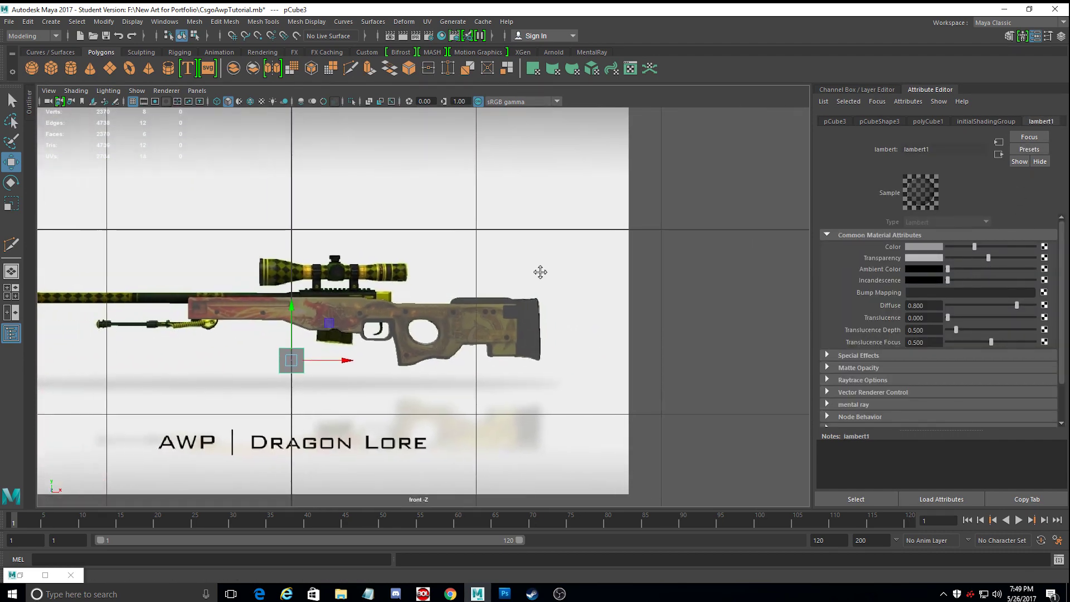
alt+middle_drag(540, 272, 567, 258)
alt+right_drag(567, 258, 619, 504)
alt+middle_drag(264, 369, 371, 294)
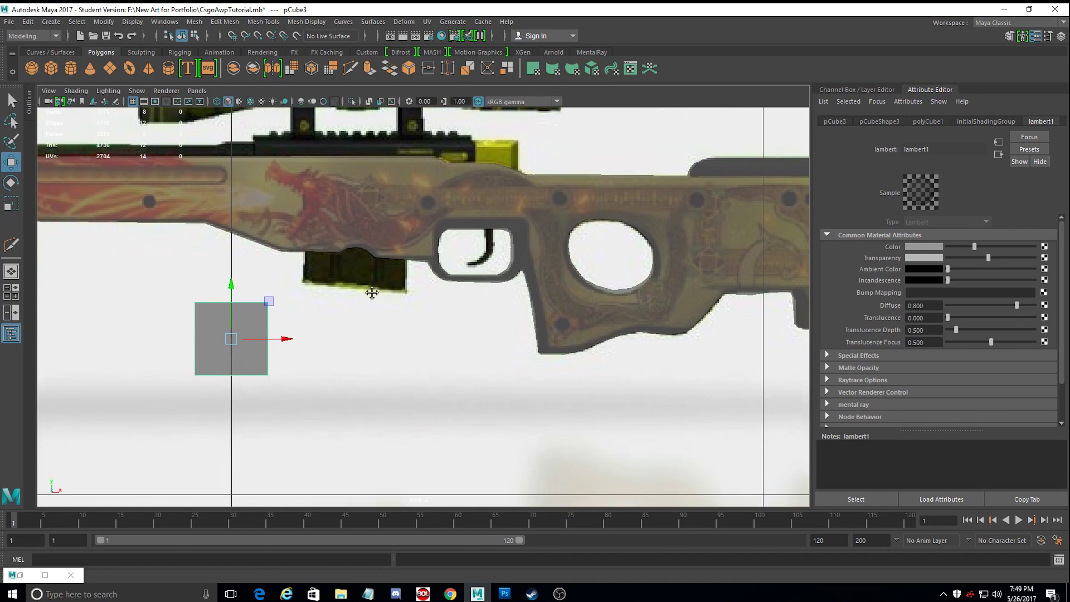
alt+right_drag(371, 294, 391, 379)
drag(244, 346, 396, 347)
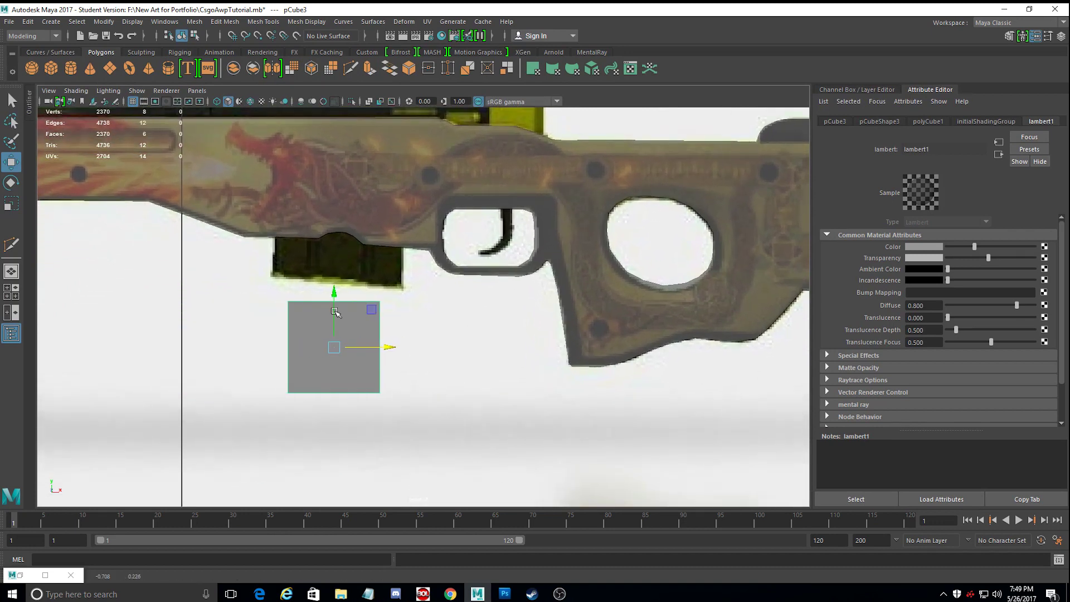
drag(333, 311, 352, 202)
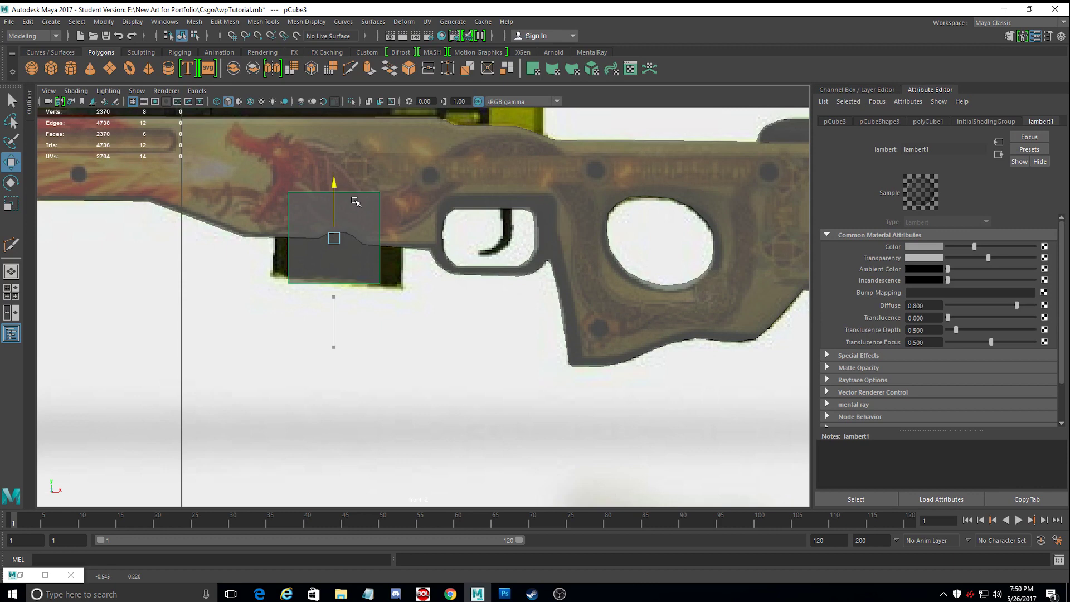
Tilt the cube about 4 degrees clockwise and stretch it lengthwise to match the magazine's slant and length.
alt+middle_drag(359, 203, 261, 183)
click(11, 186)
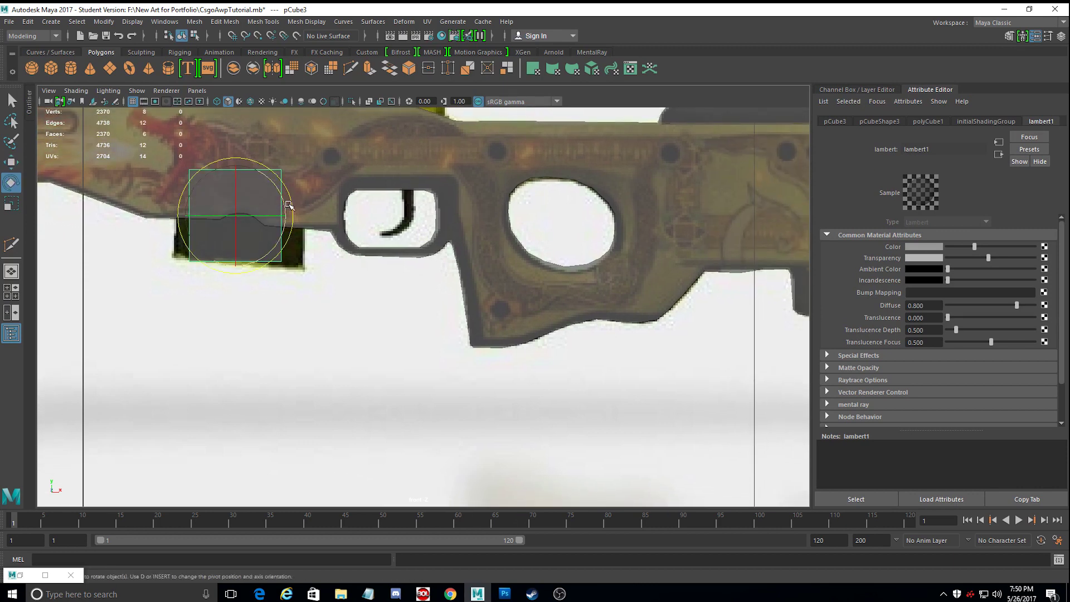
drag(294, 206, 297, 209)
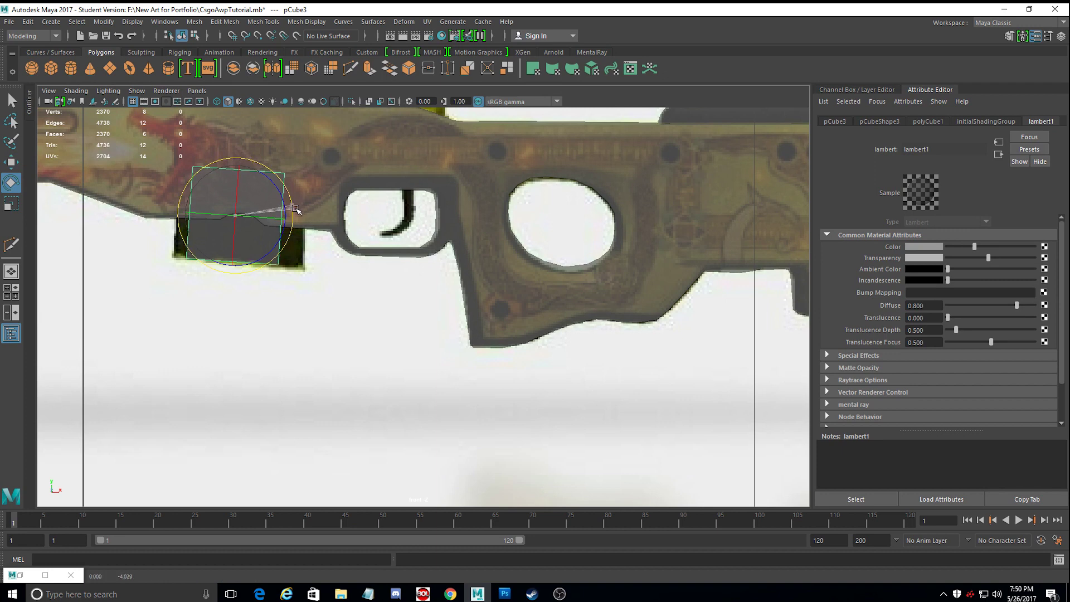
click(13, 163)
click(11, 204)
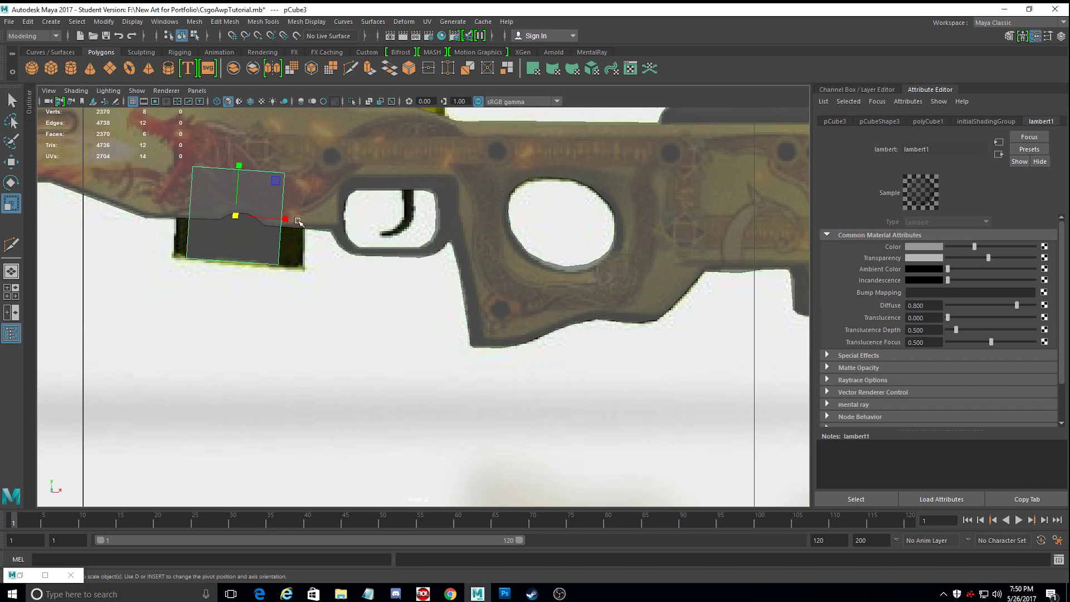
drag(289, 220, 304, 226)
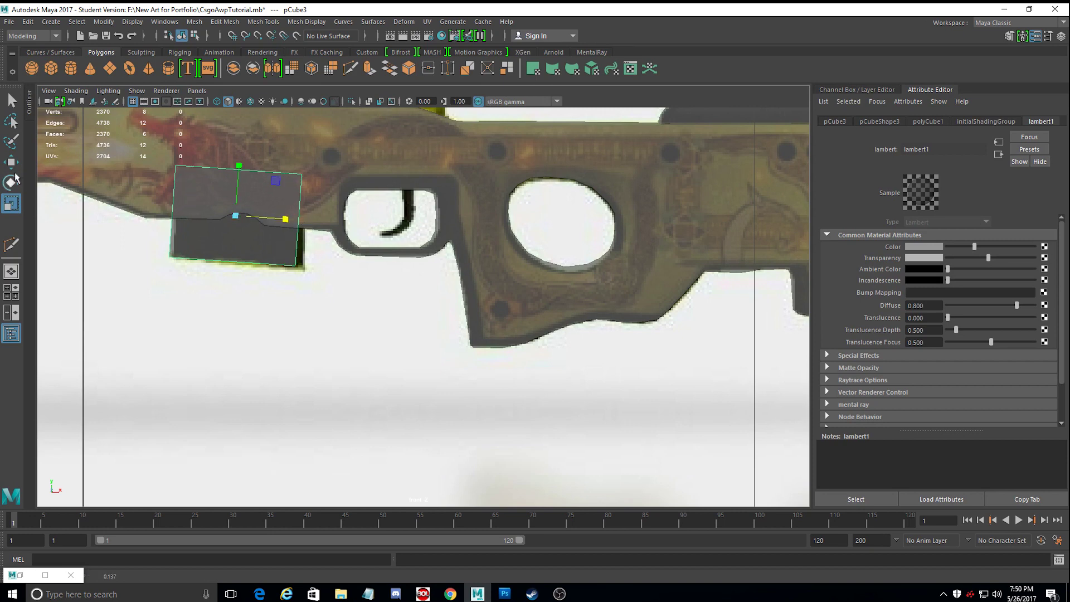
click(12, 163)
drag(275, 217, 282, 219)
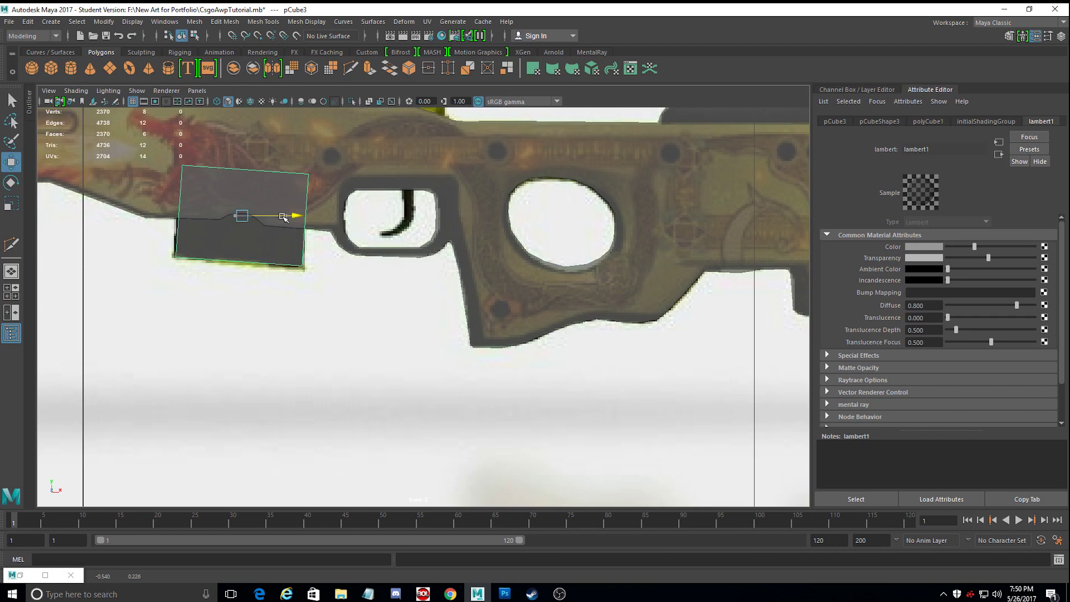
Fine-tune the magazine block's tilt and position against the reference magazine's lower outline.
drag(241, 170, 242, 174)
click(13, 184)
drag(293, 209, 293, 209)
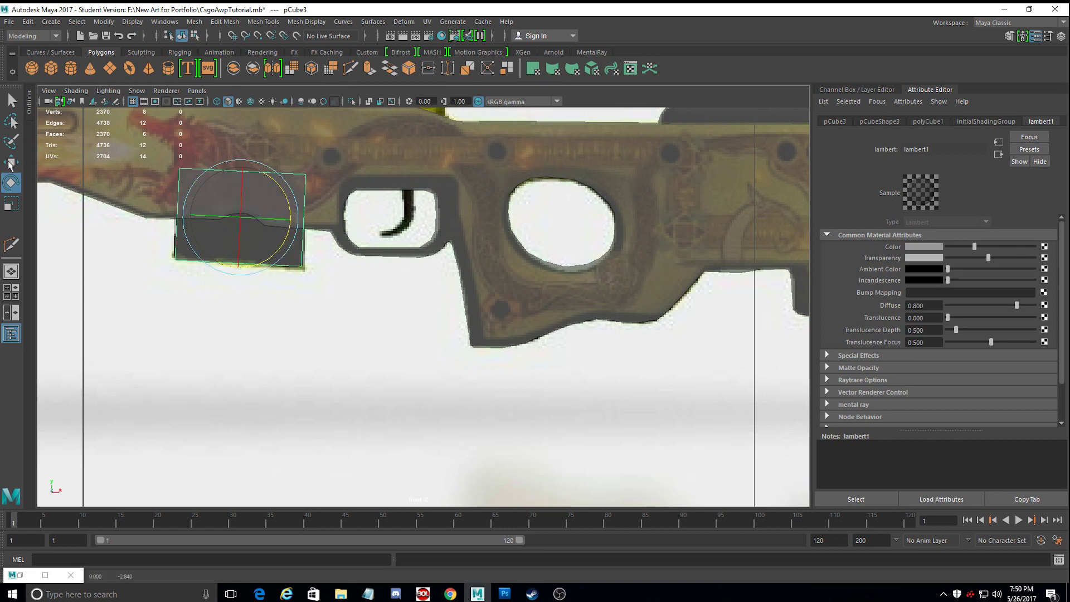
click(11, 164)
drag(288, 223, 289, 221)
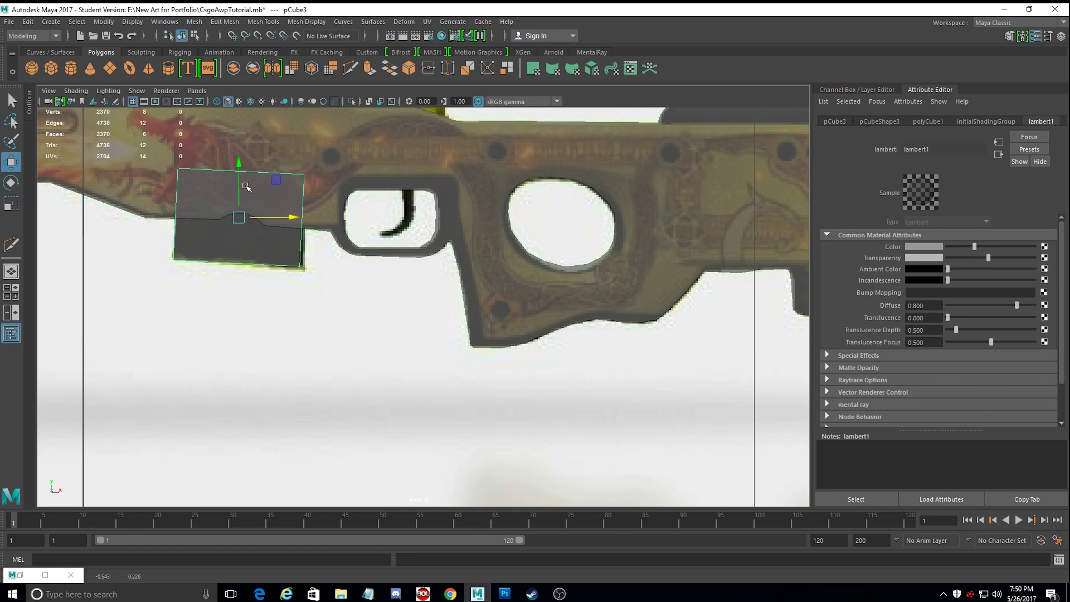
Shorten the magazine block's height and realign its lower edge with the bottom of the reference magazine.
drag(246, 187, 241, 203)
click(11, 183)
click(12, 202)
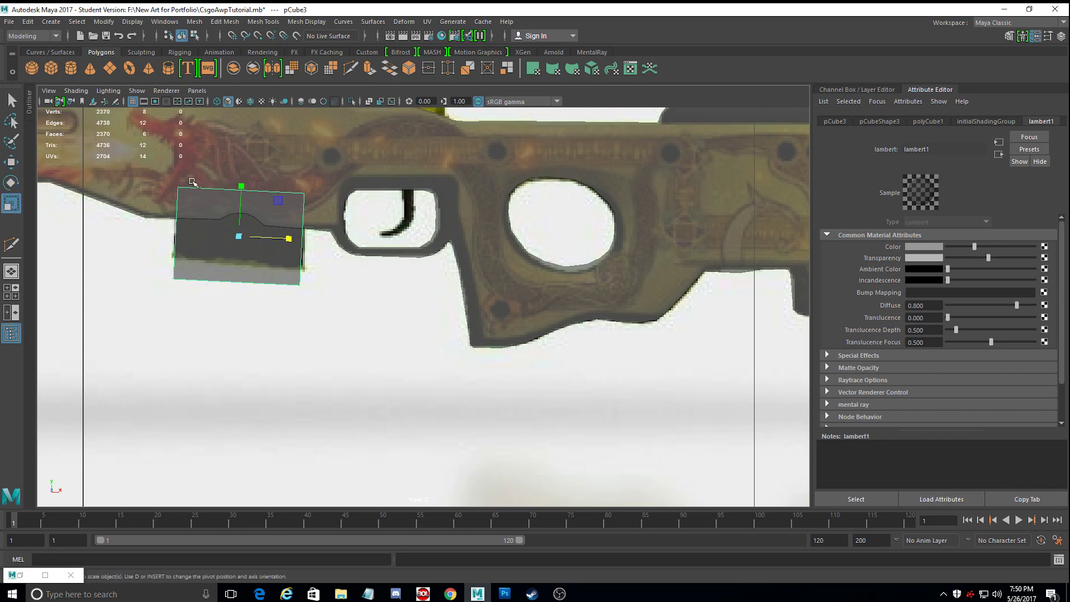
mouse_move(242, 188)
mouse_down()
mouse_move(242, 199)
mouse_move(240, 190)
mouse_up()
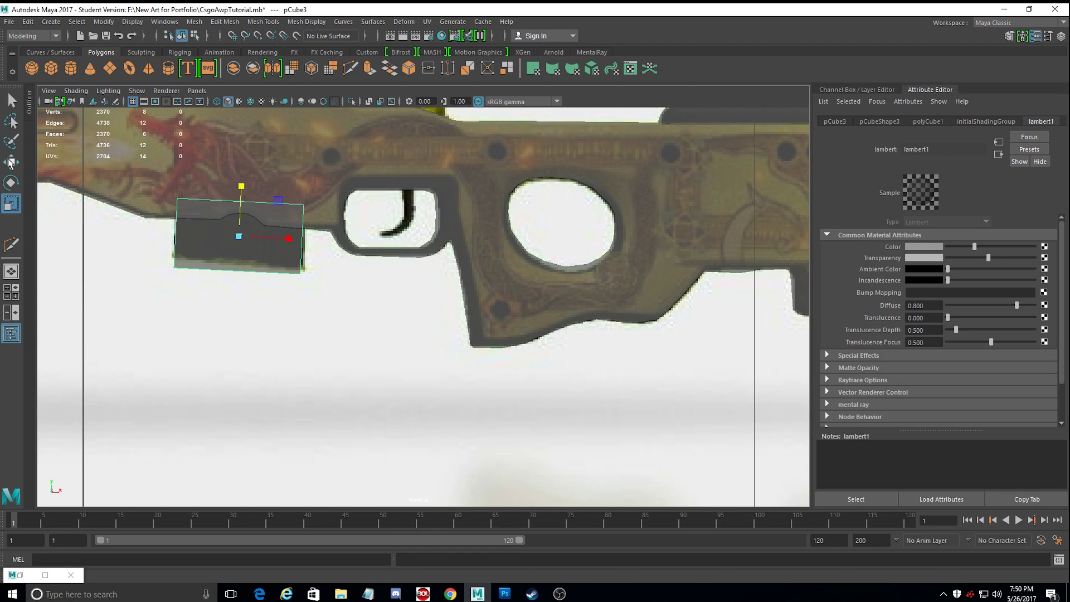
click(8, 162)
drag(240, 189, 241, 179)
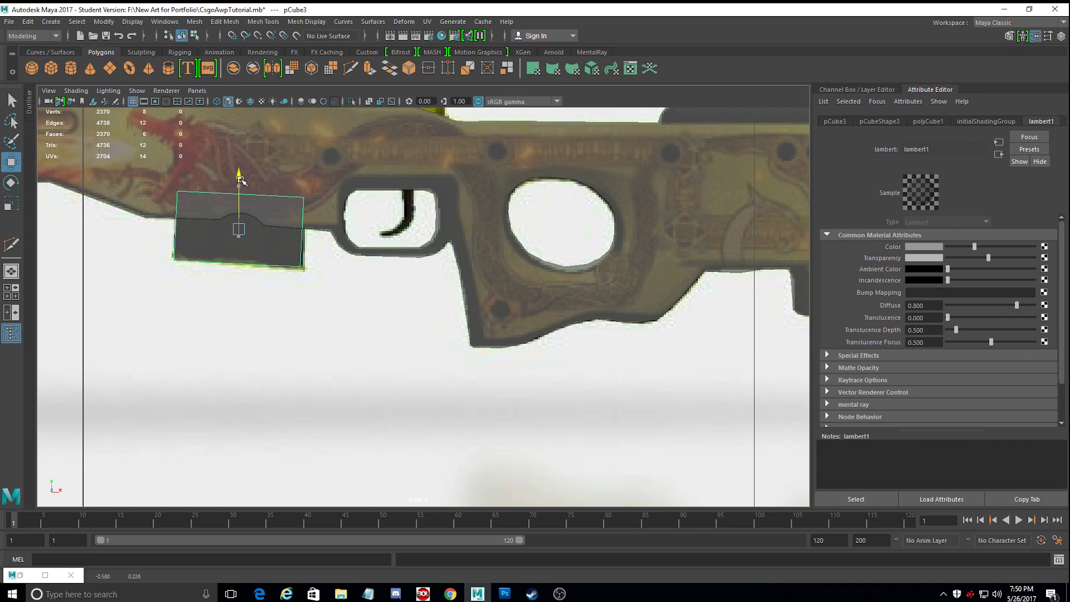
drag(284, 229, 285, 230)
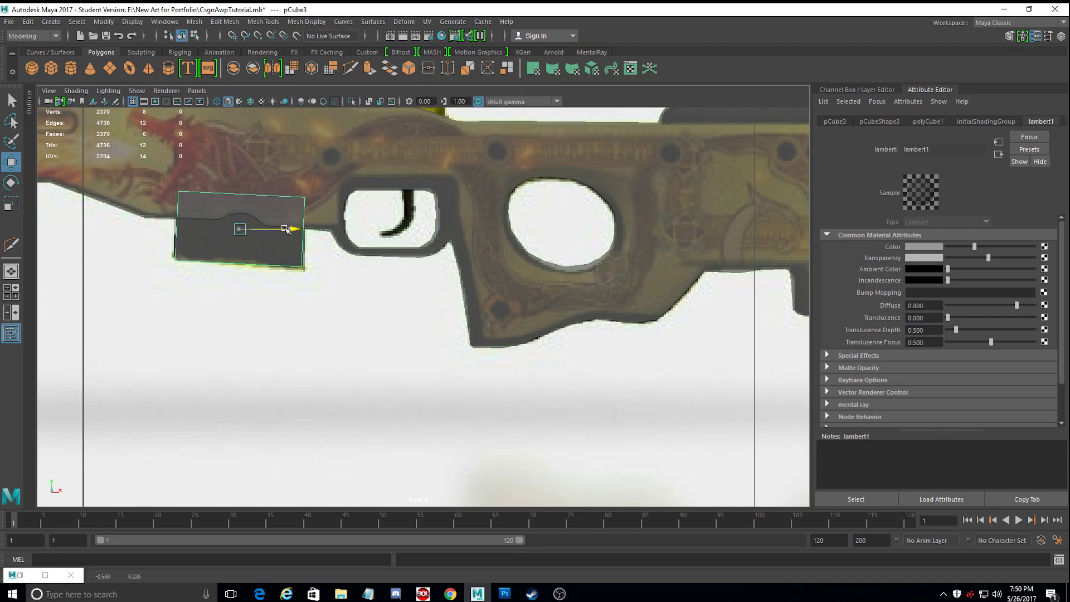
In the perspective view, shift the magazine block sideways under the stock and scale its width down.
key(space)
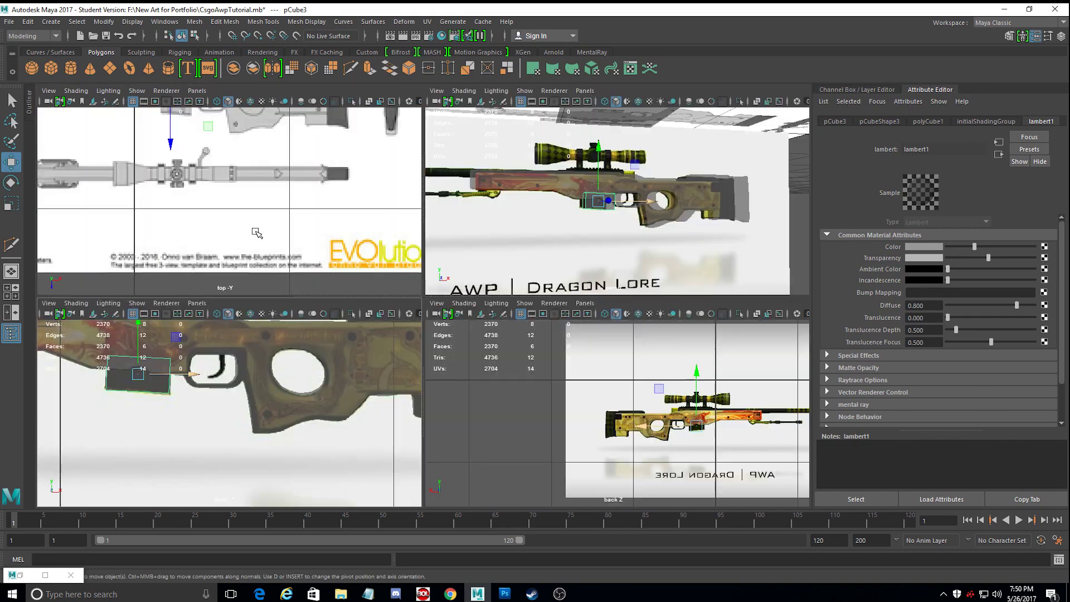
alt+drag(743, 264, 631, 208)
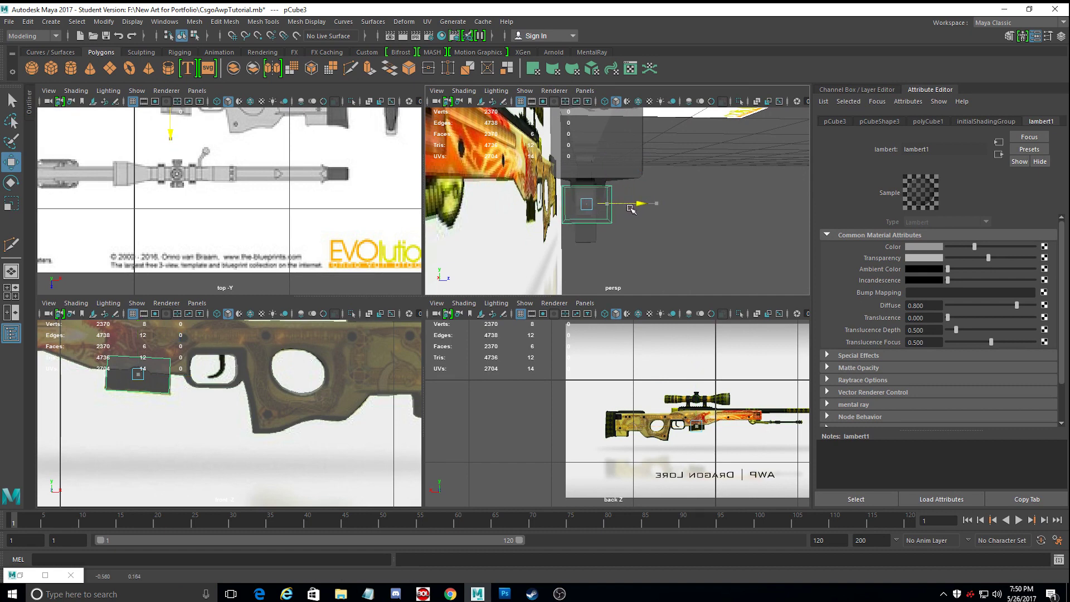
click(12, 206)
drag(638, 209, 632, 208)
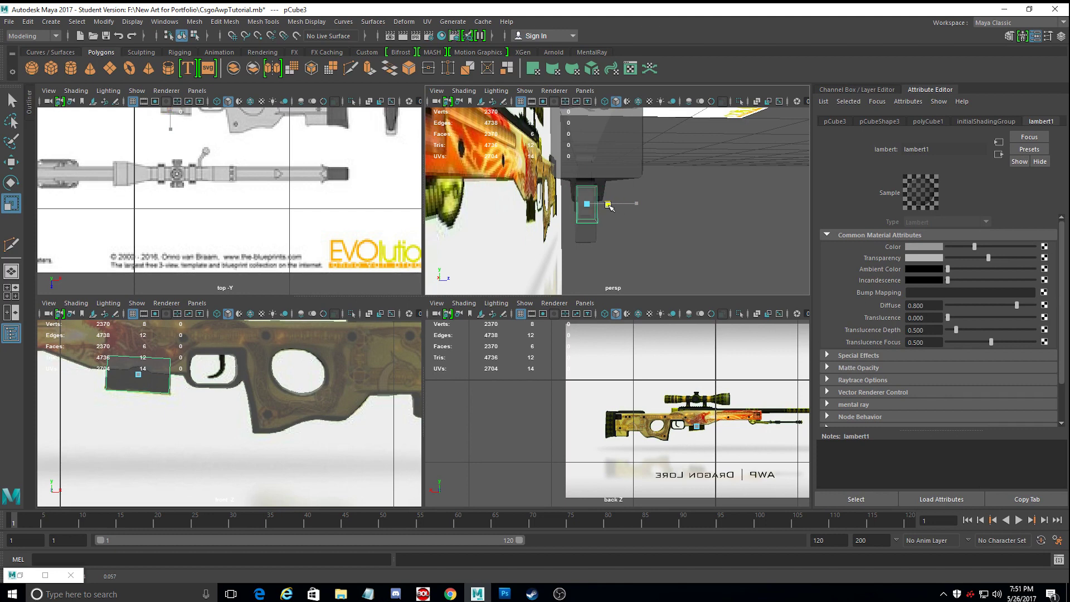
Insert a Multi-Cut edge loop around the magazine block close to its muzzle-side end.
alt+drag(610, 220, 590, 287)
alt+right_drag(590, 287, 594, 287)
alt+drag(594, 286, 576, 278)
click(11, 245)
alt+drag(527, 235, 459, 243)
alt+right_drag(458, 242, 466, 250)
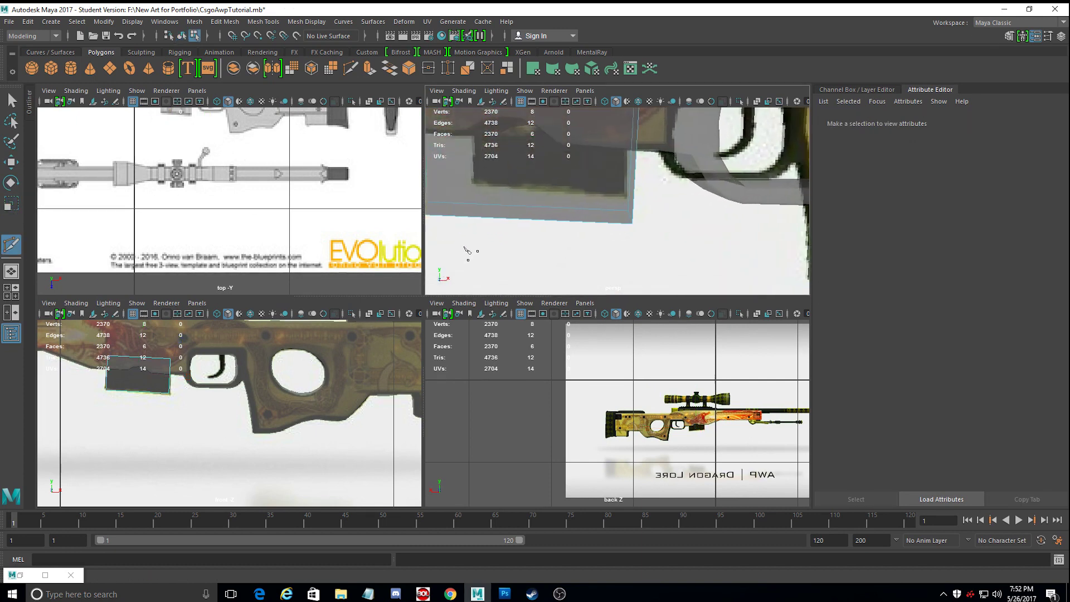
alt+middle_drag(467, 251, 499, 259)
scroll(98, 428, up, 3)
alt+middle_drag(119, 440, 241, 443)
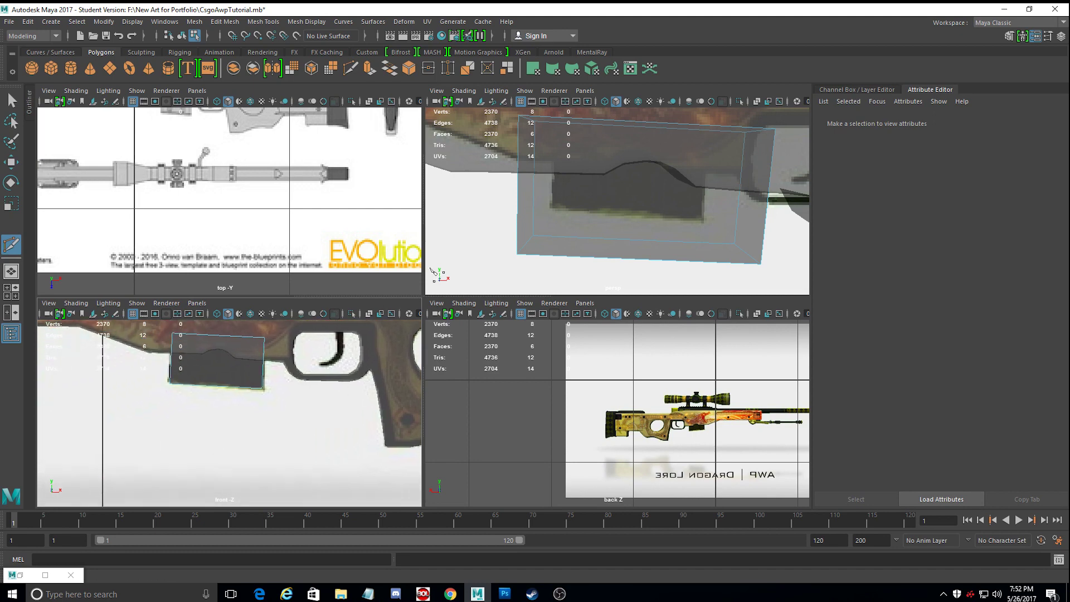
click(519, 254)
alt+drag(582, 276, 628, 270)
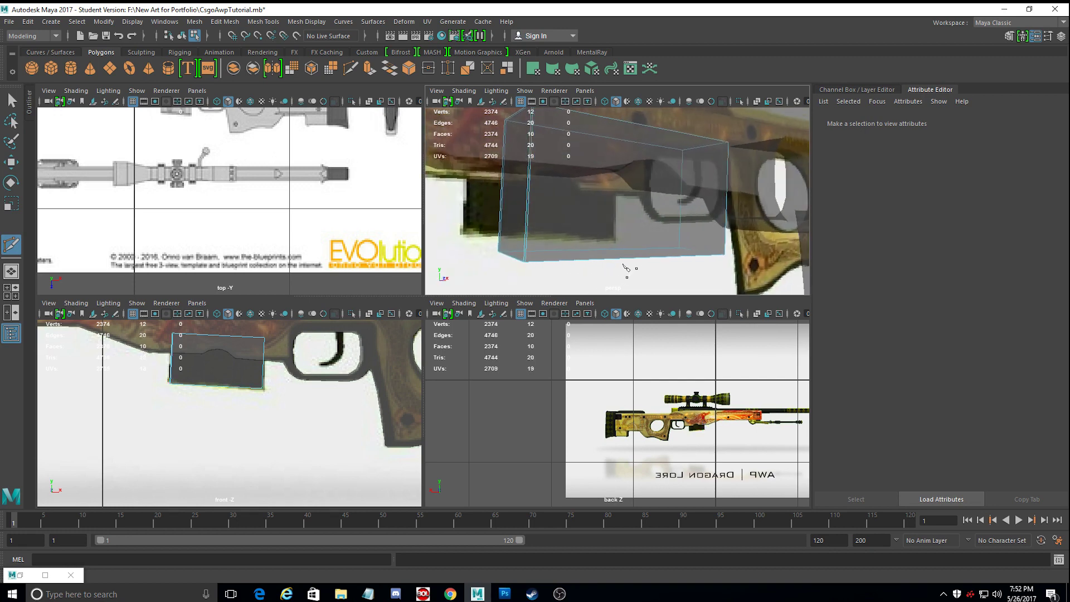
Insert three more supporting edge loops on the magazine block: near its bottom, its trigger-side end and its top.
alt+middle_drag(629, 270, 619, 234)
key(space)
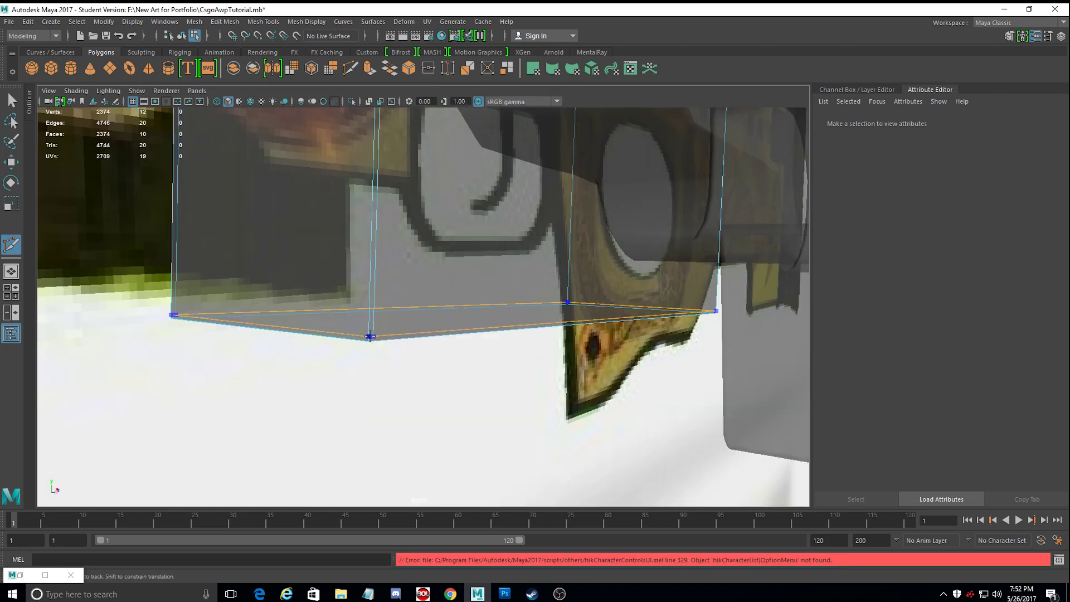
click(371, 337)
alt+drag(472, 364, 372, 341)
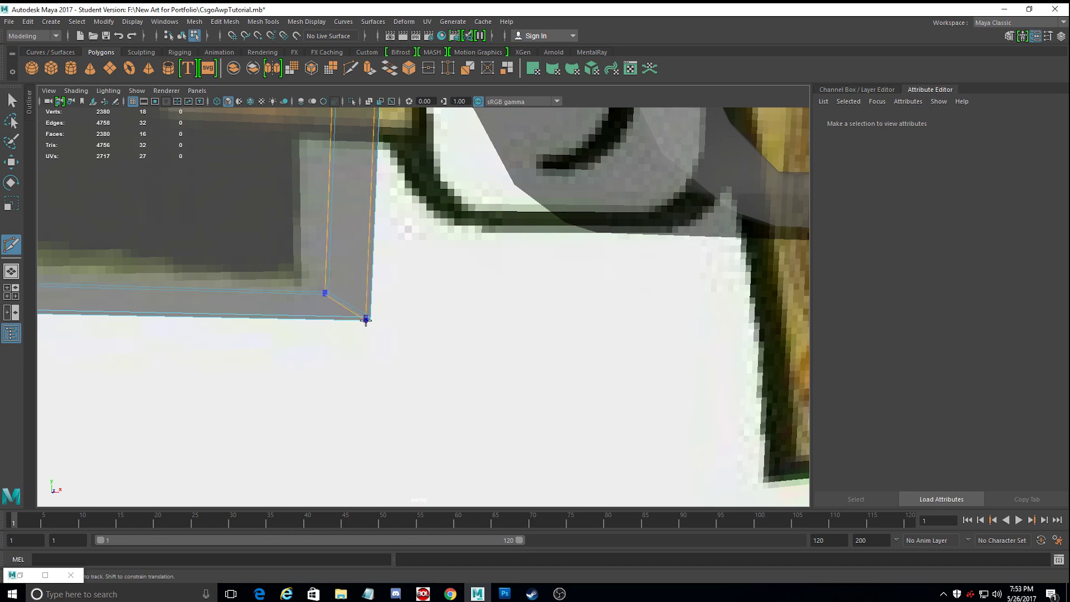
ctrl+click(367, 320)
alt+middle_drag(372, 333, 377, 407)
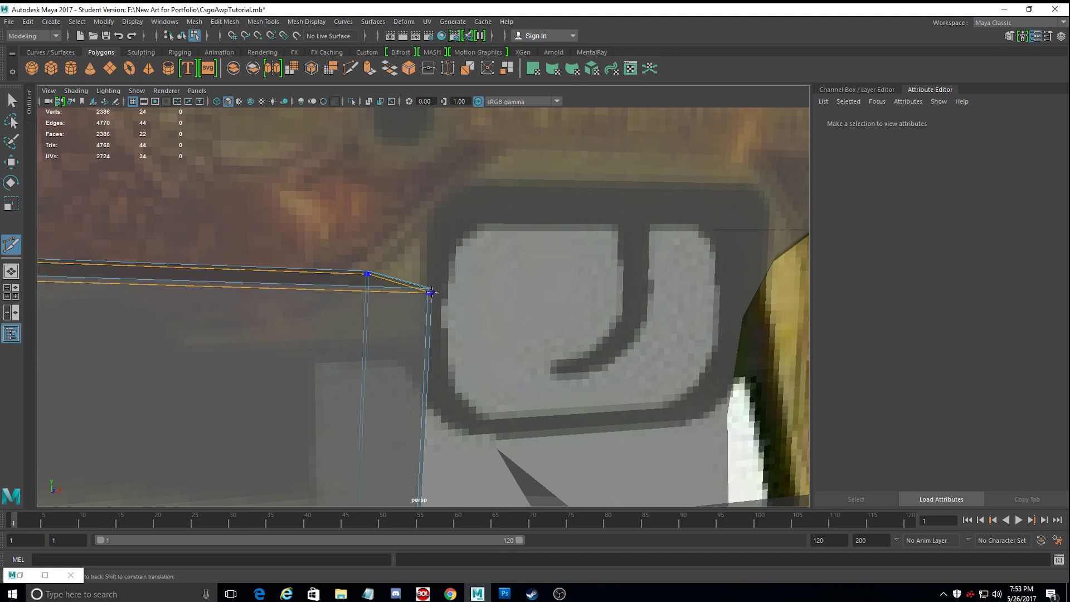
ctrl+click(432, 292)
click(431, 291)
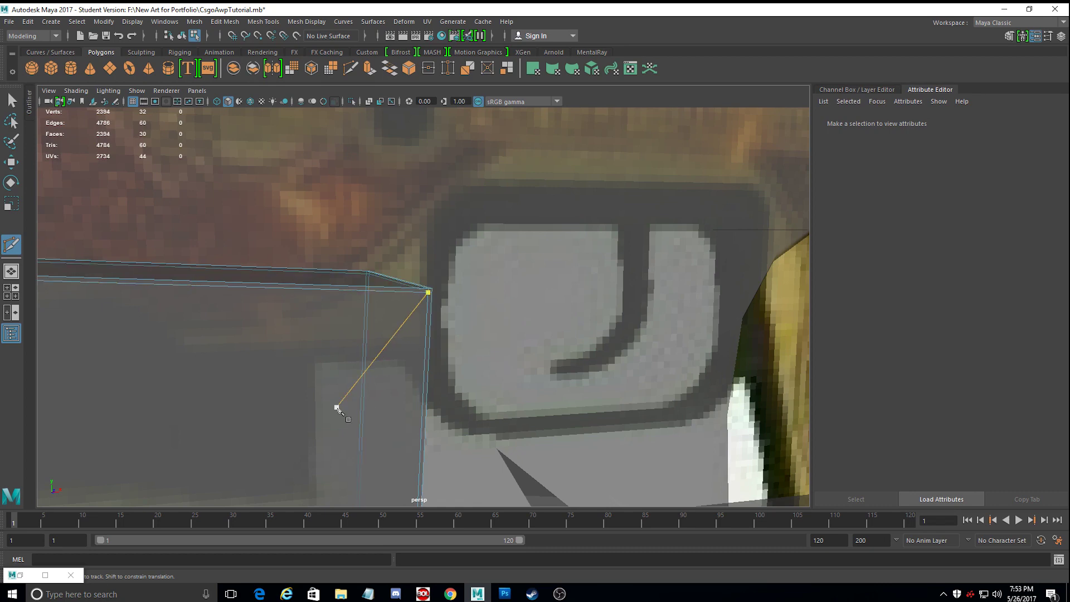
scroll(331, 397, down, 2)
key(w)
Select all edges around the bottom outline of the magazine block, including the short segments at the corners.
alt+drag(331, 397, 675, 343)
right_drag(695, 302, 691, 245)
click(617, 327)
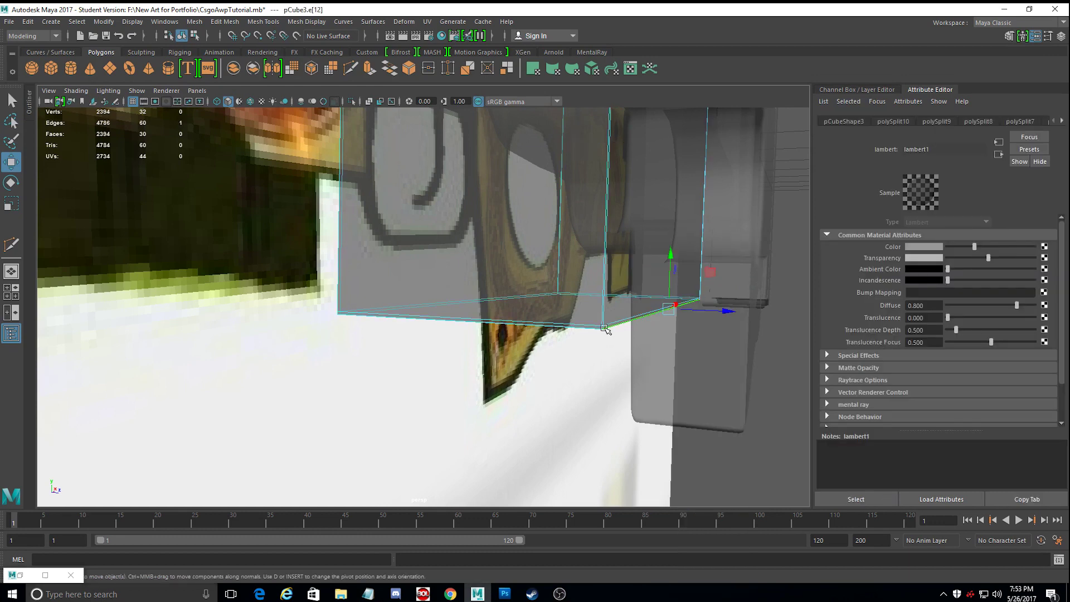
shift+click(594, 329)
alt+drag(593, 328, 463, 321)
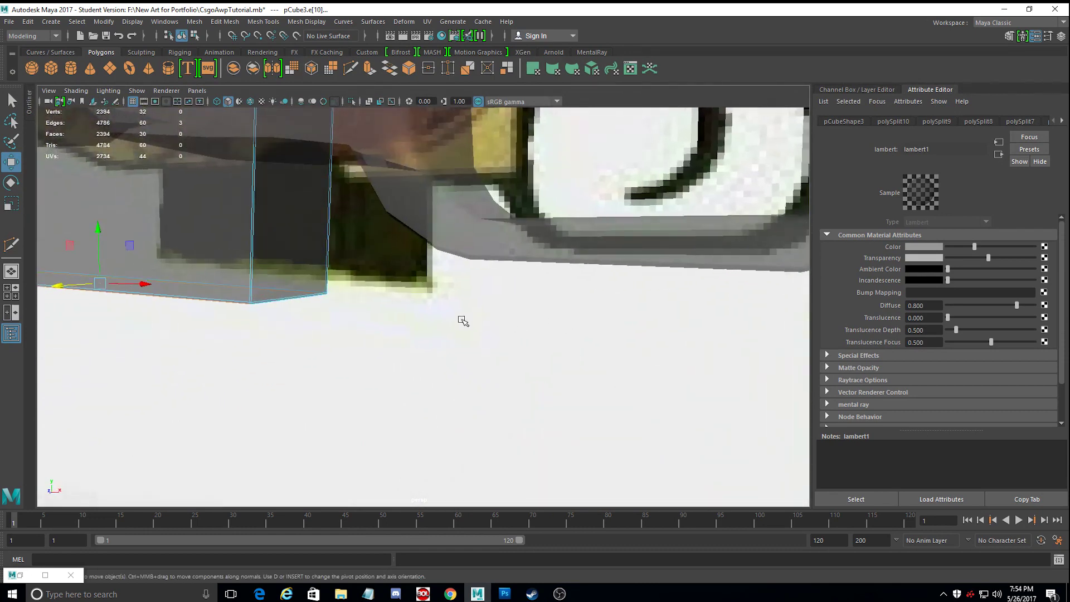
alt+drag(284, 310, 555, 322)
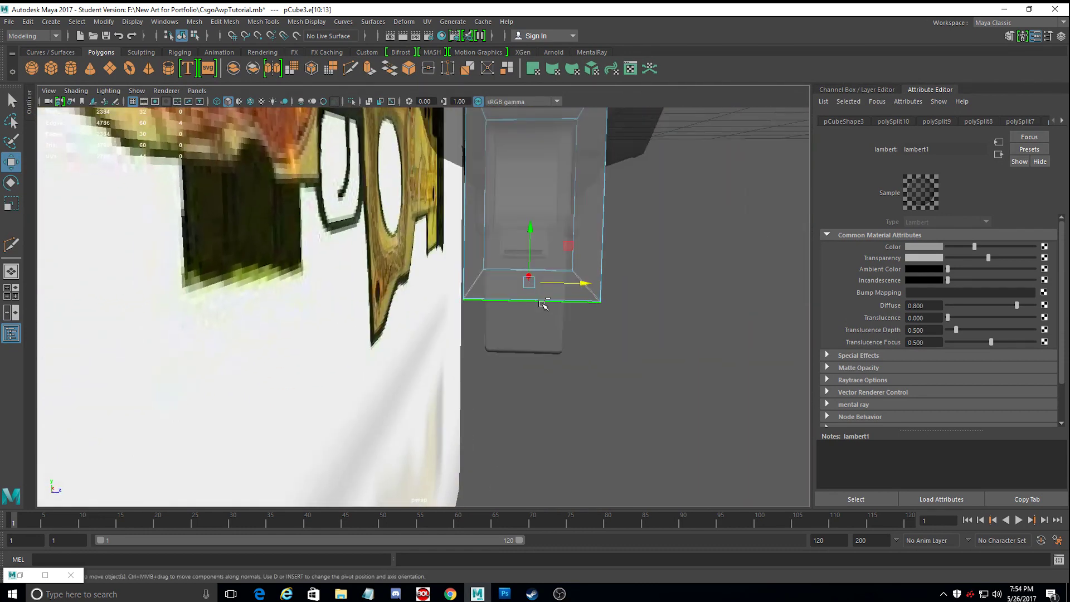
alt+drag(543, 304, 628, 296)
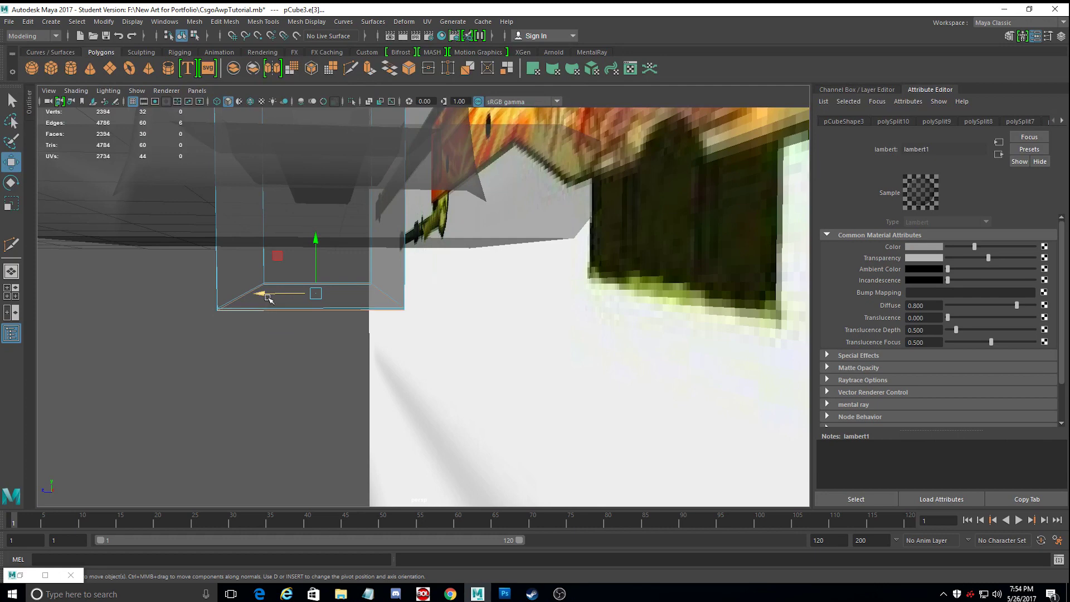
alt+drag(268, 311, 362, 348)
alt+right_drag(363, 348, 1, 193)
click(12, 203)
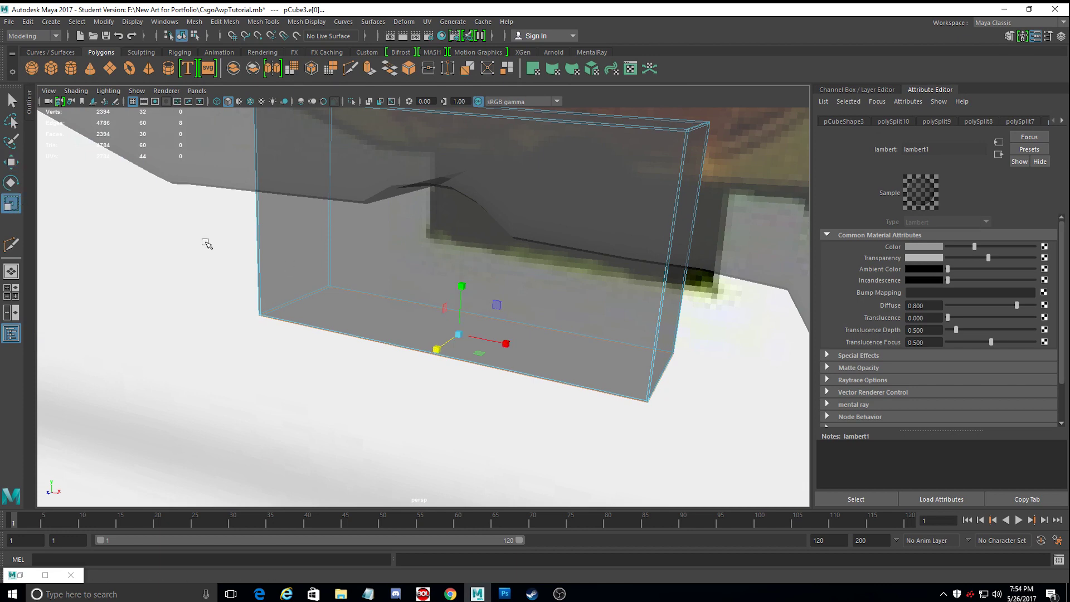
alt+drag(311, 275, 435, 266)
alt+middle_drag(454, 240, 327, 239)
shift+click(381, 218)
shift+click(374, 213)
alt+right_drag(373, 213, 268, 234)
alt+middle_drag(267, 234, 470, 249)
alt+drag(471, 248, 424, 199)
alt+drag(349, 160, 402, 263)
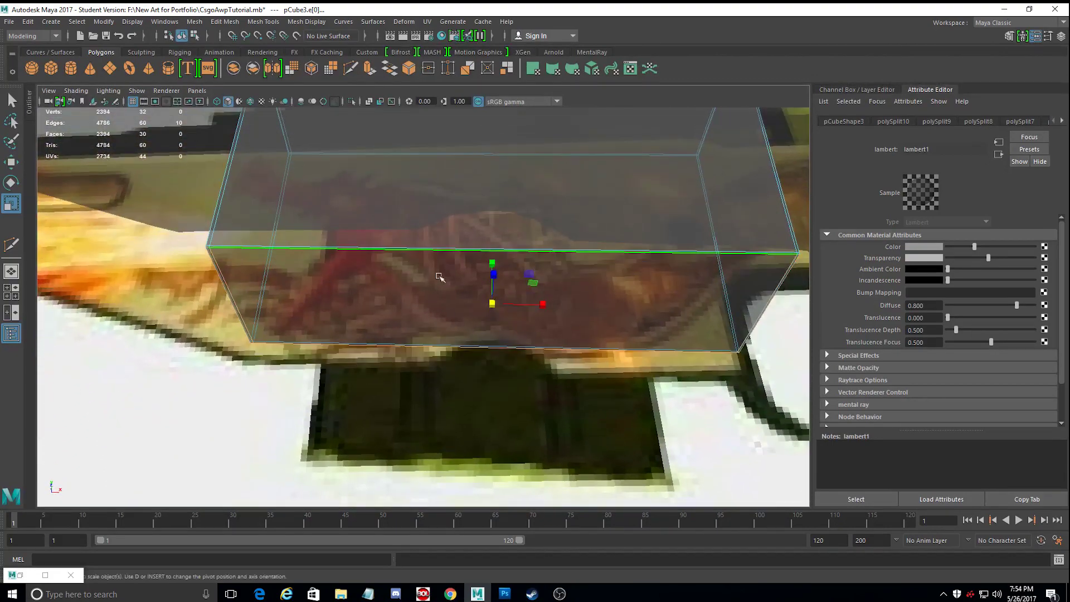
Scale the selected bottom outline edges of the magazine block very slightly.
drag(487, 301, 488, 308)
alt+drag(488, 308, 537, 338)
alt+right_drag(537, 338, 536, 352)
alt+drag(535, 352, 521, 385)
drag(437, 385, 437, 385)
alt+drag(437, 385, 425, 387)
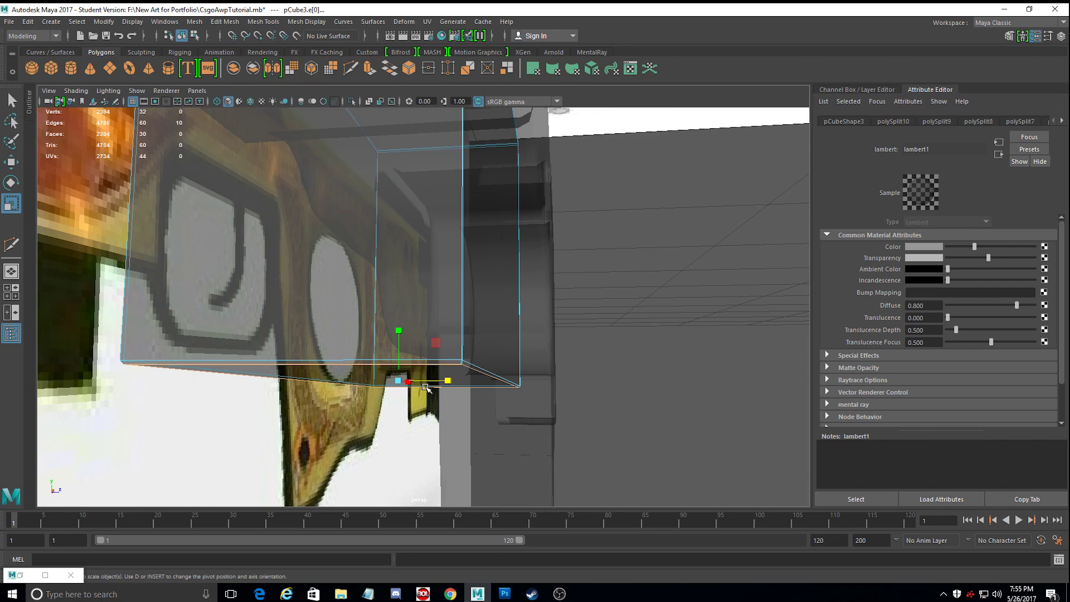
click(394, 381)
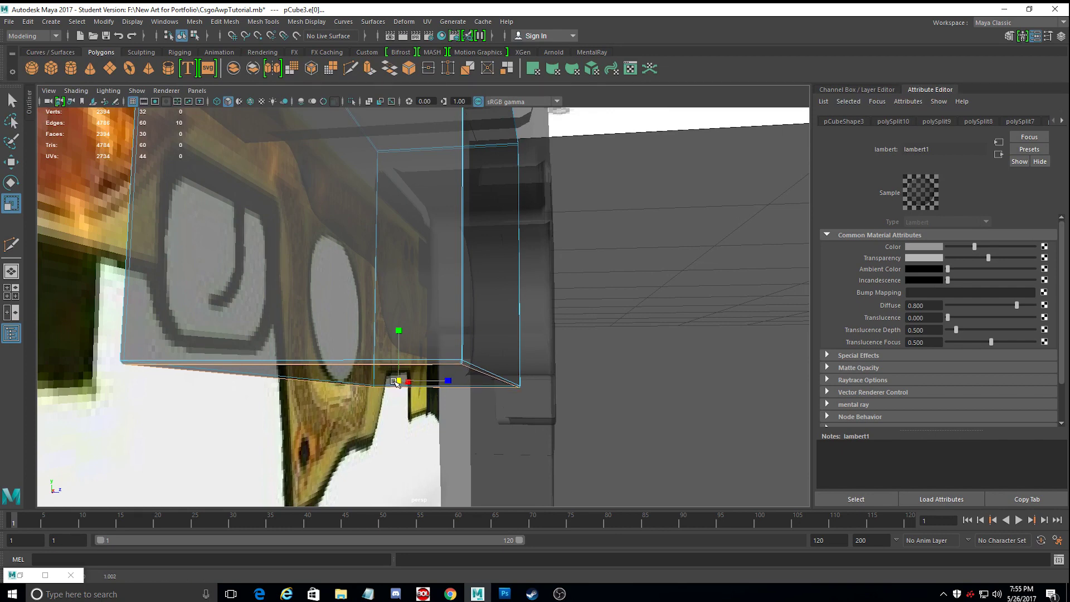
drag(397, 383, 406, 386)
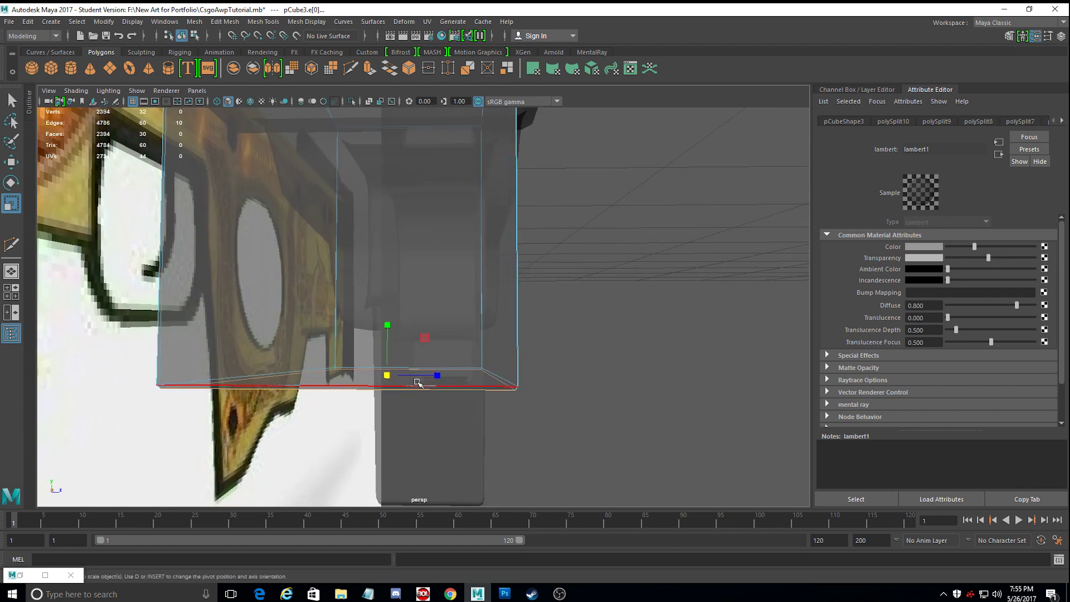
Clear the bottom selection and select the top outline edges at one end of the magazine block.
right_drag(426, 383, 455, 347)
alt+drag(425, 262, 394, 329)
alt+drag(416, 265, 453, 280)
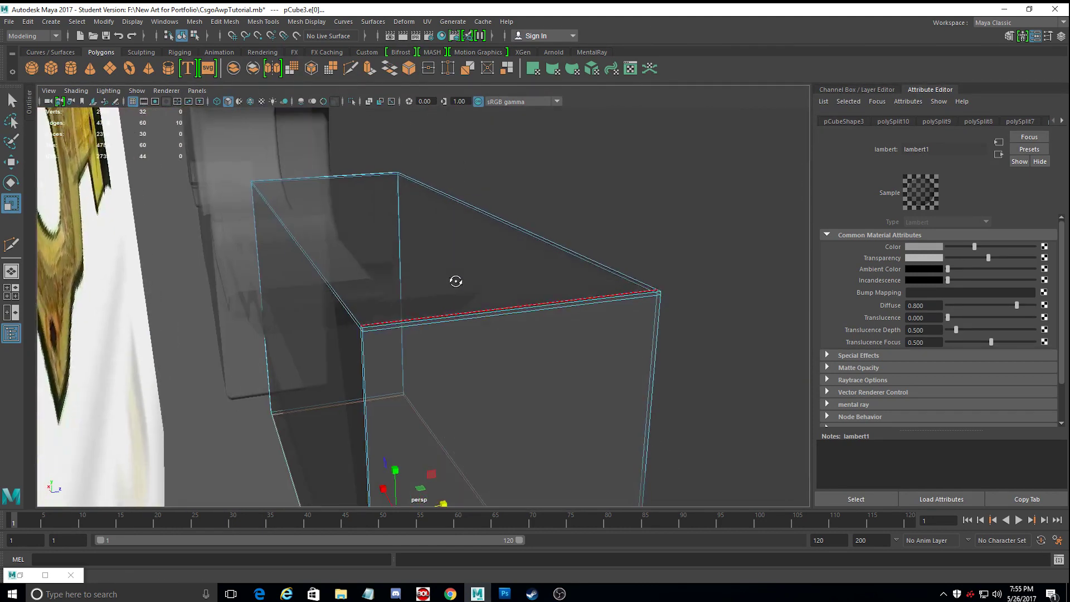
click(480, 302)
shift+double_click(475, 315)
click(462, 316)
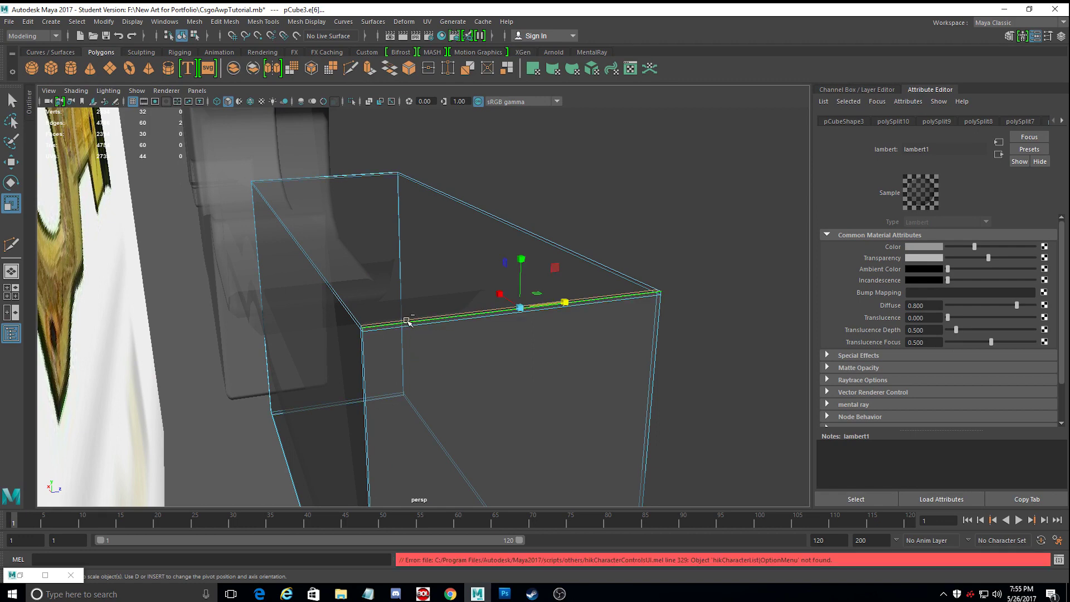
alt+drag(358, 341, 371, 347)
scroll(395, 354, up, 2)
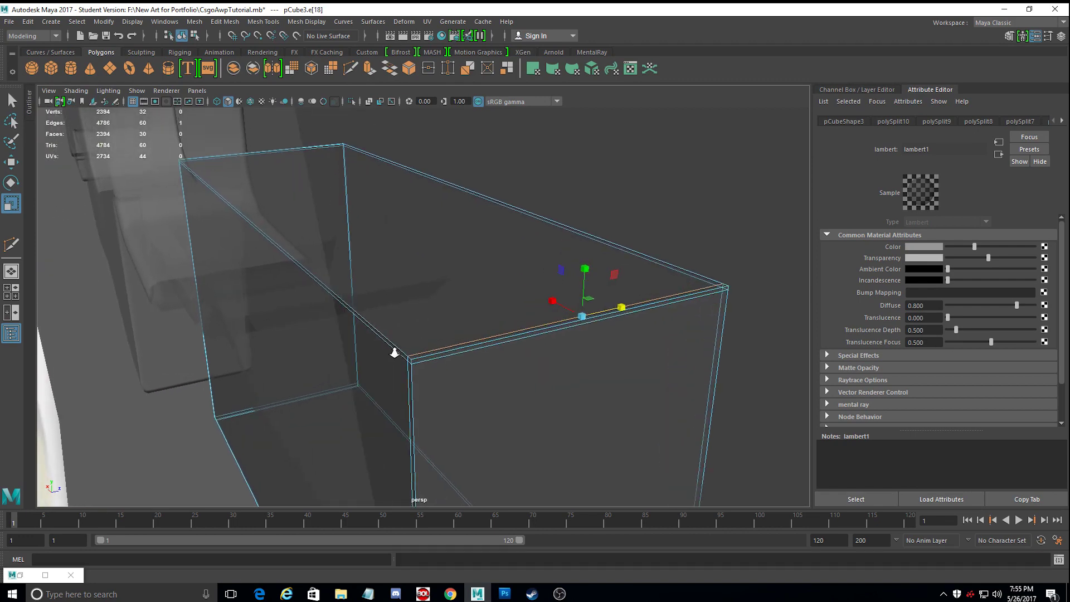
scroll(395, 355, down, 1)
shift+click(442, 357)
shift+click(415, 351)
shift+click(401, 346)
Add the remaining top outline edges of the magazine block to the selection and scale them minimally.
alt+drag(572, 322, 443, 316)
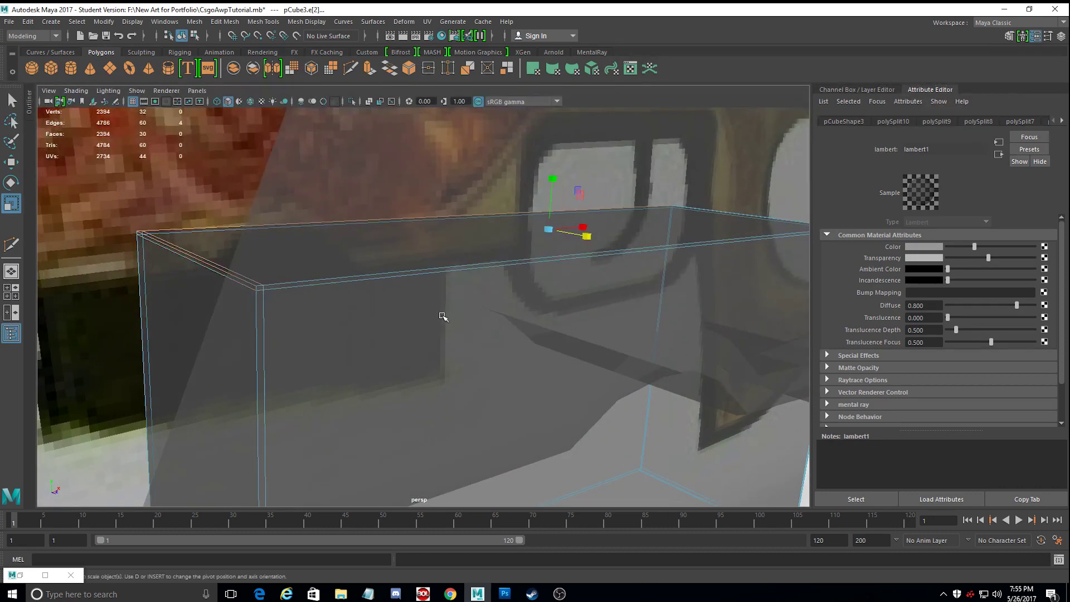
shift+click(270, 287)
alt+drag(277, 310, 493, 327)
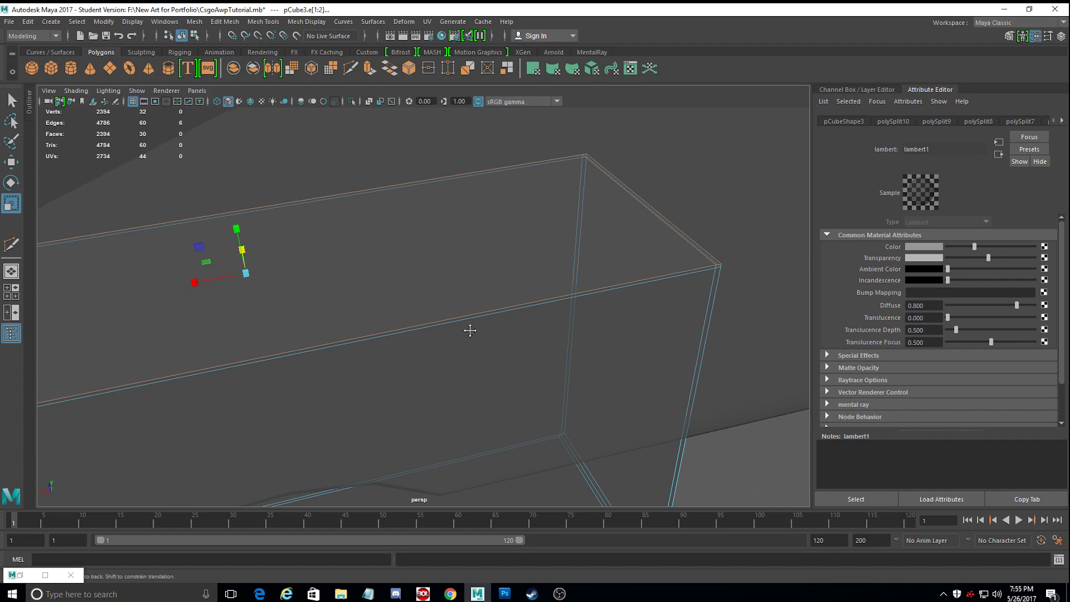
alt+middle_drag(469, 329, 564, 311)
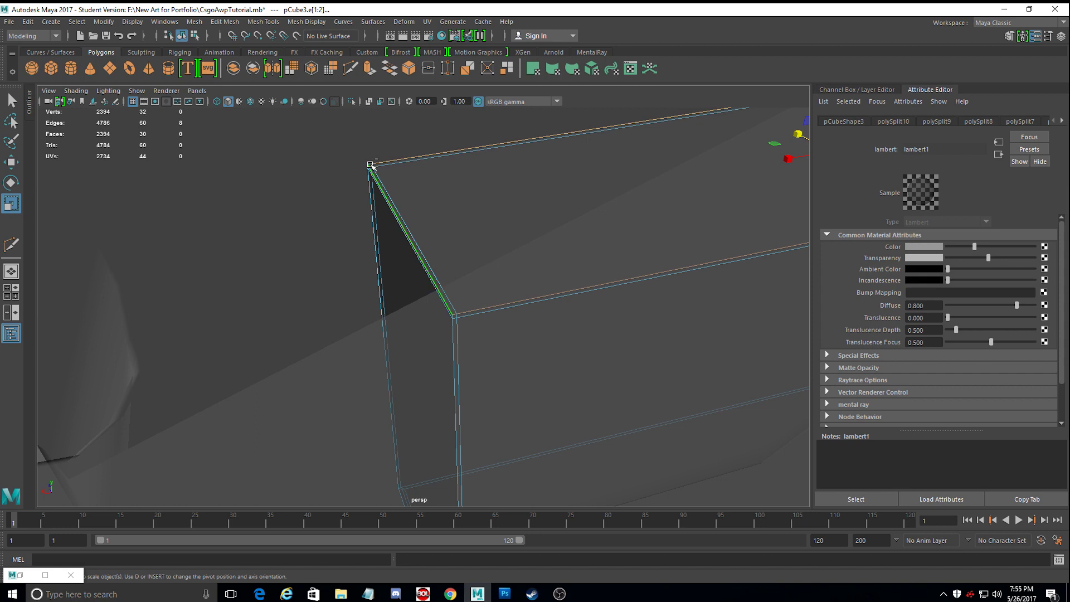
alt+drag(370, 163, 367, 219)
alt+middle_drag(366, 220, 397, 247)
alt+drag(398, 248, 439, 239)
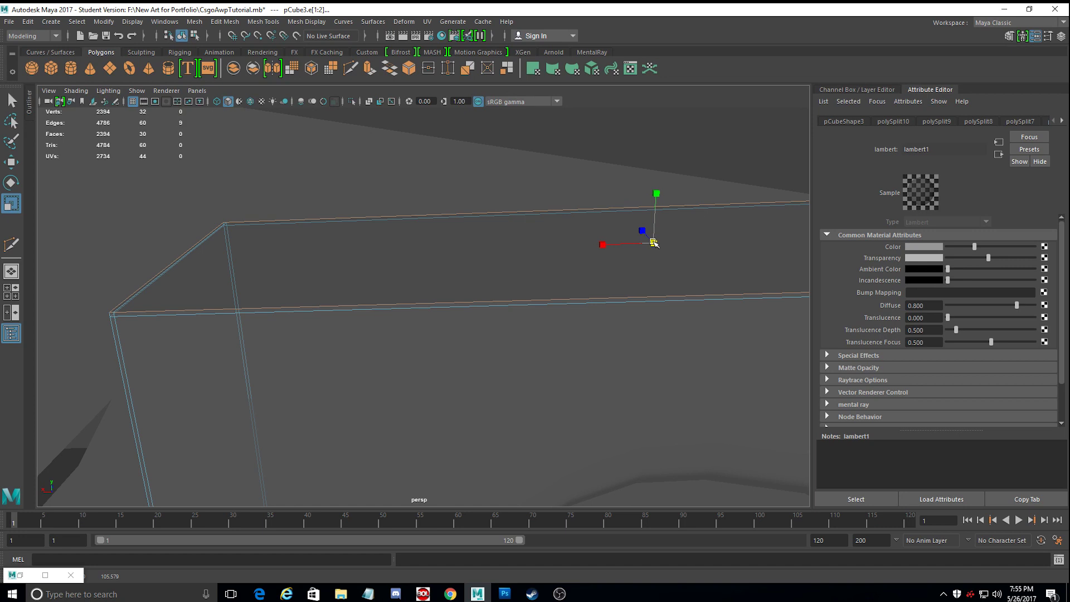
alt+drag(613, 254, 638, 246)
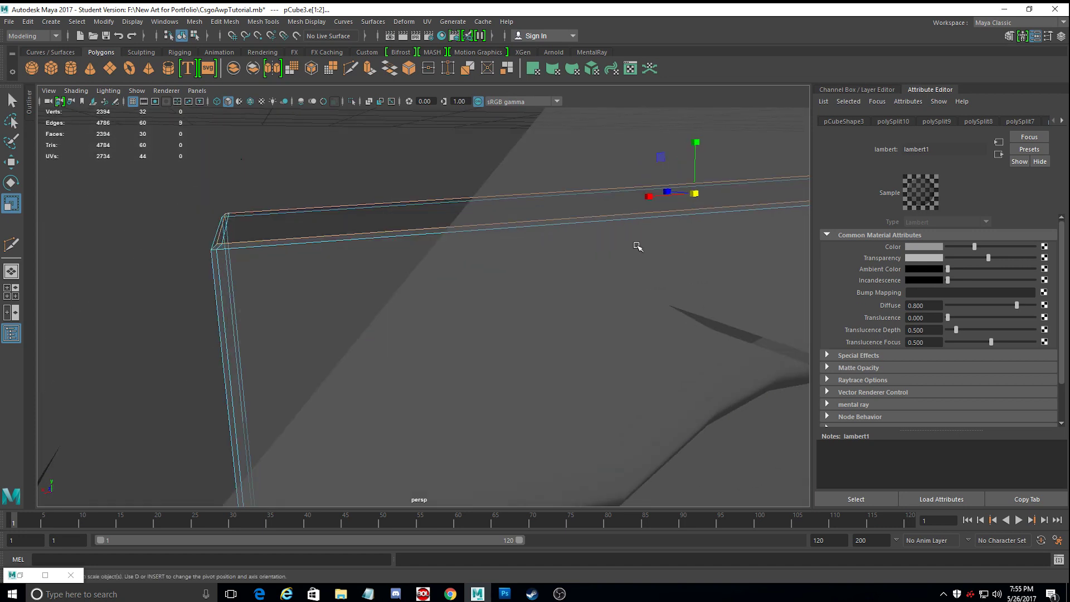
drag(695, 195, 693, 195)
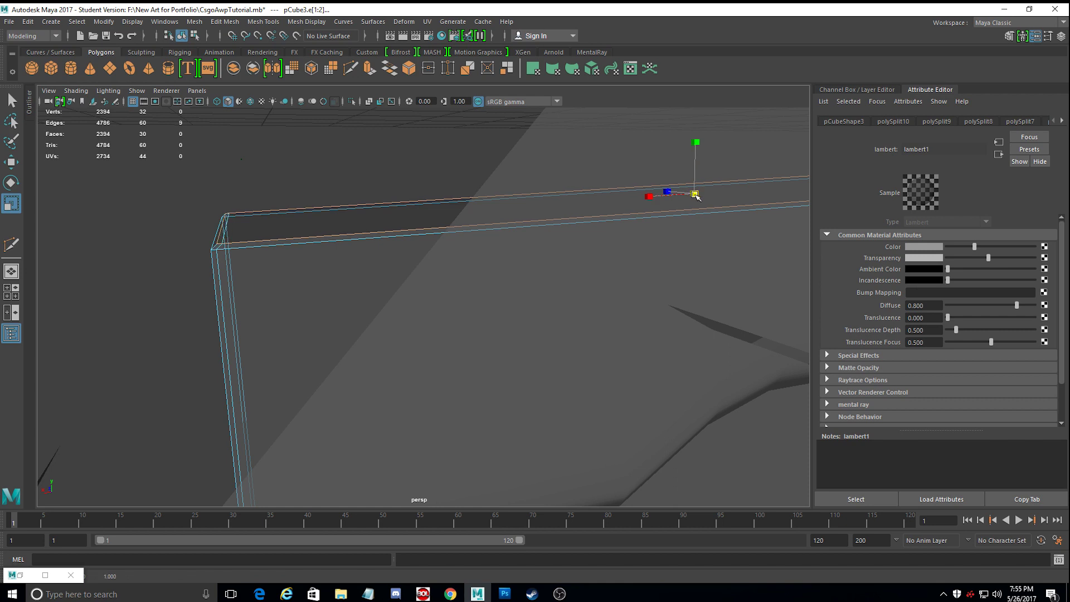
Return to object mode, select the stock and set its lambert1 material to fully opaque.
alt+drag(695, 195, 630, 241)
mouse_move(568, 243)
right_down()
mouse_move(598, 227)
mouse_move(582, 233)
right_up()
alt+drag(541, 290, 616, 256)
click(624, 158)
alt+drag(624, 159, 689, 292)
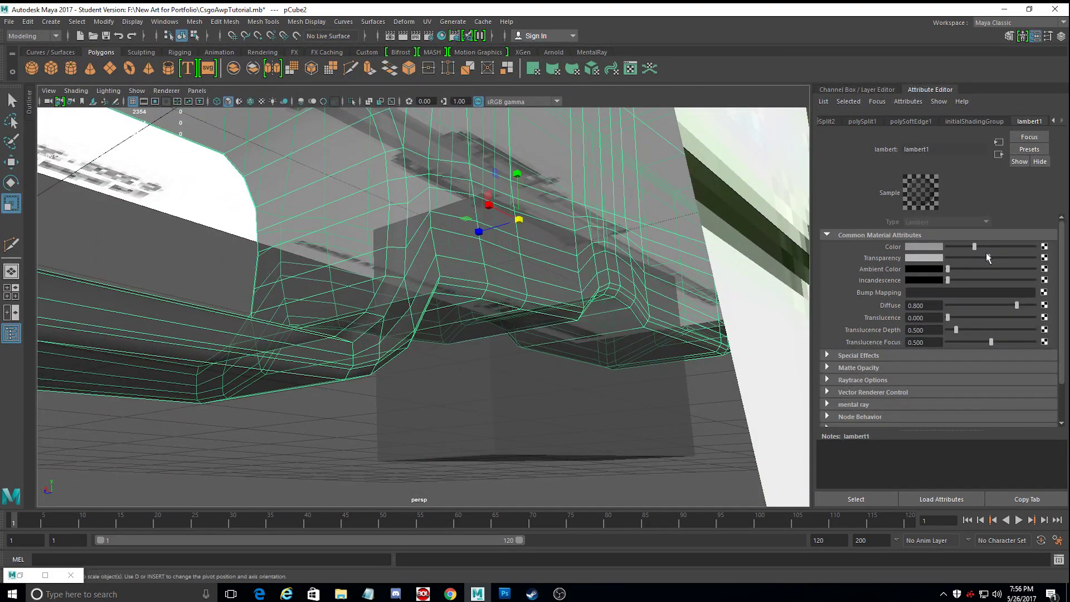
drag(987, 259, 931, 261)
alt+drag(736, 310, 673, 342)
Select the four inner loop edges bordering one end face of the magazine block.
scroll(709, 328, up, 1)
click(507, 277)
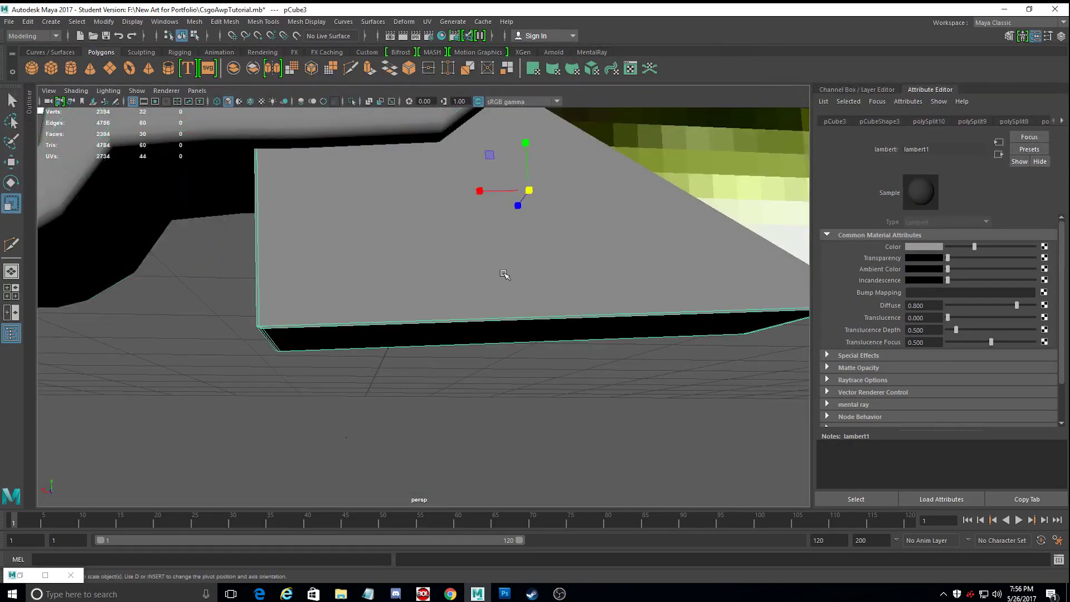
scroll(494, 276, down, 5)
alt+drag(516, 322, 538, 391)
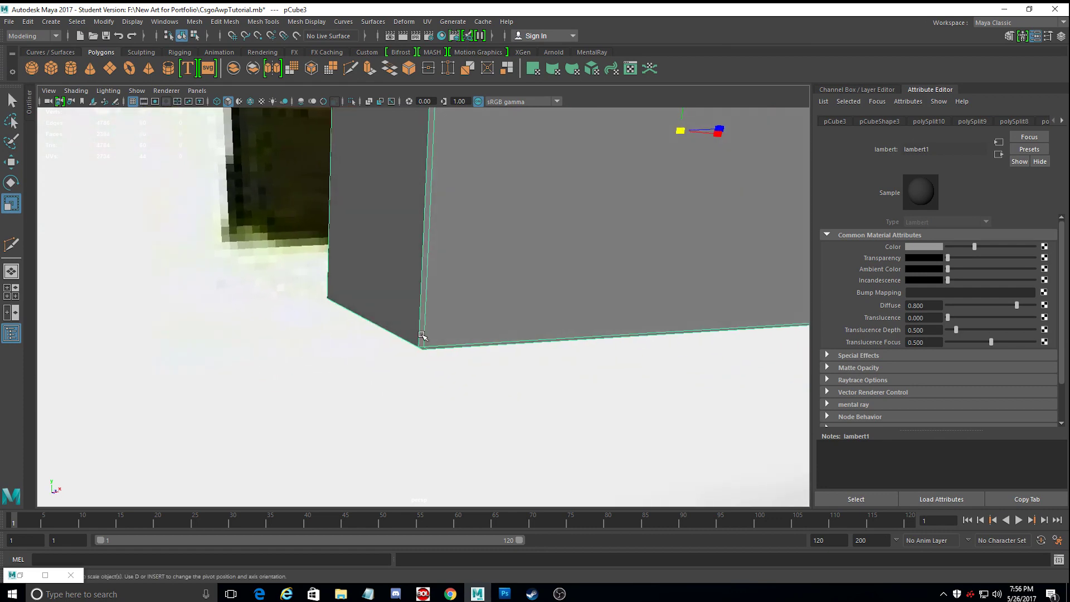
right_drag(423, 262, 398, 285)
right_drag(421, 239, 422, 233)
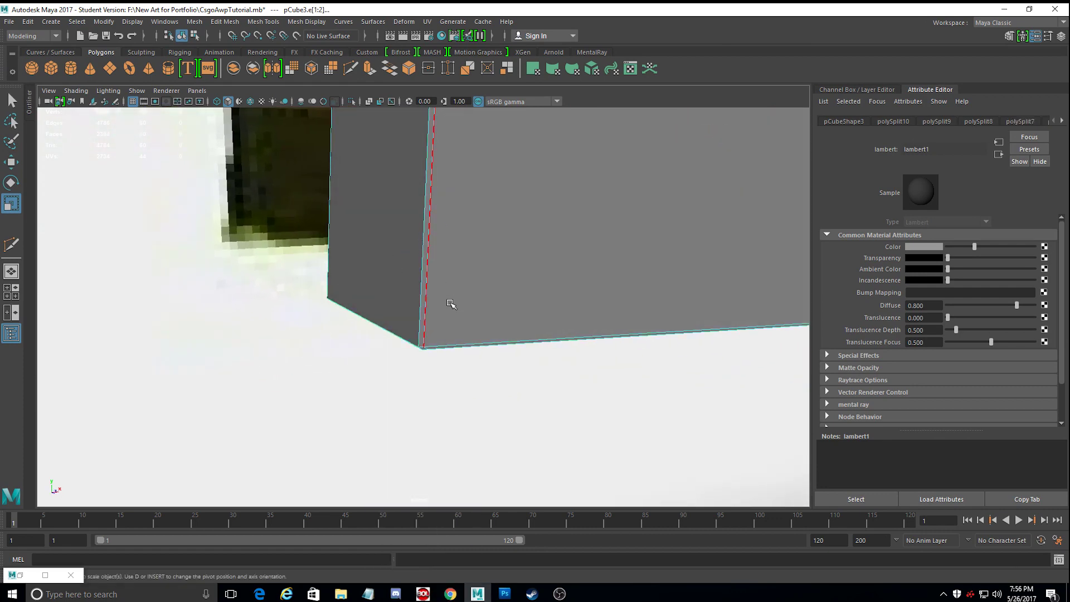
alt+drag(422, 300, 576, 313)
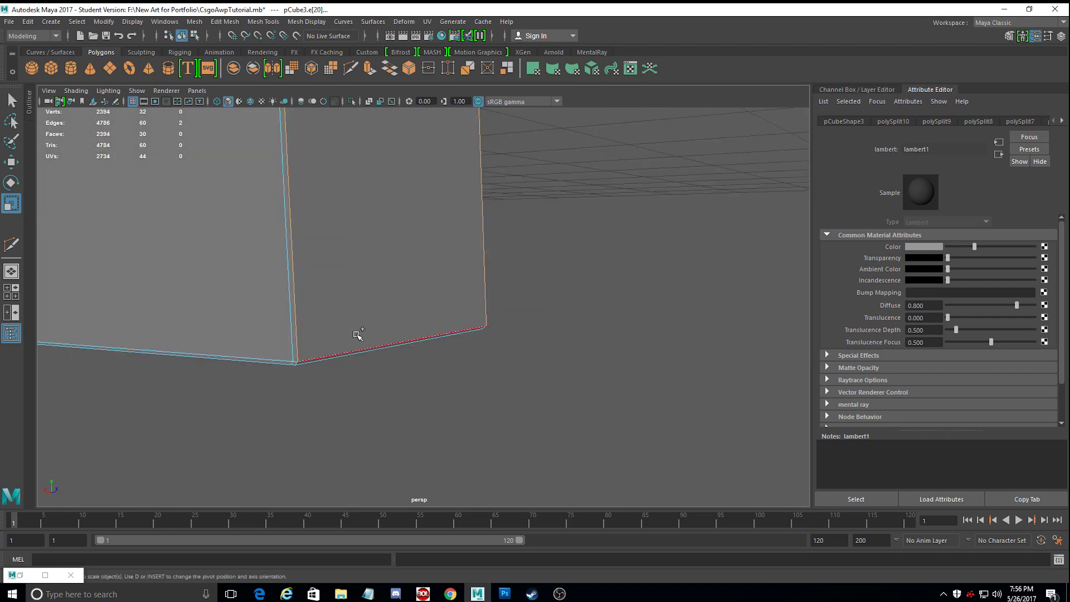
alt+middle_drag(364, 334, 364, 366)
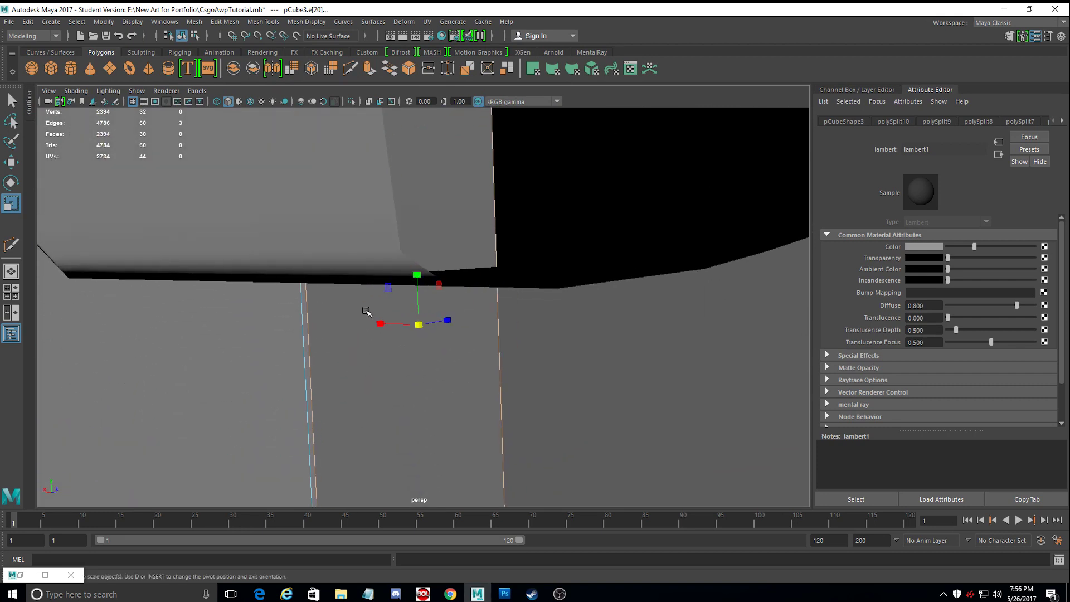
alt+middle_drag(365, 310, 362, 332)
alt+drag(390, 270, 341, 286)
alt+right_drag(341, 286, 341, 293)
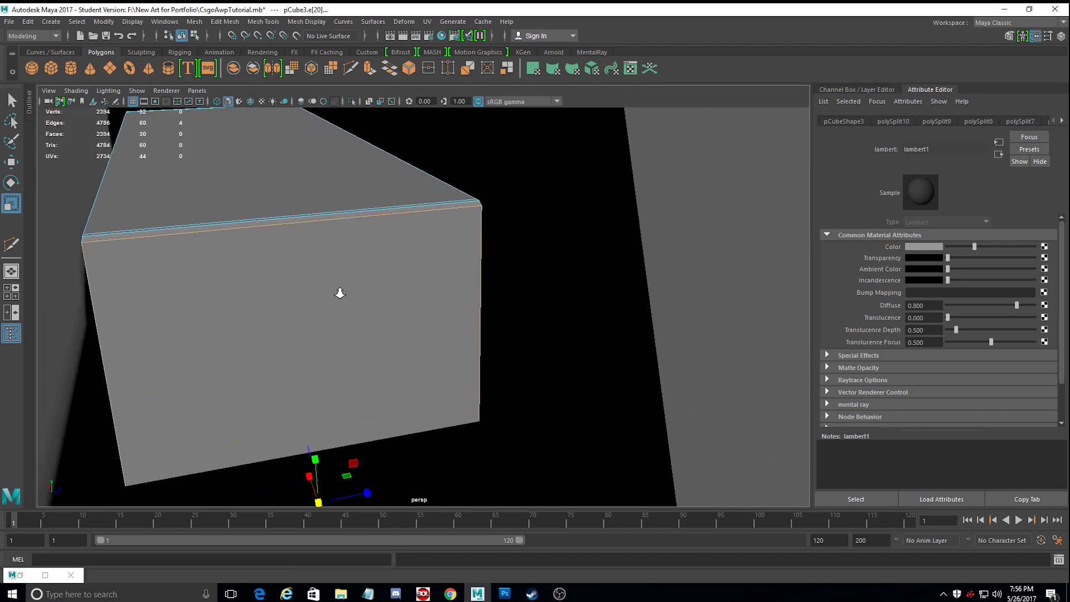
alt+middle_drag(340, 292, 343, 268)
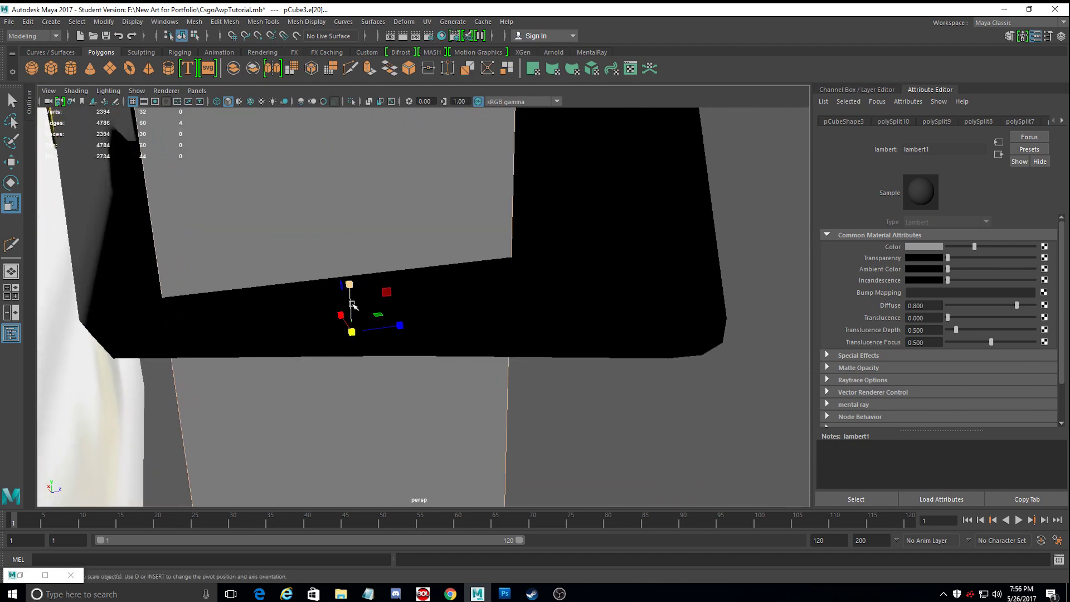
Scale the end face's selected border edges slightly, overall and in height.
drag(350, 331, 405, 369)
scroll(407, 331, up, 6)
scroll(409, 332, down, 5)
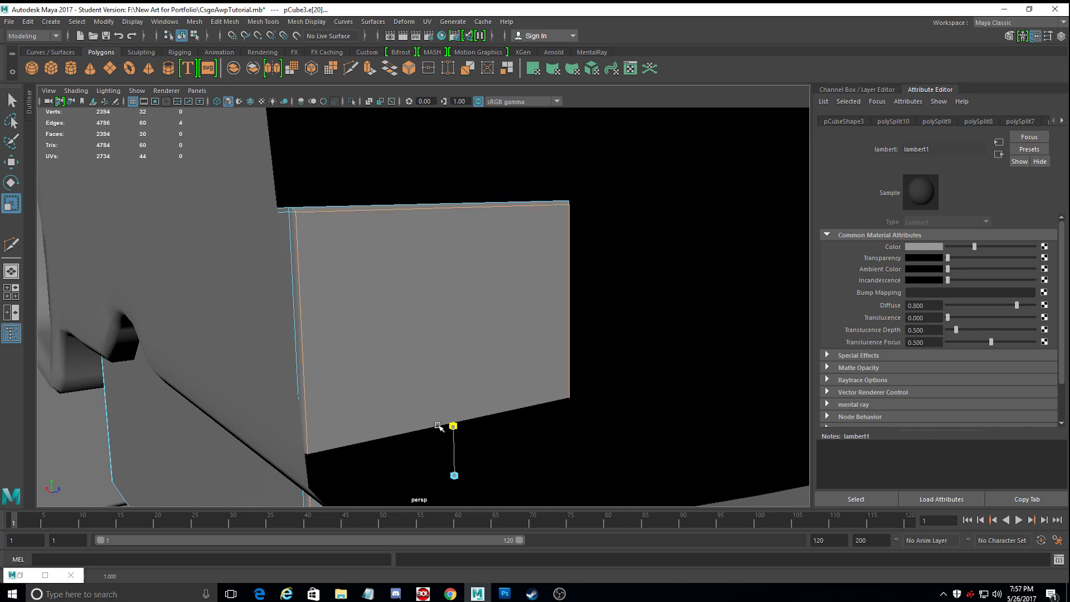
alt+drag(428, 426, 440, 451)
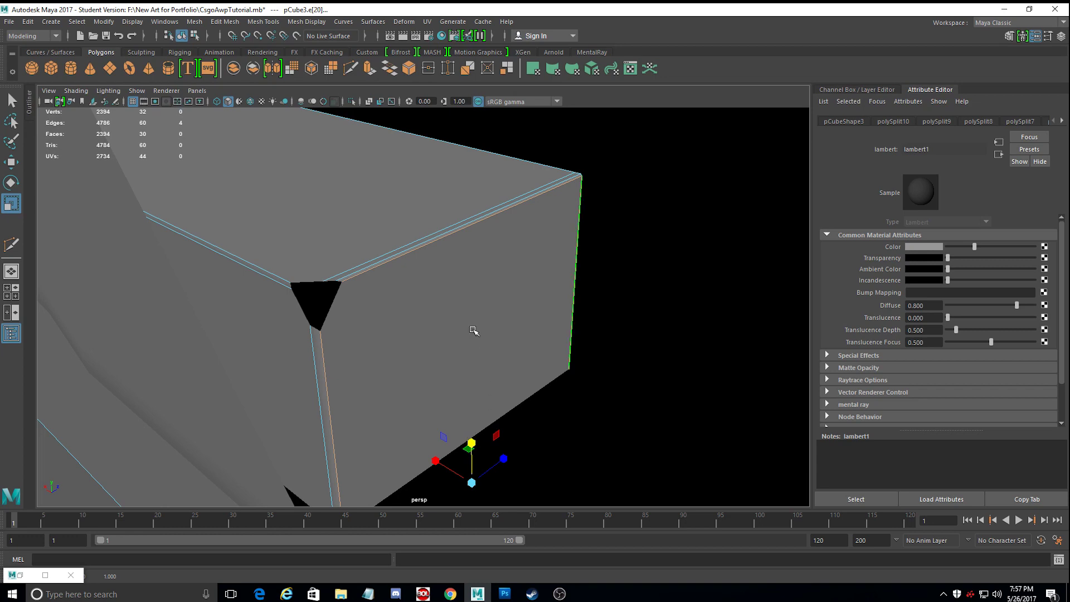
Return to object mode and select the magazine block from the side of its opposite end face.
right_drag(465, 305, 510, 246)
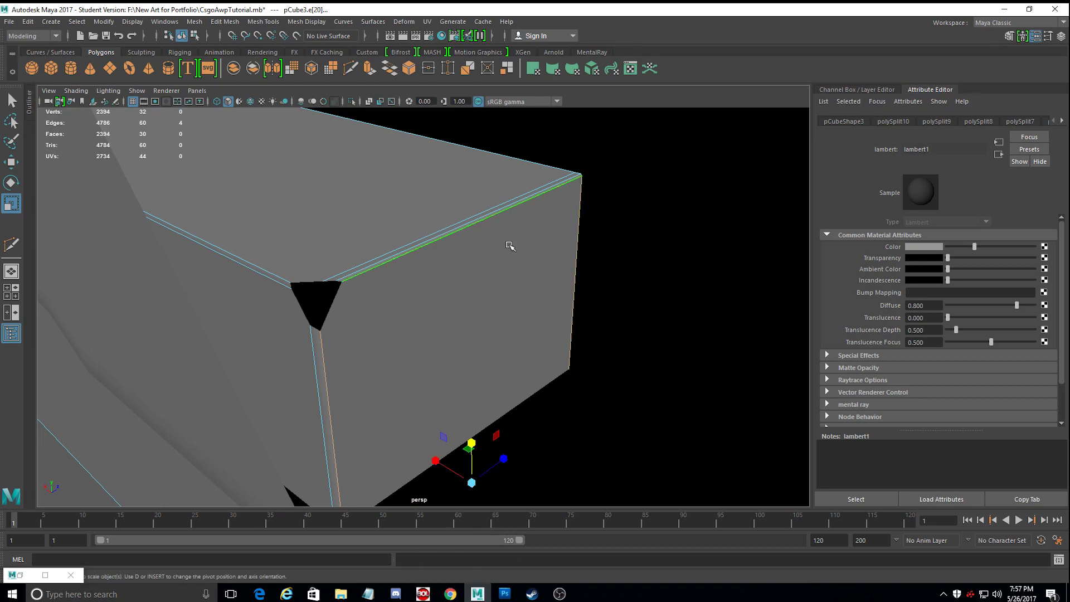
click(667, 291)
mouse_move(605, 316)
alt+mouse_down()
mouse_move(618, 320)
mouse_move(631, 302)
mouse_move(671, 311)
mouse_move(476, 320)
mouse_move(595, 306)
alt+mouse_up()
alt+right_drag(595, 306, 572, 257)
alt+middle_drag(572, 257, 580, 195)
alt+right_drag(580, 196, 580, 236)
alt+middle_drag(580, 237, 555, 258)
click(550, 259)
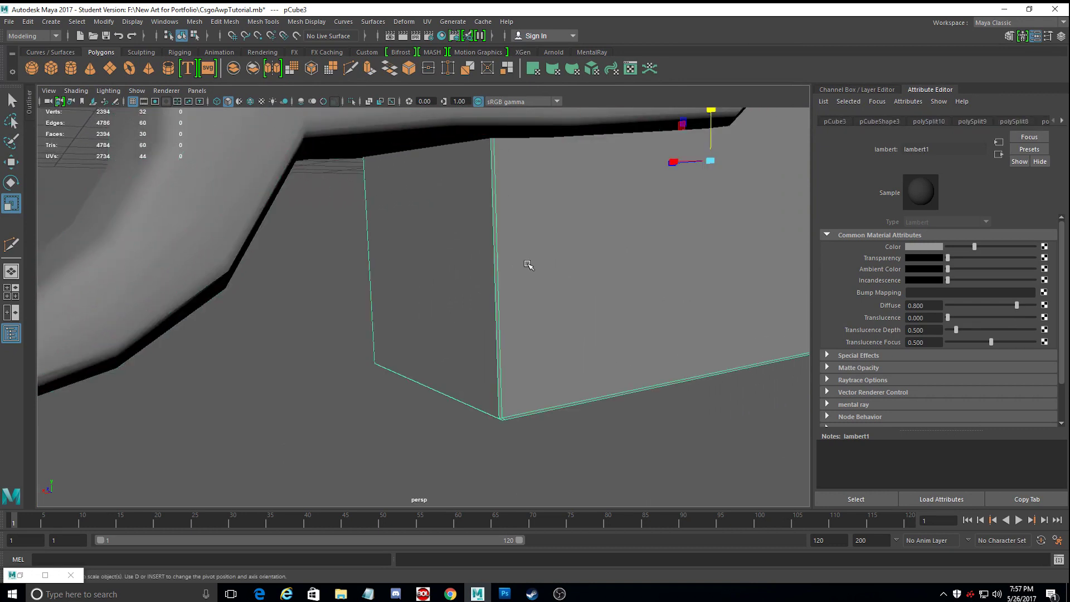
Select the four inner loop edges bordering the opposite end face of the magazine block and scale them slightly.
right_click(493, 246)
click(488, 227)
click(498, 209)
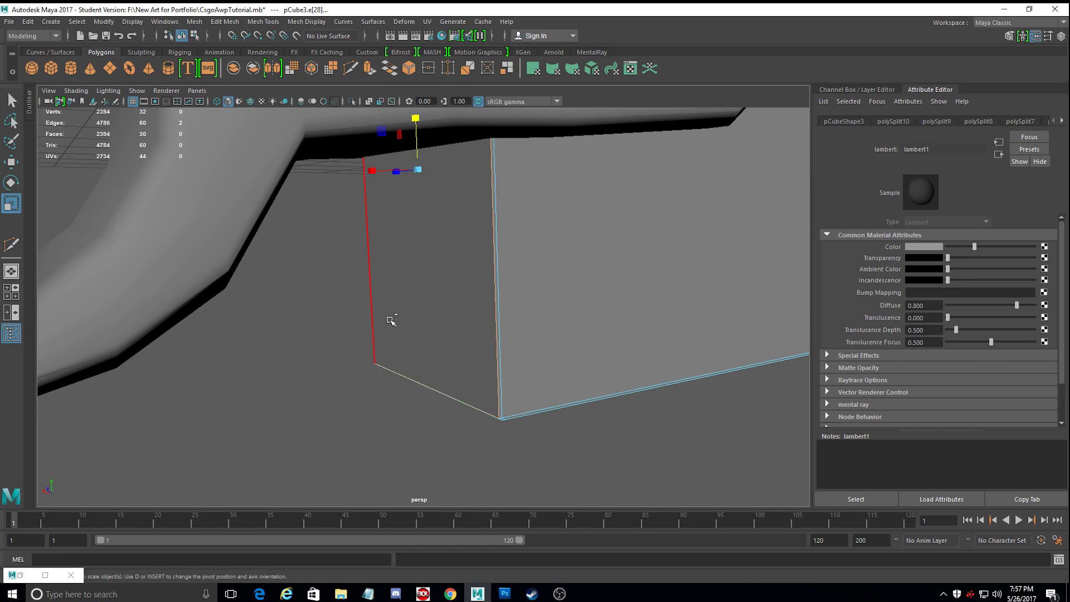
alt+drag(427, 186, 438, 273)
scroll(437, 273, up, 2)
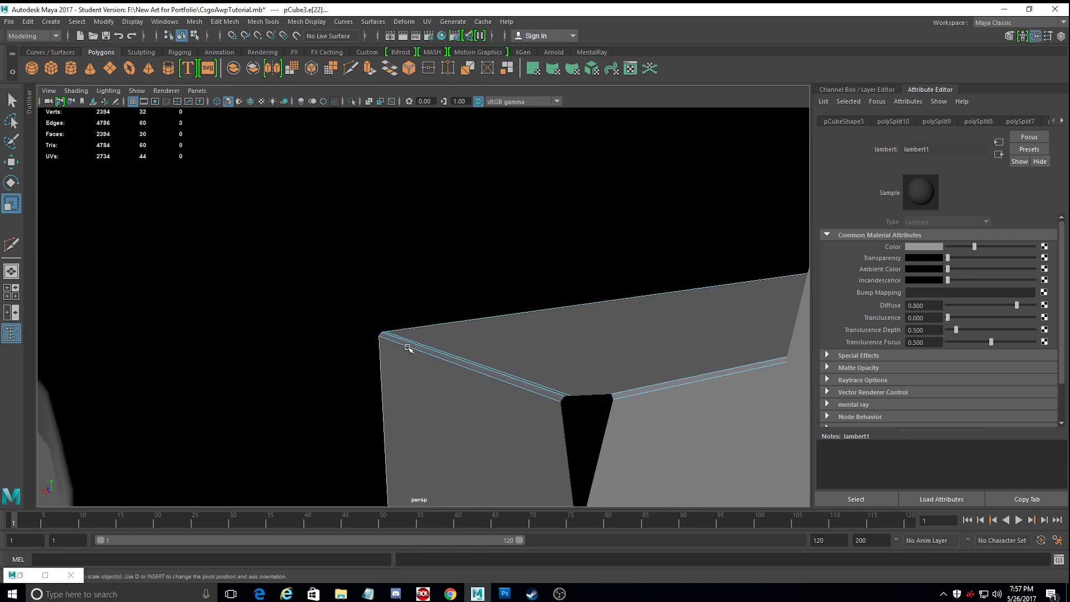
alt+drag(408, 352, 464, 359)
drag(491, 433, 556, 454)
alt+drag(693, 412, 680, 361)
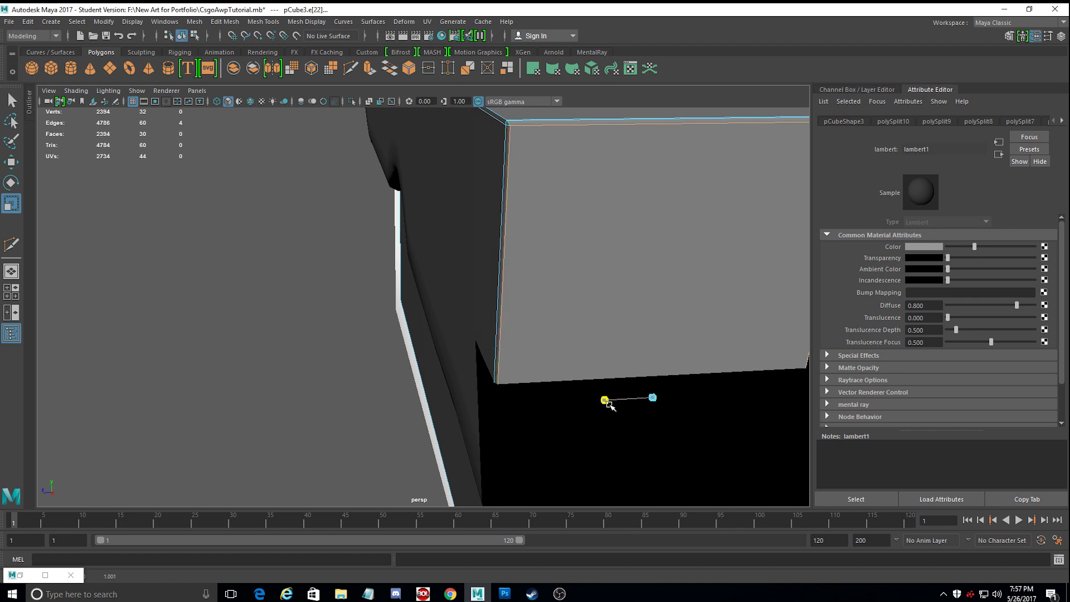
Return to object mode and examine the magazine block's fit beneath the stock from several angles.
right_drag(550, 262, 585, 249)
scroll(582, 250, down, 4)
alt+drag(558, 269, 660, 248)
click(506, 382)
alt+drag(430, 397, 375, 363)
click(354, 341)
alt+middle_drag(374, 364, 442, 311)
scroll(446, 275, up, 3)
alt+drag(442, 311, 434, 349)
alt+right_drag(435, 349, 490, 395)
alt+drag(490, 394, 400, 321)
scroll(422, 315, up, 5)
alt+right_drag(399, 321, 363, 287)
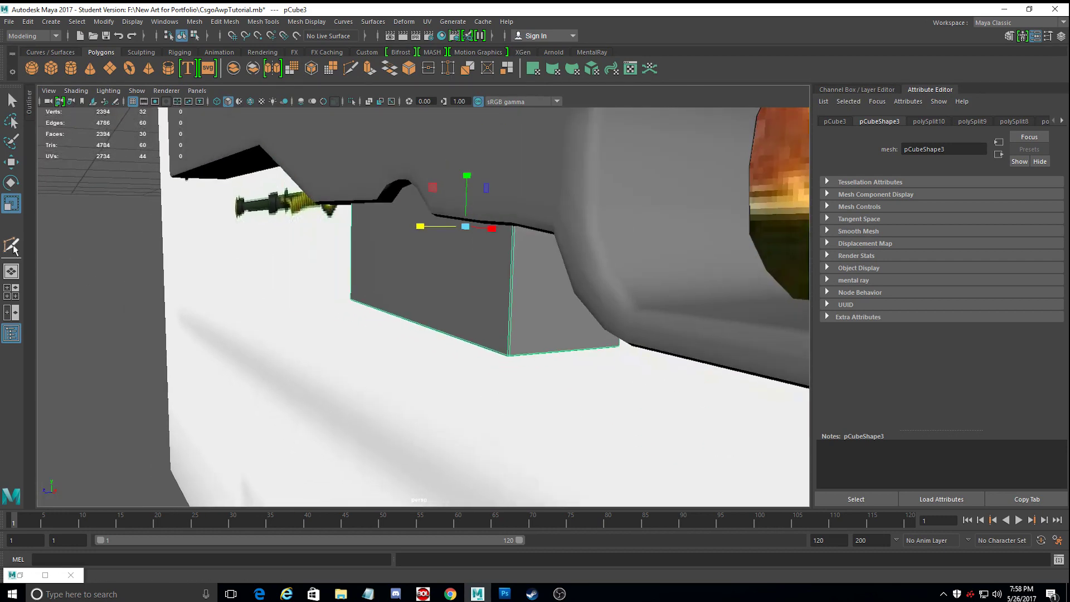
Insert a vertical supporting edge loop close to the corner edge of the magazine block with the Multi-Cut tool.
click(12, 248)
scroll(502, 346, up, 3)
scroll(530, 368, down, 3)
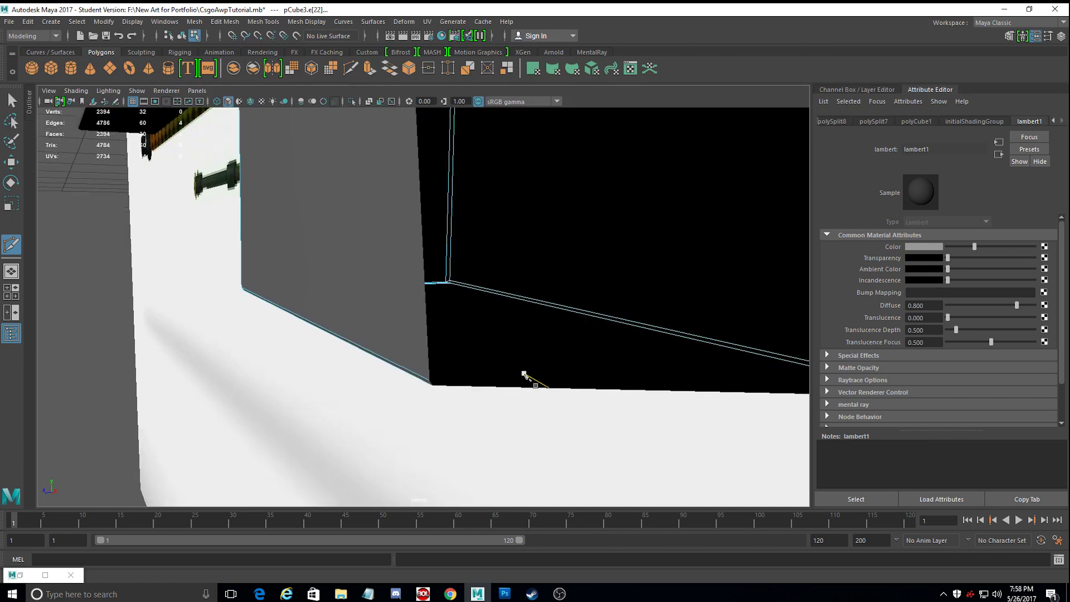
alt+drag(509, 360, 534, 380)
scroll(583, 368, up, 3)
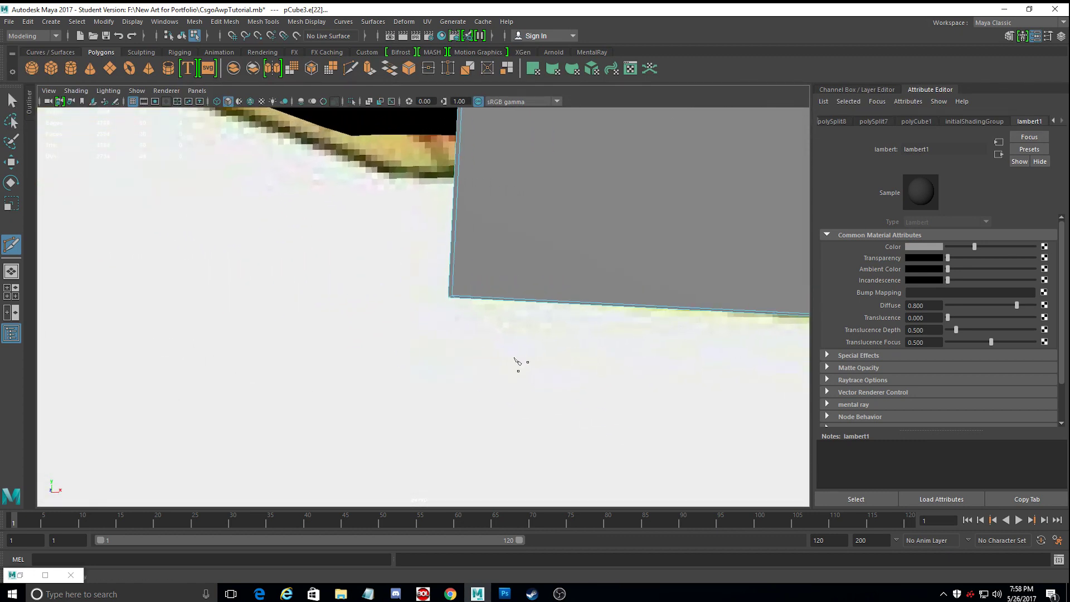
ctrl+click(458, 290)
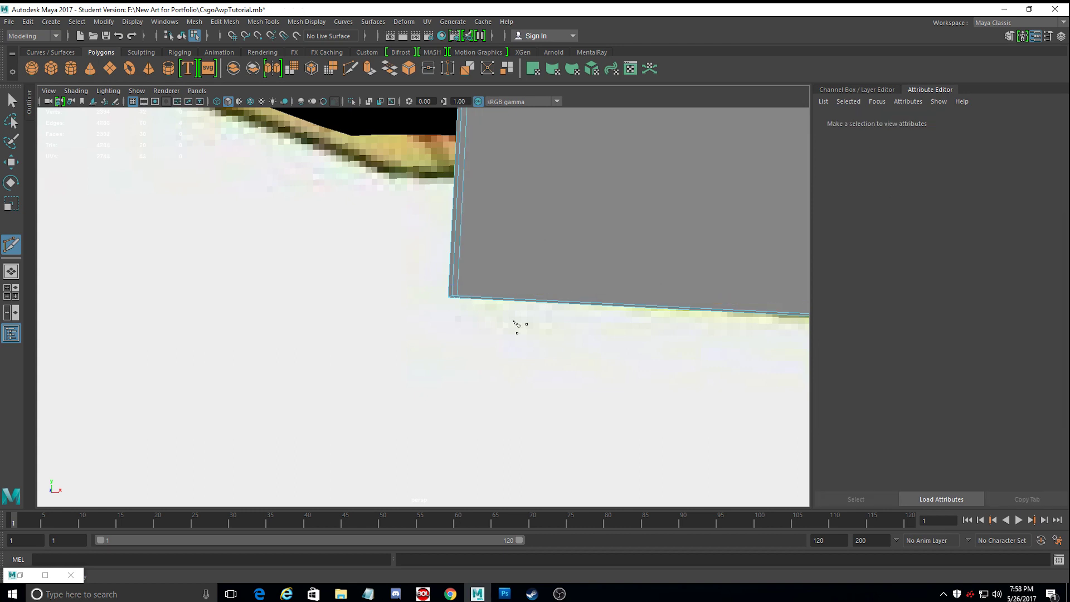
Undo the horizontal edge loop around the magazine block and reinsert it closer to the bottom edges.
alt+drag(484, 319, 543, 389)
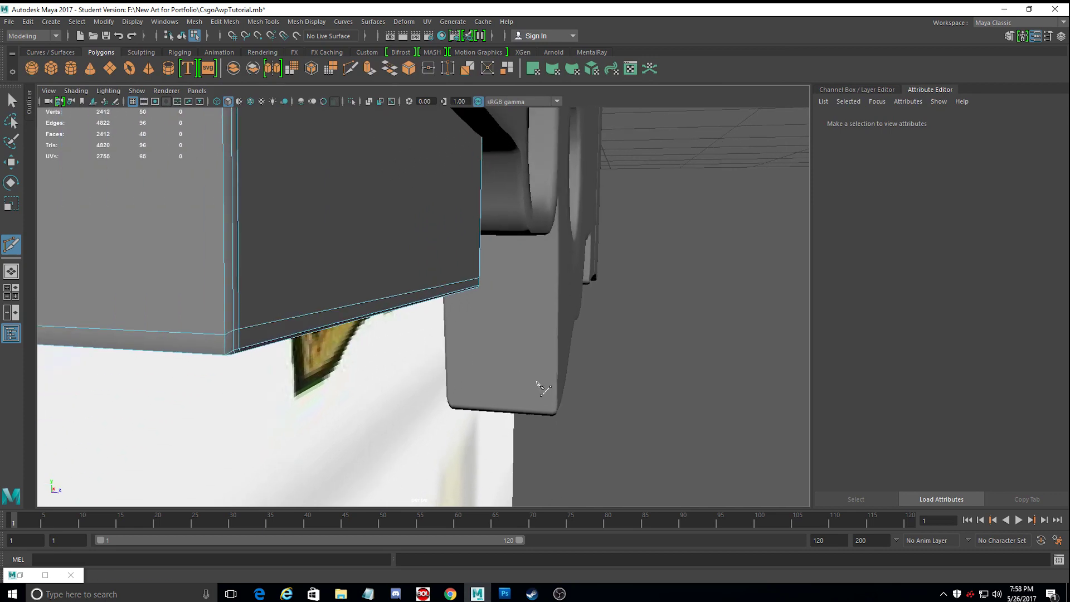
key(ctrl+z)
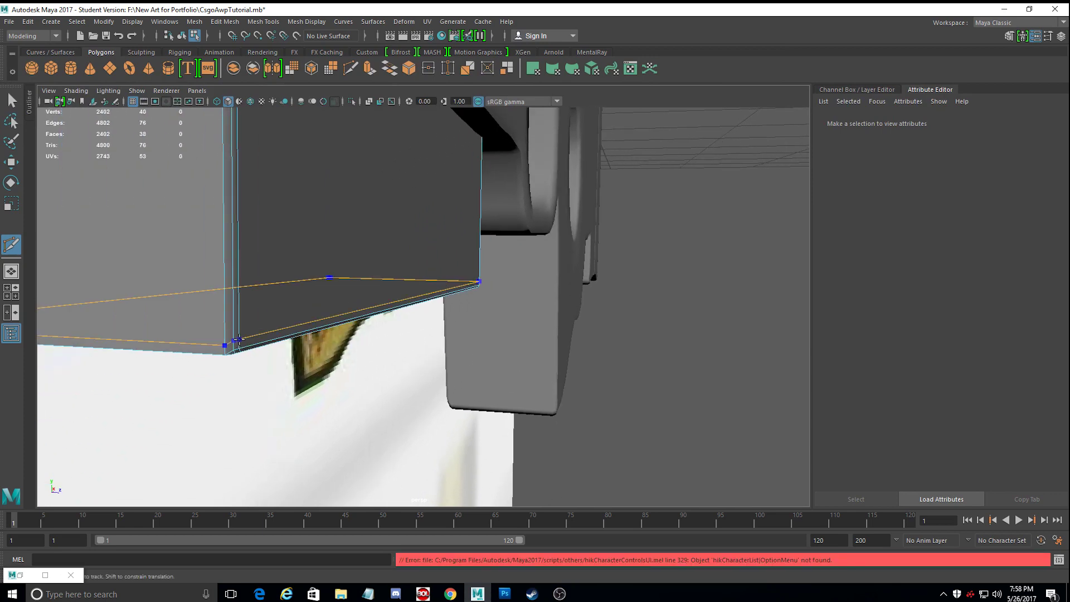
ctrl+click(240, 342)
alt+drag(271, 344, 346, 353)
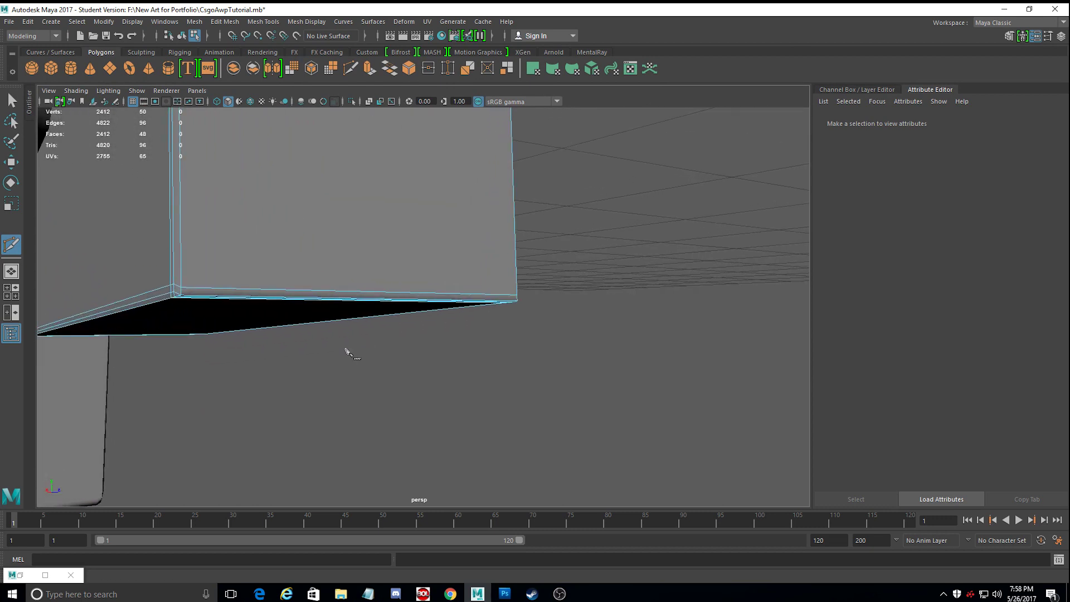
click(194, 287)
double_click(195, 289)
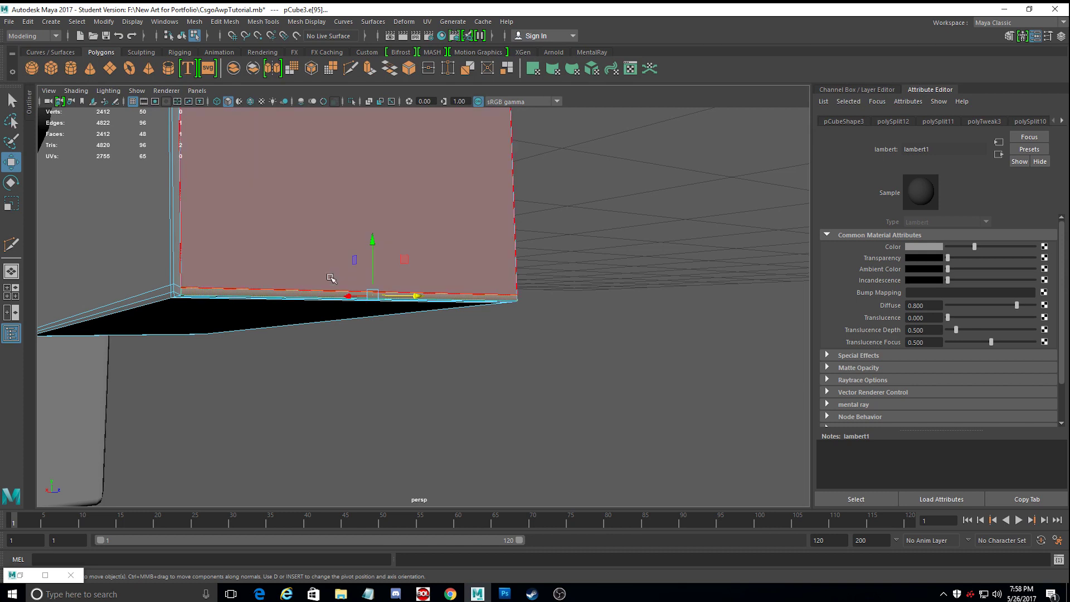
drag(374, 241, 347, 242)
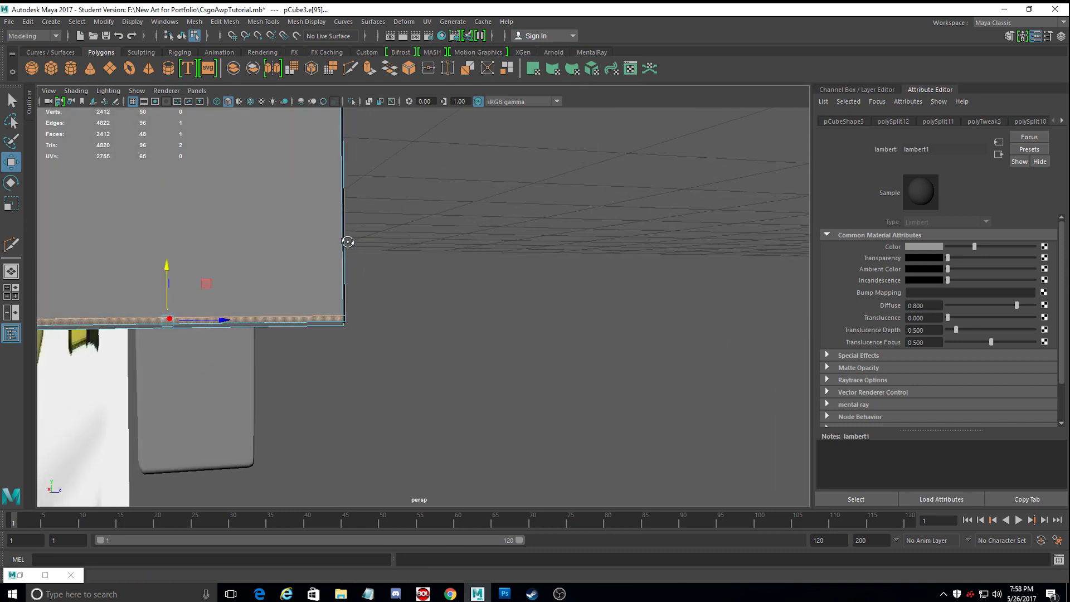
drag(165, 270, 258, 306)
mouse_move(651, 351)
mouse_down()
mouse_move(631, 356)
mouse_move(642, 355)
mouse_up()
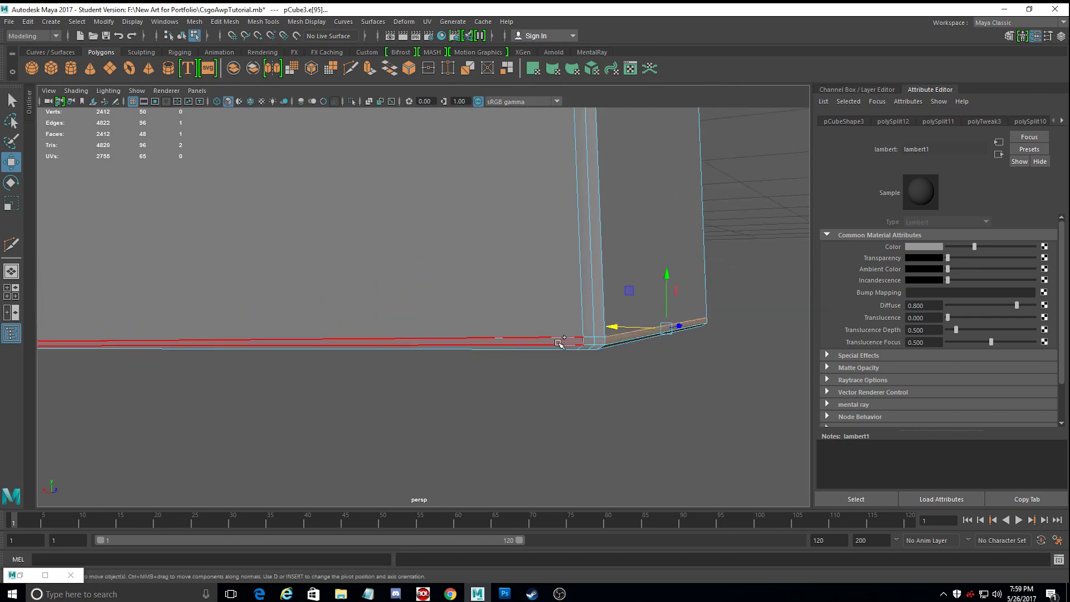
click(761, 274)
alt+drag(755, 277, 684, 343)
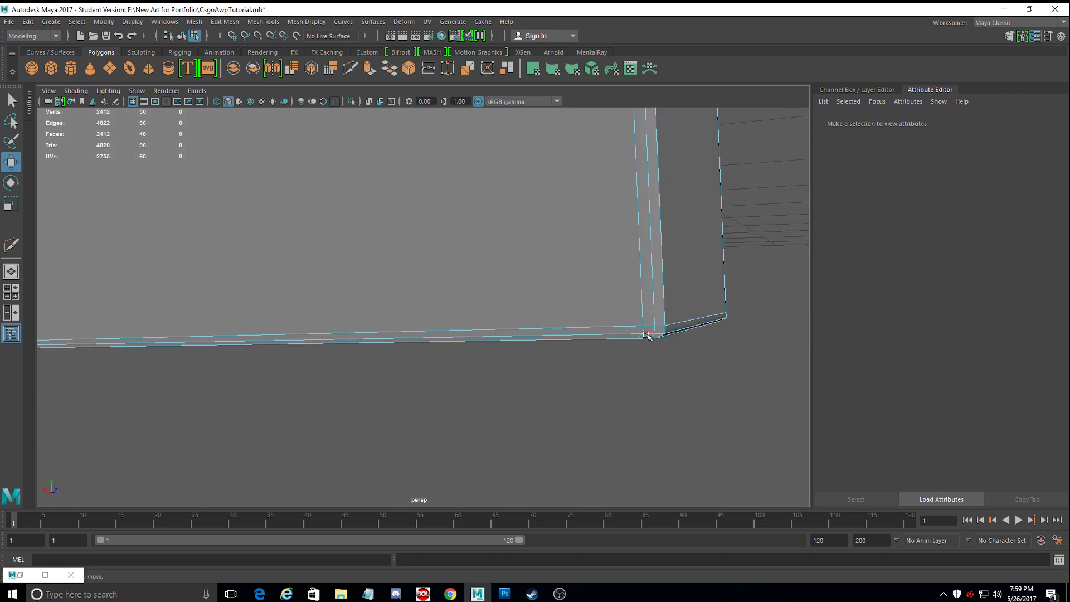
double_click(622, 337)
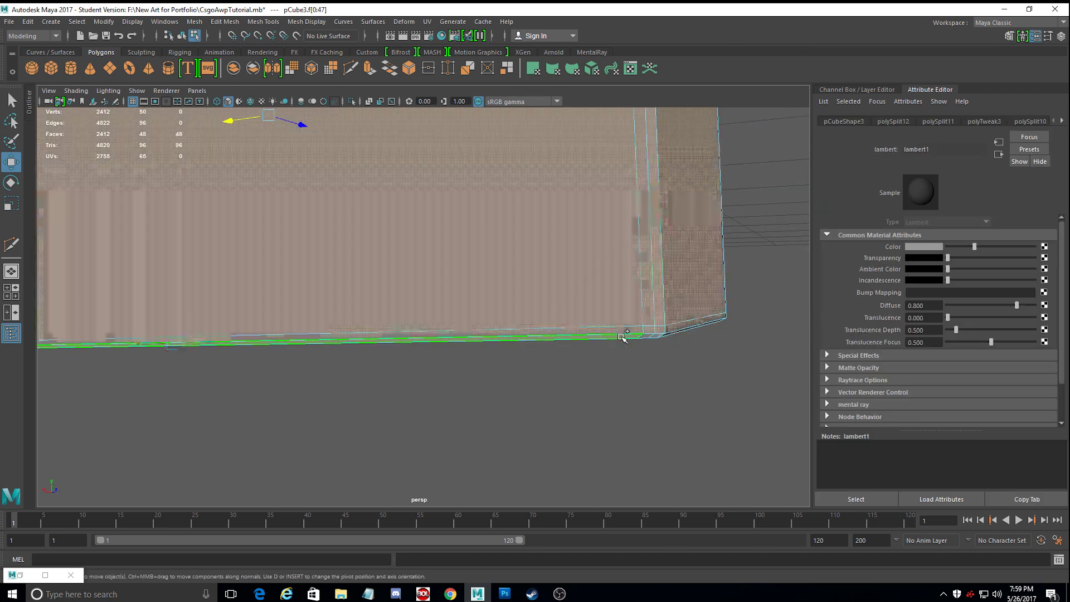
In face mode, select the lowest strip of faces around the magazine block together with its bottom faces.
right_drag(621, 261, 624, 289)
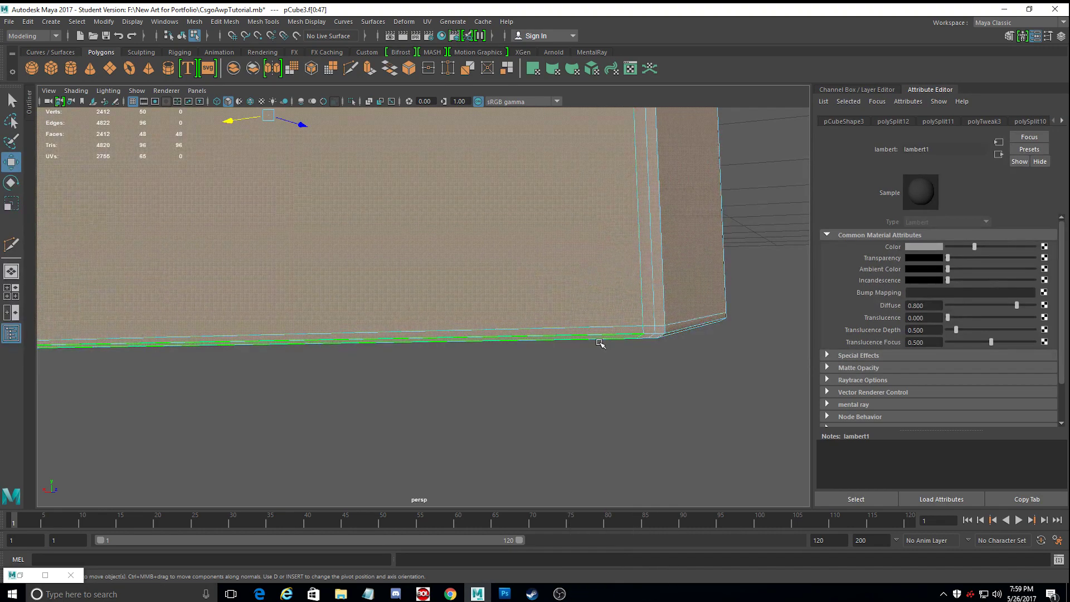
click(589, 369)
click(592, 342)
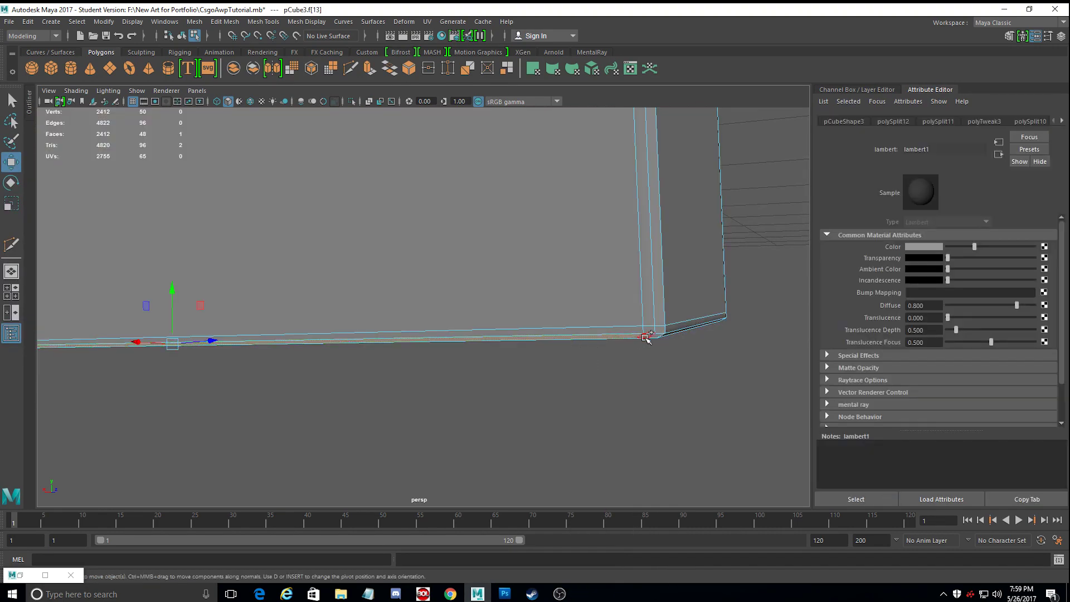
mouse_move(432, 371)
alt+middle_down()
mouse_move(524, 373)
mouse_move(413, 363)
alt+middle_up()
alt+drag(413, 363, 496, 286)
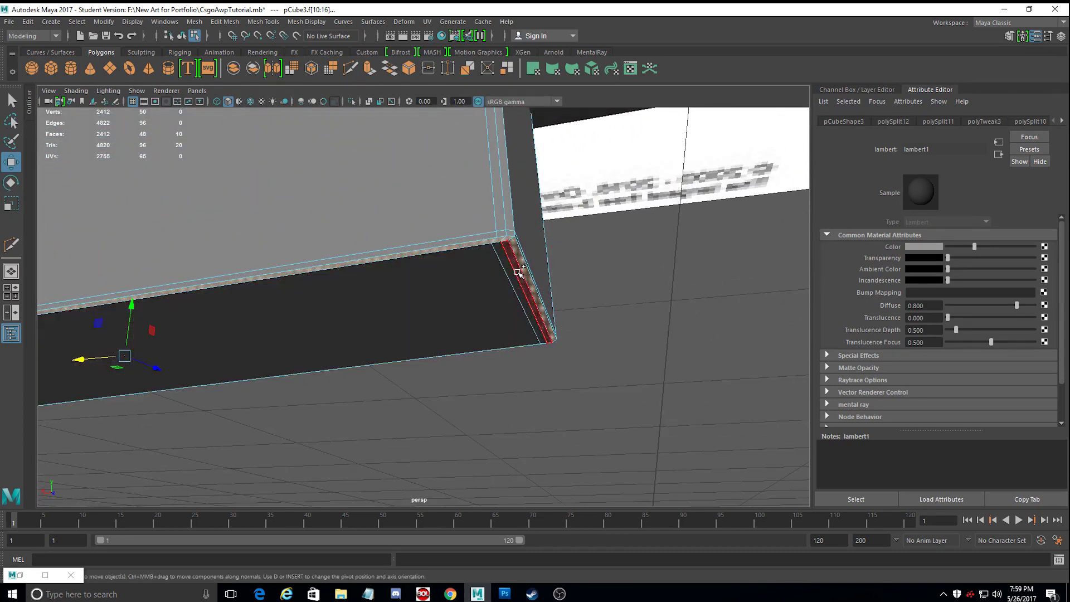
click(505, 283)
alt+drag(357, 337, 481, 319)
shift+click(537, 258)
alt+drag(536, 259, 555, 313)
alt+middle_drag(691, 337, 553, 330)
alt+drag(553, 330, 533, 313)
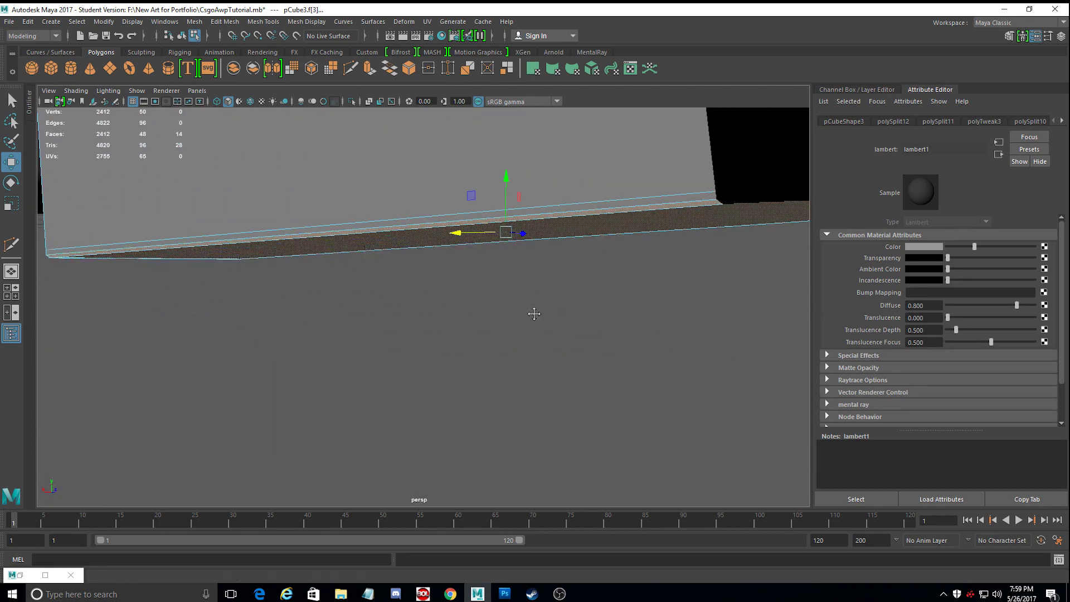
Scale the selected base faces outward along the block's length and by about 1.045 in width to form a flared lip.
key(r)
alt+drag(500, 249, 478, 232)
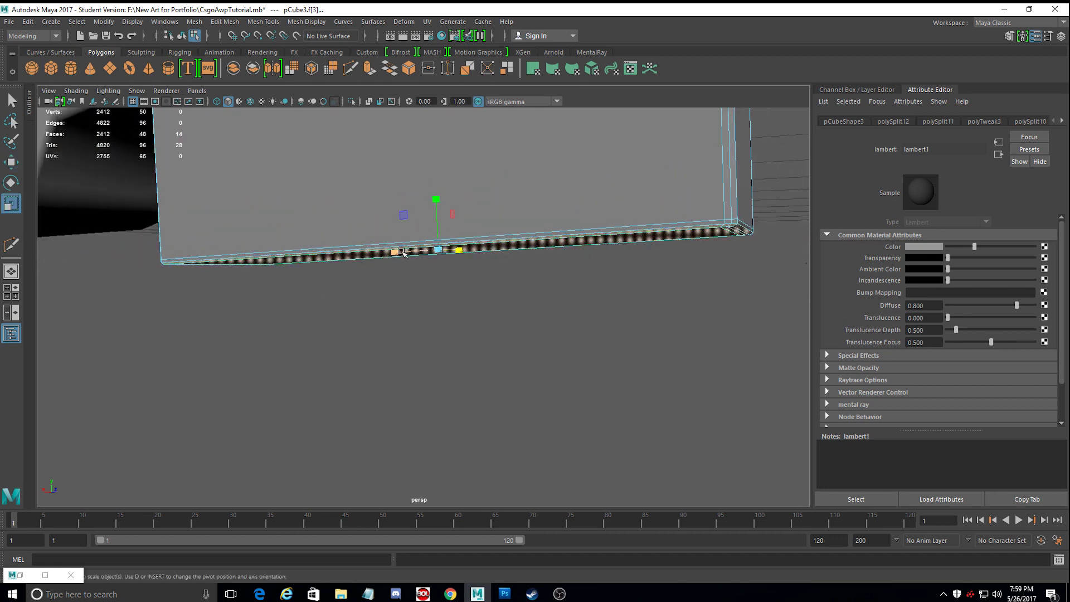
drag(393, 253, 362, 277)
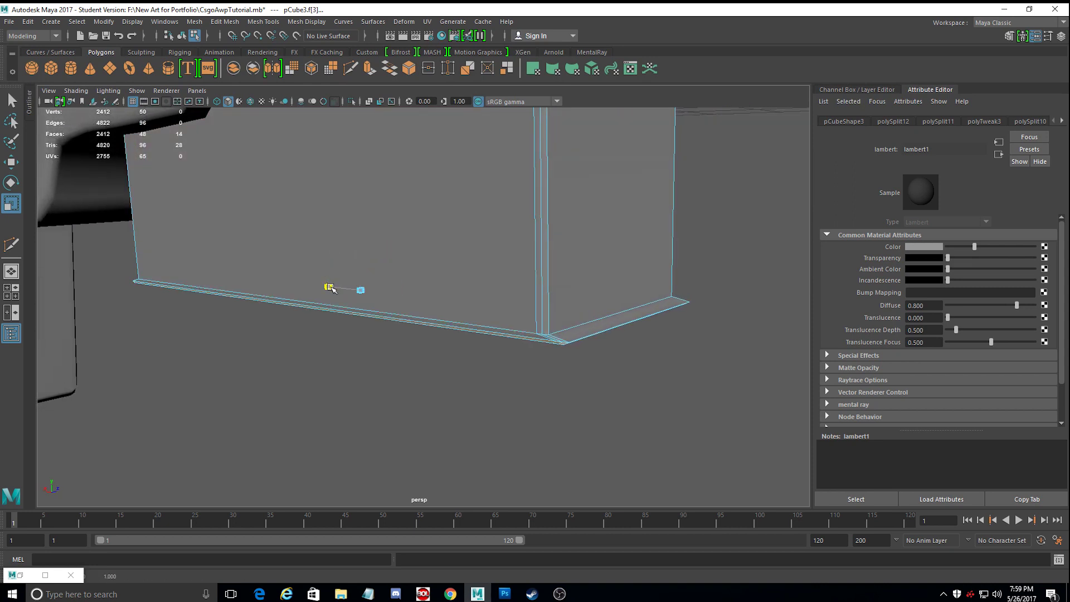
alt+drag(331, 288, 281, 287)
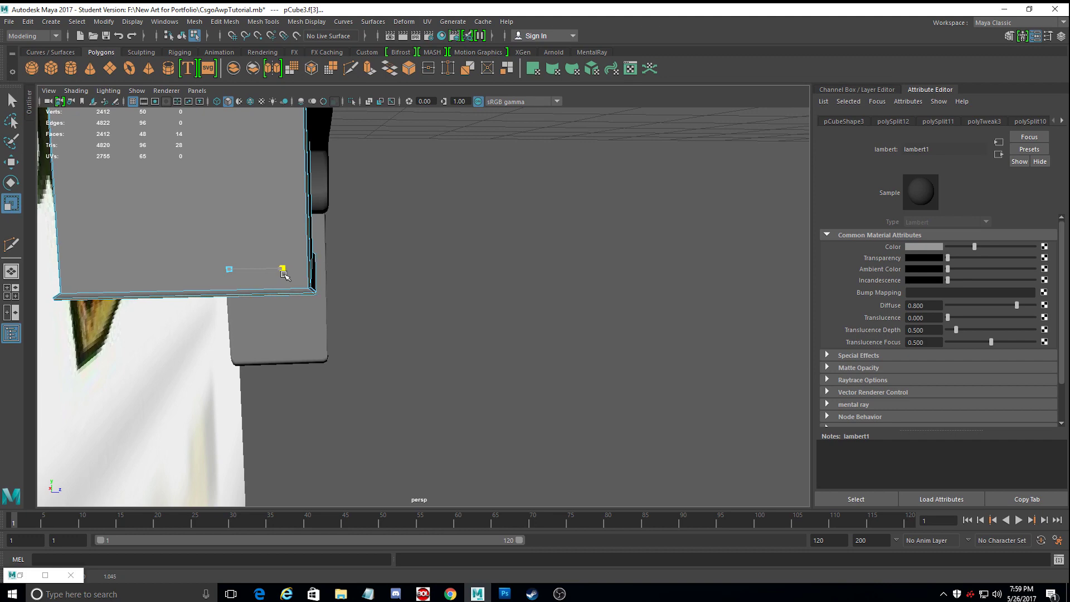
alt+drag(284, 274, 168, 272)
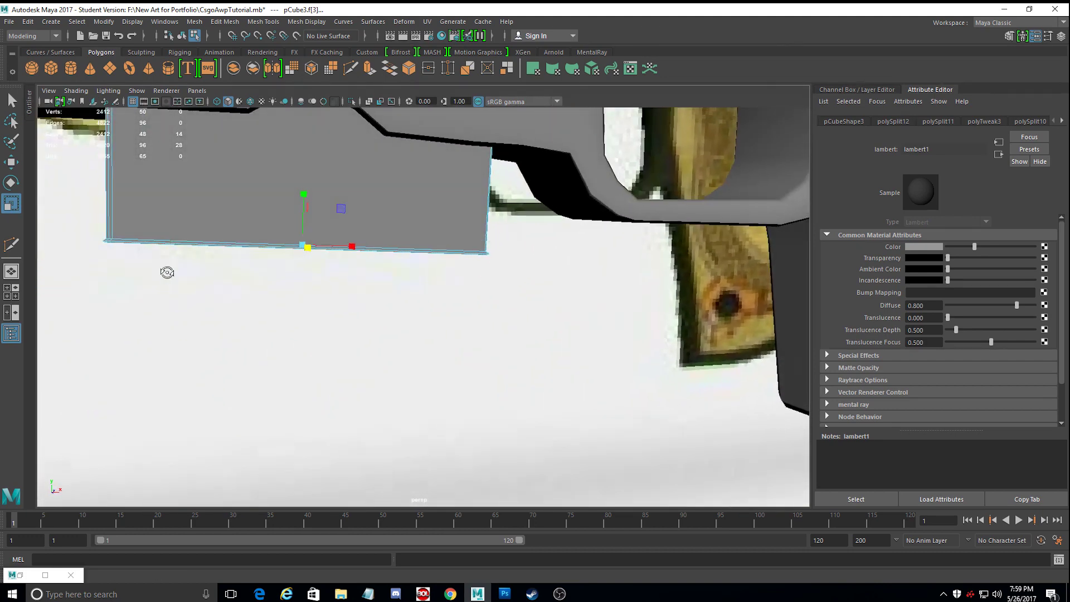
Move the flared base faces of the magazine block slightly down.
click(10, 162)
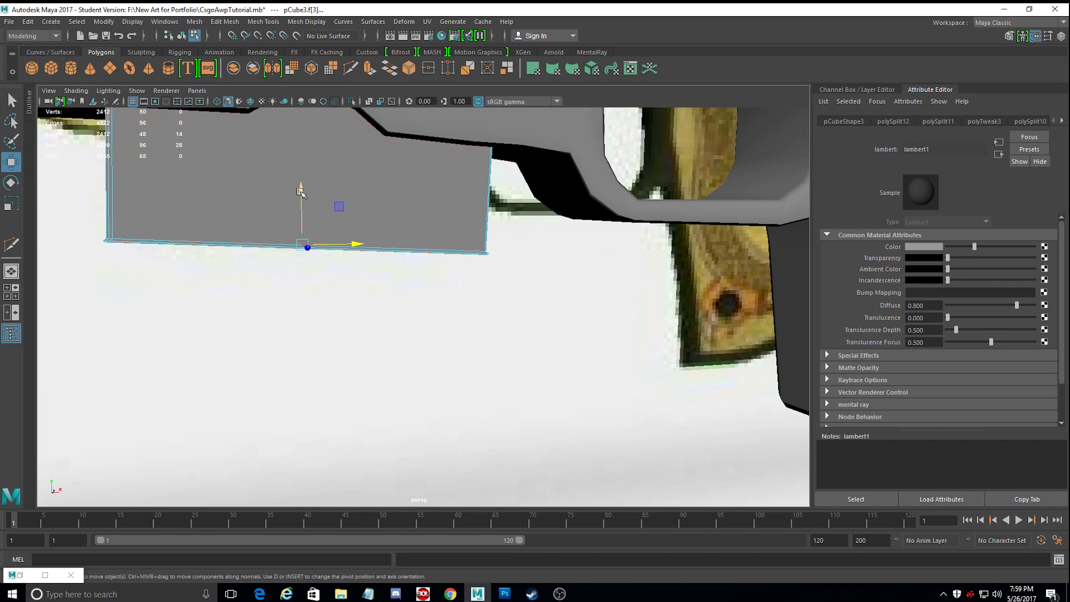
drag(301, 192, 383, 220)
alt+middle_drag(208, 278, 470, 263)
mouse_move(471, 262)
alt+mouse_down()
mouse_move(502, 260)
mouse_move(474, 261)
alt+mouse_up()
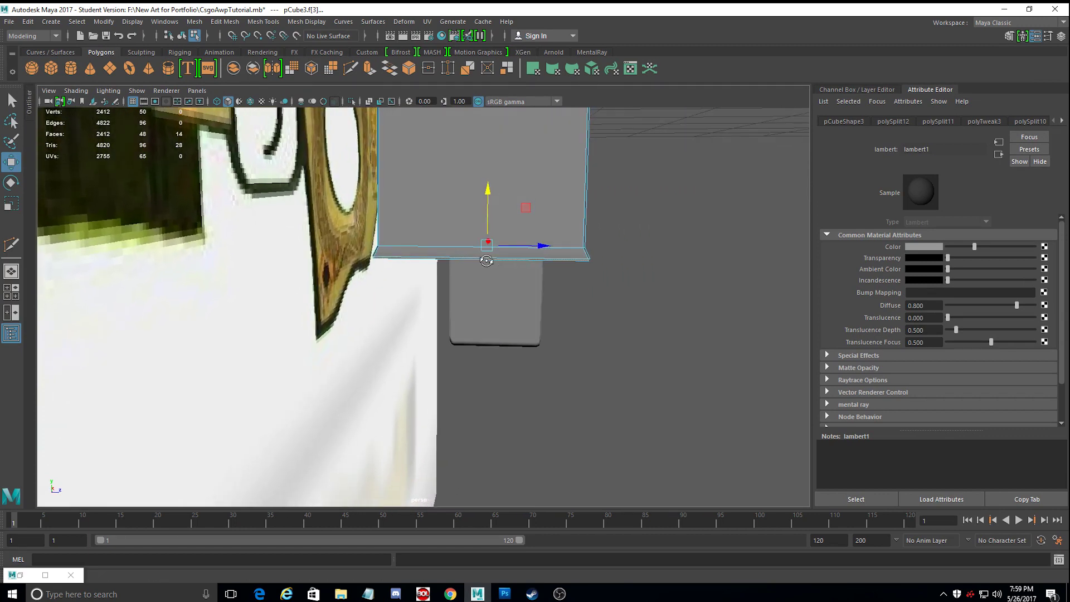
Scale the base faces further outward along the block's length and move them slightly up to flatten the lip.
click(12, 203)
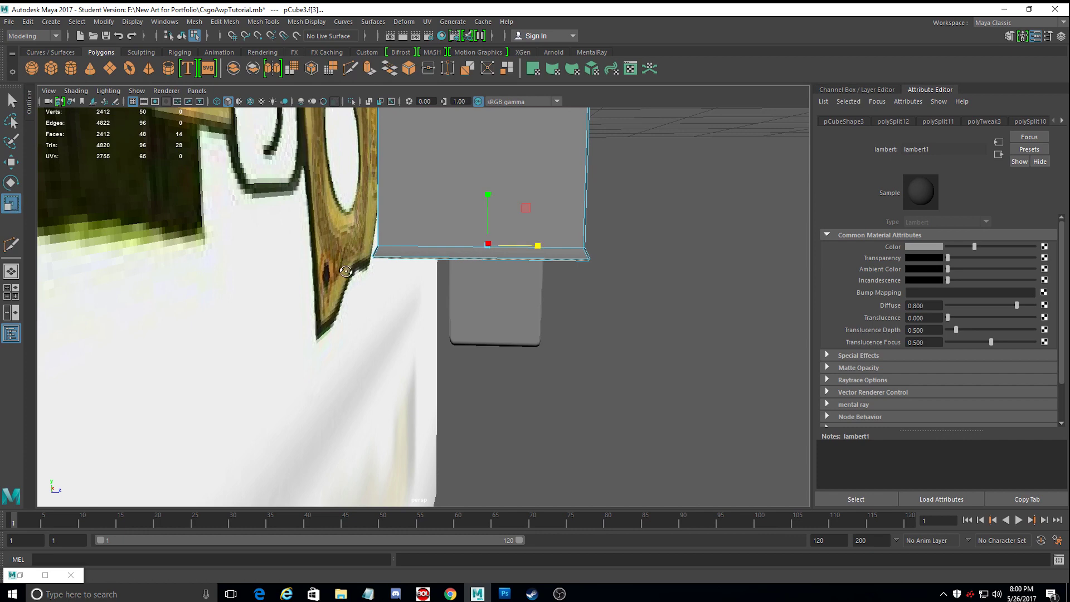
alt+drag(312, 265, 363, 273)
drag(489, 243, 334, 245)
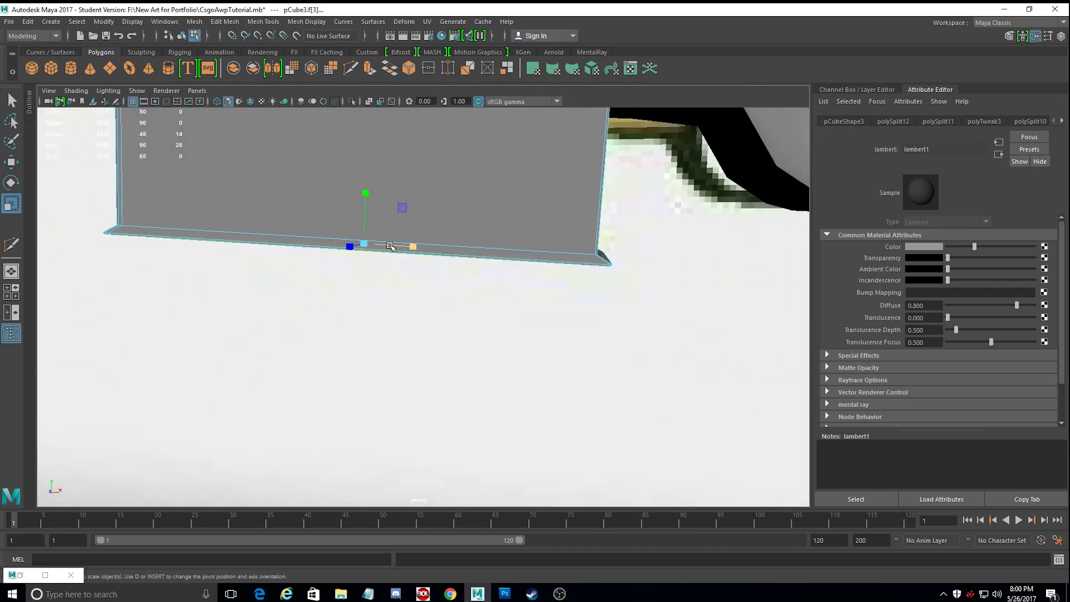
alt+drag(375, 251, 454, 281)
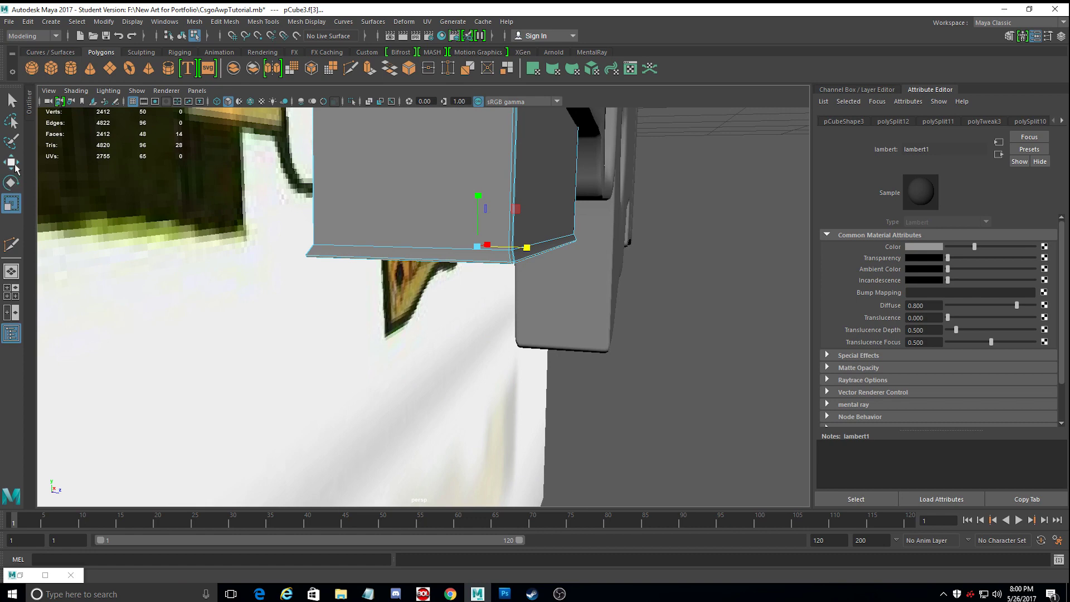
click(12, 162)
drag(479, 194, 480, 189)
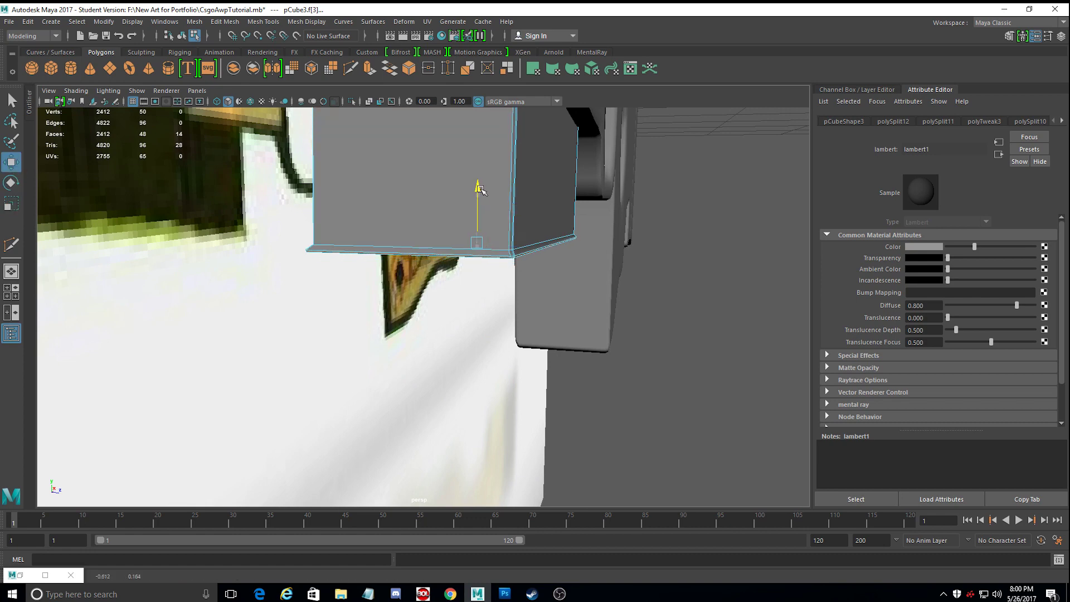
Select the underside face of the magazine block together with the narrow face strips at both of its ends.
alt+drag(481, 190, 485, 181)
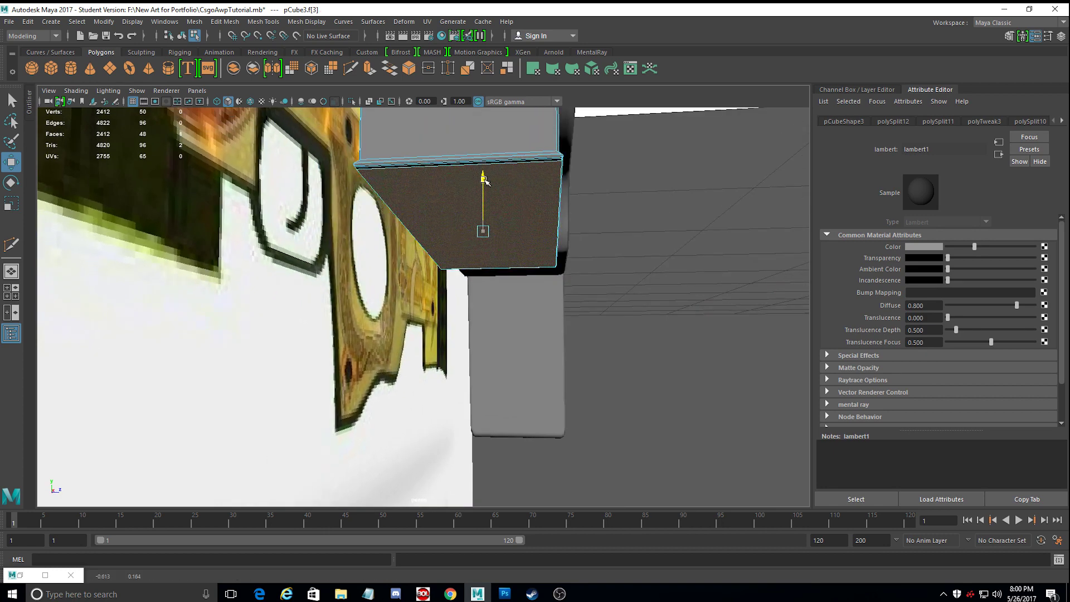
alt+drag(483, 179, 398, 287)
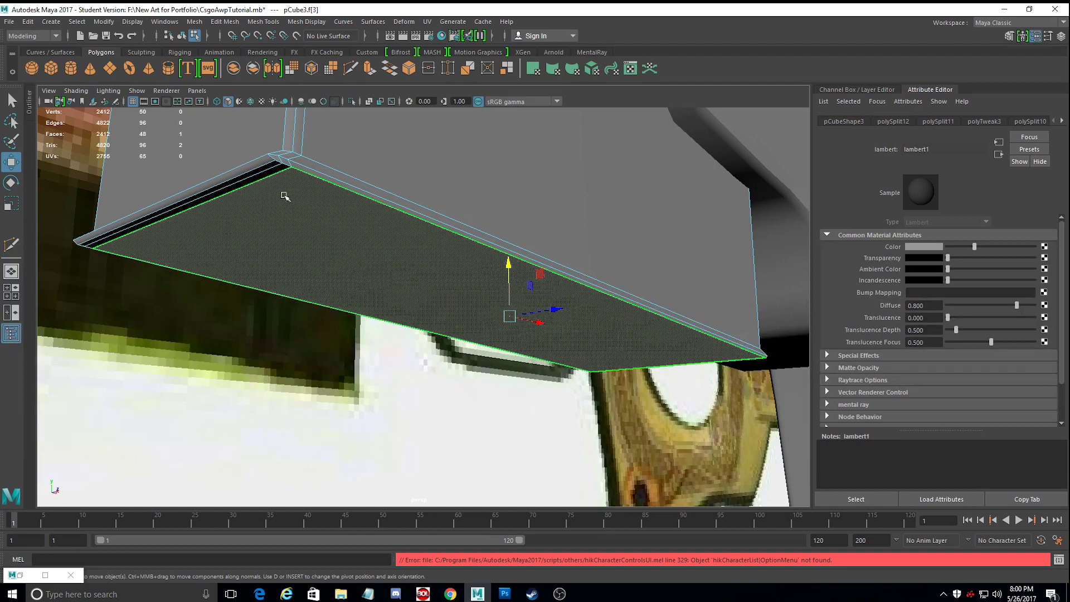
shift+click(281, 170)
shift+click(275, 167)
alt+drag(299, 204, 258, 208)
alt+middle_drag(230, 232, 235, 234)
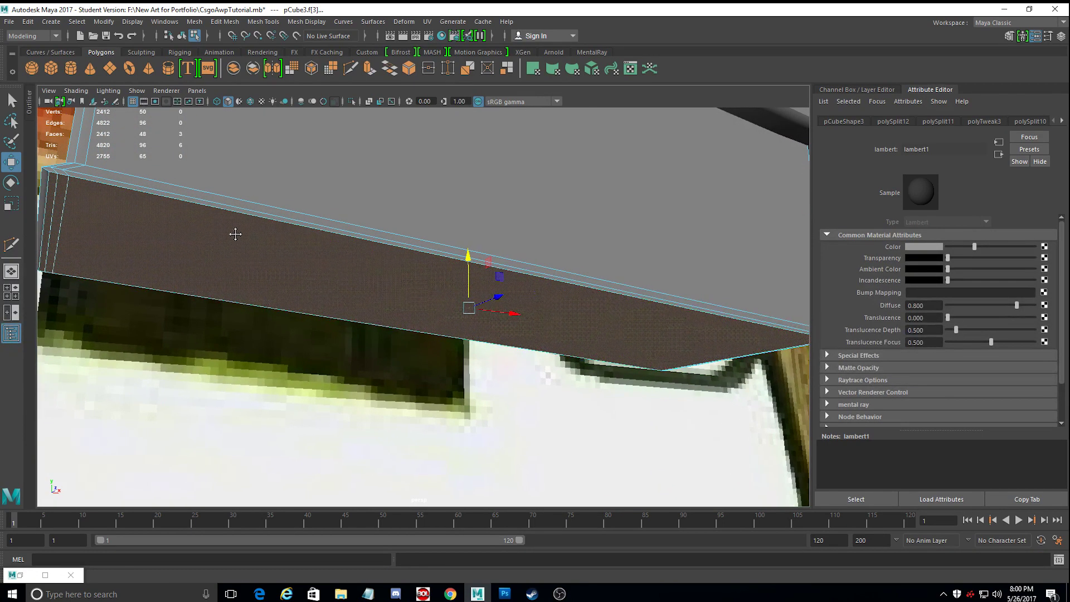
alt+drag(235, 234, 136, 184)
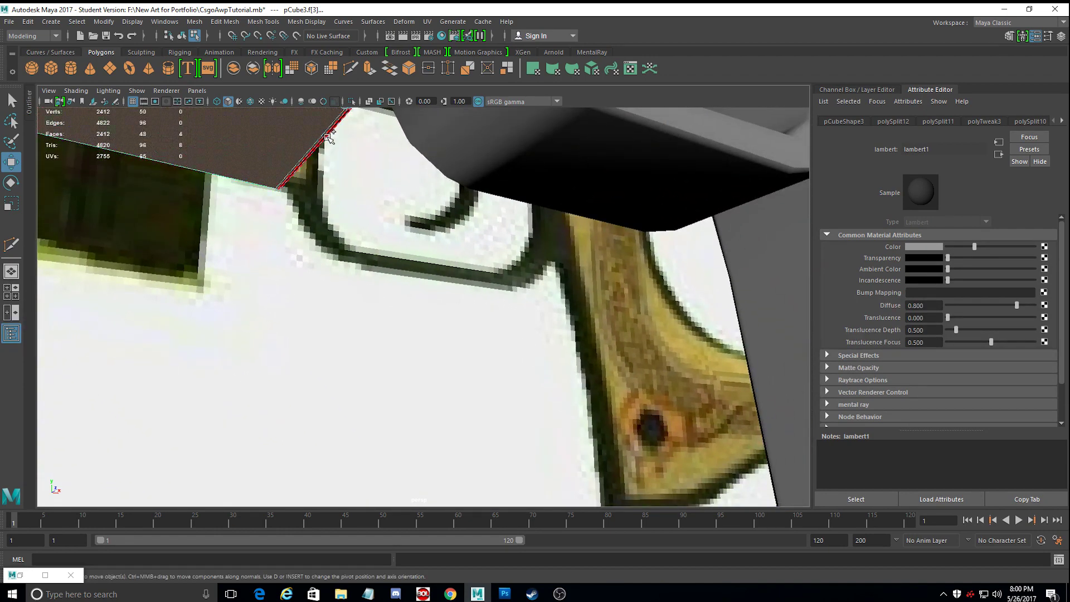
alt+middle_drag(236, 226, 354, 303)
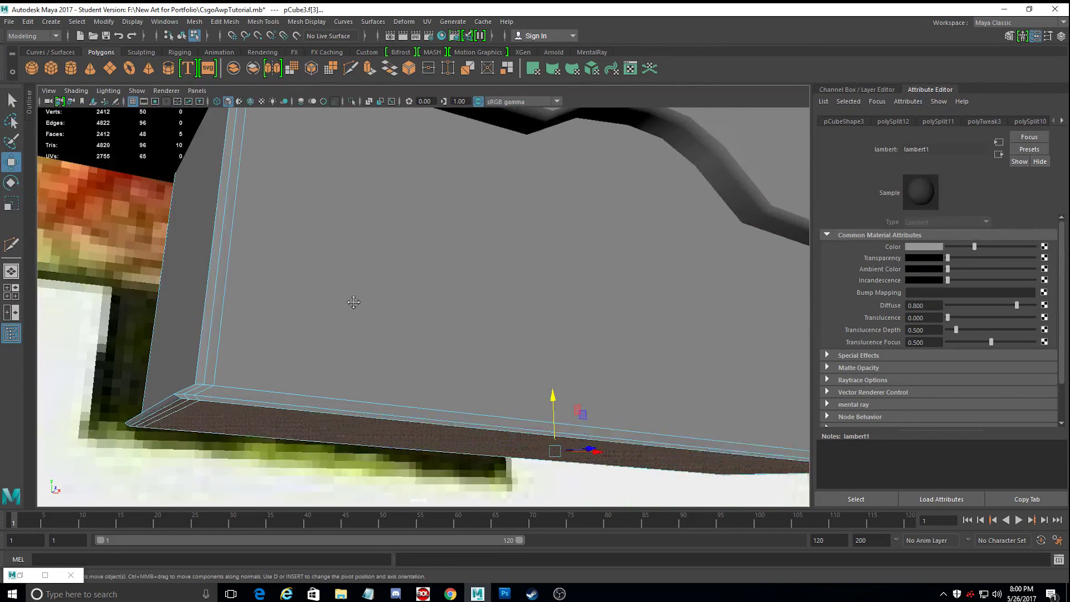
Move the selected underside faces of the magazine block slightly along the vertical axis to adjust the lip.
alt+drag(354, 303, 370, 302)
drag(519, 345, 457, 309)
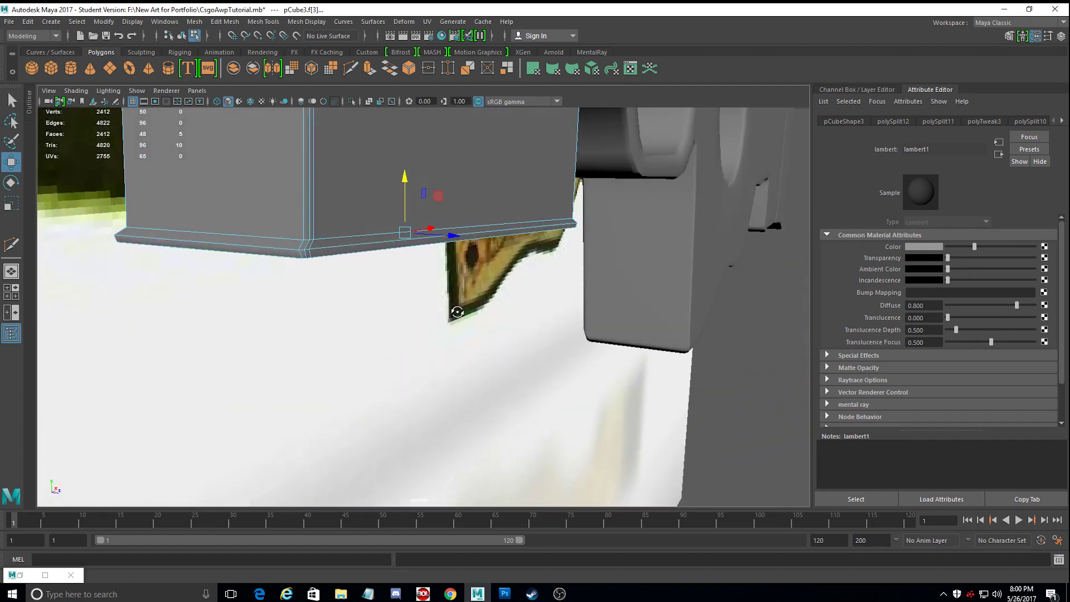
drag(407, 185, 312, 204)
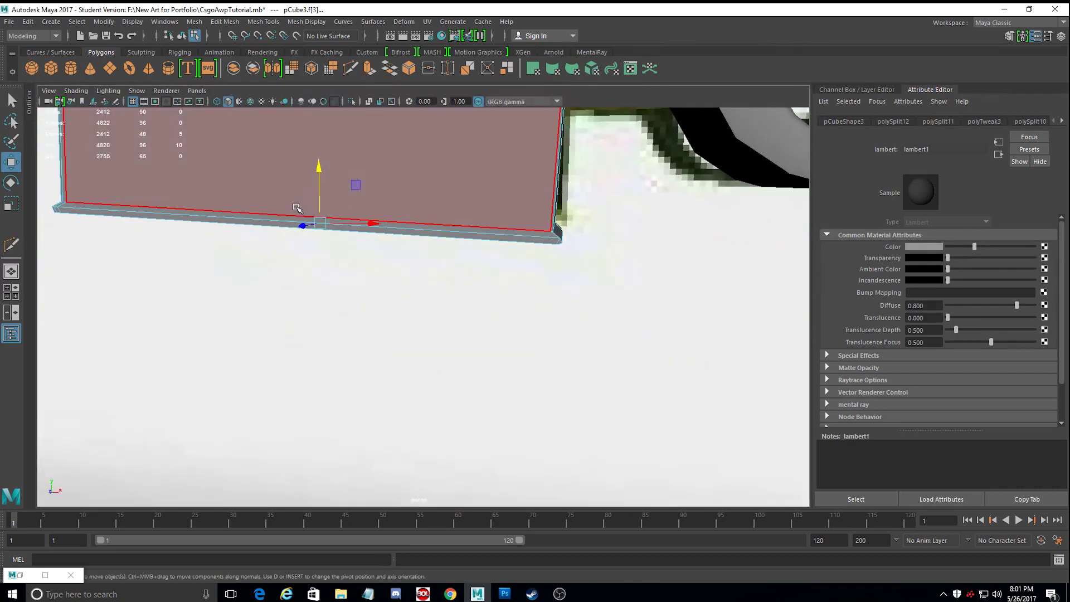
Switch to object mode and examine the magazine block's lip from several angles against the rifle body and reference image.
right_click(298, 207)
right_drag(312, 180, 332, 184)
scroll(332, 185, down, 5)
alt+drag(342, 240, 478, 335)
click(489, 300)
alt+right_drag(478, 335, 542, 371)
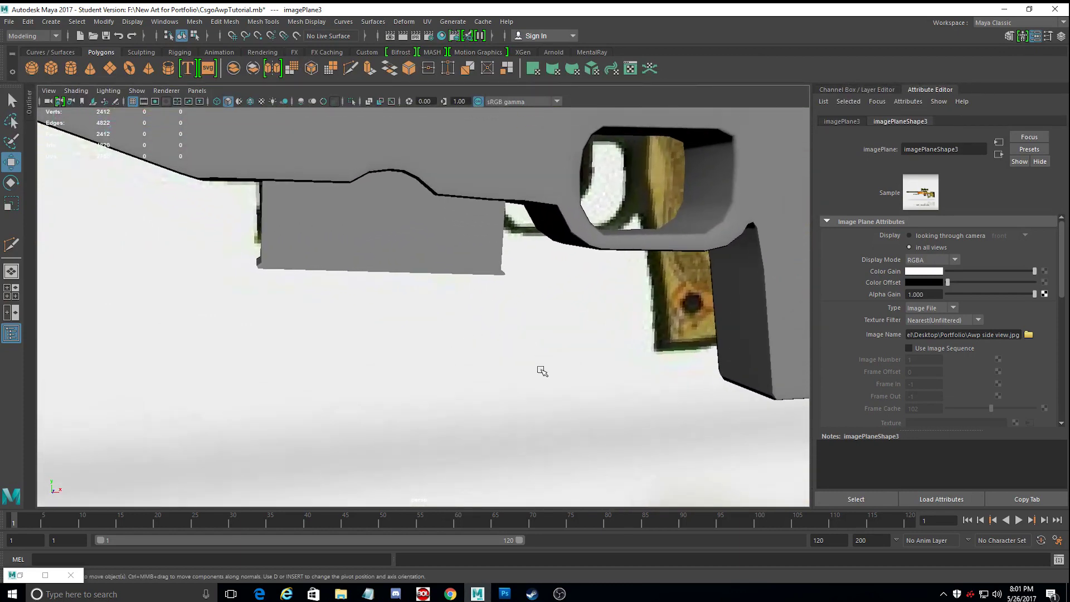
alt+drag(492, 282, 374, 284)
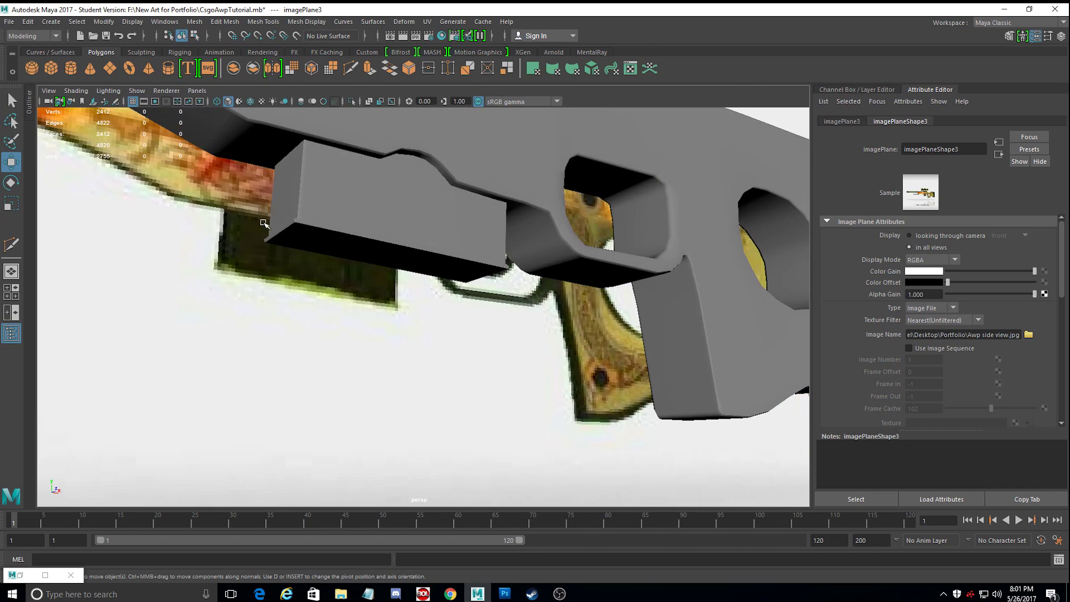
alt+drag(361, 256, 314, 284)
alt+middle_drag(314, 284, 446, 196)
mouse_move(446, 197)
alt+mouse_down()
mouse_move(450, 186)
mouse_move(453, 196)
alt+mouse_up()
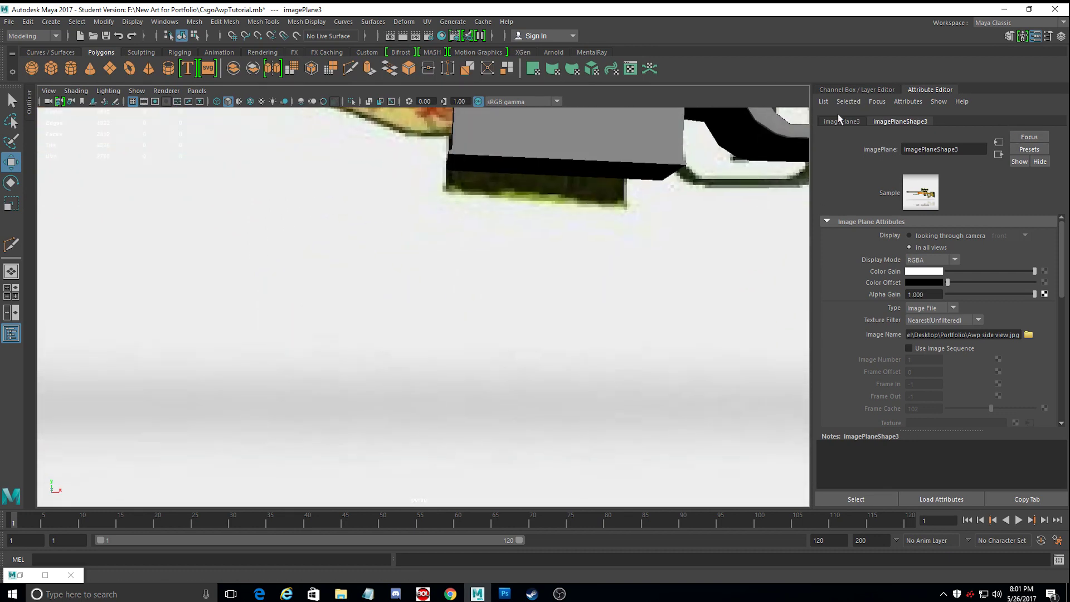
Select the magazine block and raise the lambert1 material's transparency until the reference shows through clearly in the side view.
click(583, 132)
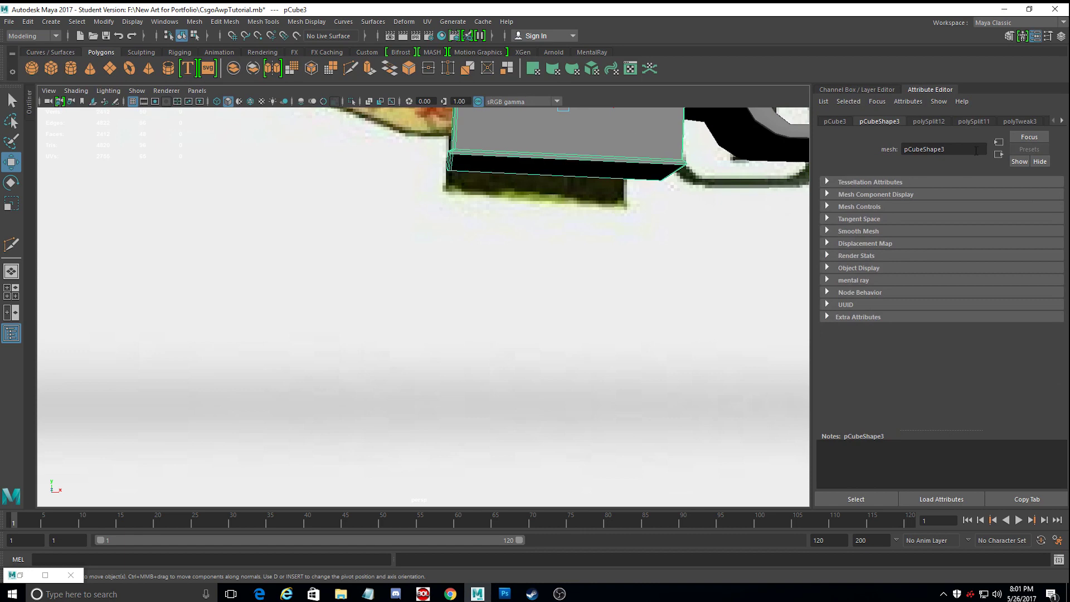
click(1065, 122)
click(996, 248)
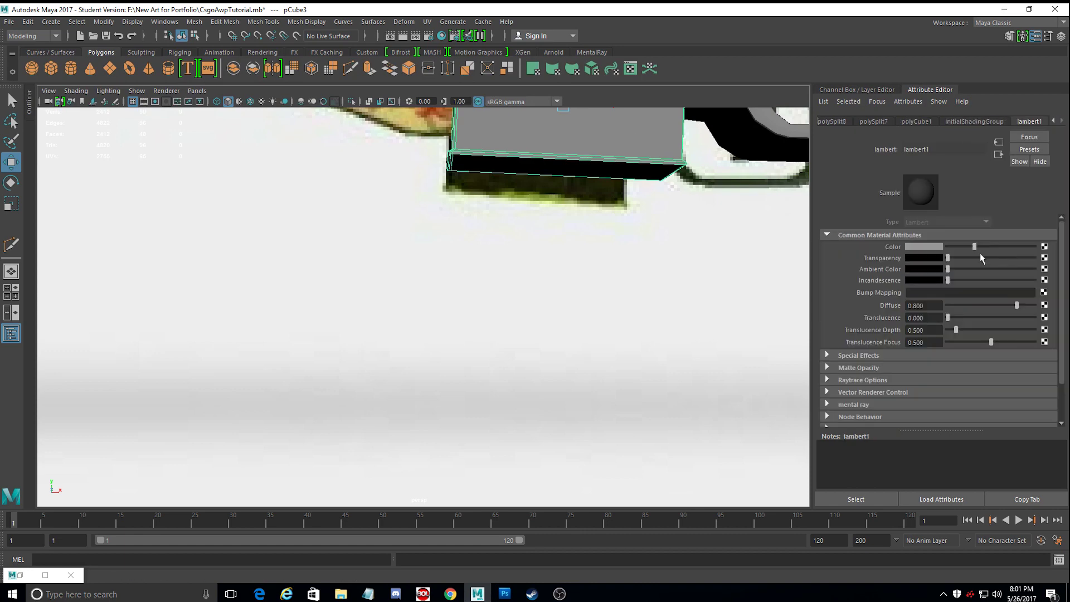
key(f)
drag(955, 257, 995, 258)
key(space)
key(space)
key(space)
key(f)
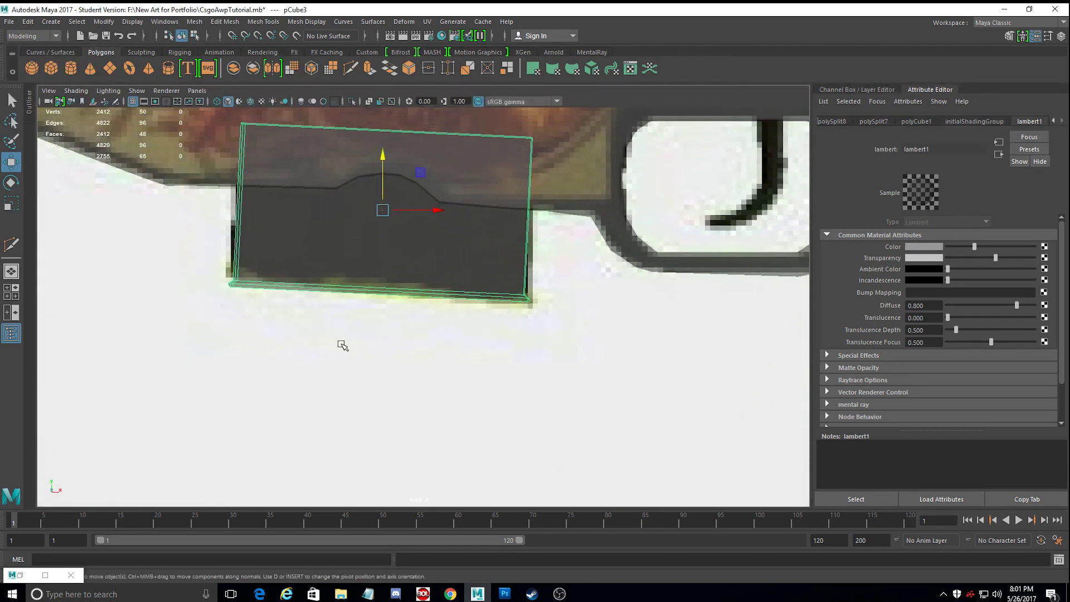
mouse_move(998, 254)
mouse_down()
mouse_move(1031, 254)
mouse_move(1019, 259)
mouse_up()
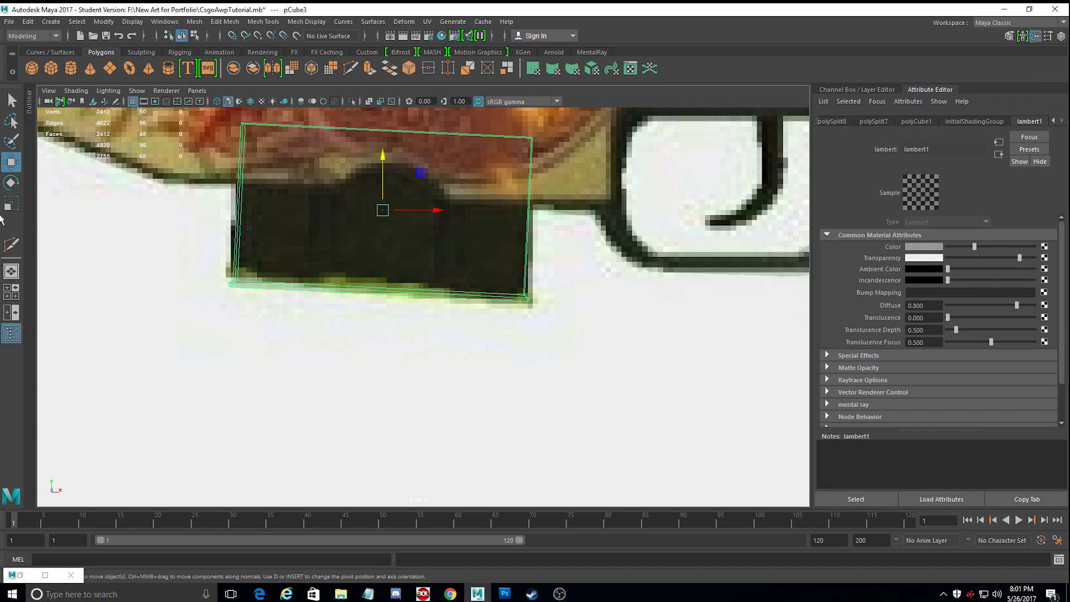
With Multi-Cut, insert paired vertical edge loops on the magazine block along both sides of the reference's front groove.
click(11, 244)
click(305, 126)
click(294, 288)
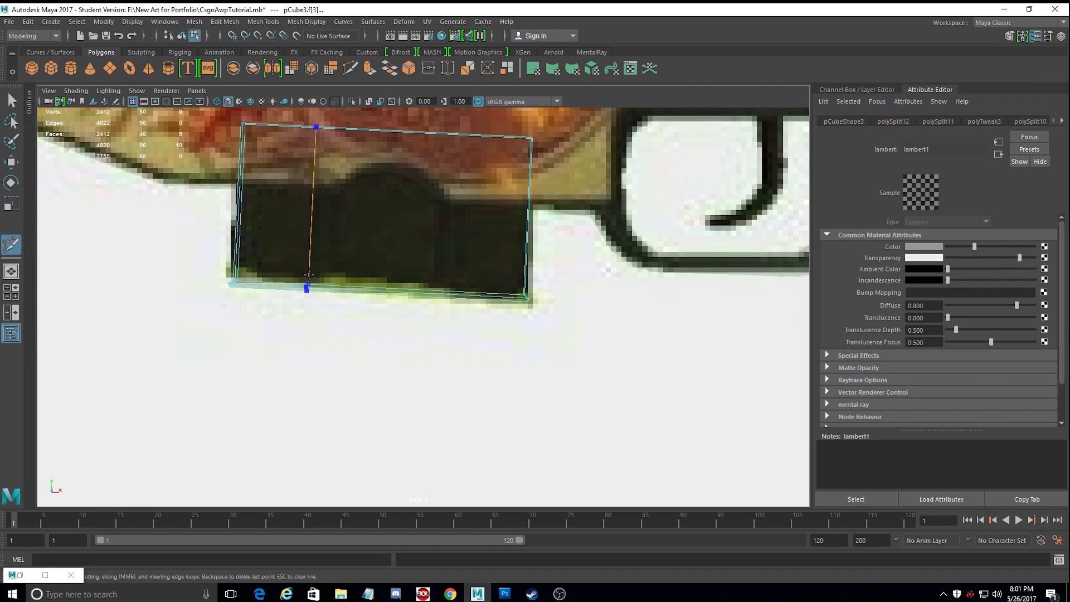
key(Return)
click(342, 129)
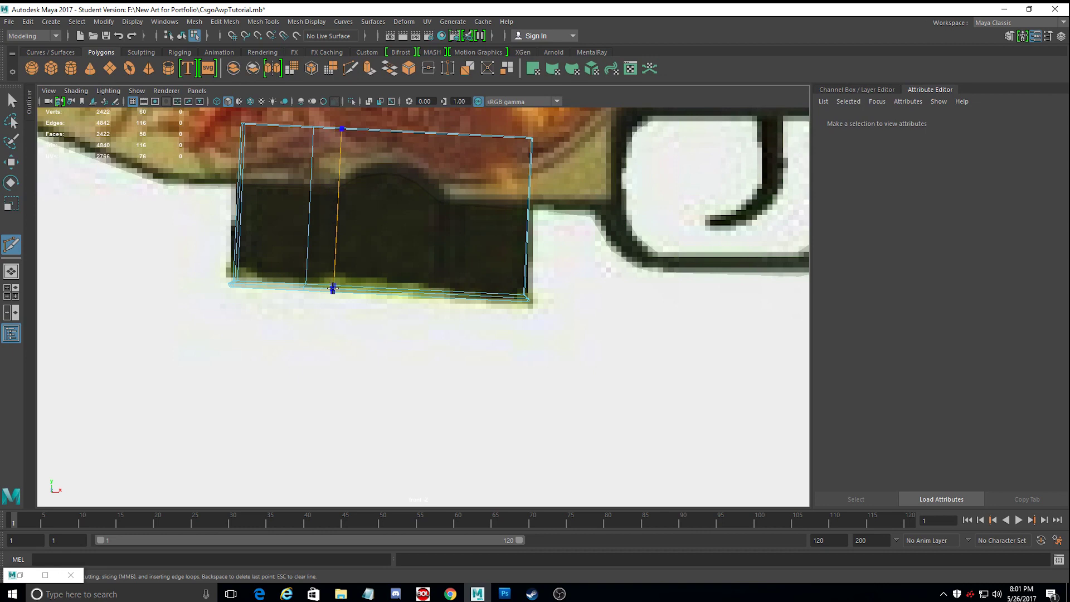
click(336, 289)
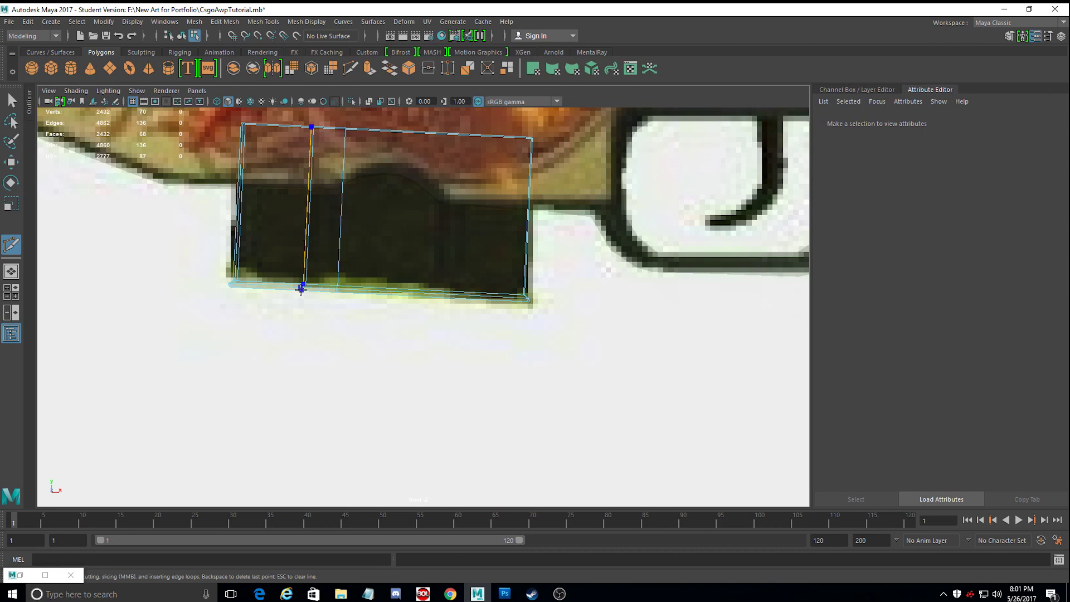
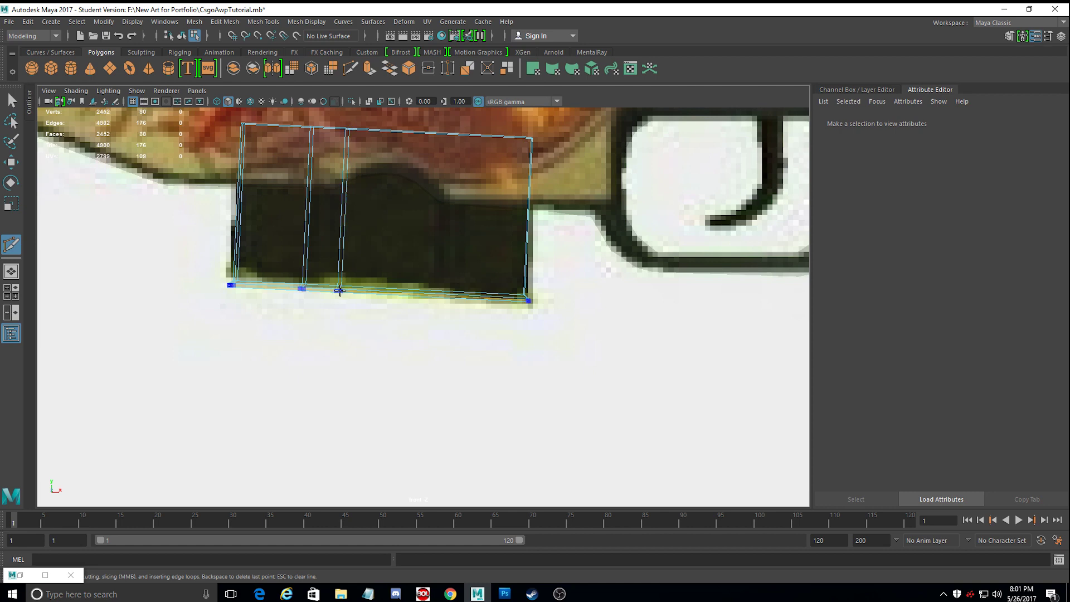
Insert paired vertical edge loops on the magazine block along both sides of the reference's rear groove.
click(439, 290)
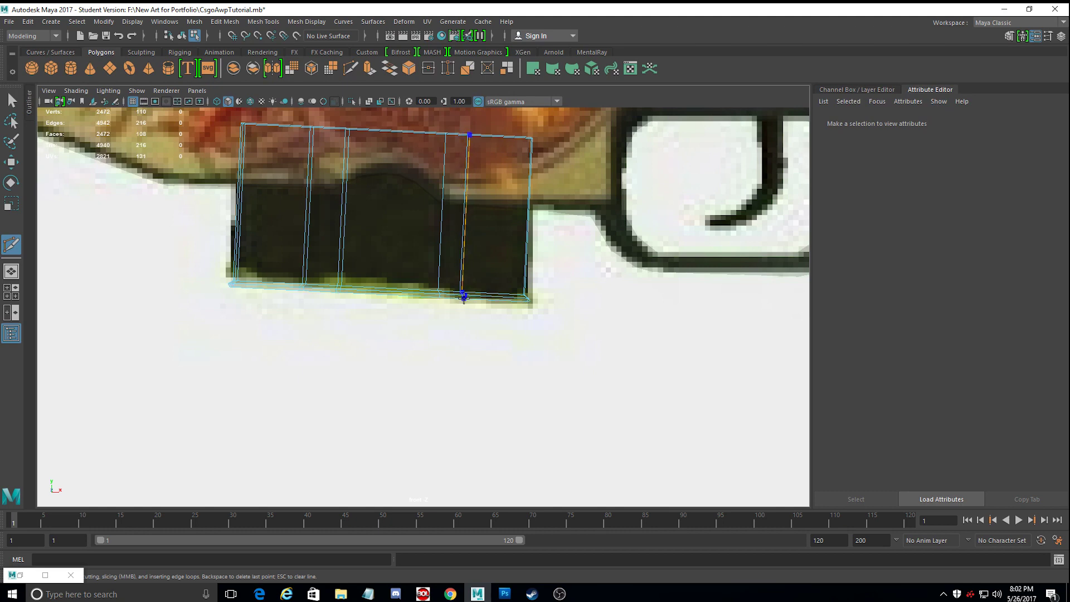
scroll(460, 296, up, 3)
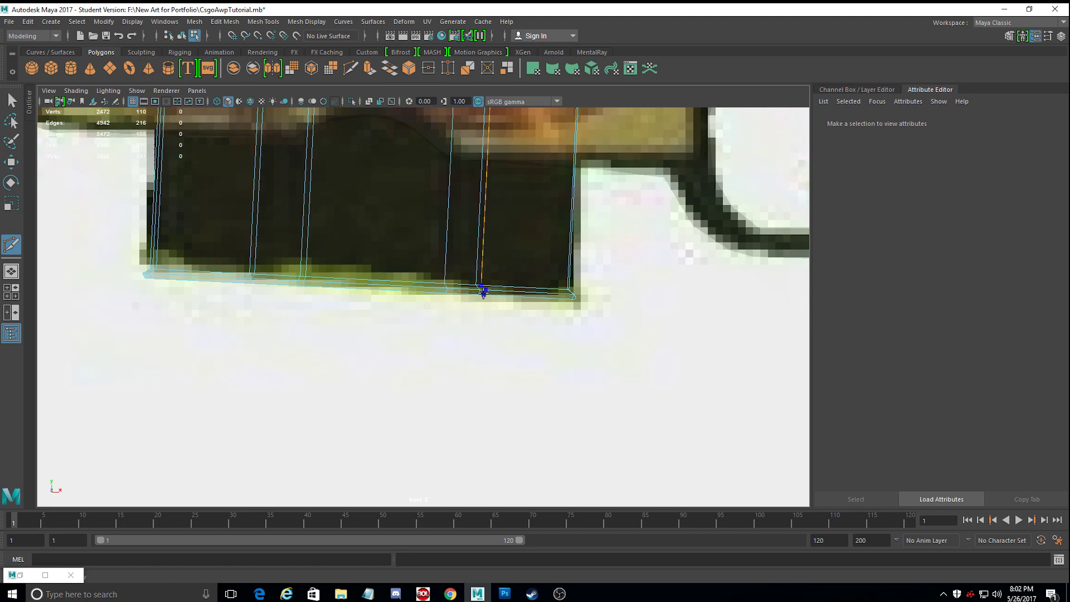
ctrl+click(482, 291)
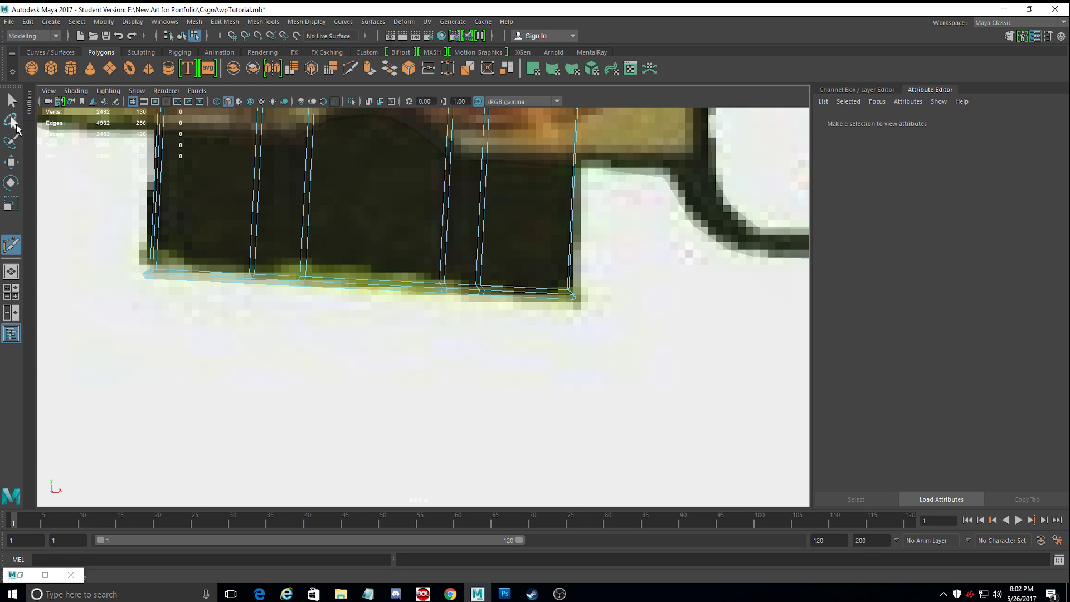
Select one vertical edge from each of the four new loop pairs on the magazine block's side.
click(13, 106)
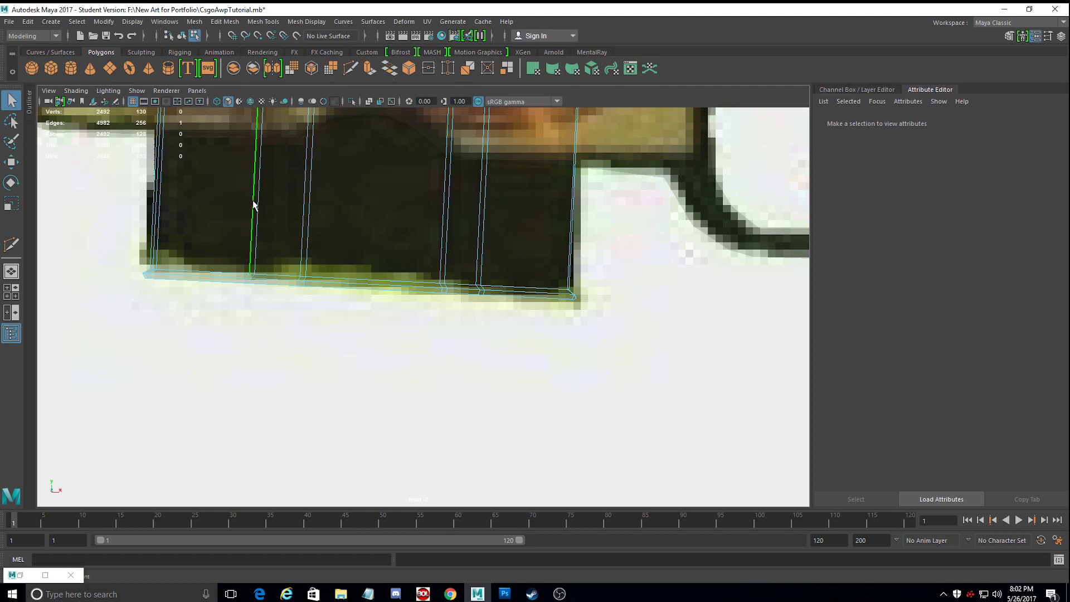
double_click(253, 205)
alt+middle_drag(321, 247, 376, 399)
click(307, 295)
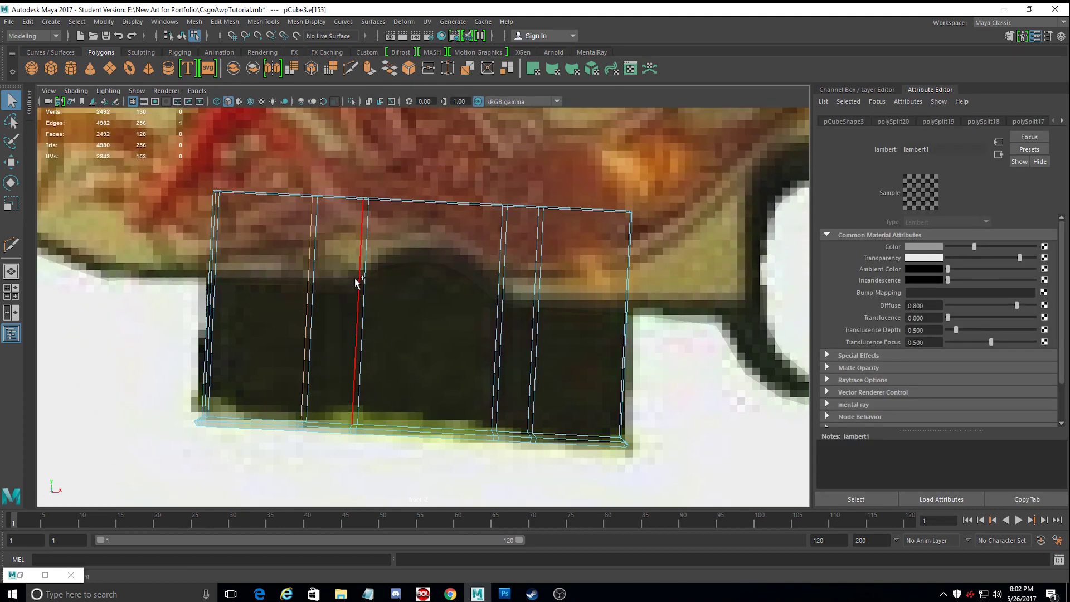
key(ctrl+z)
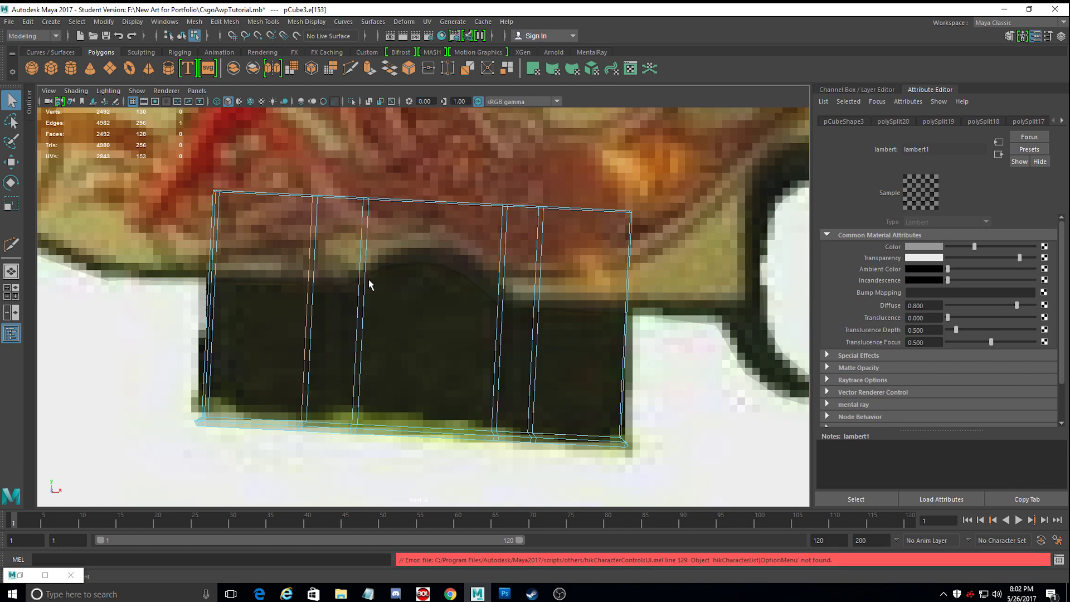
shift+click(365, 282)
shift+click(496, 295)
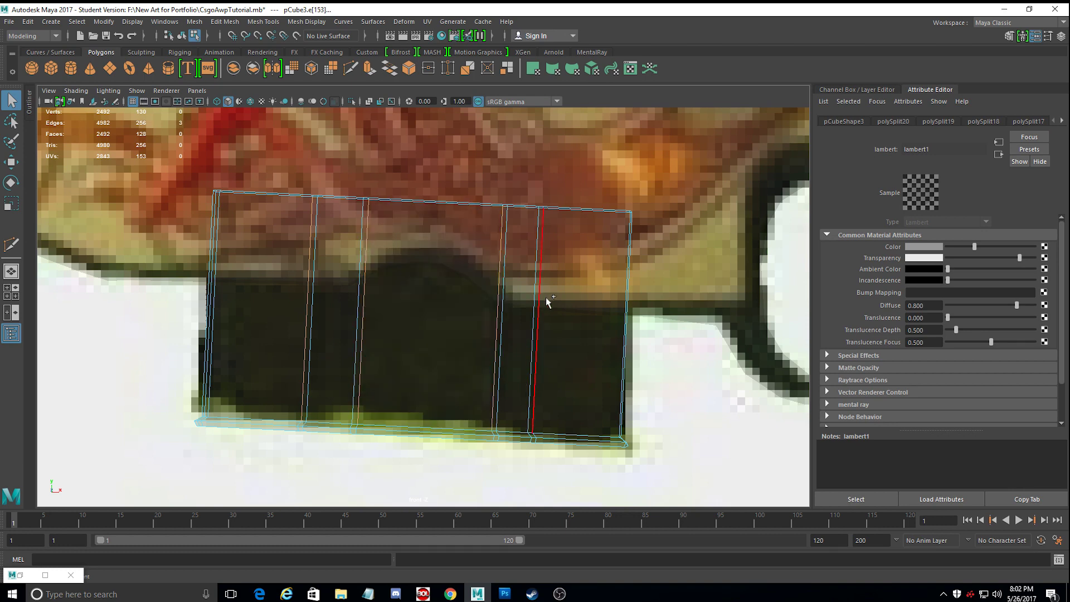
key(F11)
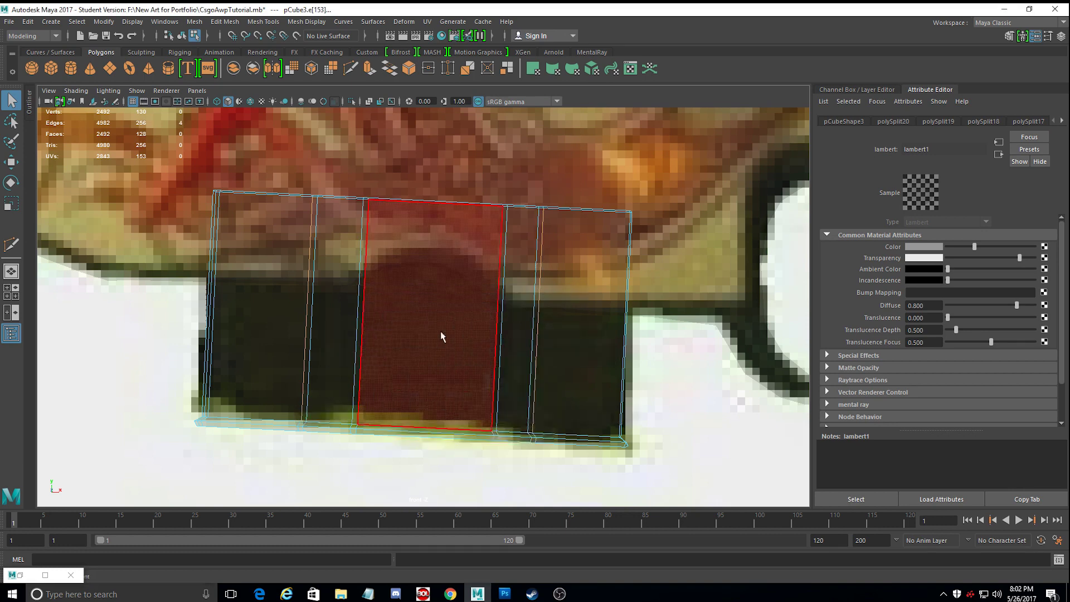
Return to the perspective view and set the lambert1 material's transparency back to fully opaque.
key(space)
scroll(545, 199, up, 5)
scroll(542, 201, down, 5)
alt+middle_drag(542, 201, 550, 276)
key(space)
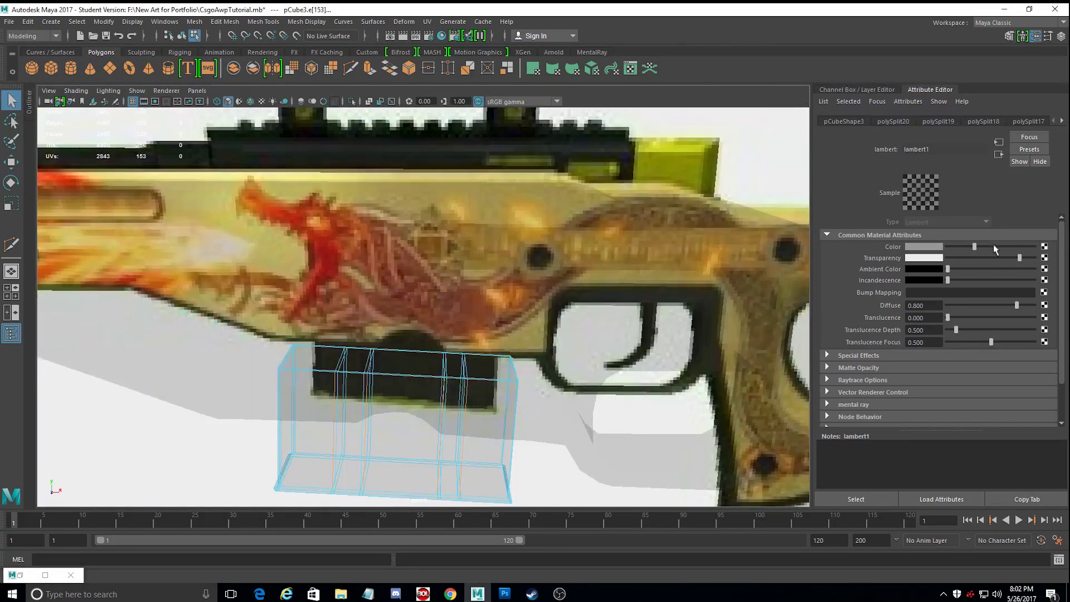
drag(993, 254, 926, 261)
alt+drag(751, 267, 664, 277)
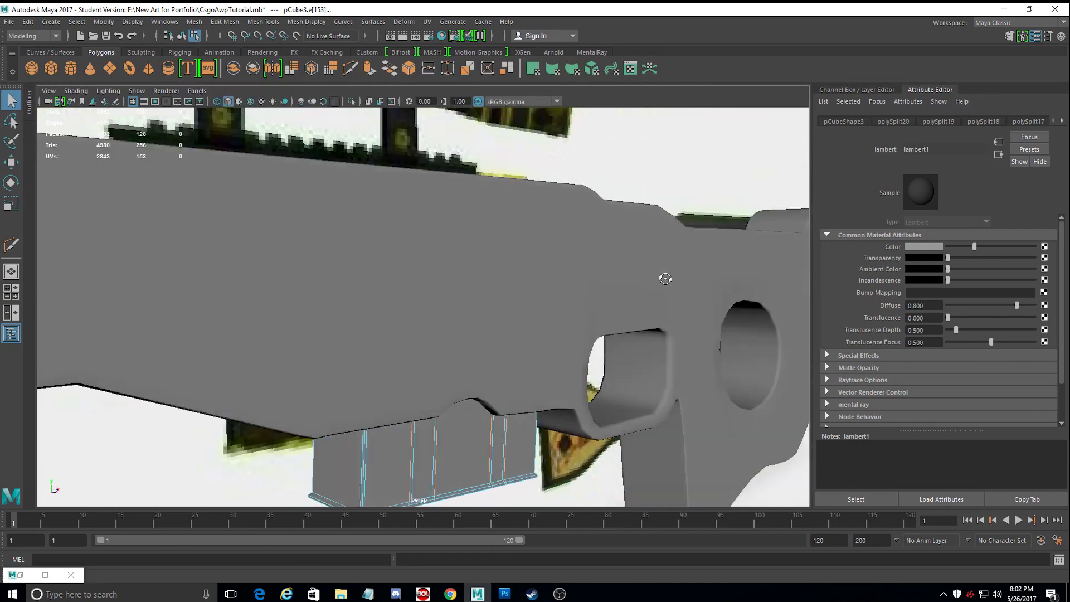
scroll(695, 292, up, 5)
alt+middle_drag(694, 292, 714, 198)
scroll(673, 267, up, 3)
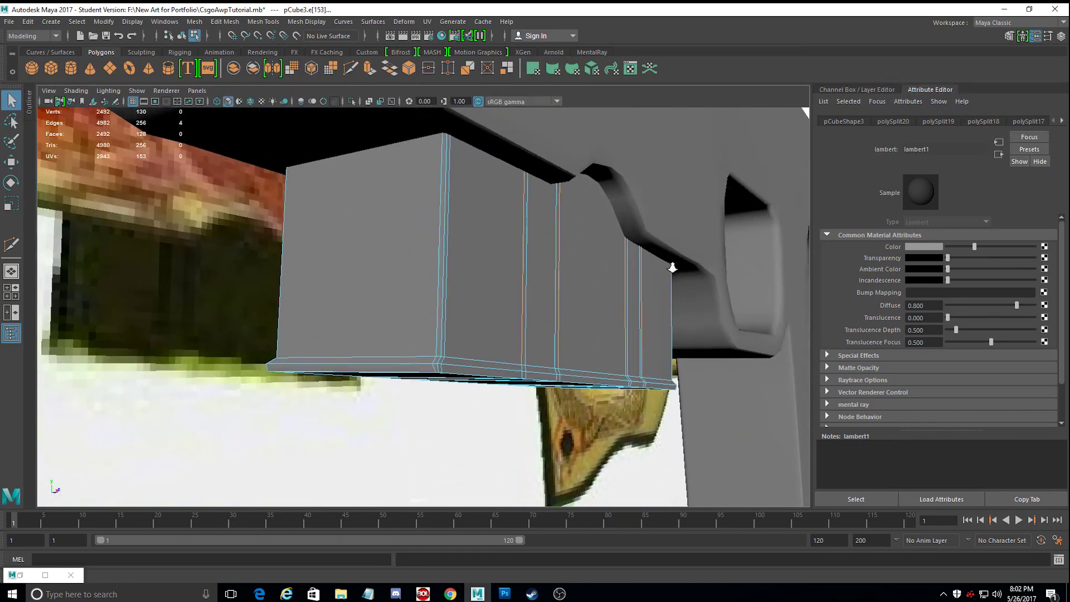
alt+middle_drag(674, 277, 645, 296)
alt+drag(646, 296, 610, 307)
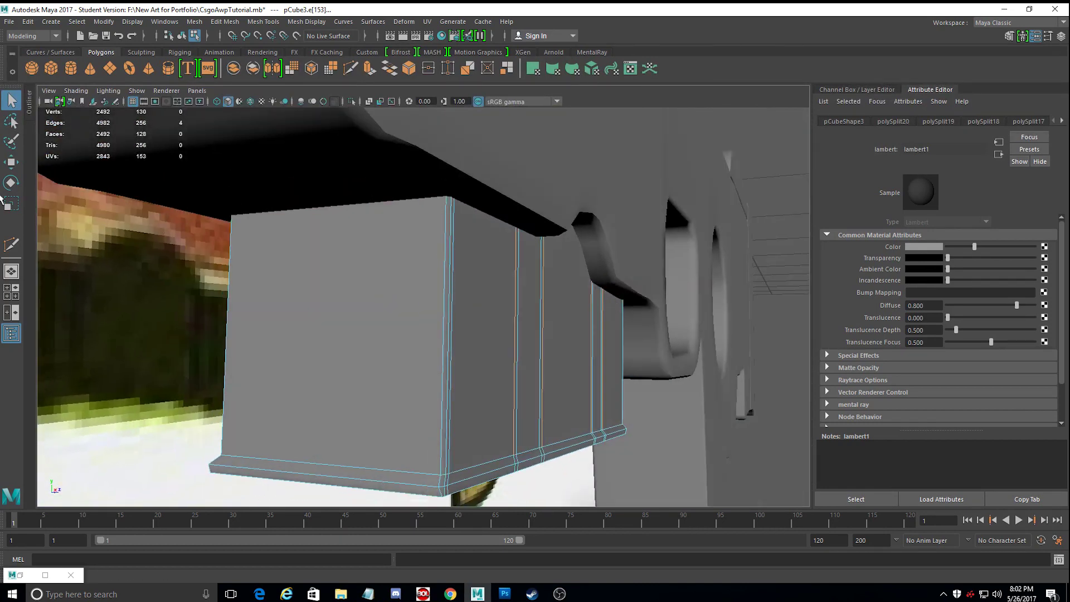
Move the four selected vertical edges slightly along the magazine block's width axis and deselect them.
click(11, 162)
key(f)
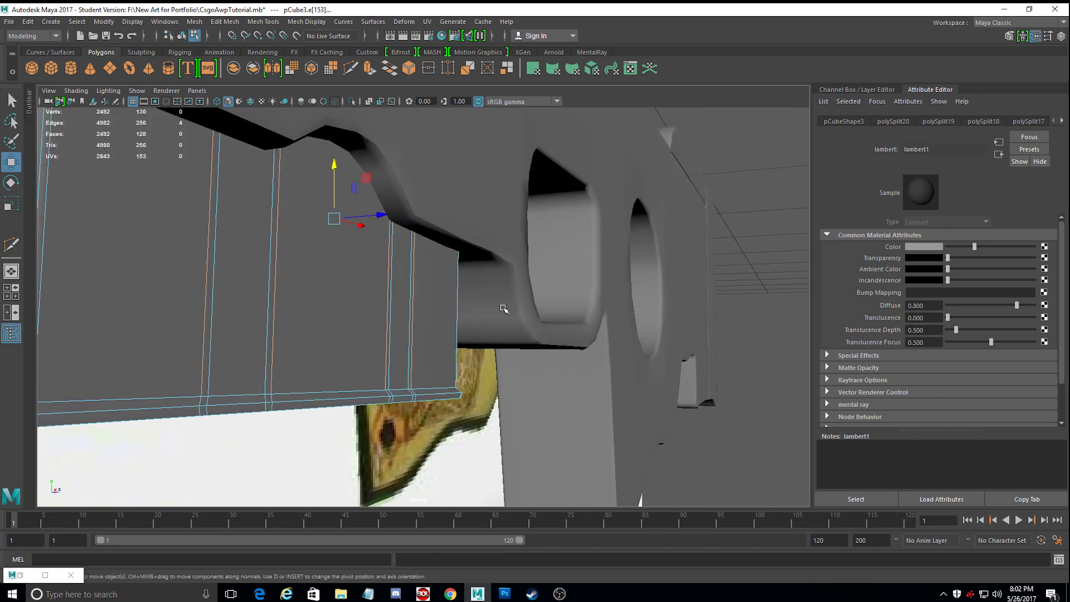
alt+middle_drag(520, 320, 540, 318)
alt+drag(456, 290, 523, 282)
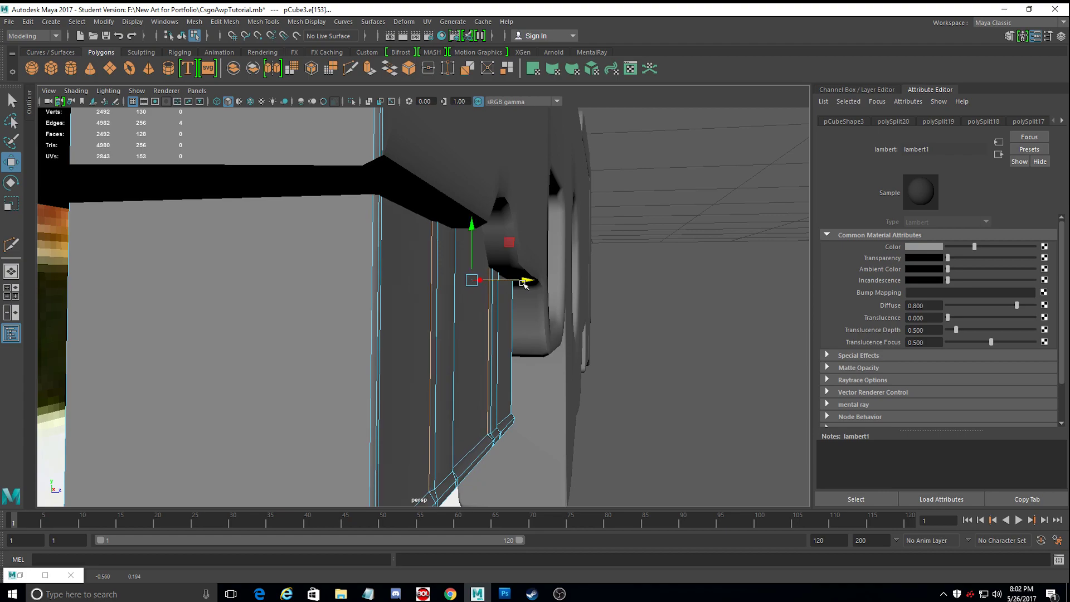
click(581, 327)
Select the two narrow groove faces between the edge loop pairs on the magazine block's side.
alt+drag(580, 328, 432, 337)
scroll(509, 361, up, 3)
alt+drag(509, 361, 466, 353)
click(465, 350)
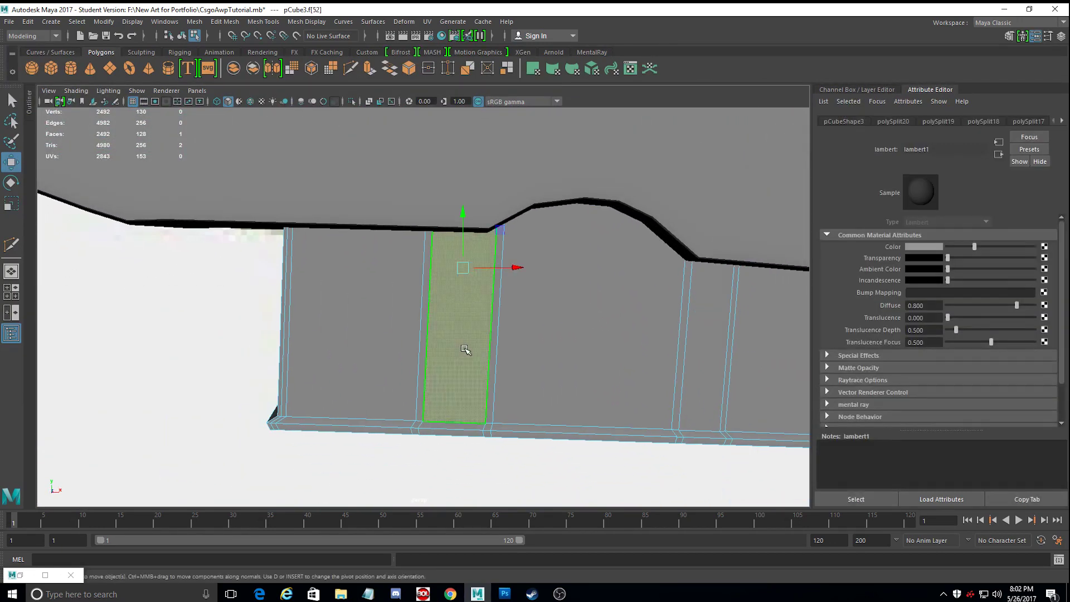
shift+click(709, 332)
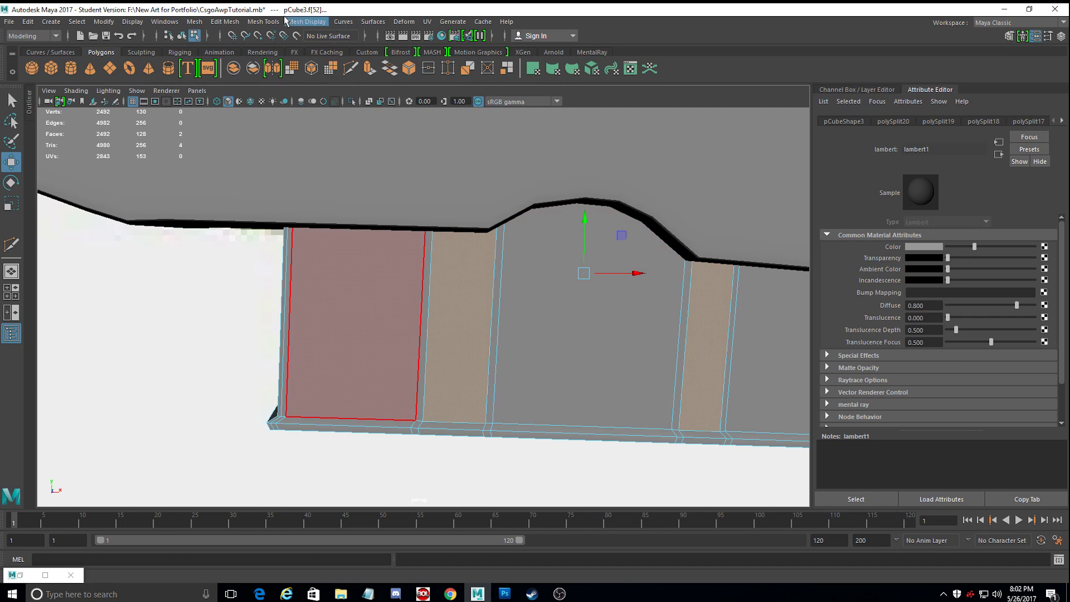
Harden the edges around the two selected groove faces on the magazine block's side and return to object mode.
click(287, 21)
click(347, 126)
click(167, 312)
right_click(499, 262)
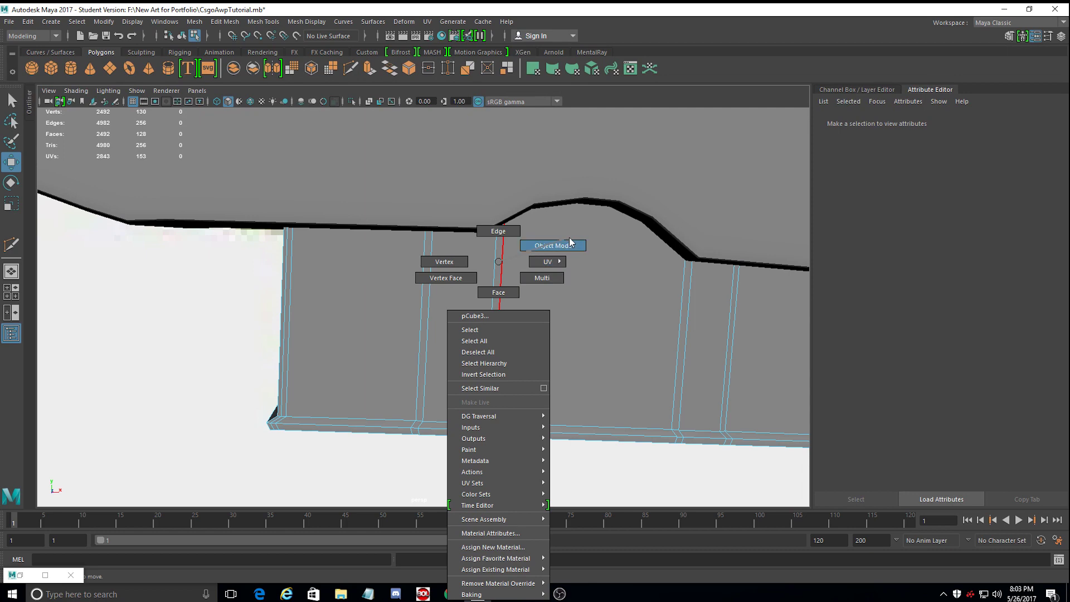
right_drag(569, 238, 572, 240)
click(631, 468)
alt+drag(586, 483, 663, 465)
alt+drag(625, 453, 616, 477)
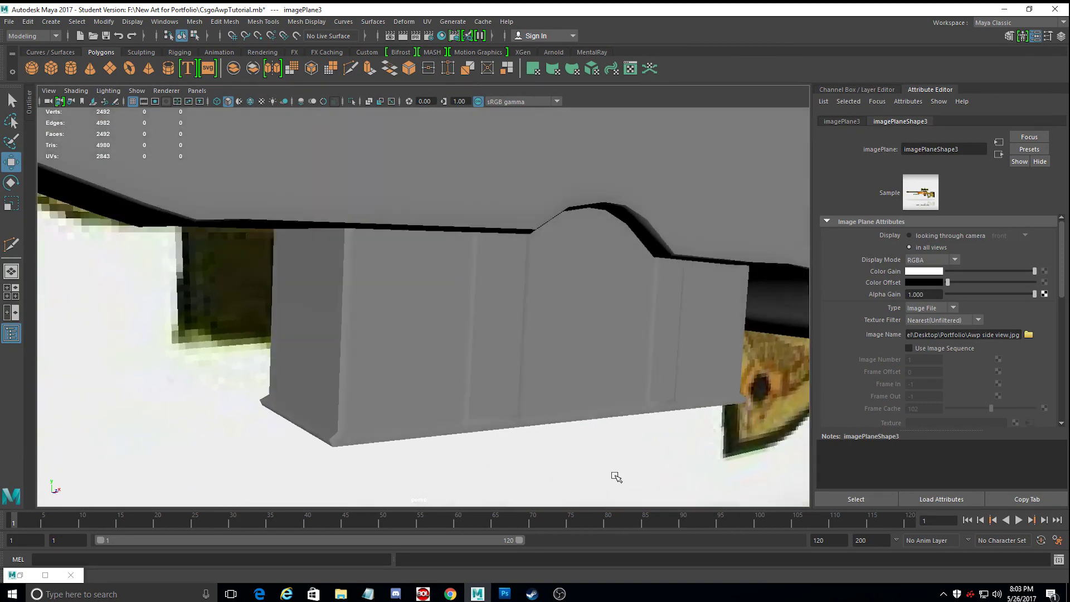
Select the horizontal edge loop just above the magazine block's flared lip, harden it and clear the selection.
click(578, 411)
right_drag(575, 262, 578, 228)
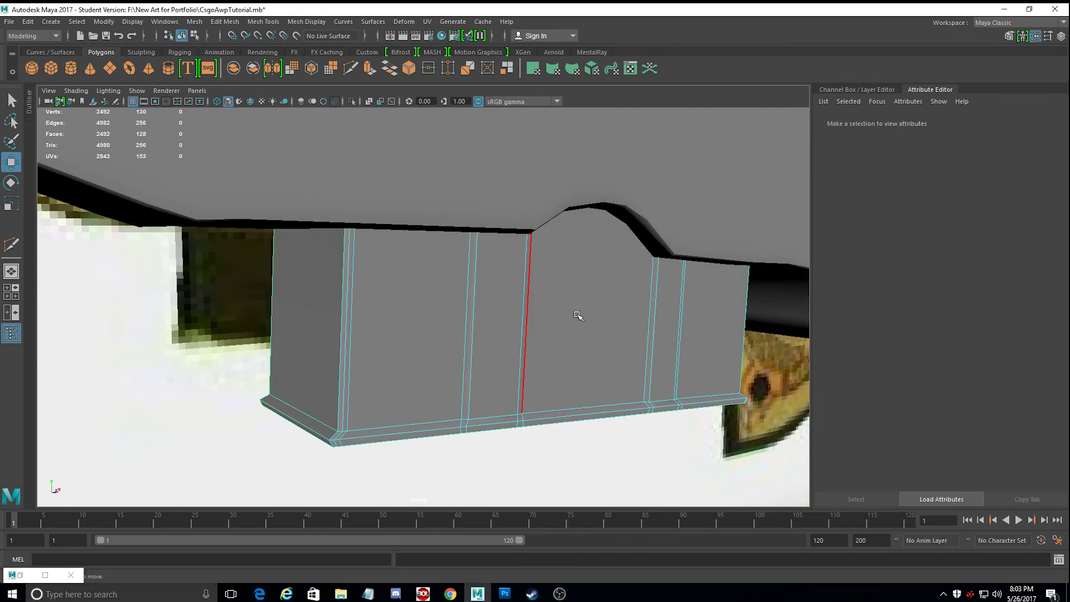
double_click(563, 409)
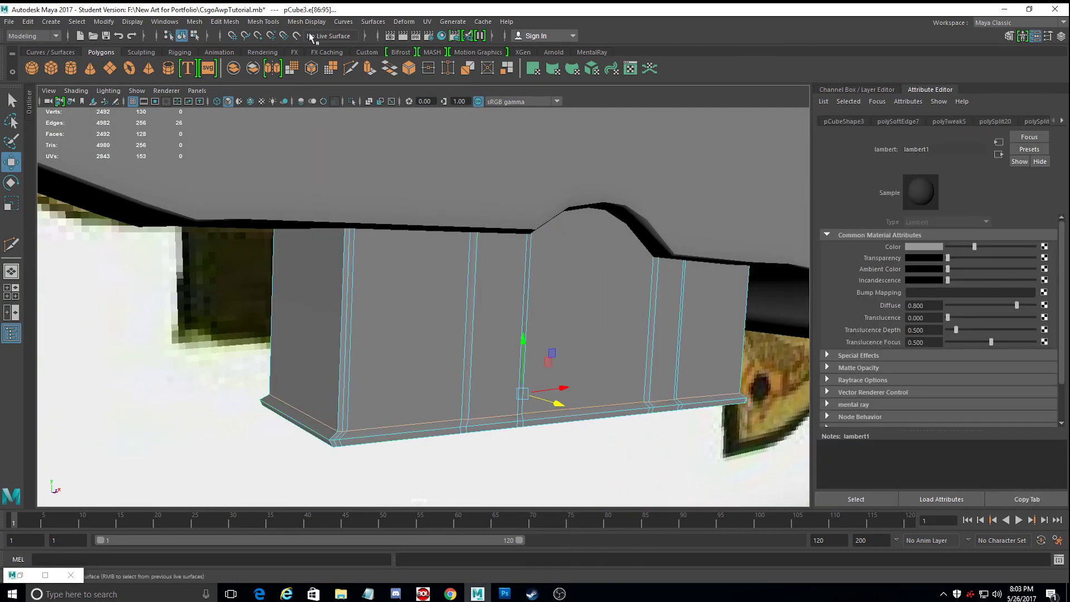
click(269, 22)
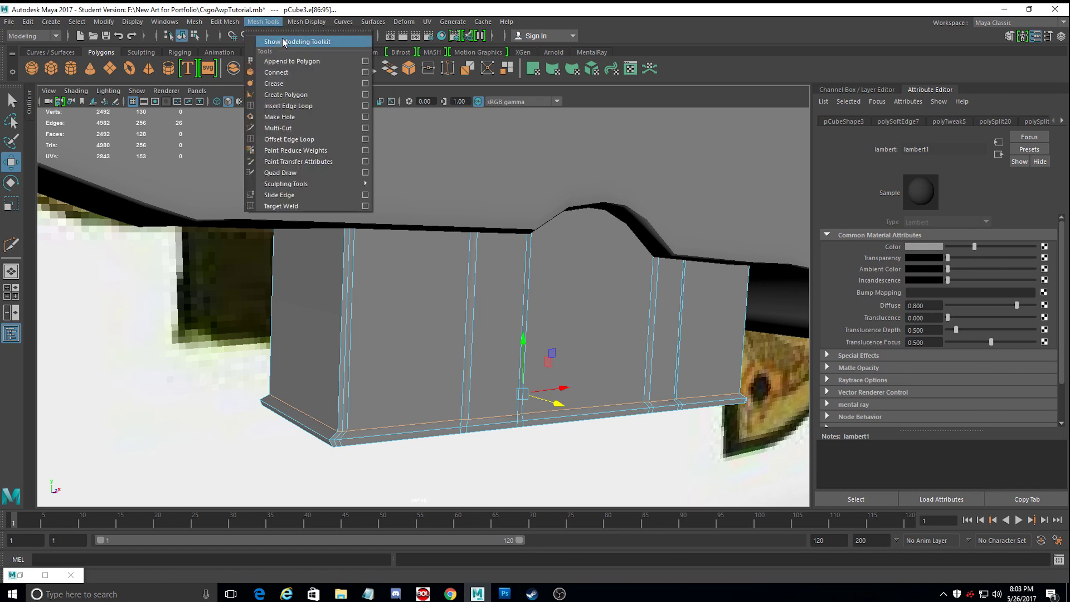
mouse_move(306, 22)
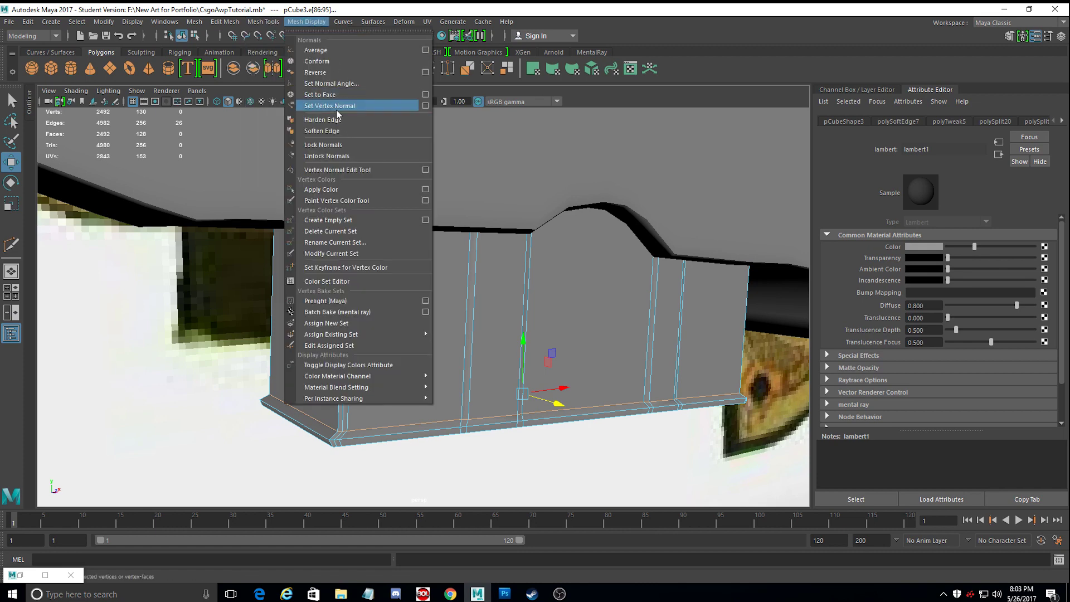
click(336, 119)
click(708, 487)
Select one vertical edge from each of the four groove loop pairs on the magazine block's opposite side.
alt+drag(708, 487, 411, 392)
click(435, 373)
mouse_move(411, 392)
alt+right_down()
mouse_move(392, 403)
mouse_move(403, 407)
alt+right_up()
alt+middle_drag(404, 407, 419, 411)
alt+drag(419, 411, 314, 384)
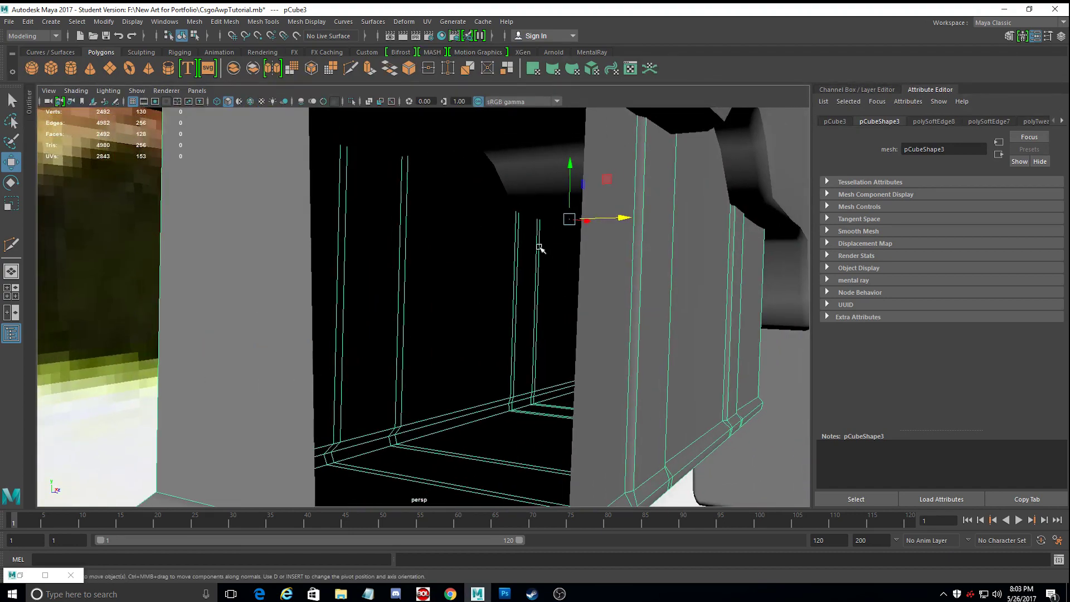
alt+drag(584, 245, 532, 303)
right_drag(532, 262, 503, 273)
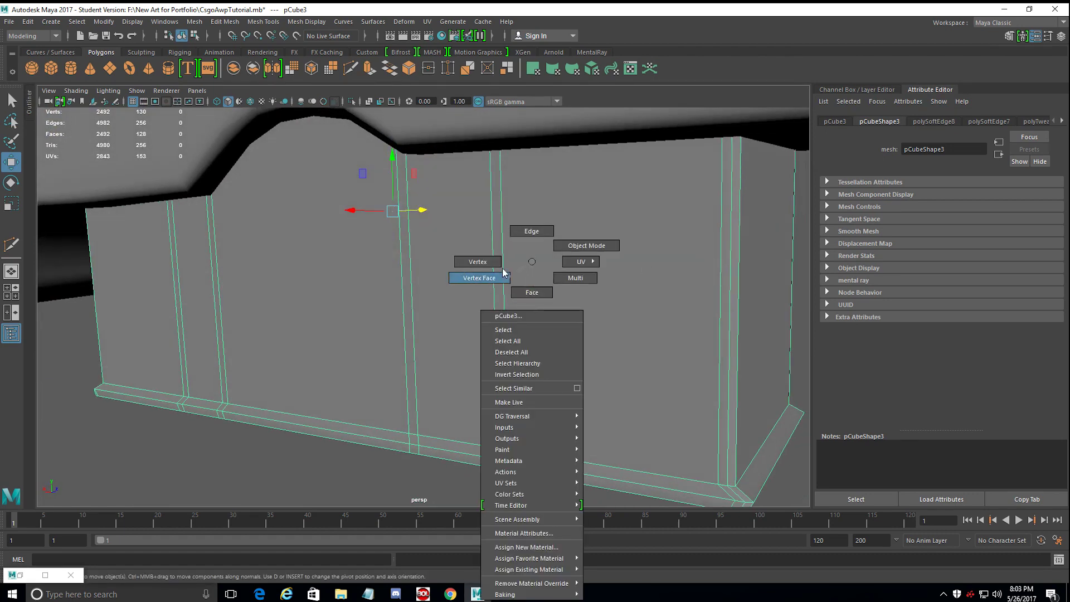
right_drag(533, 233, 532, 232)
click(234, 372)
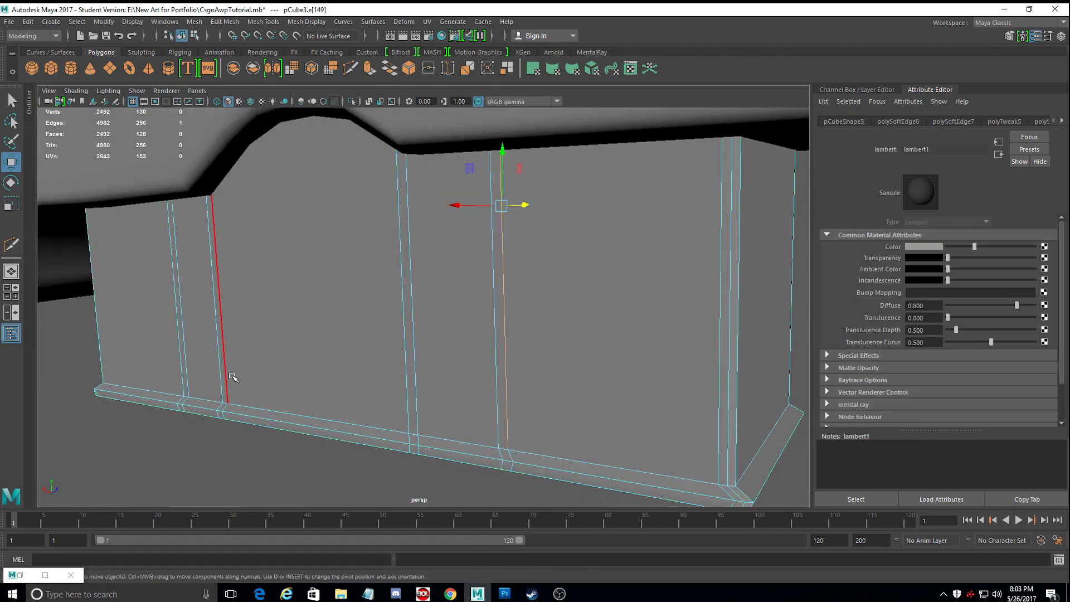
shift+click(408, 313)
Move the four selected edges on the opposite side slightly along the magazine block's width axis, then leave edge editing.
alt+drag(375, 353, 467, 351)
alt+drag(598, 335, 454, 313)
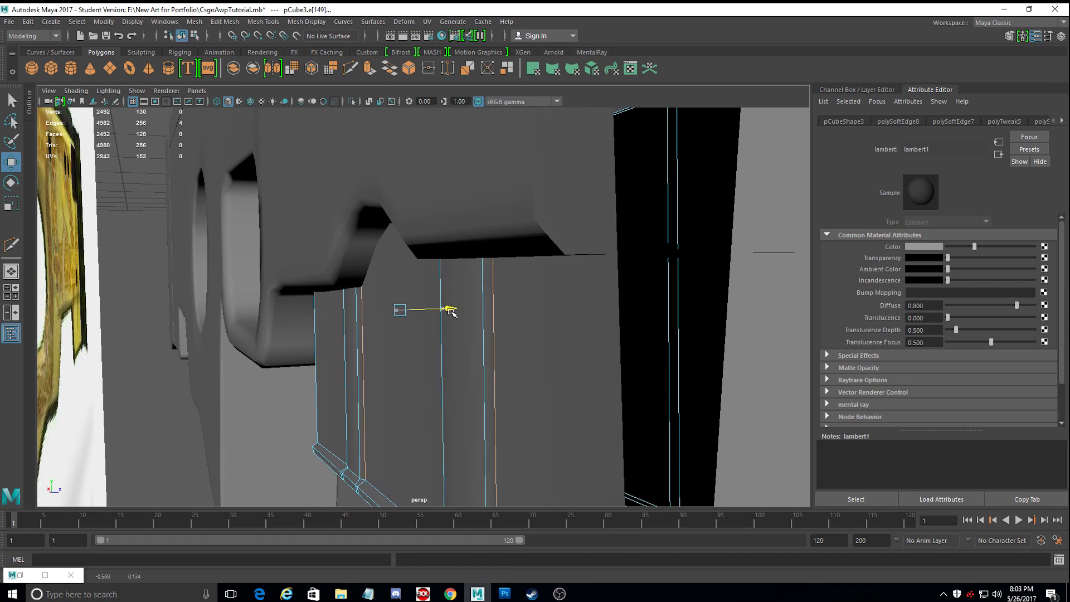
alt+middle_drag(460, 367, 455, 367)
mouse_move(456, 368)
alt+mouse_down()
mouse_move(432, 349)
mouse_move(455, 362)
alt+mouse_up()
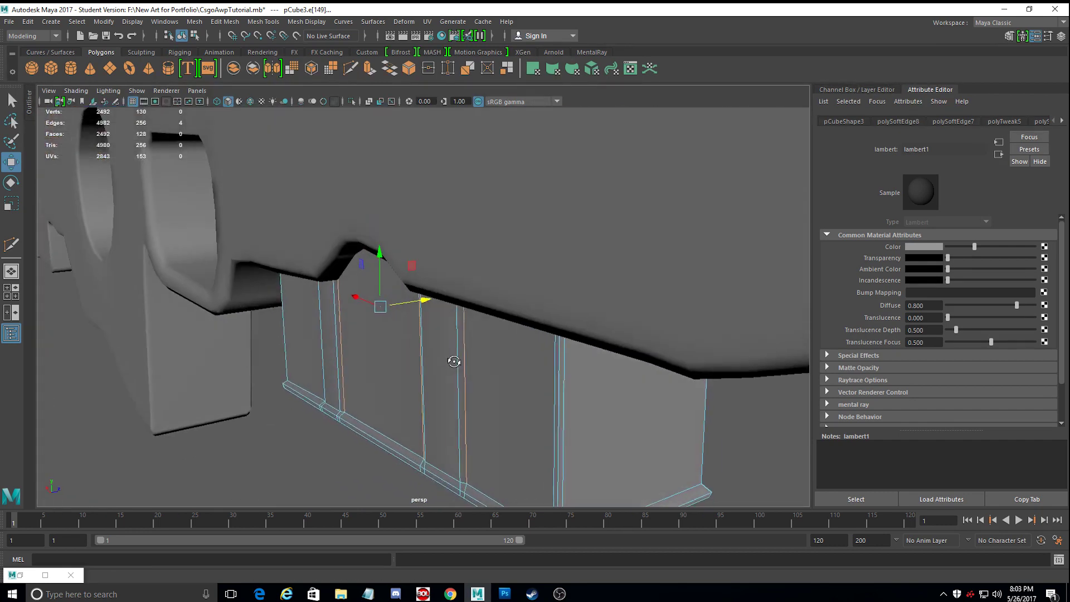
right_click(455, 362)
right_drag(505, 258, 506, 239)
click(505, 239)
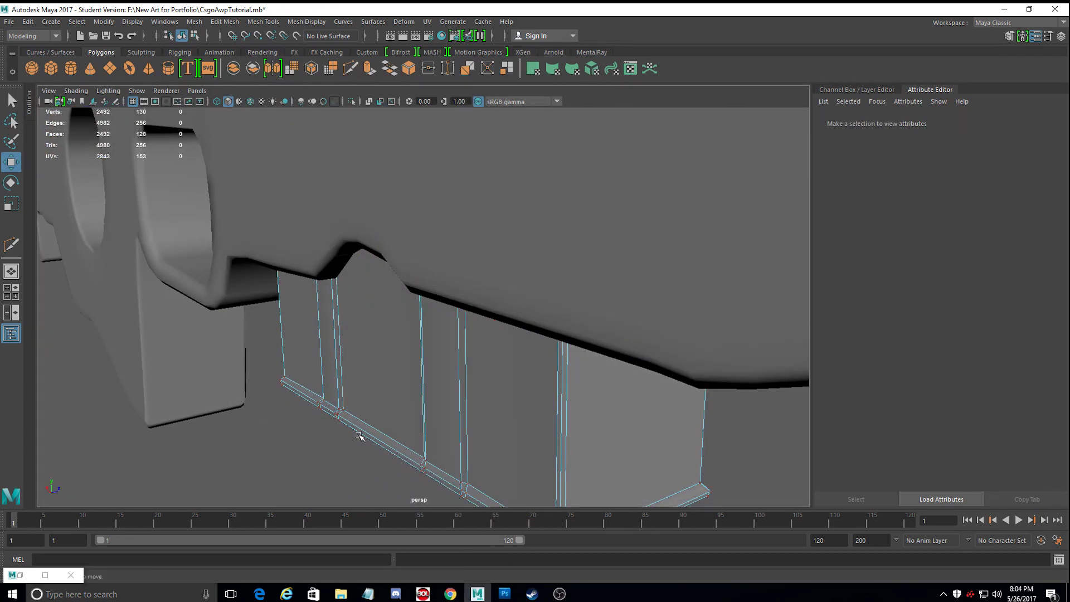
click(344, 446)
alt+drag(344, 447, 489, 400)
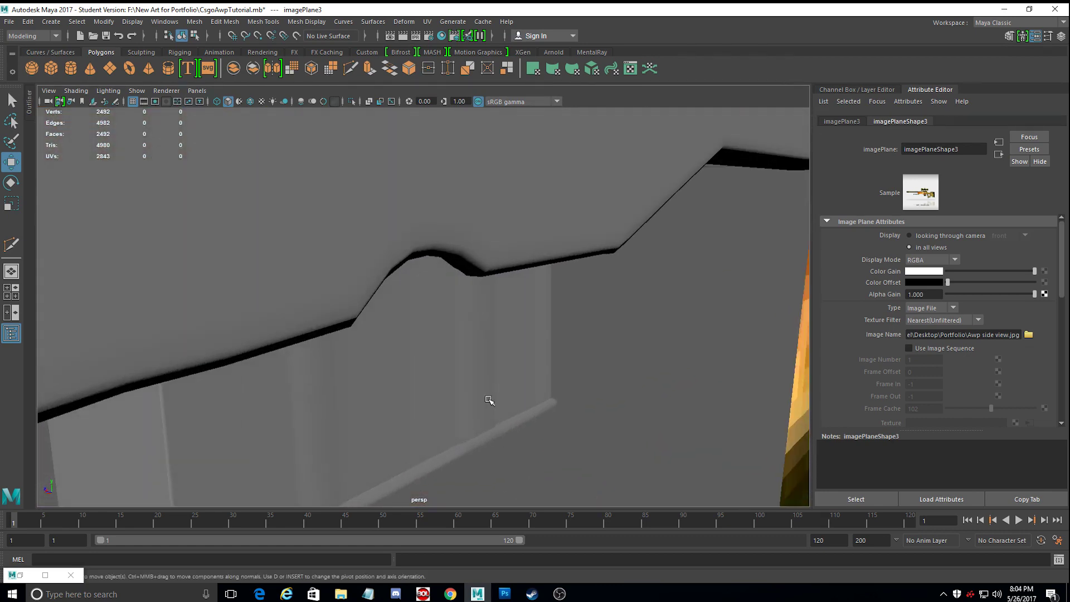
Select the two narrow groove faces on the magazine block's opposite side and harden their edges.
right_click(481, 262)
right_drag(485, 277, 483, 291)
alt+drag(485, 282, 447, 364)
click(497, 339)
click(381, 353)
right_drag(381, 353, 376, 306)
click(376, 307)
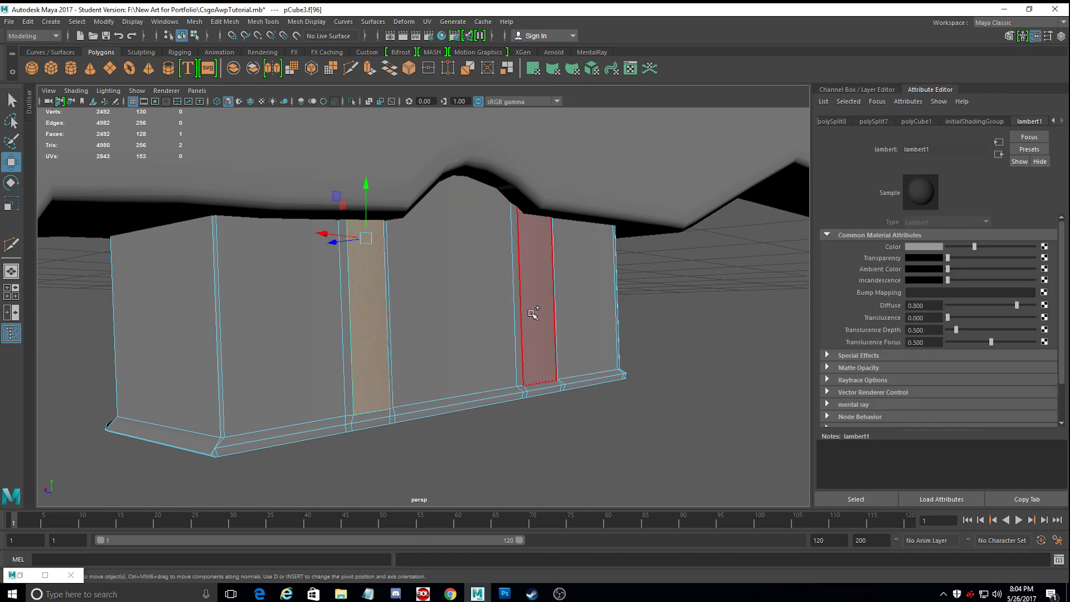
shift+click(532, 314)
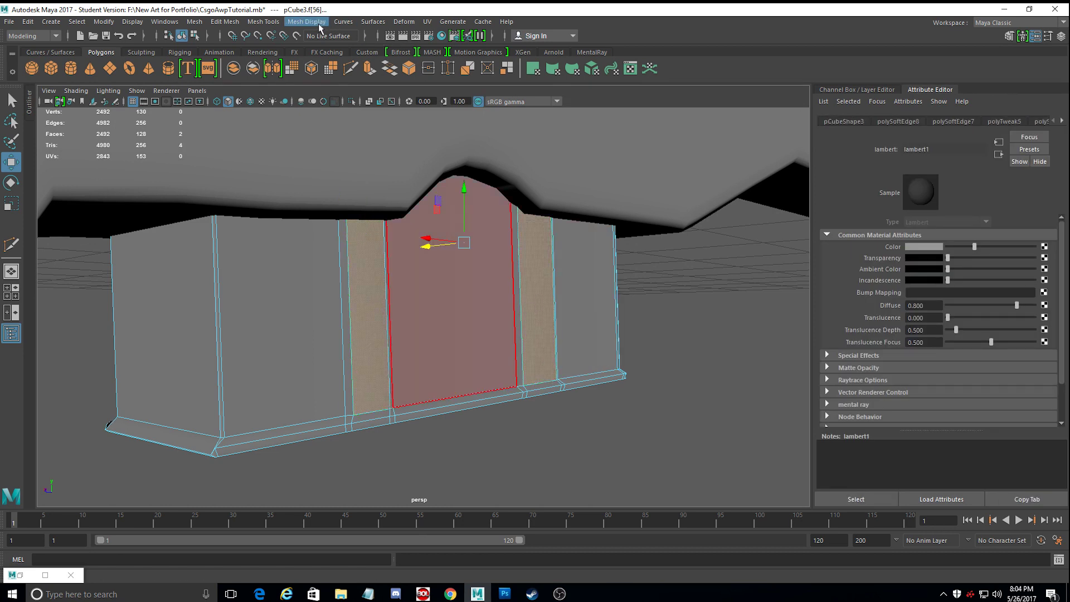
click(318, 25)
click(334, 119)
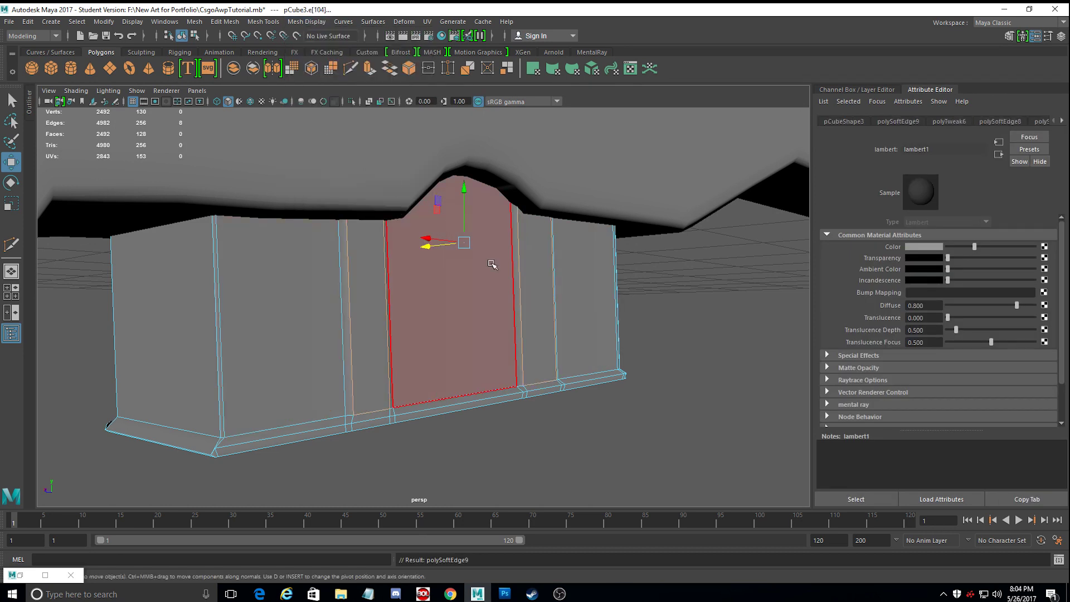
Return to object mode, deselect the magazine block and inspect its grooves and flared lip beneath the rifle body.
right_drag(562, 261, 592, 287)
right_drag(473, 244, 505, 220)
click(660, 294)
alt+drag(481, 326, 645, 390)
alt+middle_drag(645, 389, 639, 400)
alt+drag(639, 401, 447, 335)
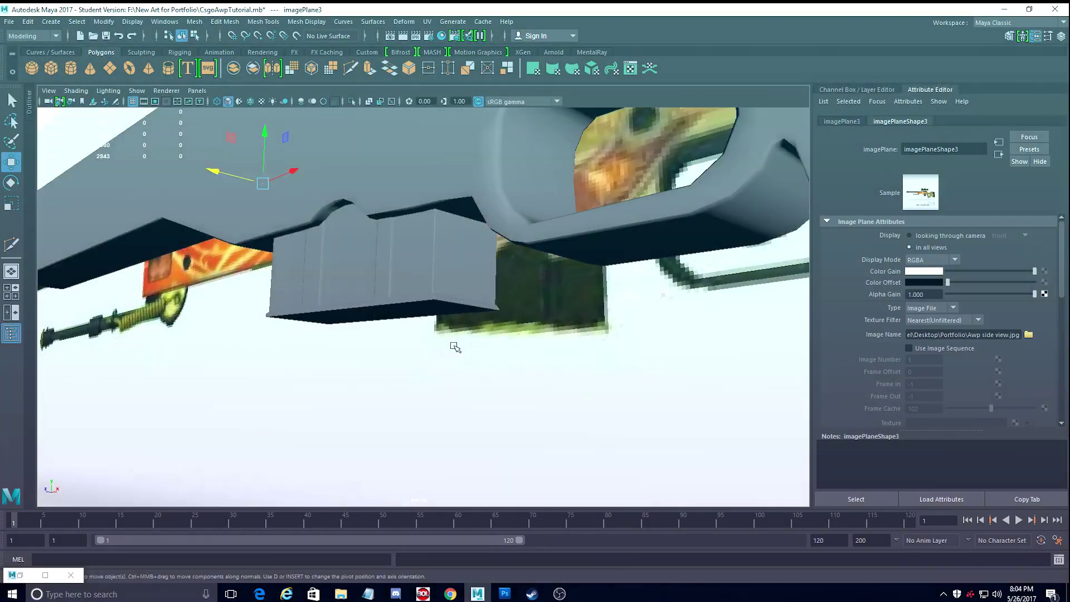